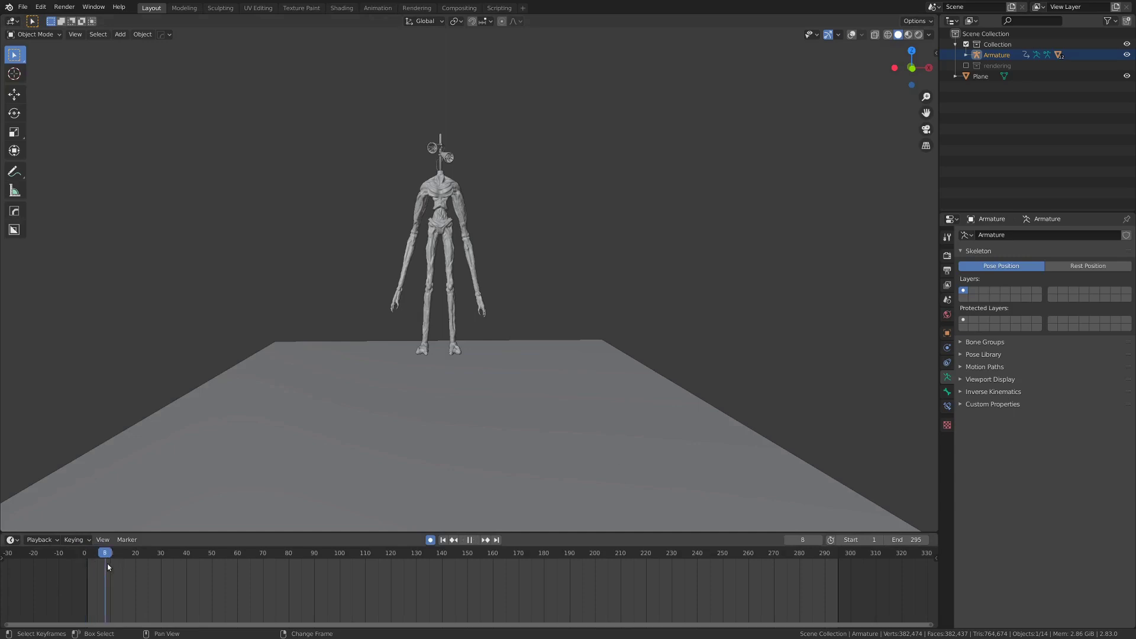
{"action": "left_click_drag", "start_coordinate": [338, 549], "coordinate": [352, 574]}
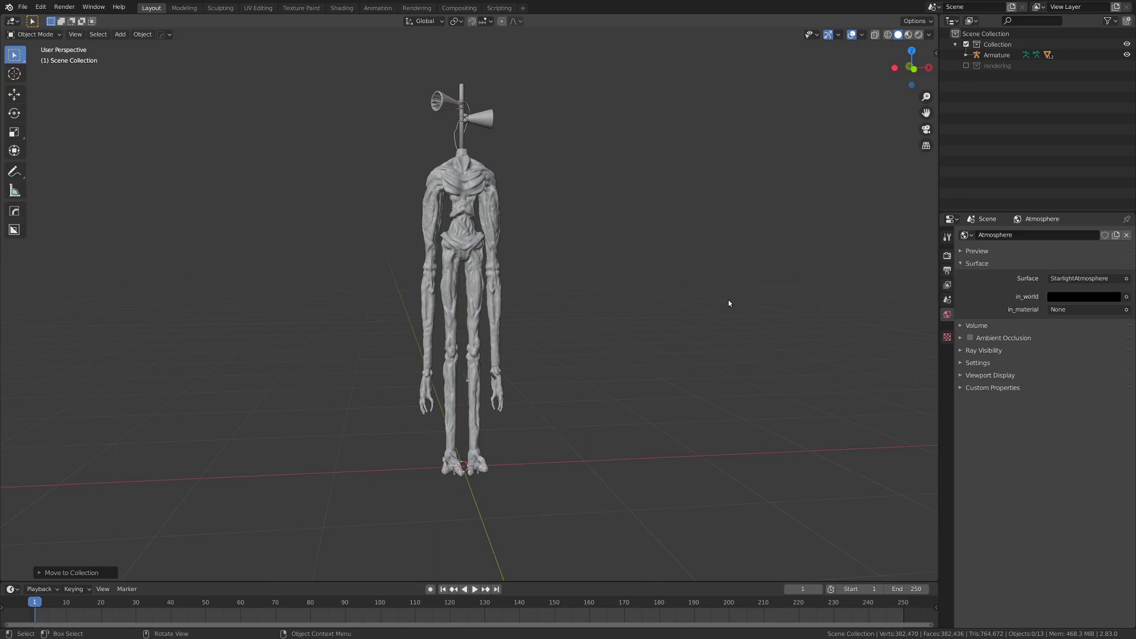
Split the 3D viewport vertically and turn the new area into a Movie Clip Editor.
{"action": "middle_click_drag", "start_coordinate": [516, 257], "coordinate": [599, 362]}
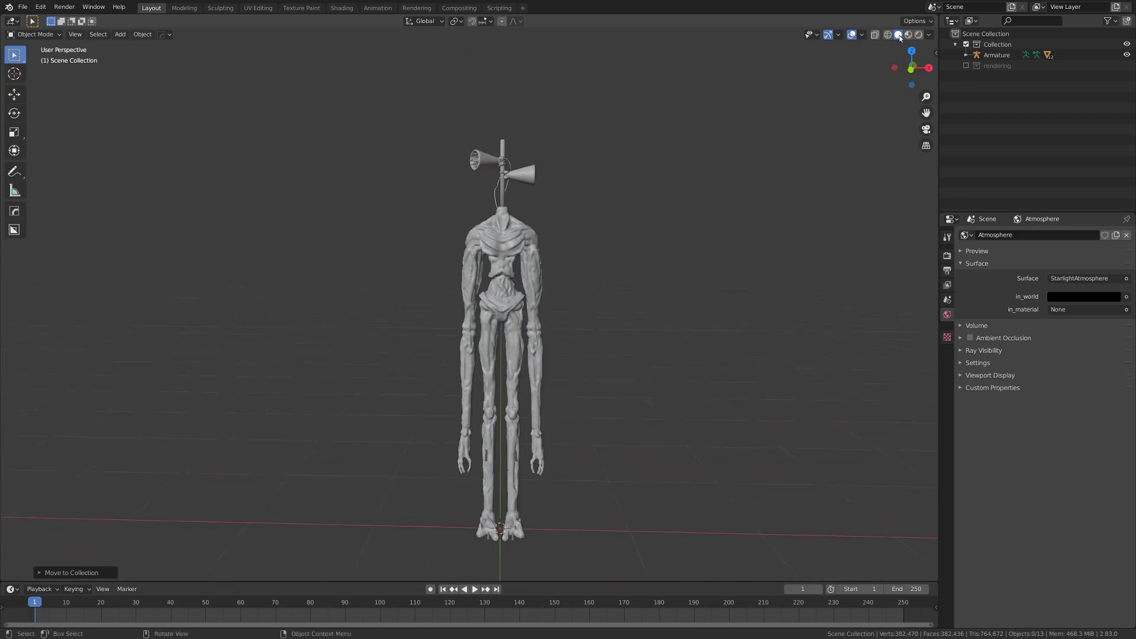
{"action": "left_click_drag", "start_coordinate": [936, 17], "coordinate": [655, 26]}
{"action": "left_click", "coordinate": [669, 22]}
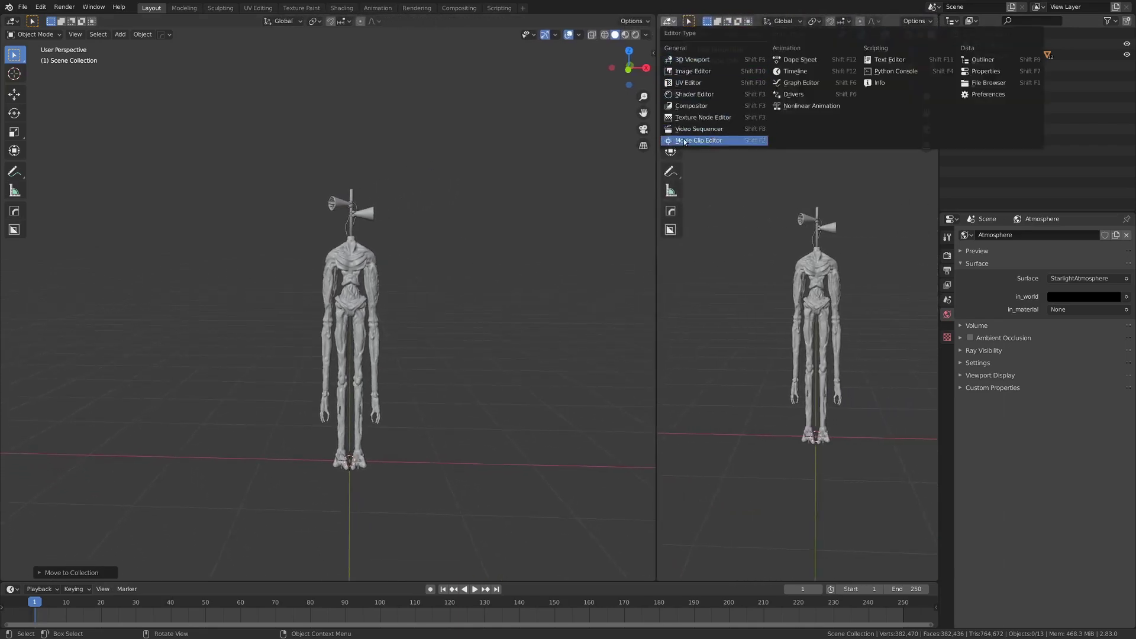
{"action": "left_click", "coordinate": [689, 140]}
Open the complete refanimation JPG sequence from the refrance acting folder as a movie clip.
{"action": "left_click", "coordinate": [878, 23]}
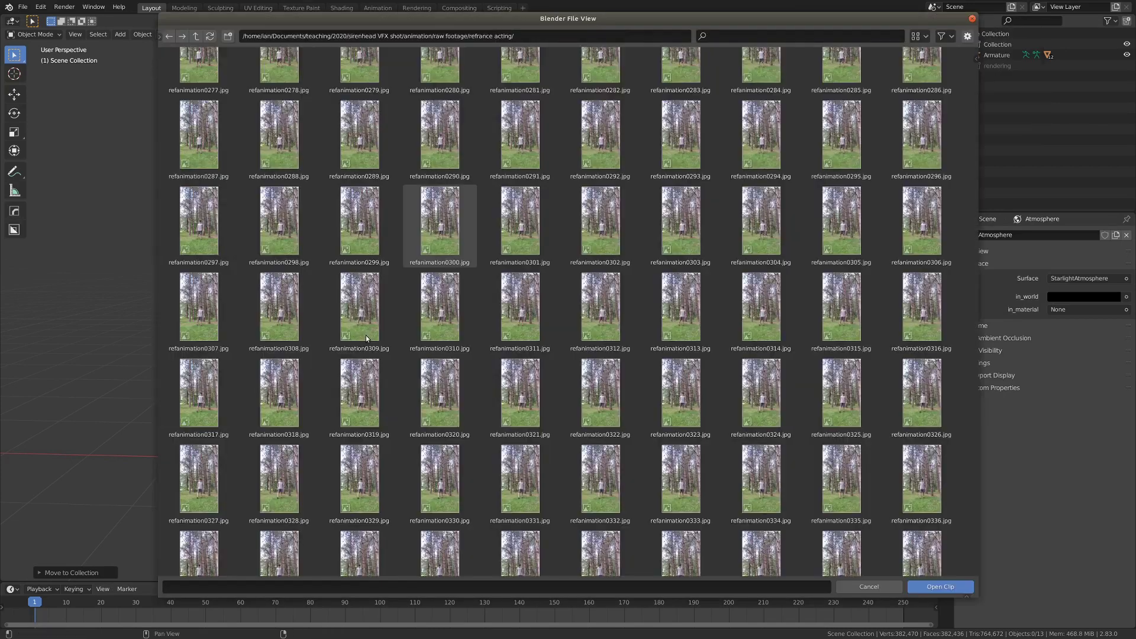
{"action": "scroll", "coordinate": [583, 277], "scroll_direction": "down", "scroll_amount": 2}
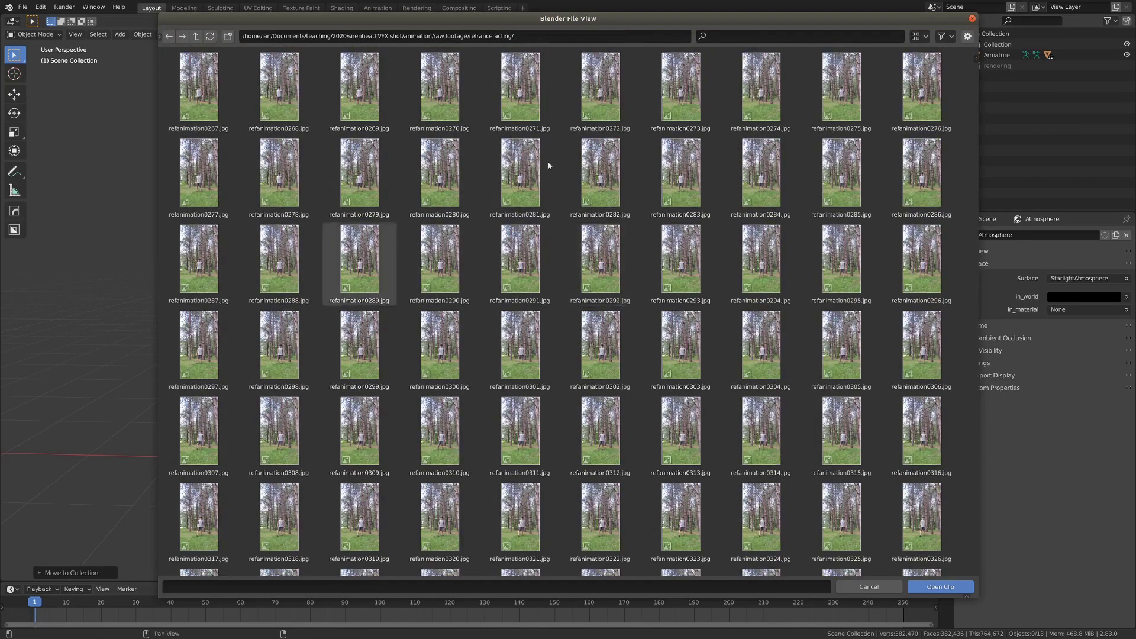
{"action": "scroll", "coordinate": [518, 288], "scroll_direction": "down", "scroll_amount": 5}
{"action": "scroll", "coordinate": [518, 288], "scroll_direction": "up", "scroll_amount": 2}
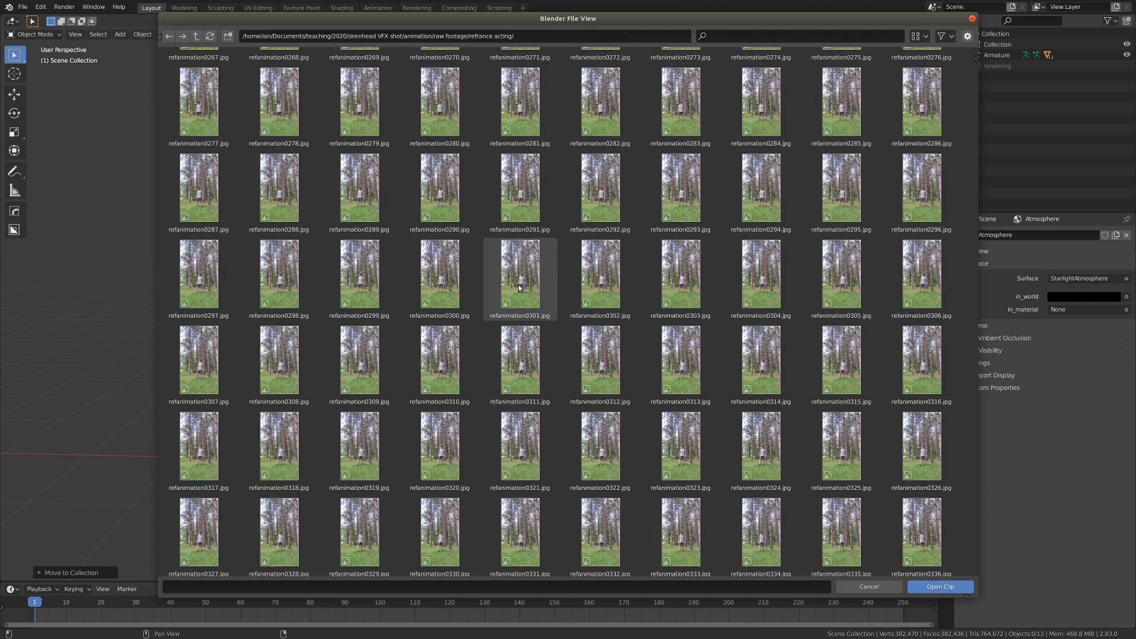
{"action": "key", "text": "a"}
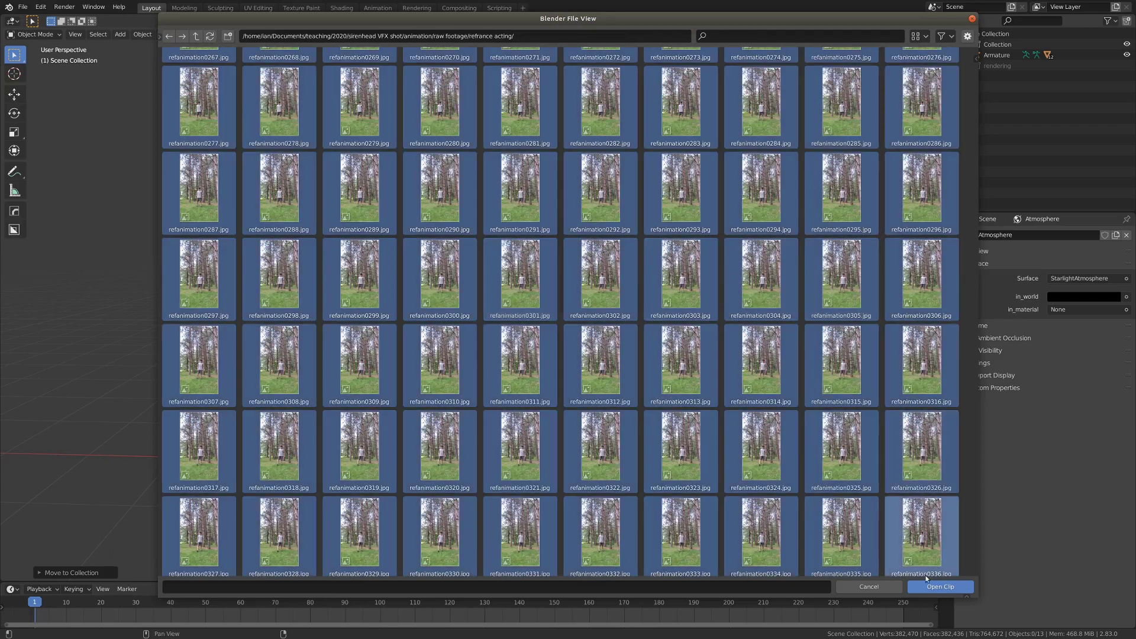
{"action": "left_click", "coordinate": [925, 575]}
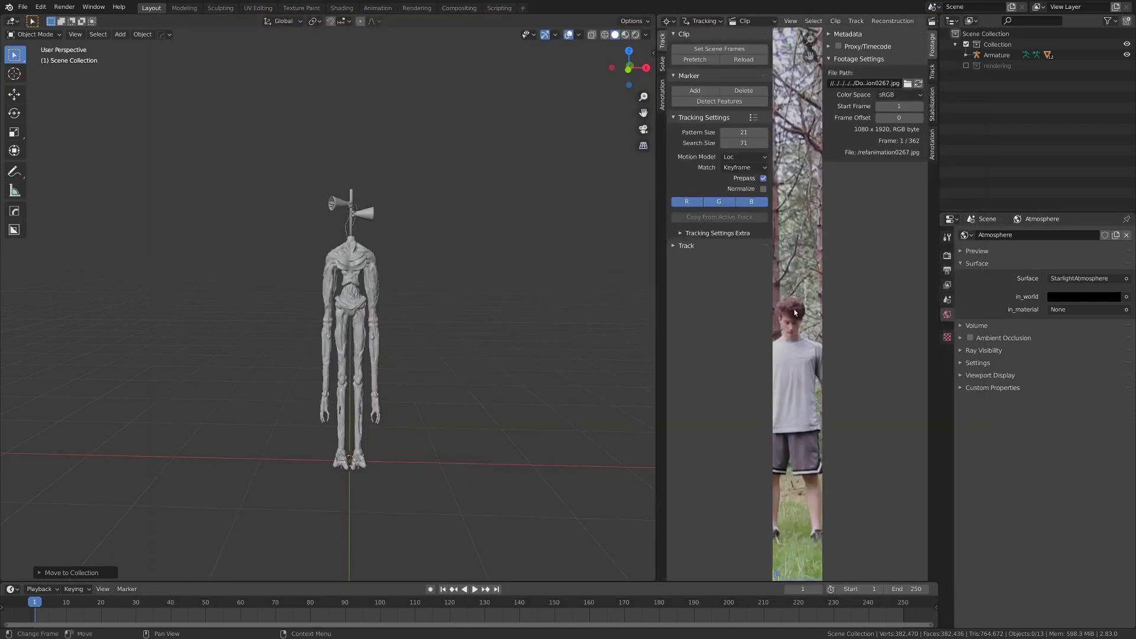
Hide both sidebars of the Movie Clip Editor and fit the whole reference image into the area.
{"action": "scroll", "coordinate": [792, 312], "scroll_direction": "down", "scroll_amount": 5}
{"action": "scroll", "coordinate": [787, 336], "scroll_direction": "up", "scroll_amount": 4}
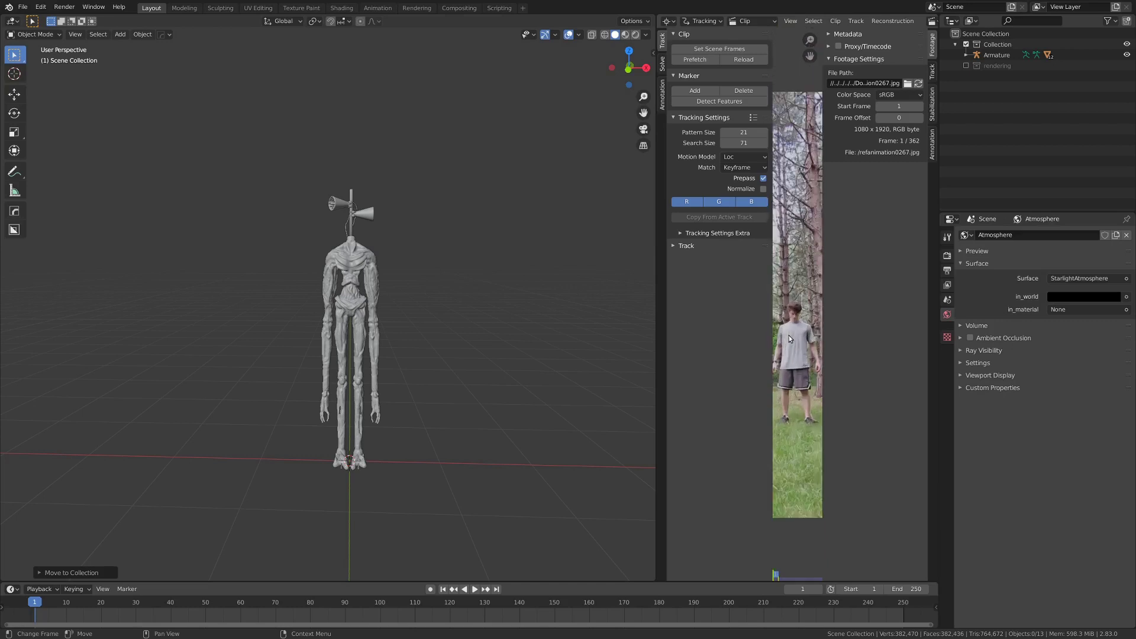
{"action": "key", "text": "t"}
{"action": "key", "text": "n"}
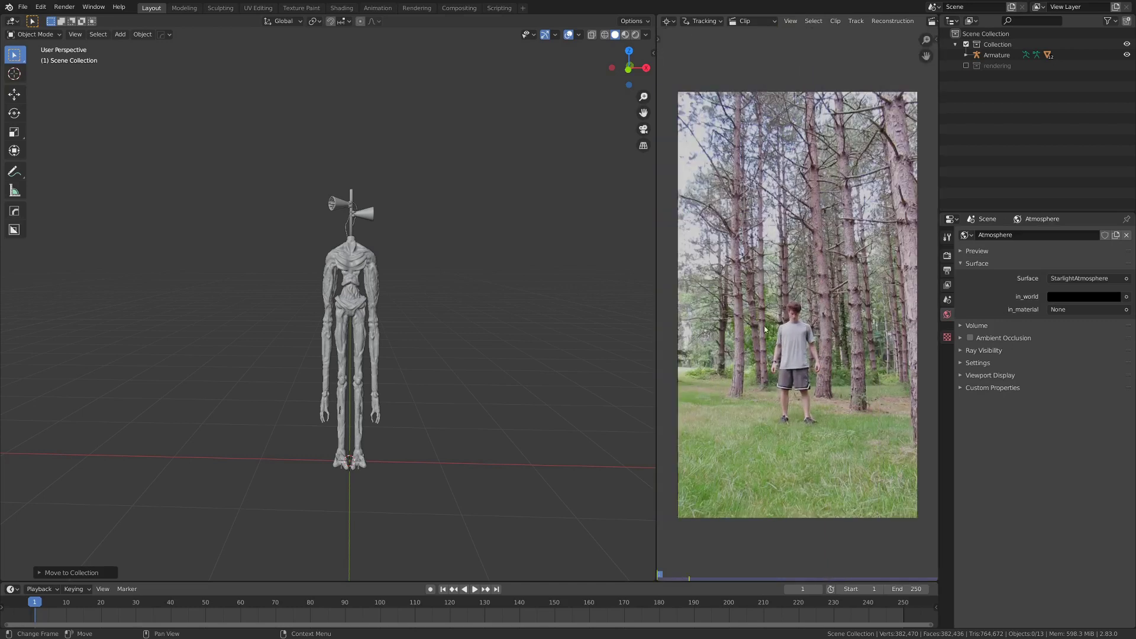
{"action": "scroll", "coordinate": [787, 316], "scroll_direction": "up", "scroll_amount": 1}
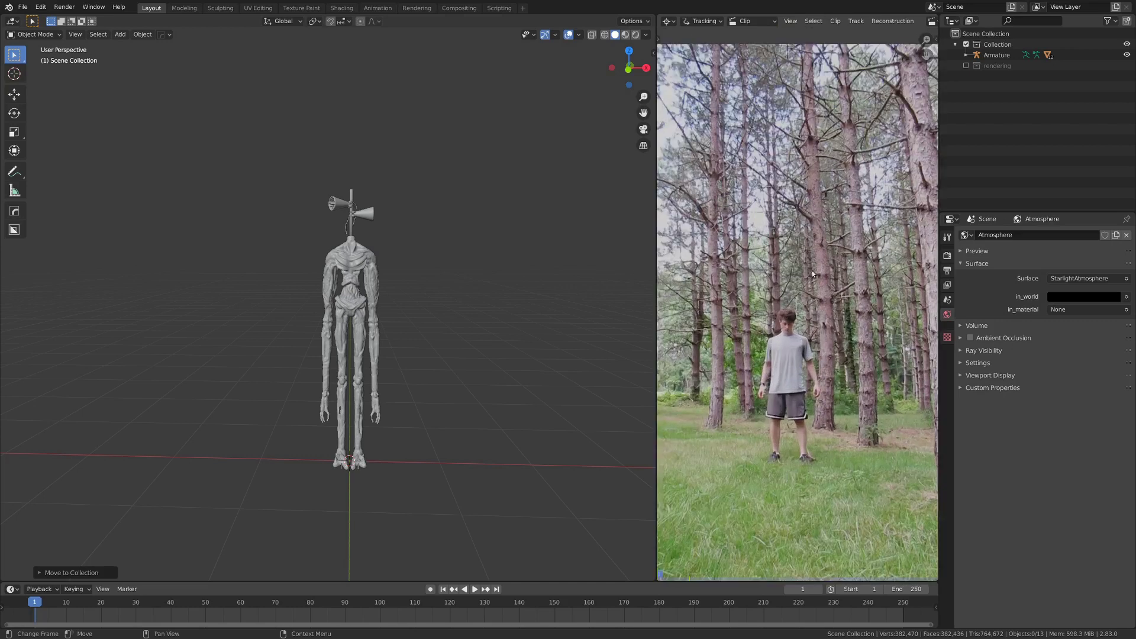
{"action": "scroll", "coordinate": [813, 274], "scroll_direction": "down", "scroll_amount": 1}
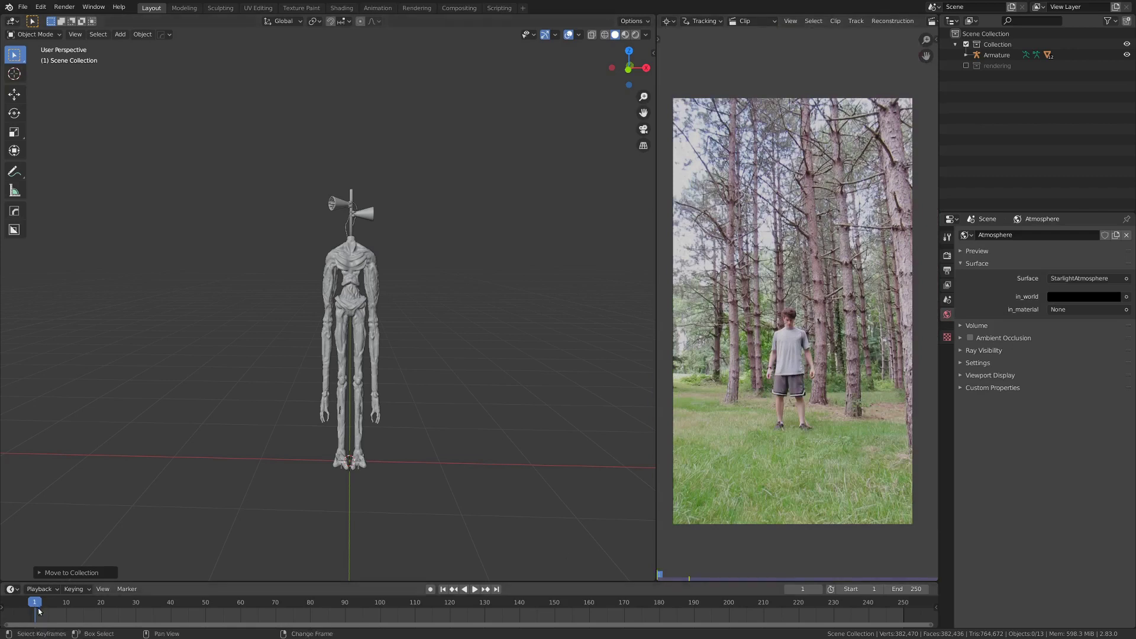
Scrub through the reference footage to frame 295 and make it the end frame of the scene.
{"action": "left_click_drag", "start_coordinate": [38, 611], "coordinate": [620, 615]}
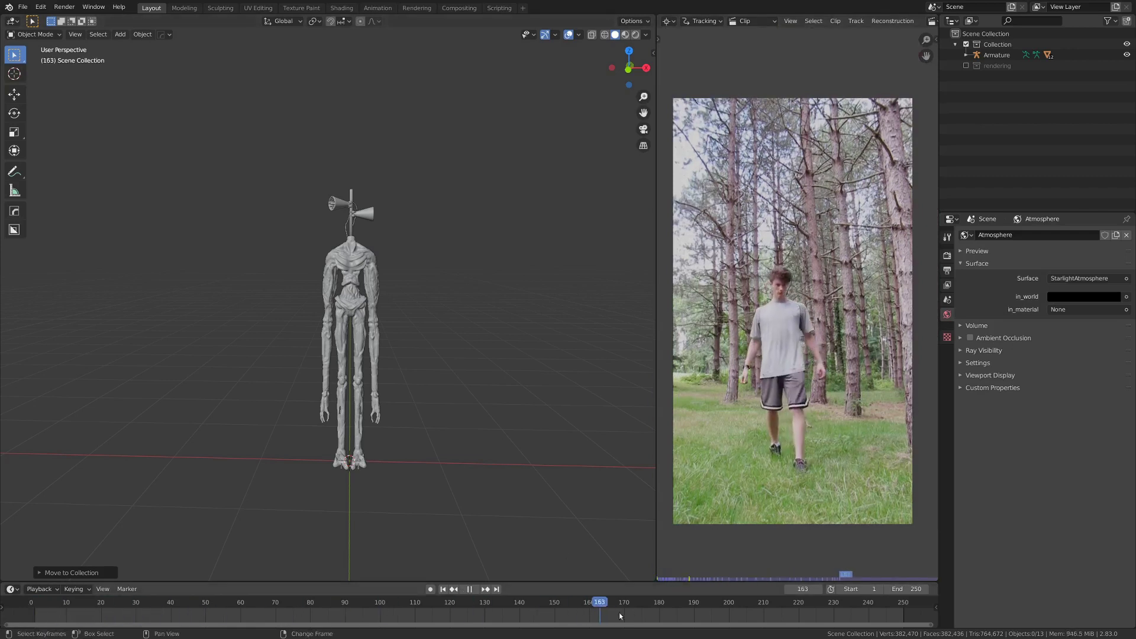
{"action": "right_click_drag", "start_coordinate": [620, 616], "coordinate": [899, 615], "text": "shift"}
{"action": "scroll", "coordinate": [896, 617], "scroll_direction": "down", "scroll_amount": 6}
{"action": "middle_click_drag", "start_coordinate": [891, 618], "coordinate": [733, 618]}
{"action": "right_click_drag", "start_coordinate": [585, 616], "coordinate": [822, 606], "text": "shift"}
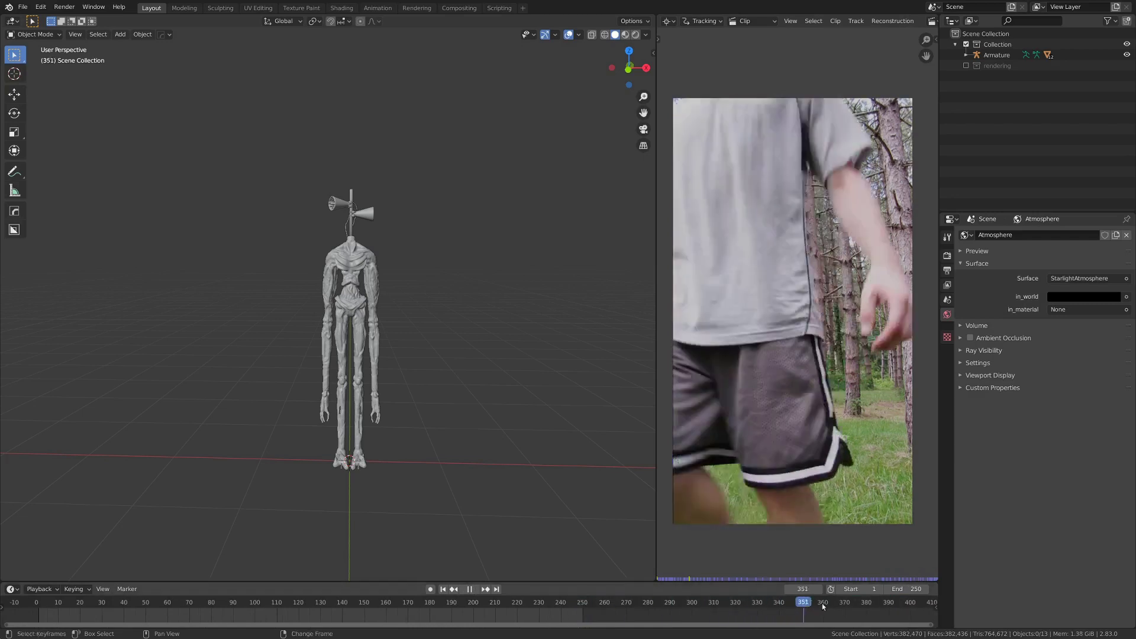
{"action": "left_click_drag", "start_coordinate": [822, 606], "coordinate": [682, 617]}
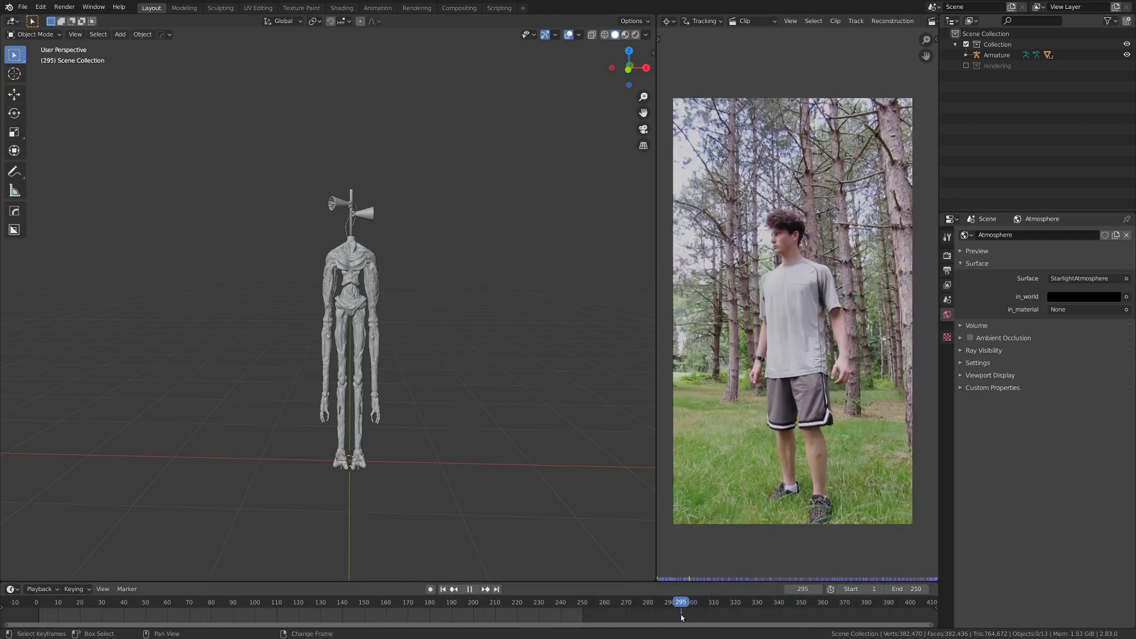
{"action": "left_click", "coordinate": [75, 588]}
{"action": "left_click", "coordinate": [48, 588]}
{"action": "left_click", "coordinate": [87, 569]}
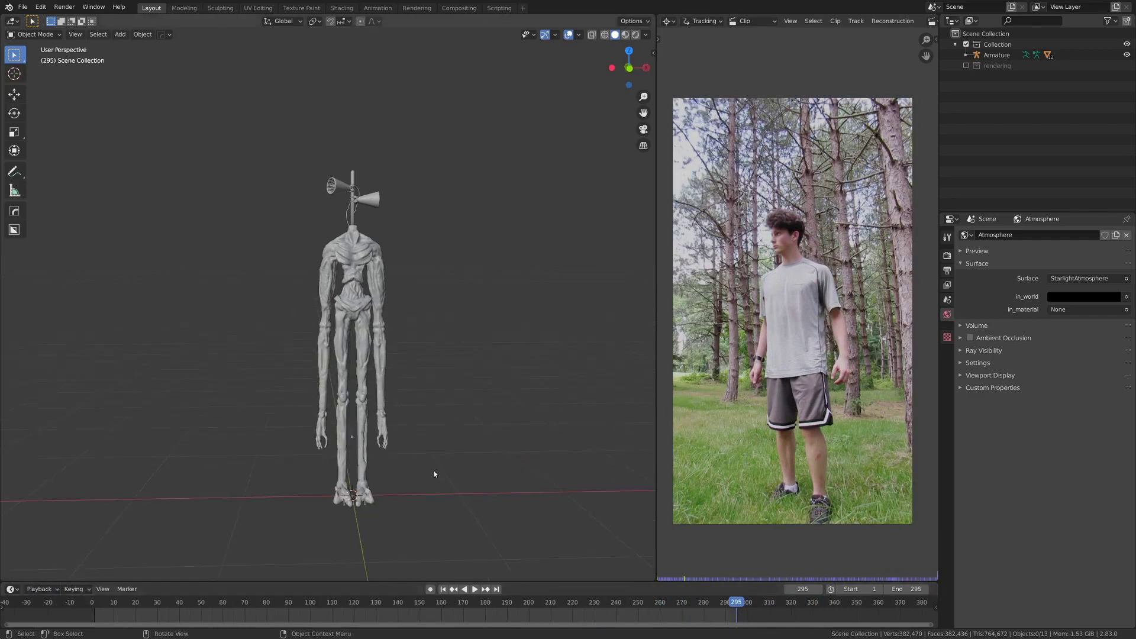
Bring the creature closer in the viewport and return the playhead to frame 2.
{"action": "scroll", "coordinate": [389, 417], "scroll_direction": "up", "scroll_amount": 1}
{"action": "middle_click_drag", "start_coordinate": [435, 470], "coordinate": [396, 418], "text": "shift"}
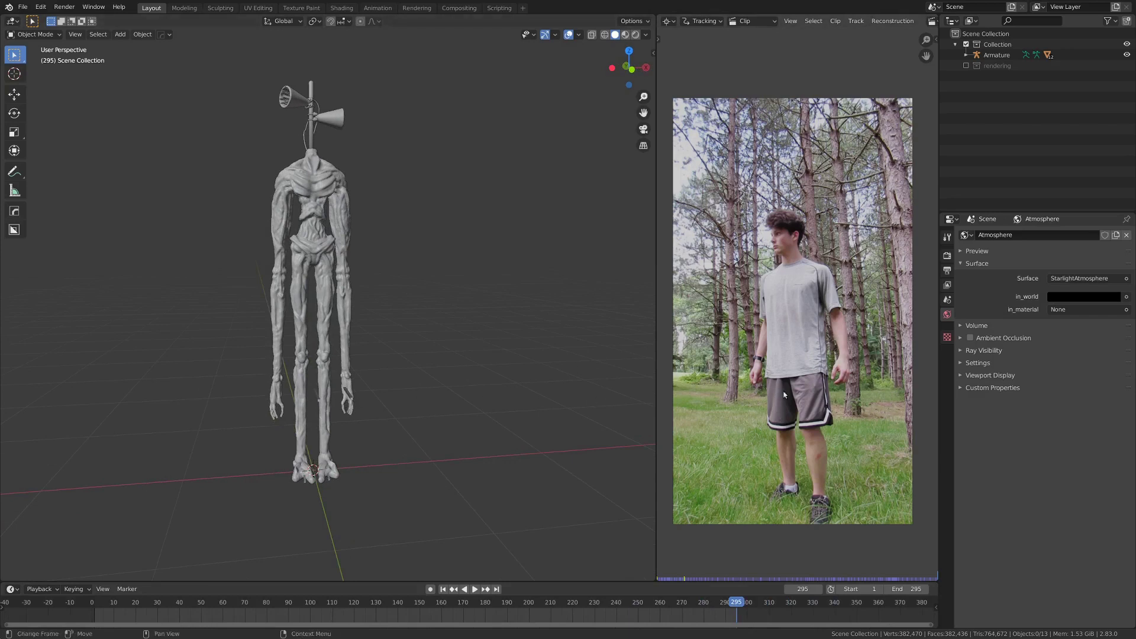
{"action": "left_click_drag", "start_coordinate": [720, 607], "coordinate": [268, 593]}
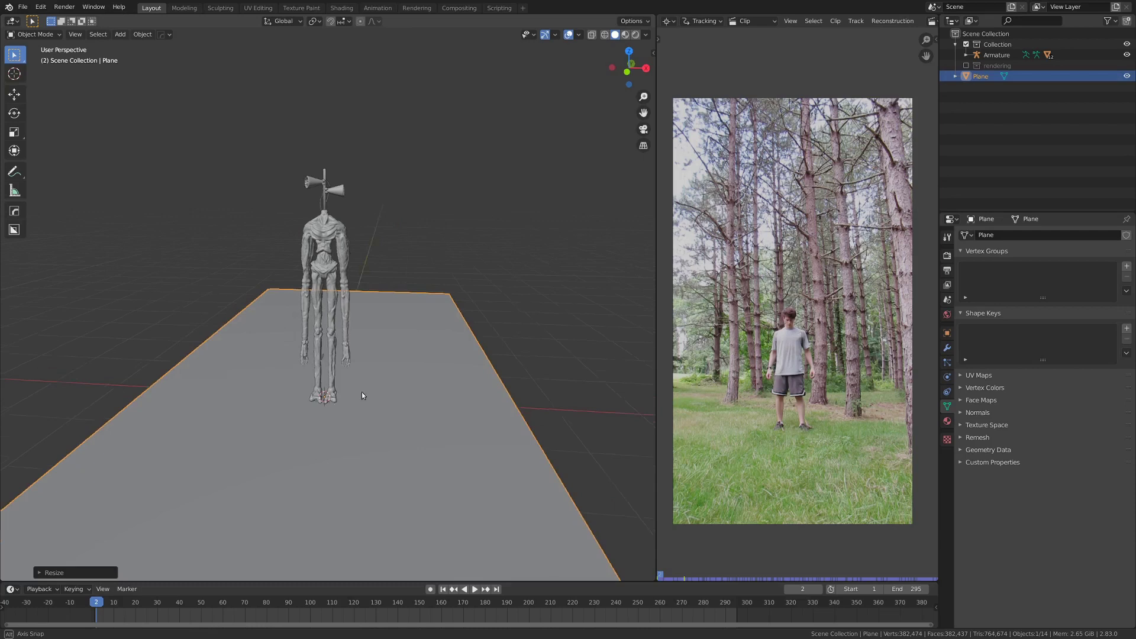
Shift the ground plane forward along the Y axis until the creature stands near its back edge.
{"action": "middle_click_drag", "start_coordinate": [362, 395], "coordinate": [405, 390]}
{"action": "scroll", "coordinate": [321, 336], "scroll_direction": "up", "scroll_amount": 3}
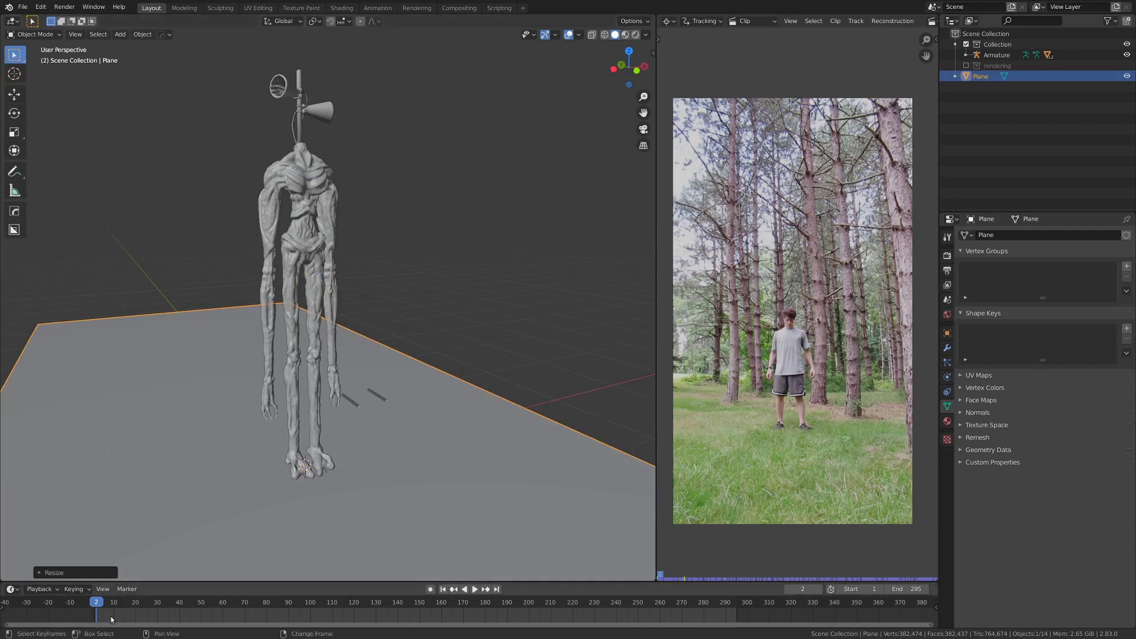
{"action": "left_click_drag", "start_coordinate": [98, 615], "coordinate": [95, 583]}
{"action": "scroll", "coordinate": [205, 492], "scroll_direction": "down", "scroll_amount": 5}
{"action": "middle_click_drag", "start_coordinate": [206, 492], "coordinate": [298, 368]}
{"action": "scroll", "coordinate": [320, 421], "scroll_direction": "down", "scroll_amount": 4}
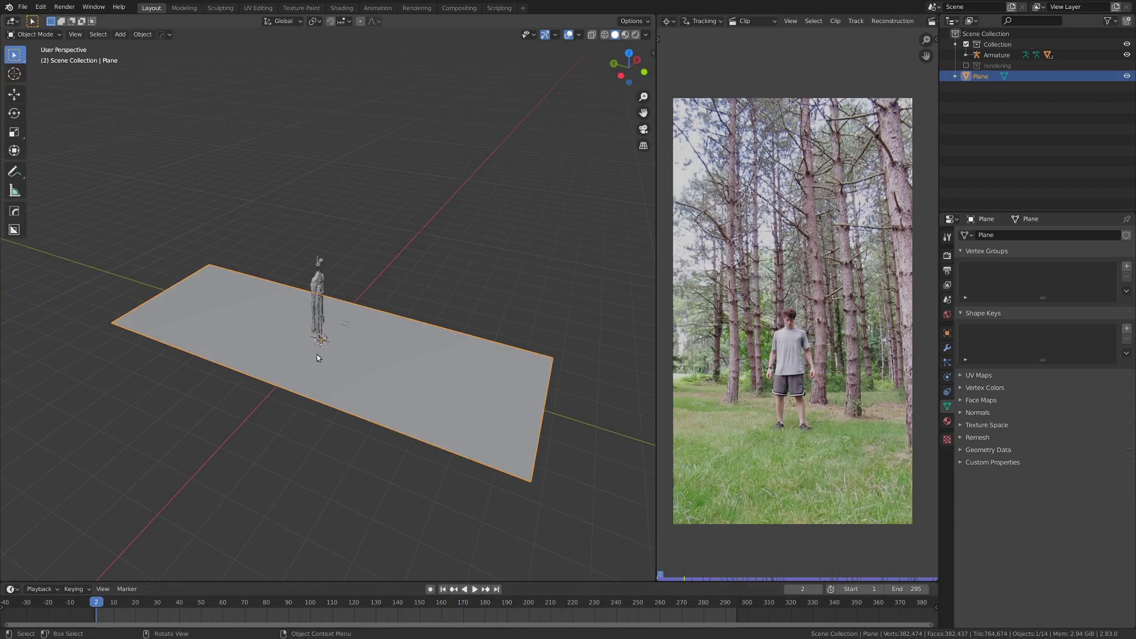
{"action": "left_click_drag", "start_coordinate": [318, 357], "coordinate": [503, 396]}
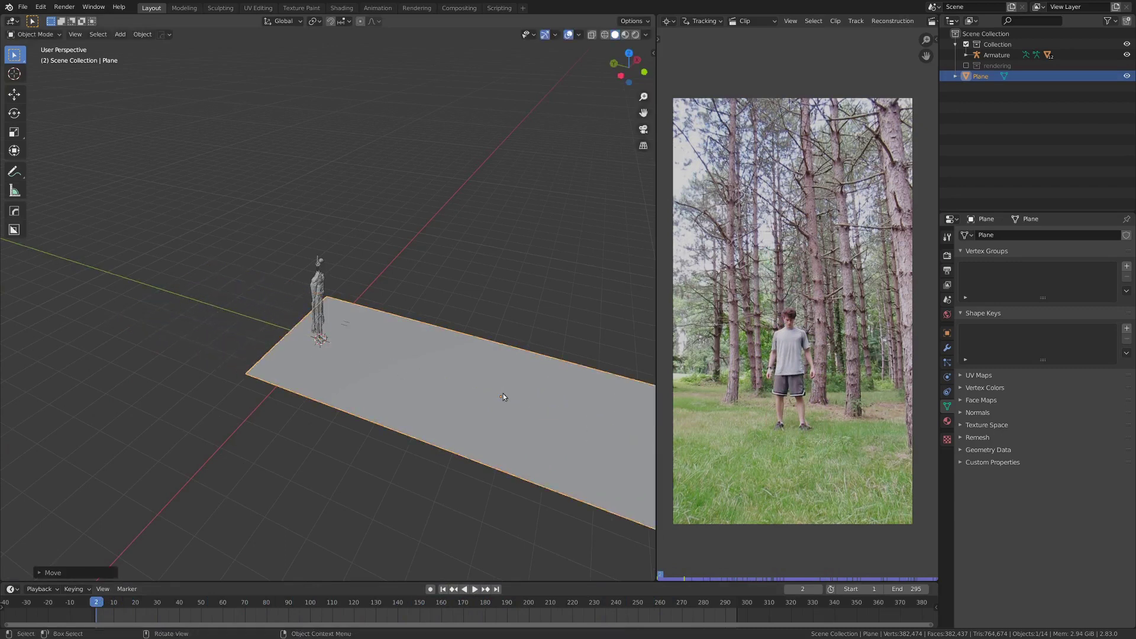
Frame the creature from the front and zoom the reference clip in on the actor to examine his starting pose.
{"action": "scroll", "coordinate": [503, 397], "scroll_direction": "up", "scroll_amount": 3}
{"action": "middle_click_drag", "start_coordinate": [503, 397], "coordinate": [366, 373]}
{"action": "scroll", "coordinate": [385, 365], "scroll_direction": "down", "scroll_amount": 2}
{"action": "scroll", "coordinate": [307, 389], "scroll_direction": "down", "scroll_amount": 4}
{"action": "scroll", "coordinate": [367, 372], "scroll_direction": "up", "scroll_amount": 3}
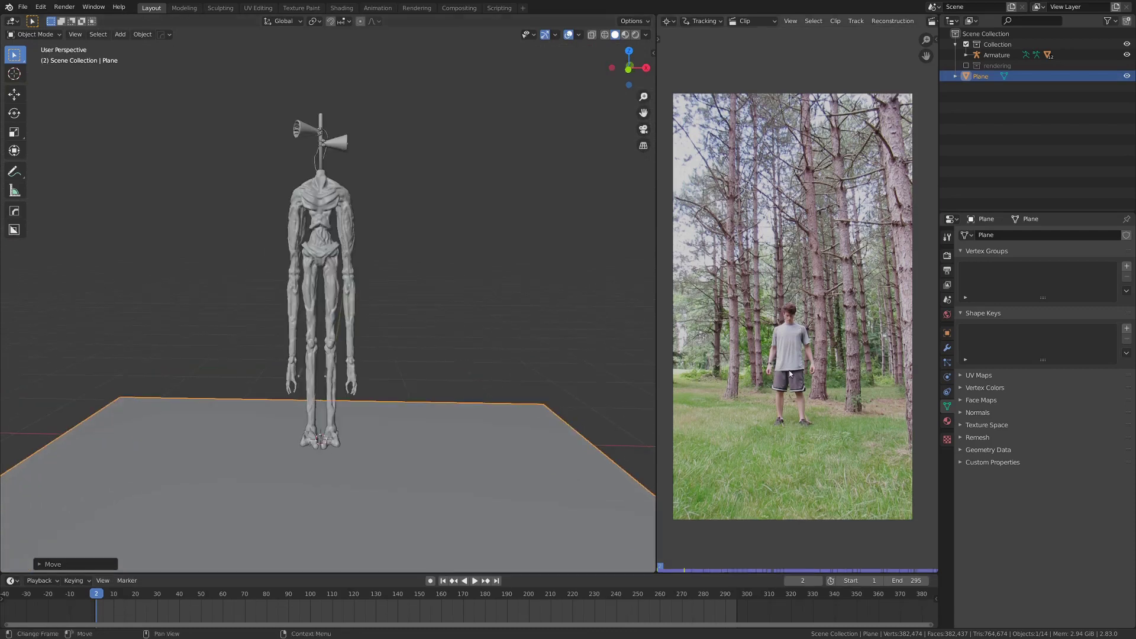
{"action": "scroll", "coordinate": [790, 374], "scroll_direction": "up", "scroll_amount": 6}
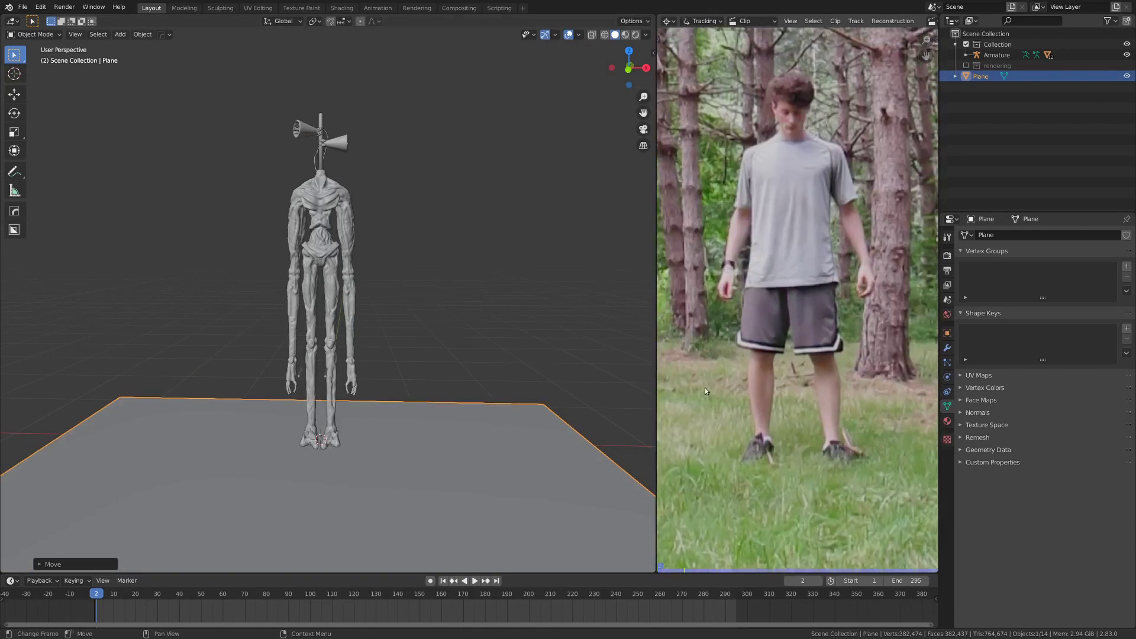
{"action": "middle_click_drag", "start_coordinate": [826, 175], "coordinate": [779, 221]}
{"action": "scroll", "coordinate": [254, 470], "scroll_direction": "up", "scroll_amount": 1}
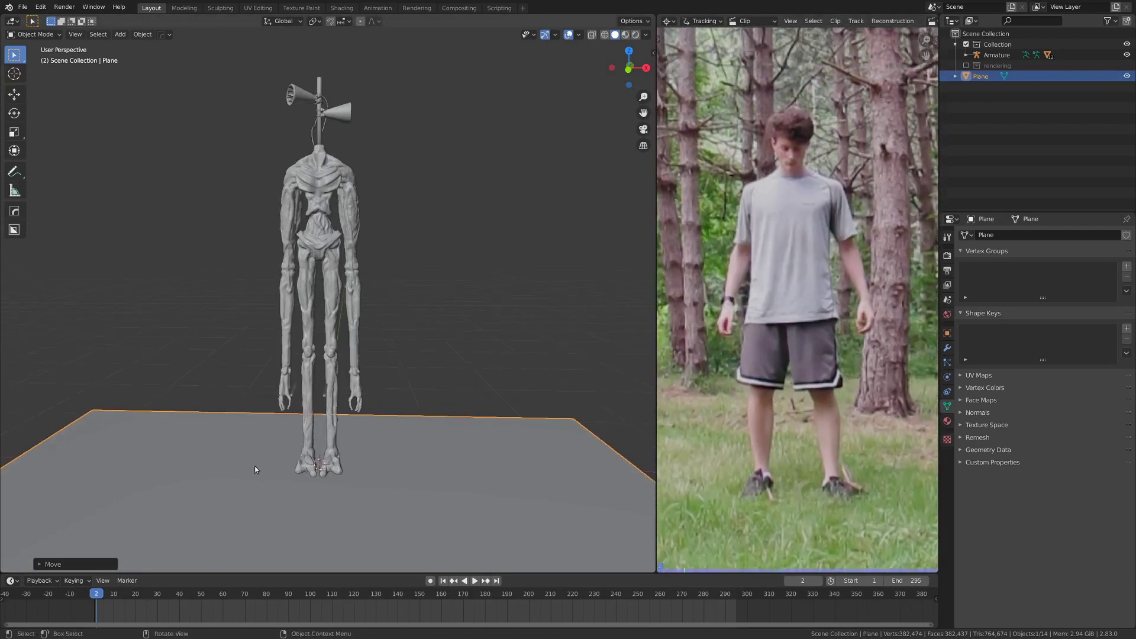
Select the creature's armature, switch it to Pose Mode and show it in front orthographic view.
{"action": "middle_click_drag", "start_coordinate": [254, 466], "coordinate": [263, 408], "text": "shift"}
{"action": "middle_click_drag", "start_coordinate": [263, 408], "coordinate": [322, 288], "text": "ctrl"}
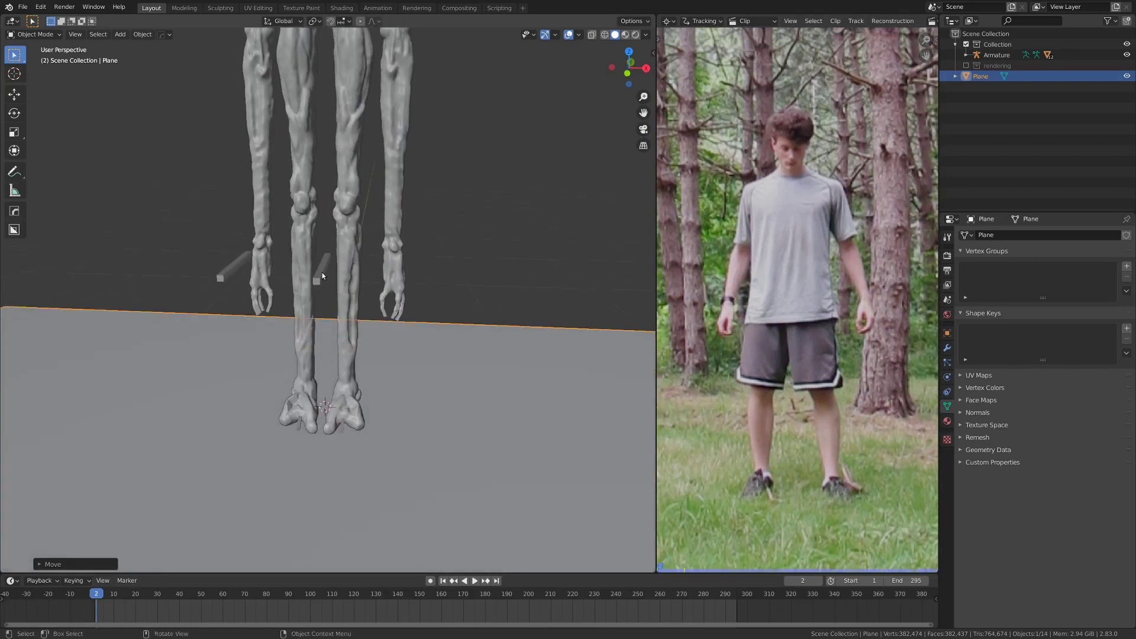
{"action": "left_click", "coordinate": [322, 276]}
{"action": "key", "text": "ctrl+Tab"}
{"action": "left_click", "coordinate": [395, 233]}
{"action": "scroll", "coordinate": [377, 260], "scroll_direction": "down", "scroll_amount": 3}
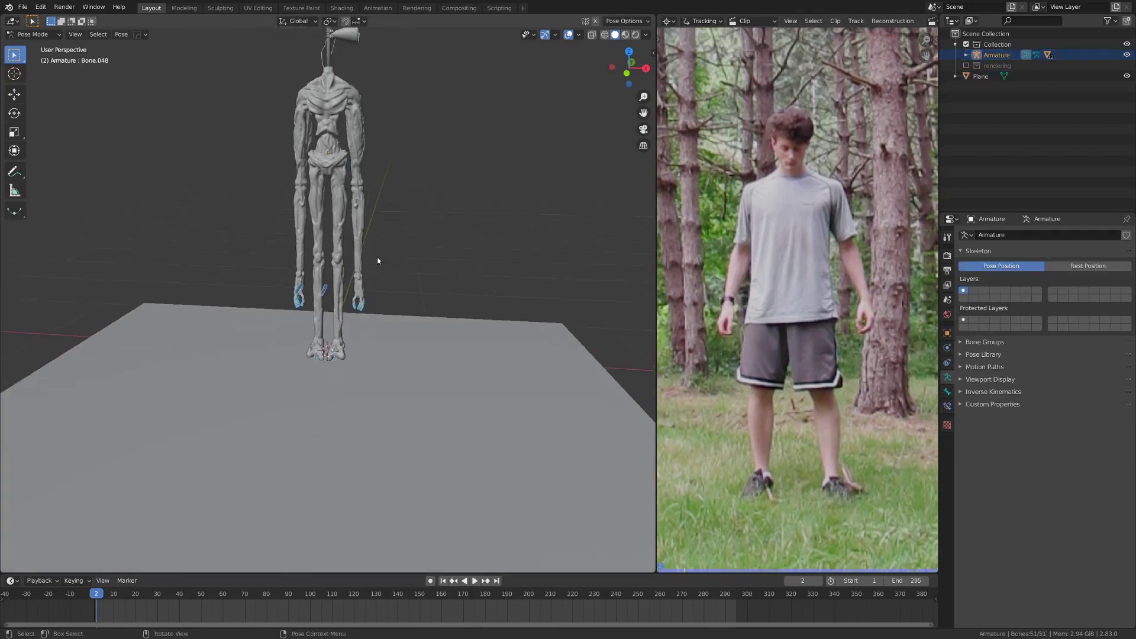
{"action": "key", "text": "KP_1"}
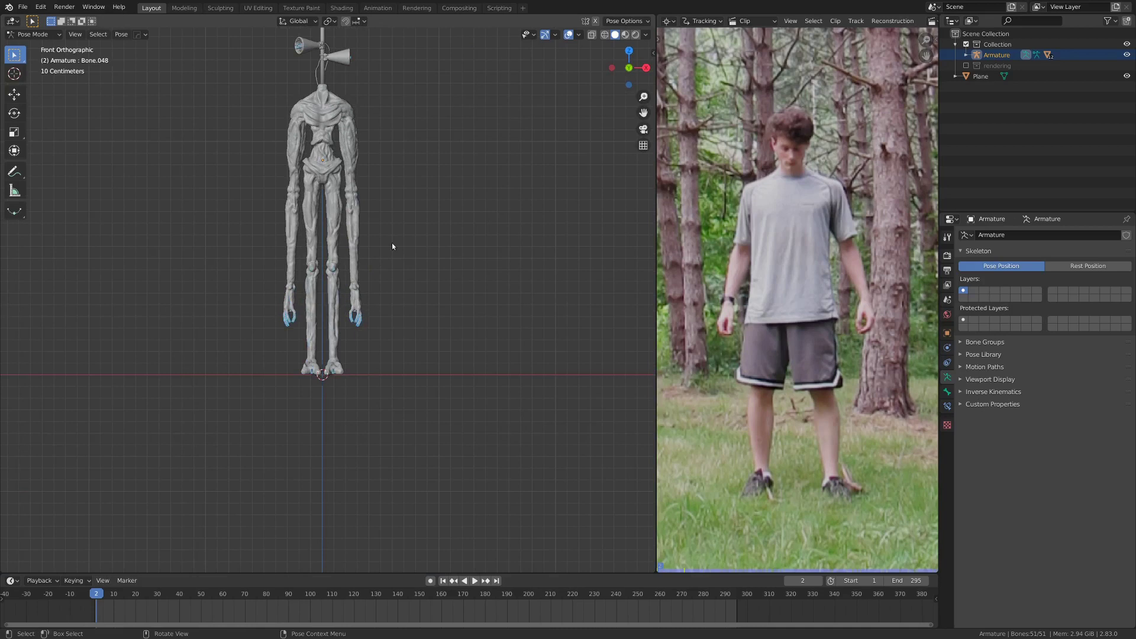
Widen the creature's stance by moving both foot bones outward, the second one by about 0.12 m.
{"action": "scroll", "coordinate": [335, 360], "scroll_direction": "up", "scroll_amount": 2}
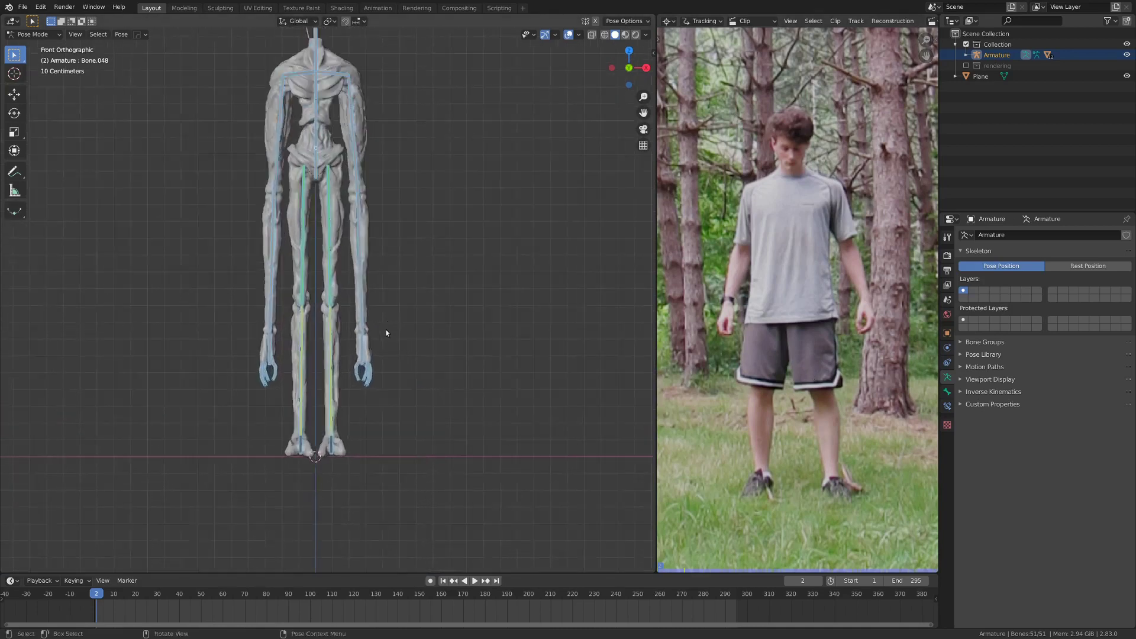
{"action": "scroll", "coordinate": [385, 333], "scroll_direction": "up", "scroll_amount": 2}
{"action": "left_click", "coordinate": [332, 510]}
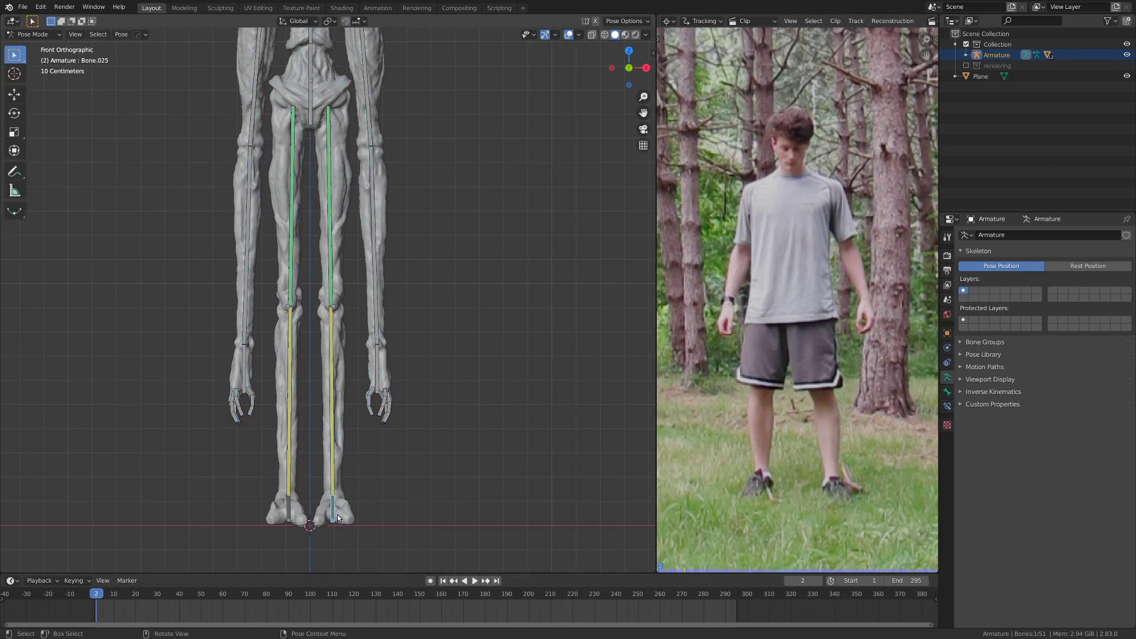
{"action": "key", "text": "g"}
{"action": "left_click", "coordinate": [357, 519]}
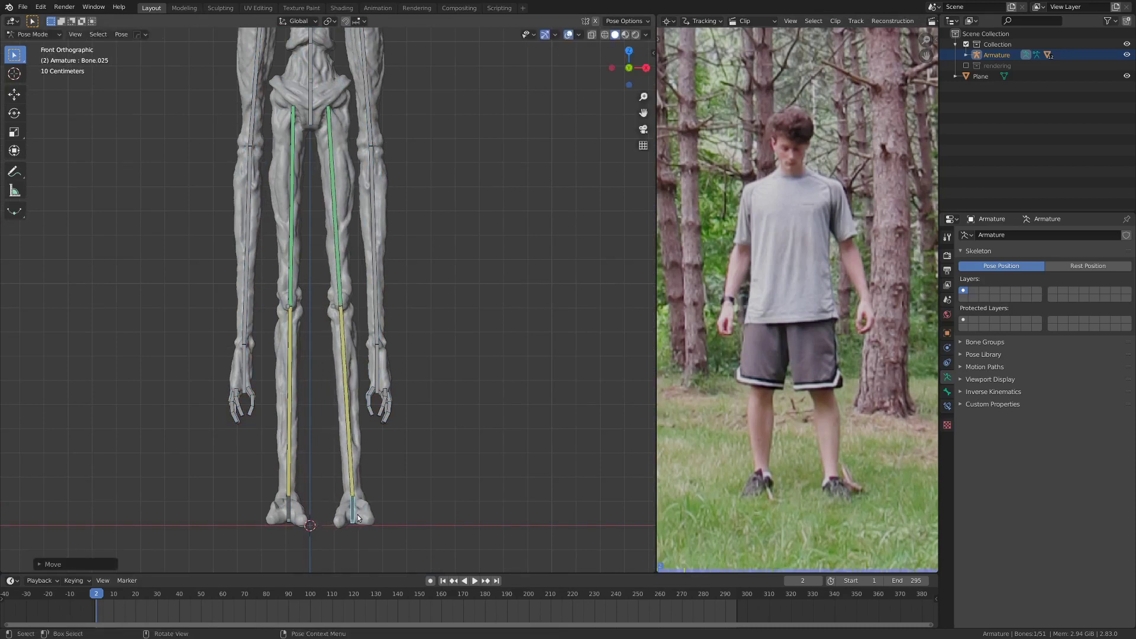
{"action": "left_click", "coordinate": [287, 506]}
{"action": "key", "text": "g"}
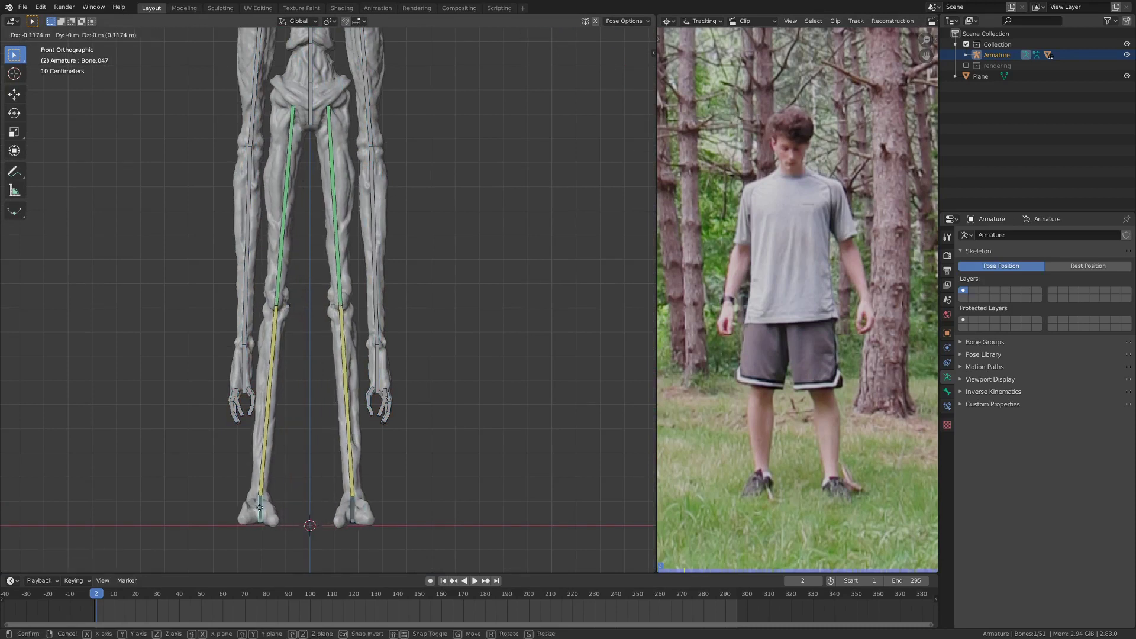
{"action": "left_click", "coordinate": [258, 499]}
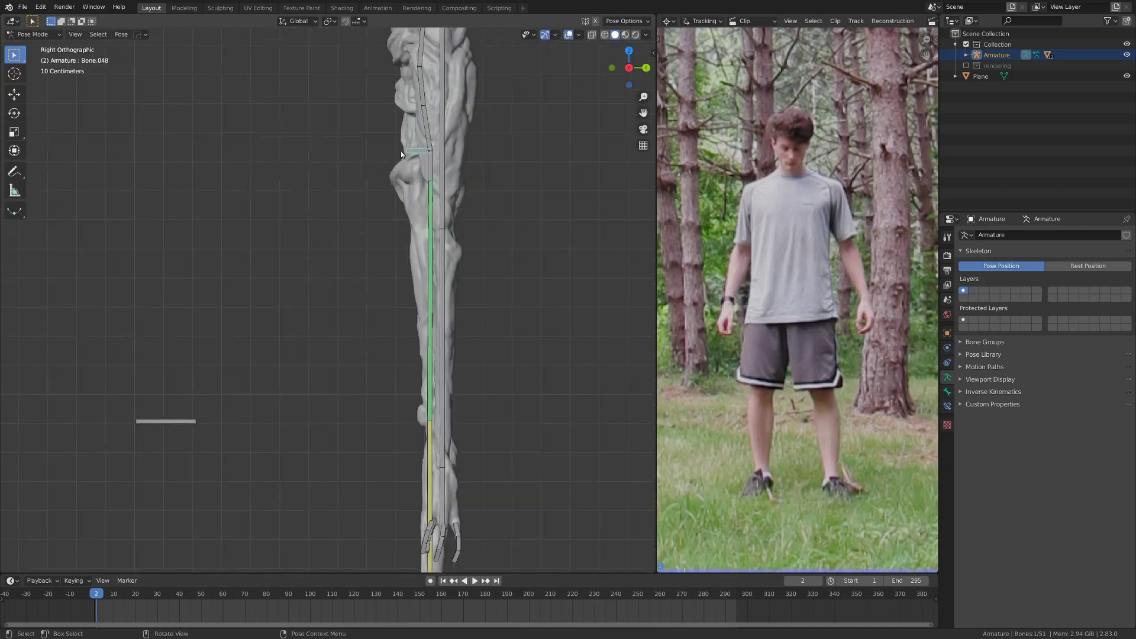
{"action": "scroll", "coordinate": [430, 177], "scroll_direction": "down", "scroll_amount": 5}
{"action": "middle_click_drag", "start_coordinate": [367, 148], "coordinate": [479, 183]}
{"action": "scroll", "coordinate": [479, 183], "scroll_direction": "up", "scroll_amount": 1}
{"action": "key", "text": "g"}
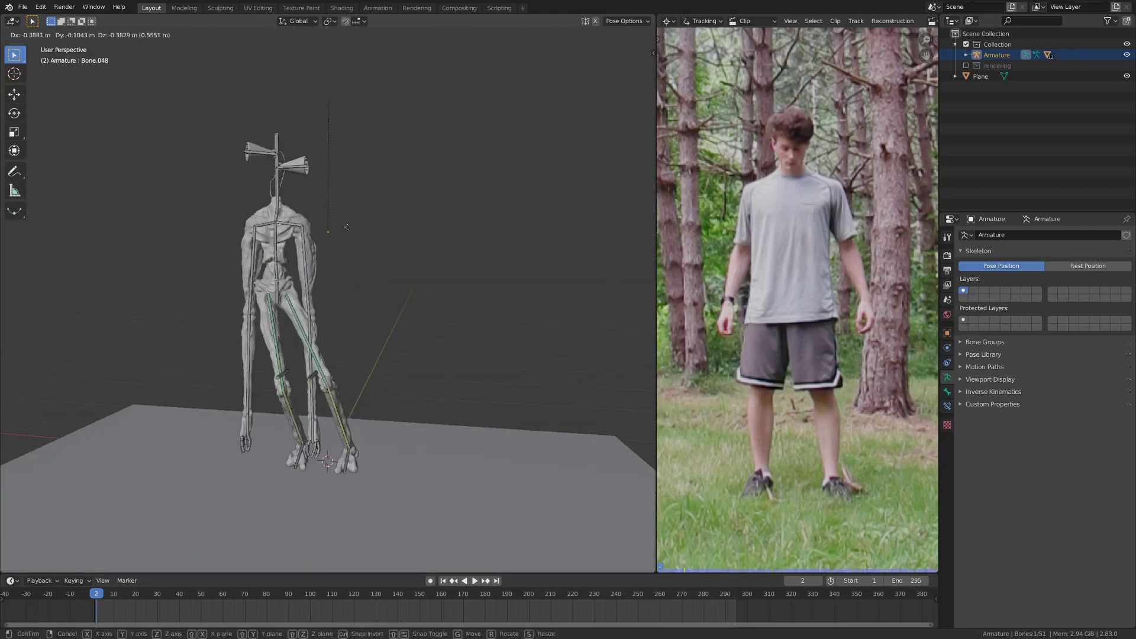
{"action": "right_click", "coordinate": [329, 278]}
Lower the creature's hip bone by about 0.1 m along the Z axis in front orthographic view.
{"action": "key", "text": "KP_1"}
{"action": "key", "text": "g"}
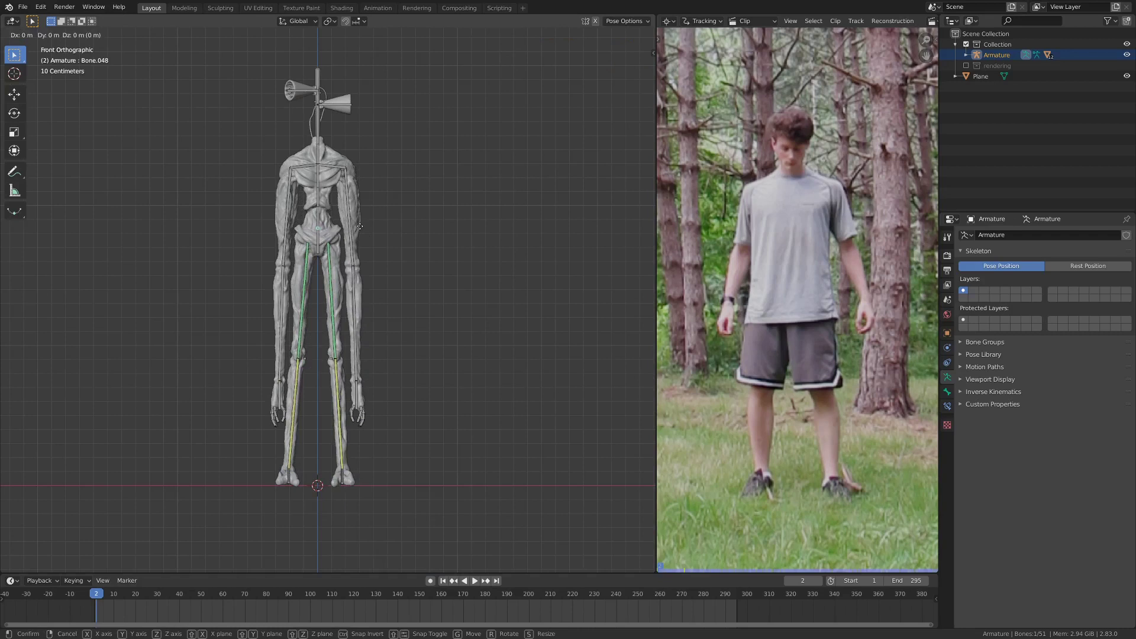
{"action": "key", "text": "z"}
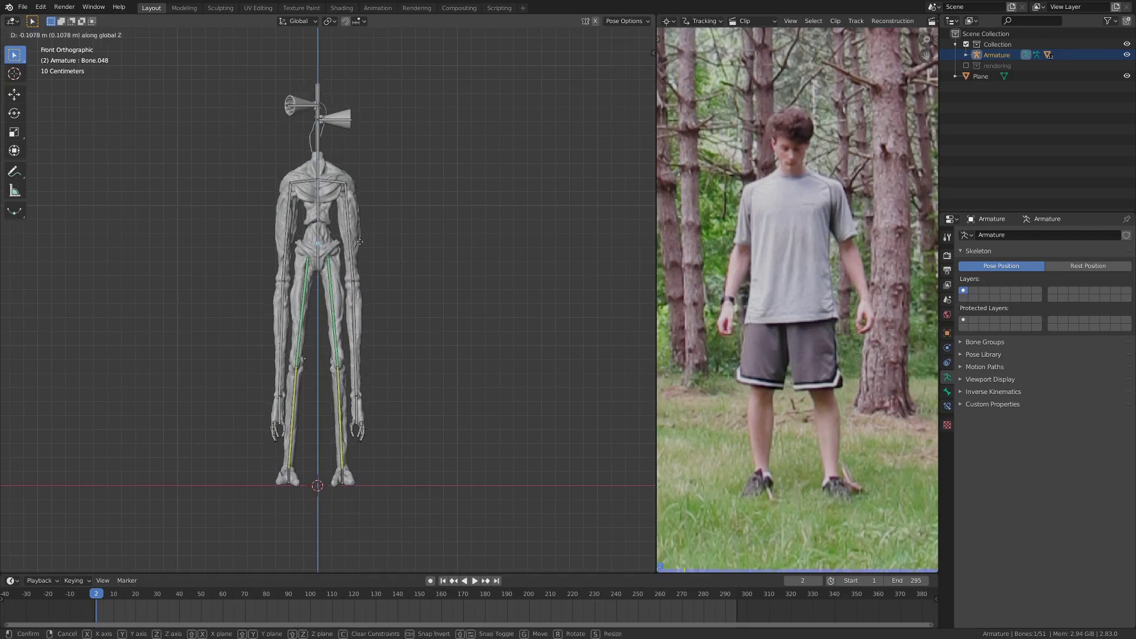
{"action": "left_click", "coordinate": [360, 237]}
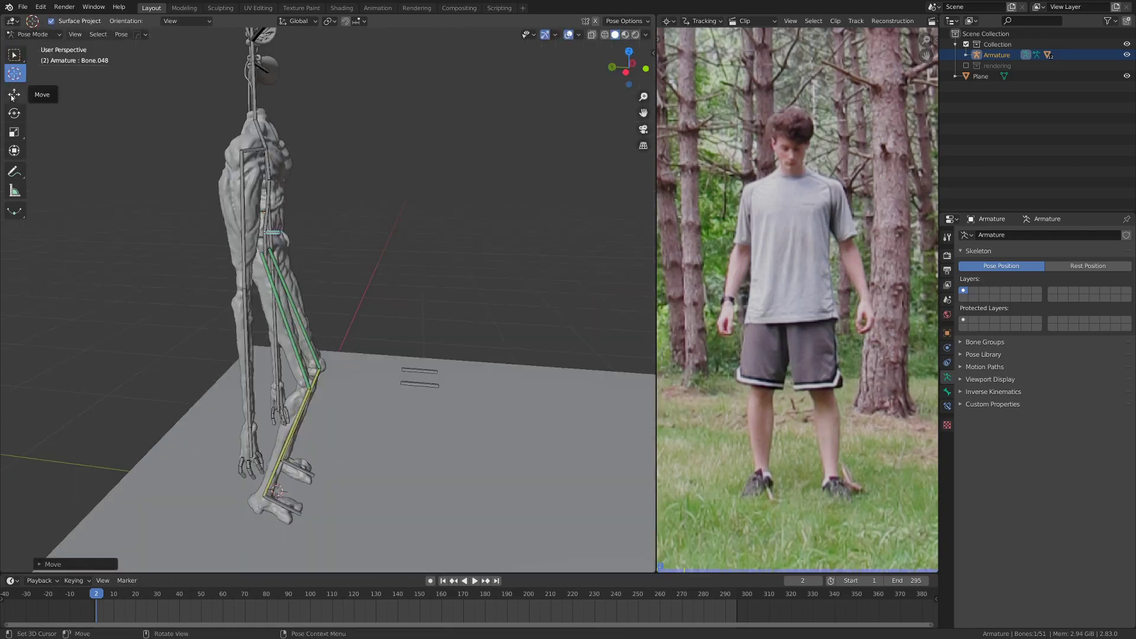
With the Move tool, shift the hip bone about 0.04 m forward along Y and 0.09 m up along Z.
{"action": "left_click", "coordinate": [13, 95]}
{"action": "scroll", "coordinate": [273, 211], "scroll_direction": "up", "scroll_amount": 6}
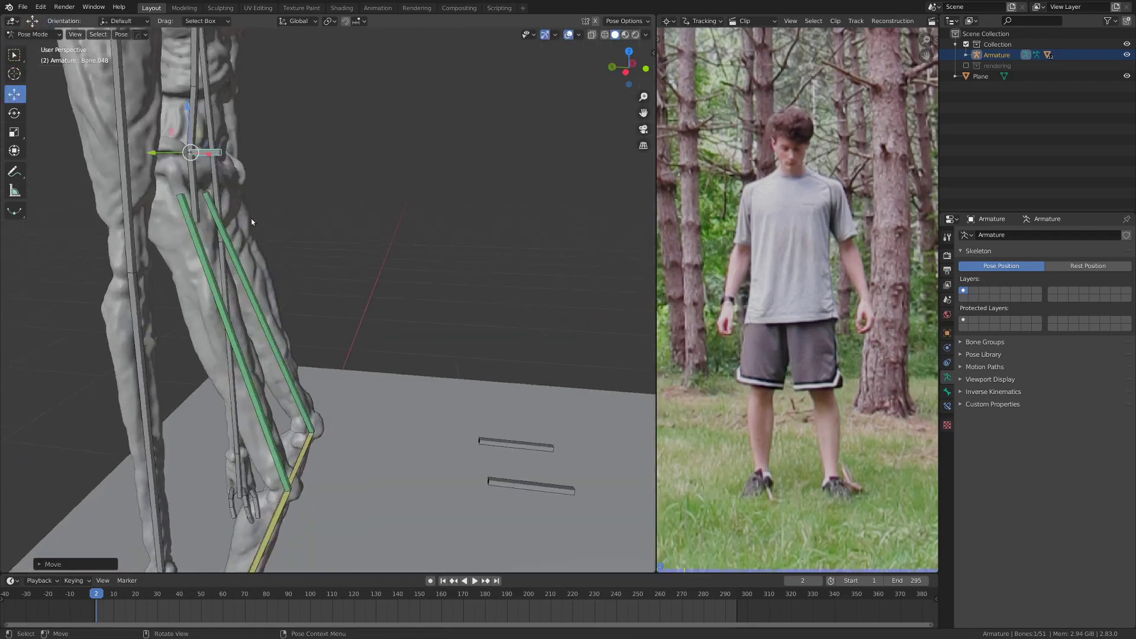
{"action": "middle_click_drag", "start_coordinate": [284, 215], "coordinate": [456, 216]}
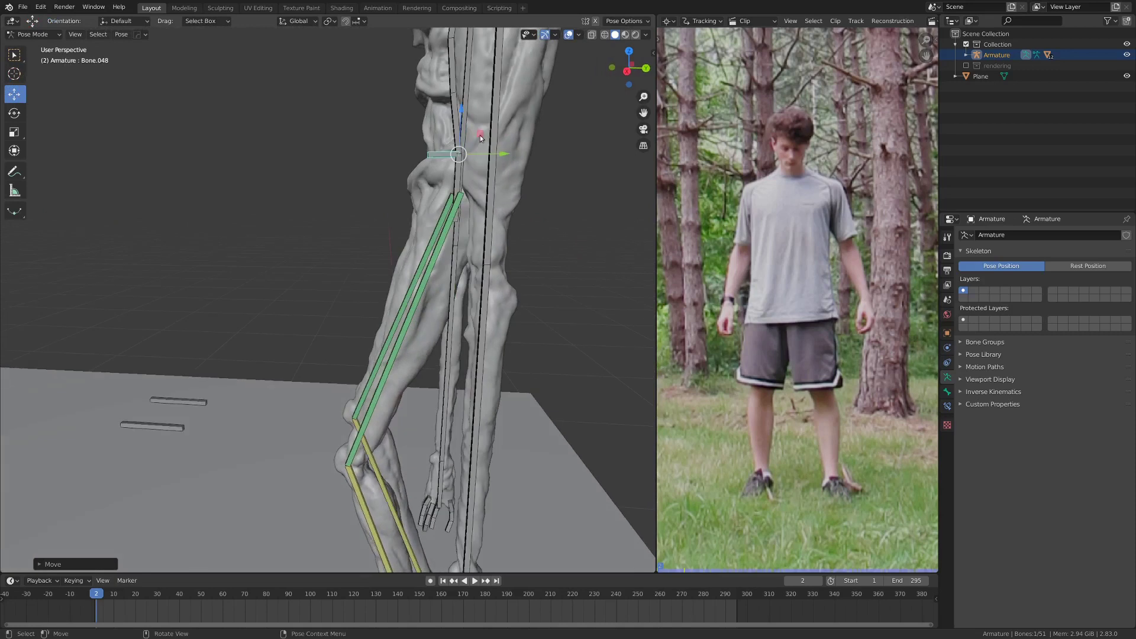
{"action": "left_click_drag", "start_coordinate": [478, 136], "coordinate": [466, 113]}
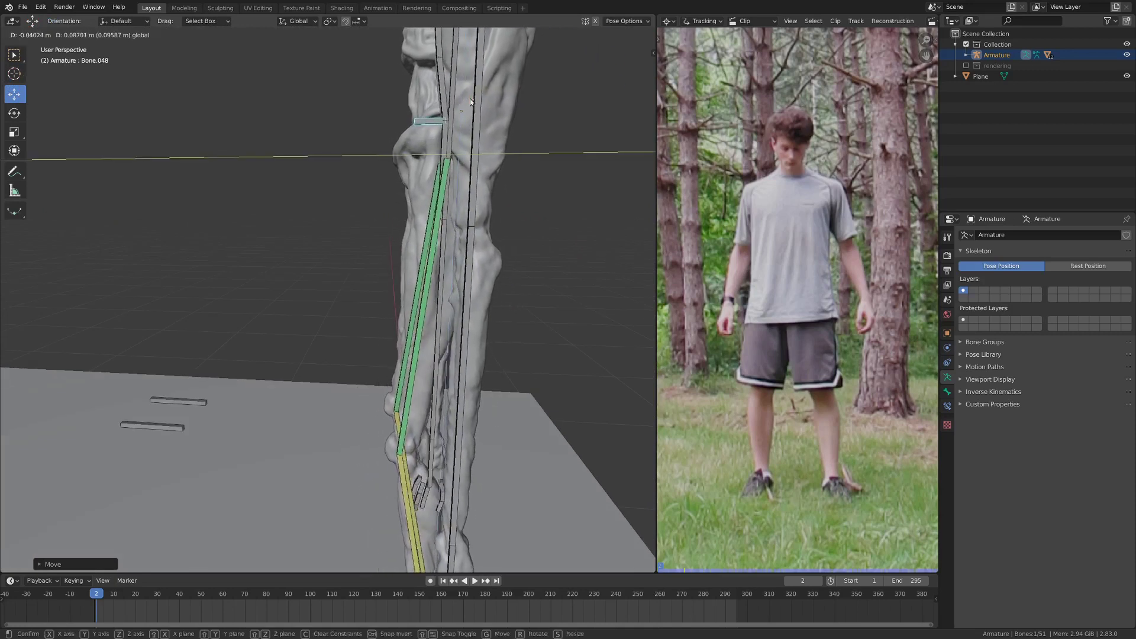
{"action": "left_click", "coordinate": [470, 102]}
Rotate the creature's foot bone around the Z axis so the toes point outward like the actor's.
{"action": "scroll", "coordinate": [414, 207], "scroll_direction": "down", "scroll_amount": 6}
{"action": "middle_click_drag", "start_coordinate": [386, 274], "coordinate": [519, 278]}
{"action": "scroll", "coordinate": [450, 355], "scroll_direction": "up", "scroll_amount": 2}
{"action": "left_click", "coordinate": [346, 478]}
{"action": "key", "text": "r"}
{"action": "key", "text": "z"}
{"action": "left_click", "coordinate": [507, 466]}
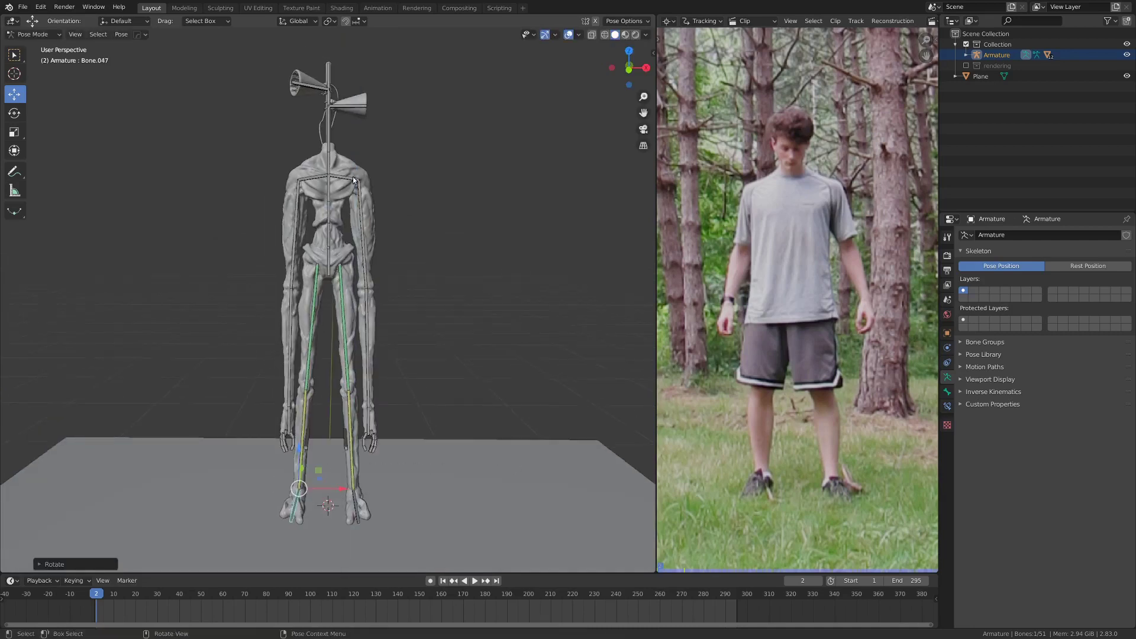
Rotate both upper arm bones outward in front orthographic view so the arms hang away from the body.
{"action": "key", "text": "KP_1"}
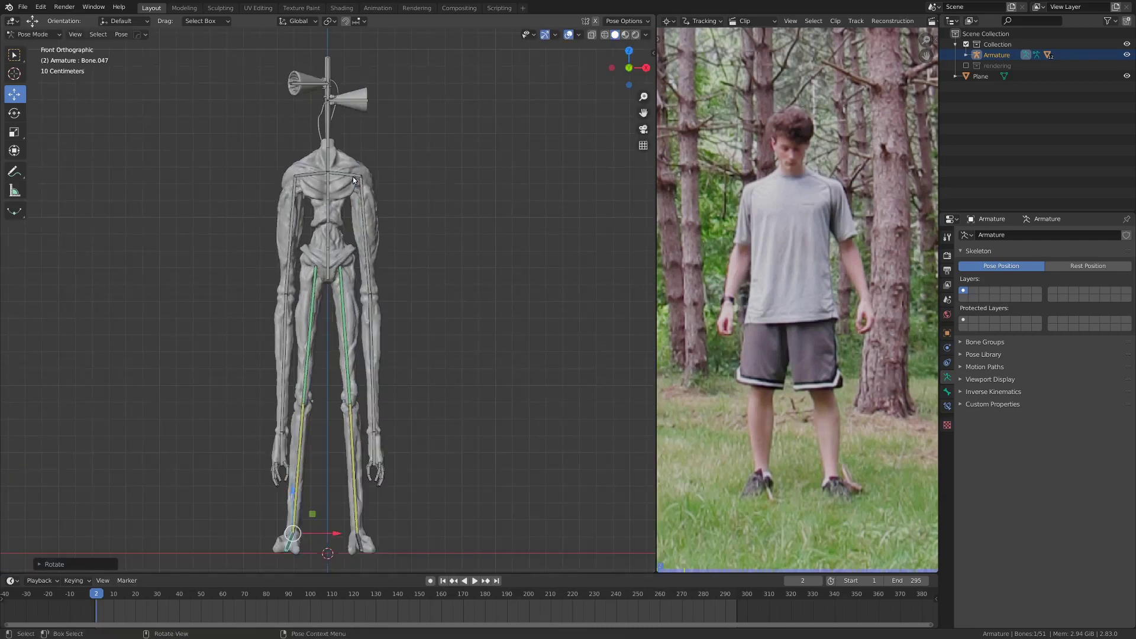
{"action": "left_click", "coordinate": [363, 214]}
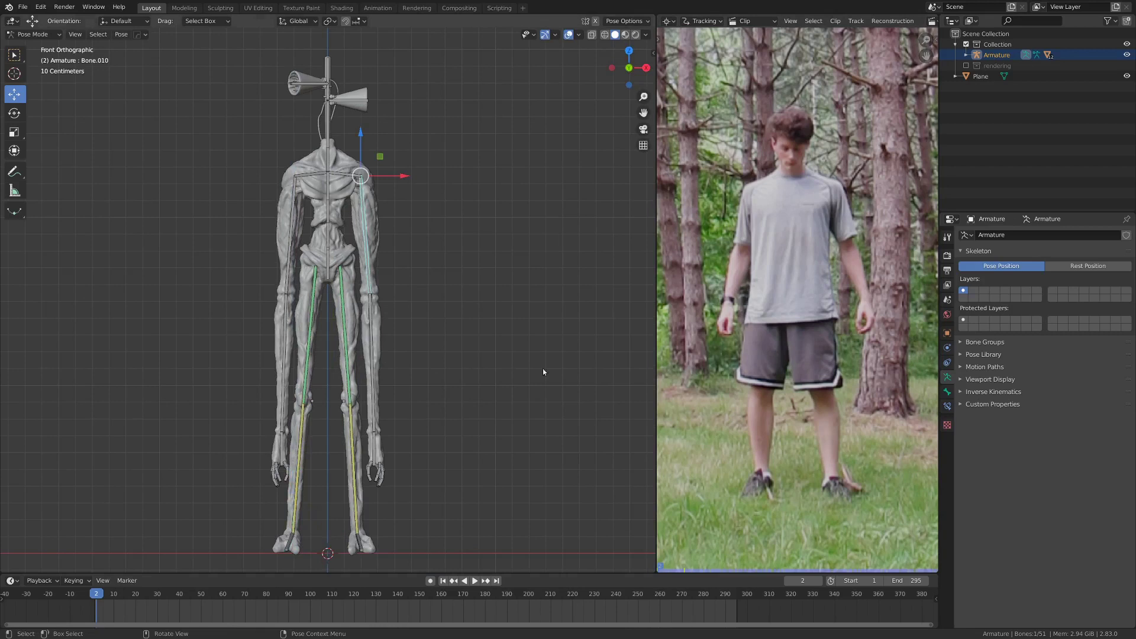
{"action": "key", "text": "r"}
{"action": "left_click", "coordinate": [395, 379]}
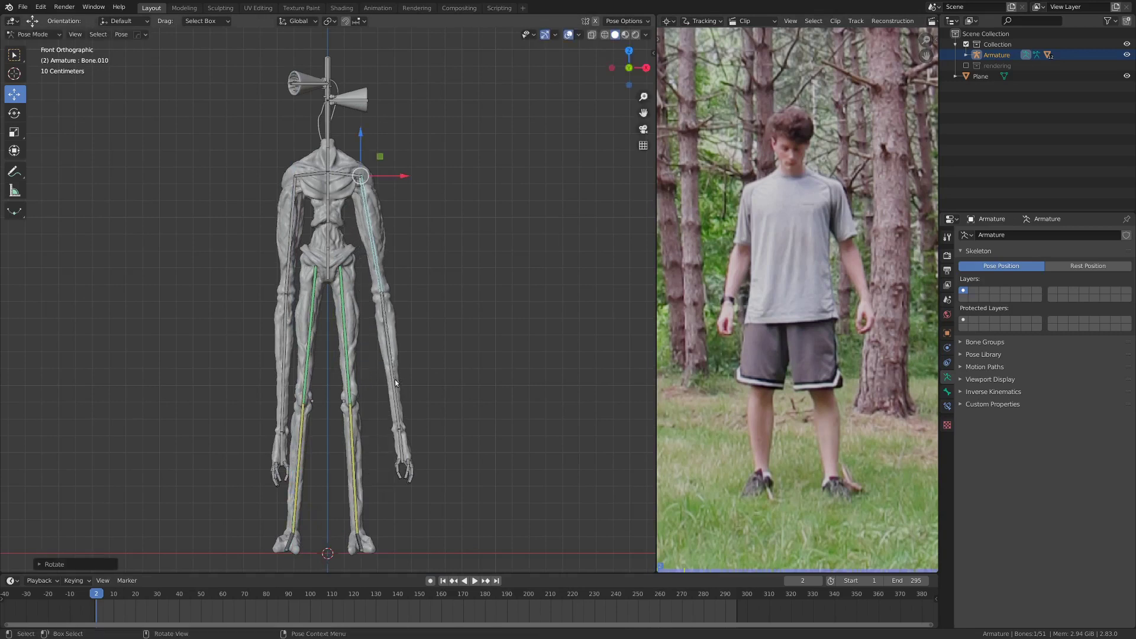
{"action": "middle_click_drag", "start_coordinate": [408, 353], "coordinate": [286, 367]}
{"action": "left_click", "coordinate": [304, 225]}
{"action": "key", "text": "ctrl+z"}
{"action": "left_click", "coordinate": [326, 323]}
{"action": "left_click", "coordinate": [289, 275]}
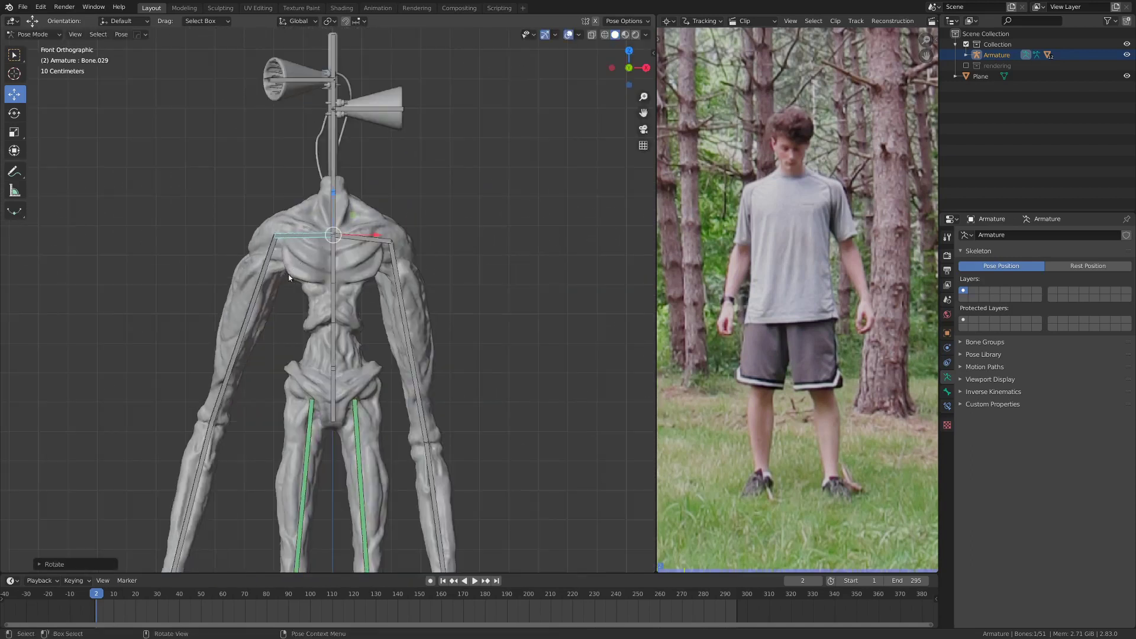
Adjust both shoulder bones, using trackball rotation on the creature's left one and a plain rotation on its right one.
{"action": "left_click", "coordinate": [386, 237]}
{"action": "key", "text": "r"}
{"action": "key", "text": "r"}
{"action": "left_click", "coordinate": [367, 237]}
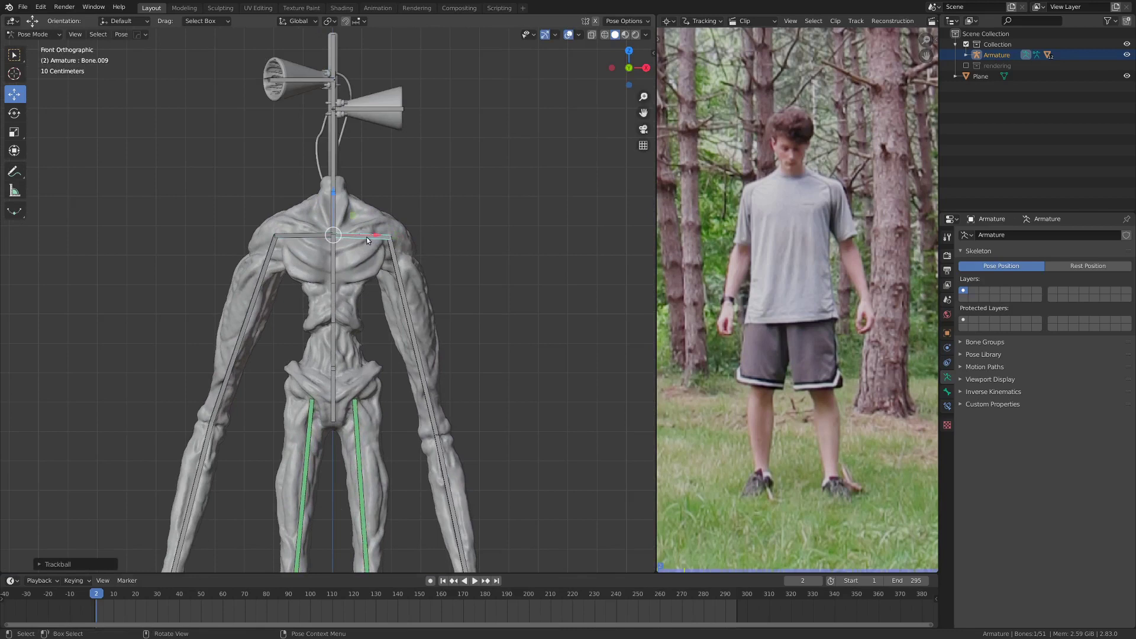
{"action": "left_click", "coordinate": [304, 223]}
{"action": "key", "text": "r"}
{"action": "left_click", "coordinate": [241, 228]}
Rotate the upper and lower siren horn bones in top orthographic view so both horns face forward.
{"action": "left_click", "coordinate": [292, 78]}
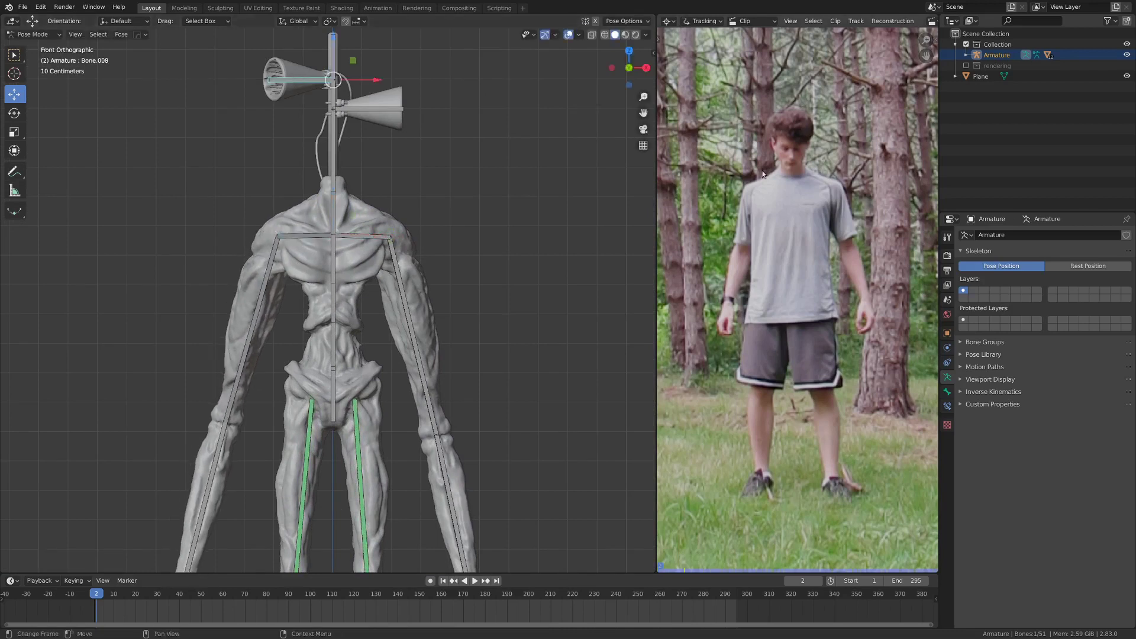
{"action": "key", "text": "KP_Decimal"}
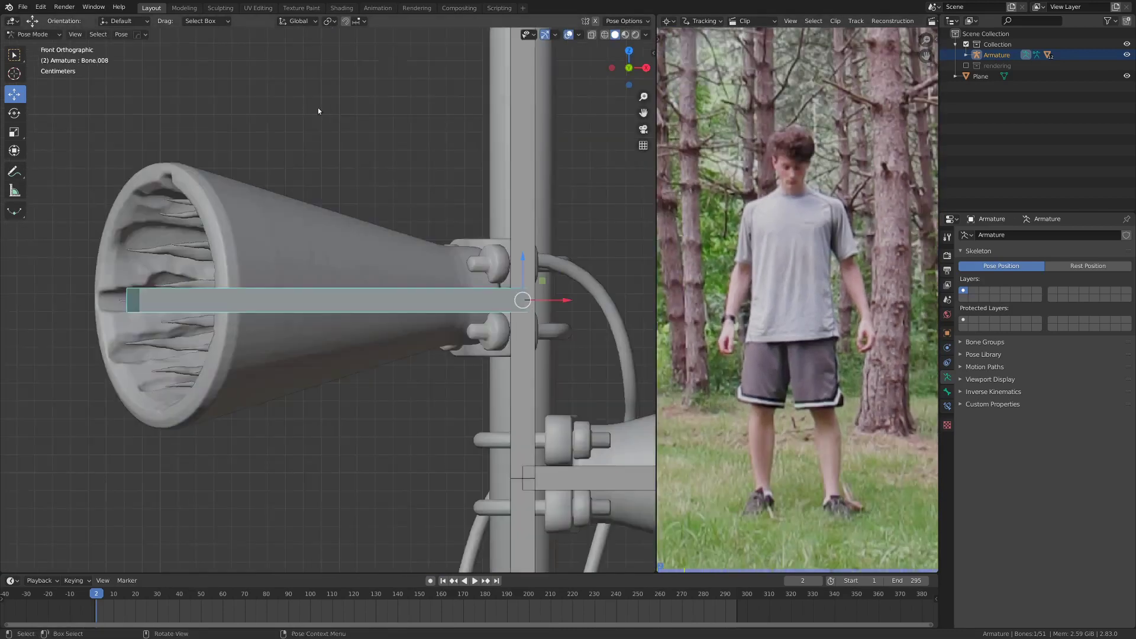
{"action": "middle_click_drag", "start_coordinate": [318, 108], "coordinate": [435, 236]}
{"action": "key", "text": "KP_7"}
{"action": "key", "text": "r"}
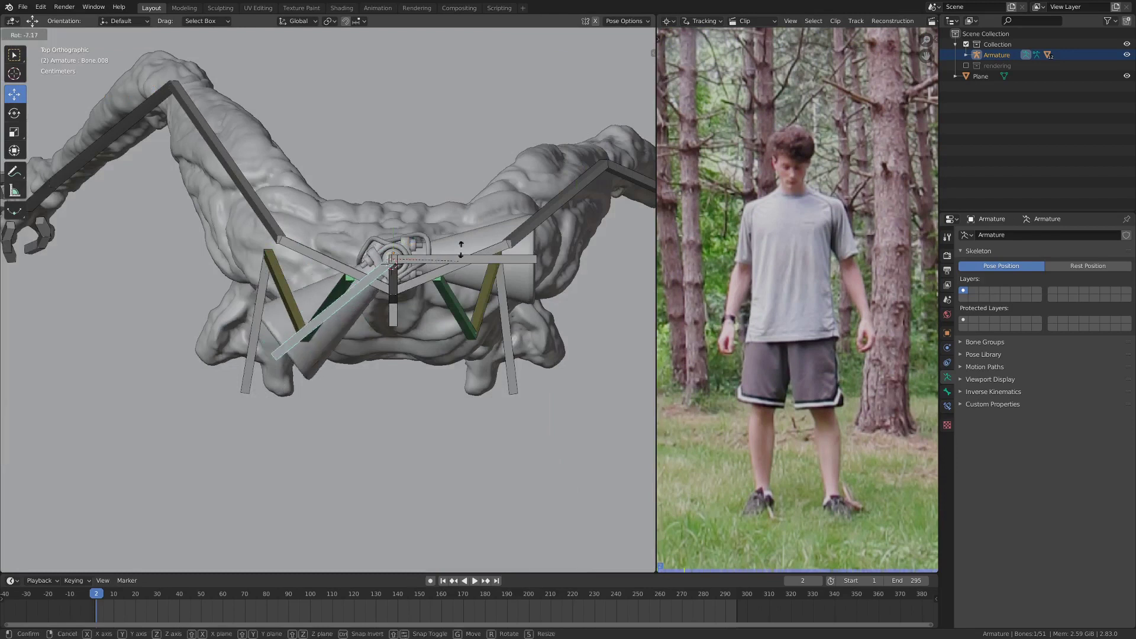
{"action": "left_click", "coordinate": [481, 226]}
{"action": "key", "text": "r"}
{"action": "left_click", "coordinate": [455, 343]}
Tilt the lower siren horn downward with a trackball rotation of its bone.
{"action": "middle_click_drag", "start_coordinate": [455, 349], "coordinate": [398, 240]}
{"action": "scroll", "coordinate": [399, 241], "scroll_direction": "down", "scroll_amount": 4}
{"action": "left_click", "coordinate": [338, 300]}
{"action": "middle_click_drag", "start_coordinate": [338, 300], "coordinate": [395, 327]}
{"action": "left_click", "coordinate": [377, 294]}
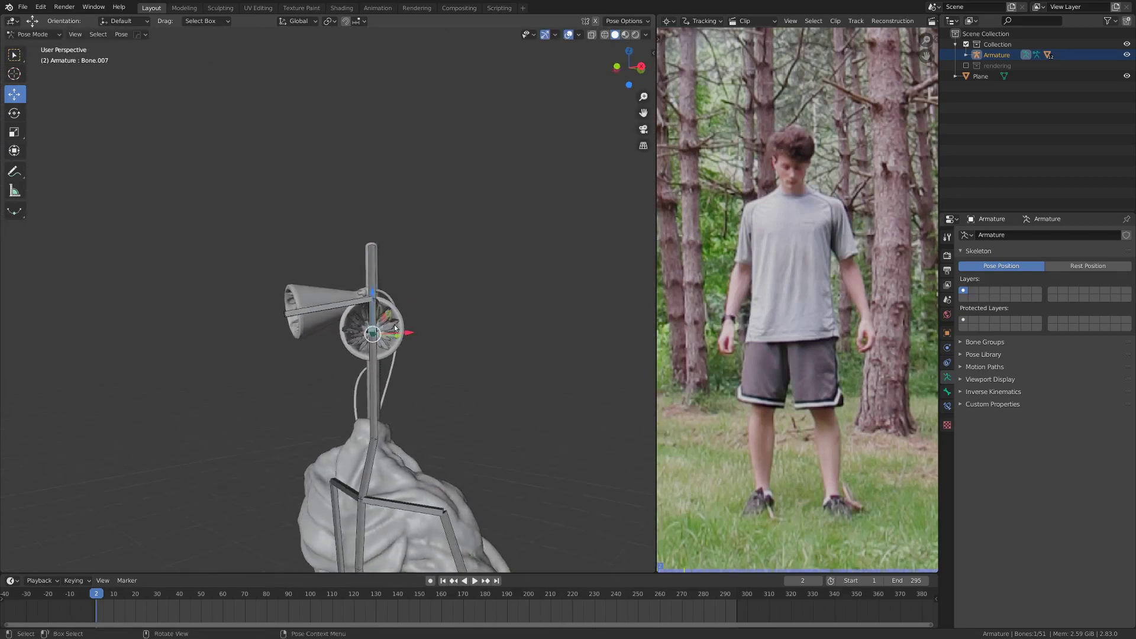
{"action": "key", "text": "r"}
{"action": "key", "text": "r"}
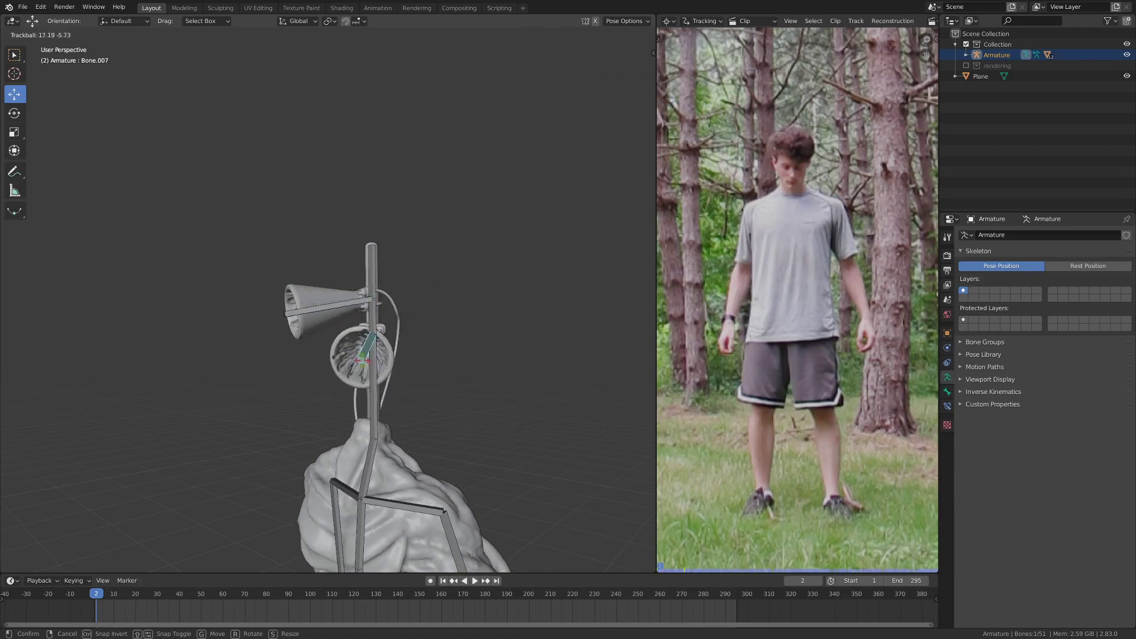
{"action": "left_click", "coordinate": [362, 360]}
{"action": "middle_click_drag", "start_coordinate": [343, 362], "coordinate": [535, 331]}
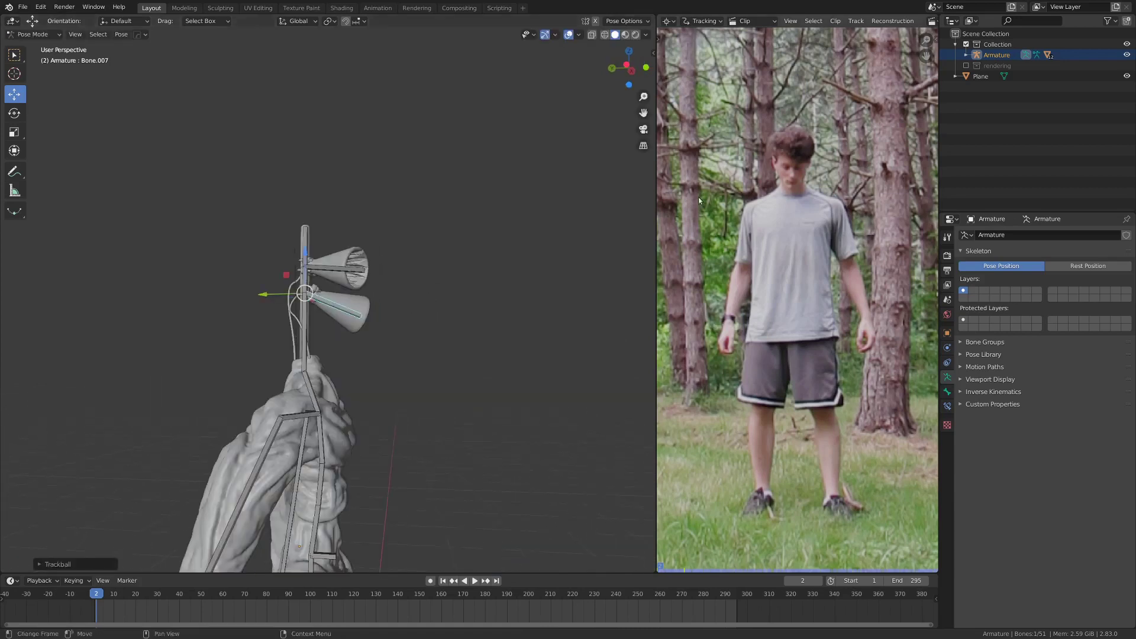
Tilt the neck bone forward in right orthographic view and rotate the pole bone above it.
{"action": "left_click", "coordinate": [310, 379]}
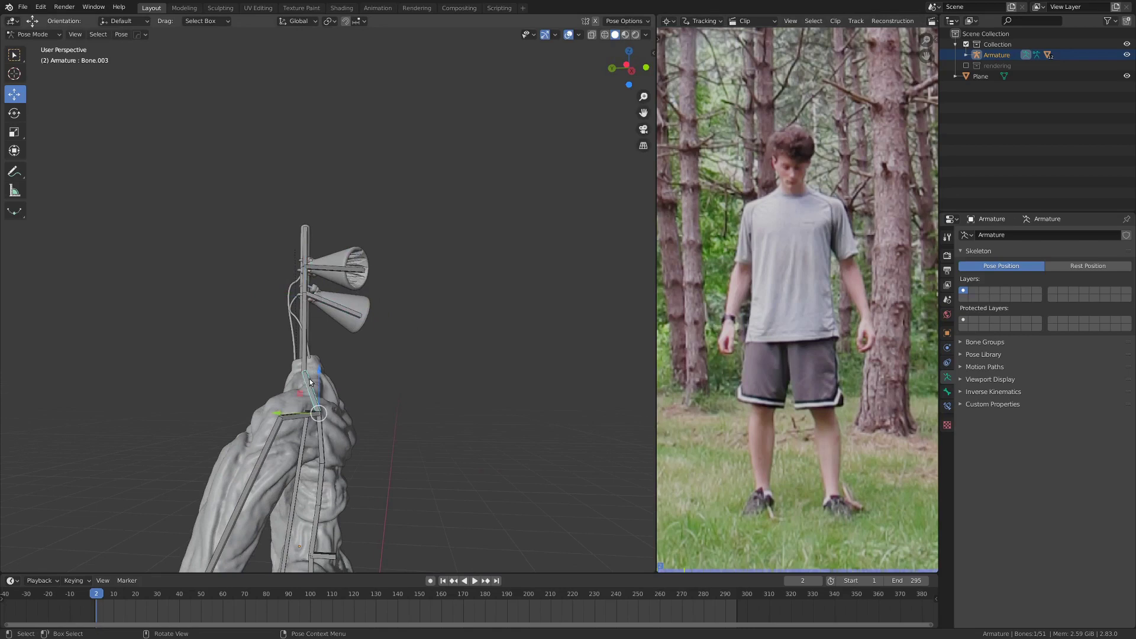
{"action": "key", "text": "KP_1"}
{"action": "key", "text": "KP_3"}
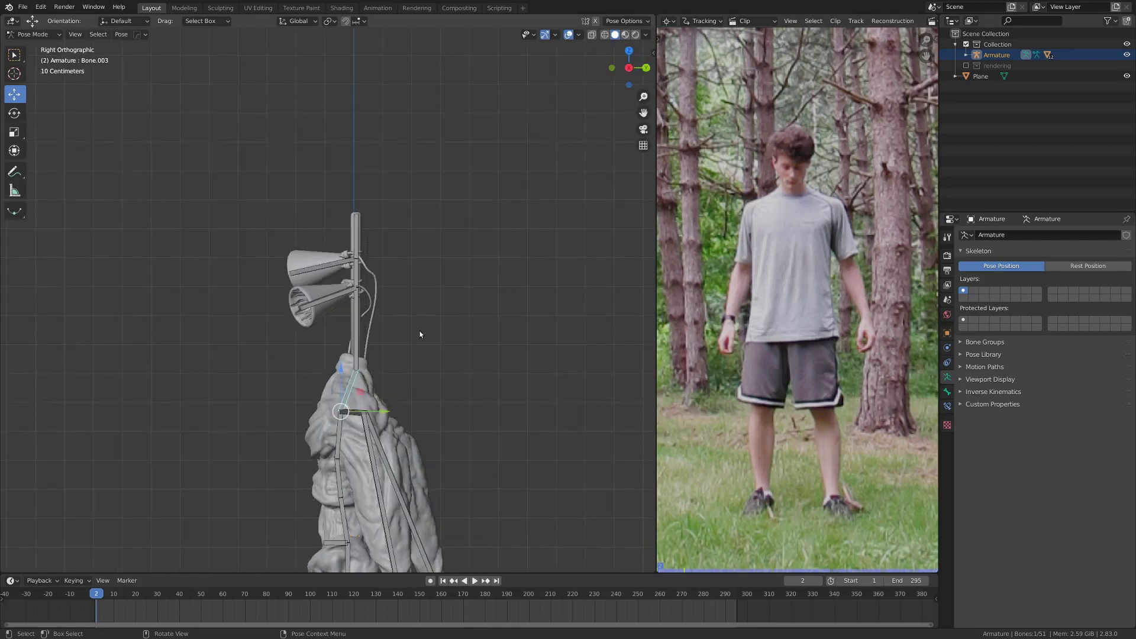
{"action": "key", "text": "r"}
{"action": "left_click", "coordinate": [400, 338]}
{"action": "left_click", "coordinate": [356, 350]}
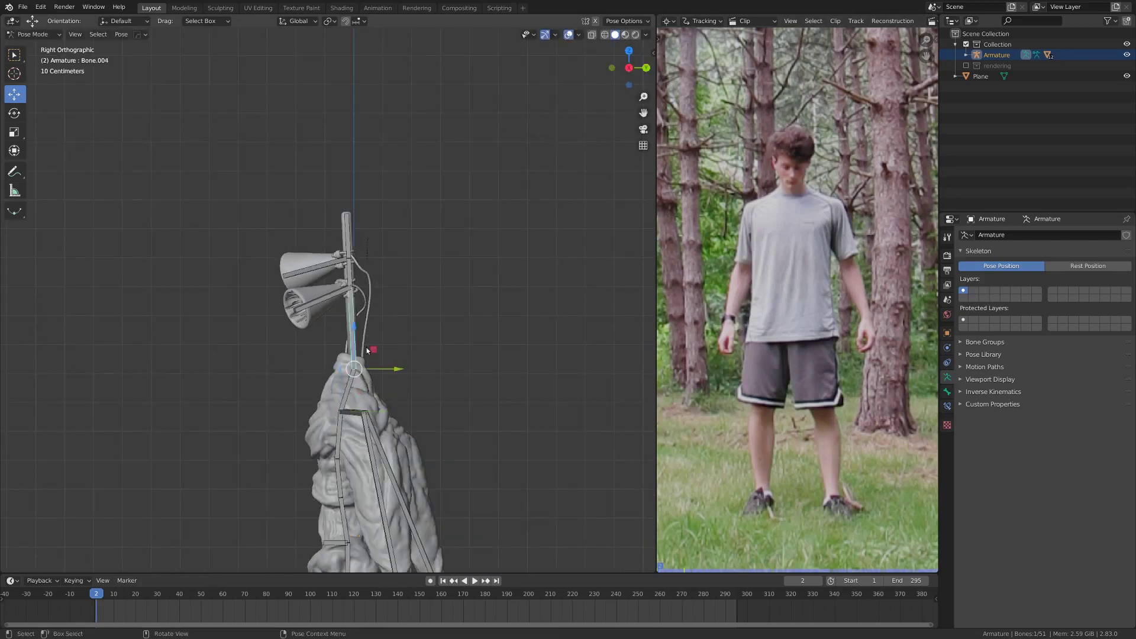
{"action": "middle_click_drag", "start_coordinate": [356, 350], "coordinate": [394, 348]}
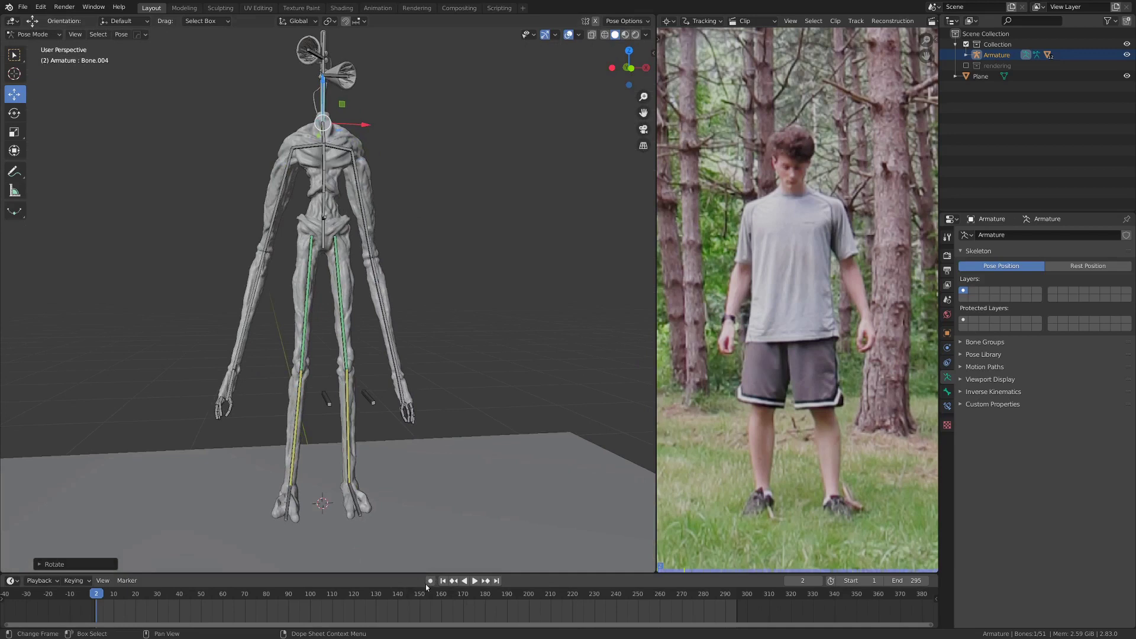
Turn on auto keying and key the creature's left foot bone in place at frame 2.
{"action": "middle_click_drag", "start_coordinate": [363, 547], "coordinate": [362, 469], "text": "shift"}
{"action": "scroll", "coordinate": [362, 491], "scroll_direction": "up", "scroll_amount": 2}
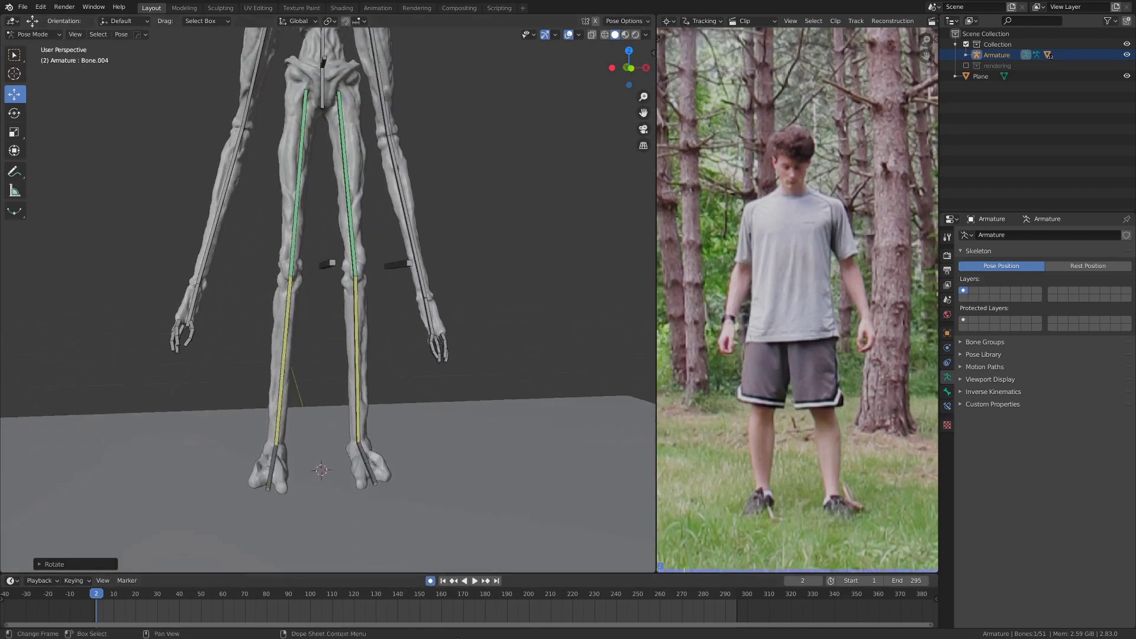
{"action": "left_click", "coordinate": [359, 431]}
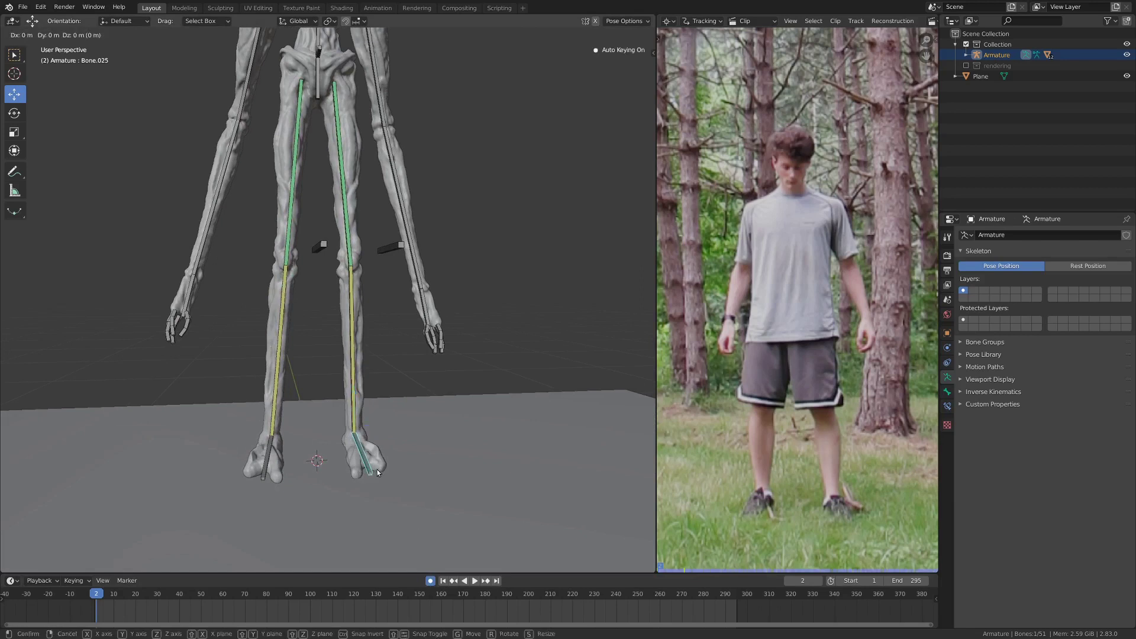
{"action": "left_click", "coordinate": [377, 472]}
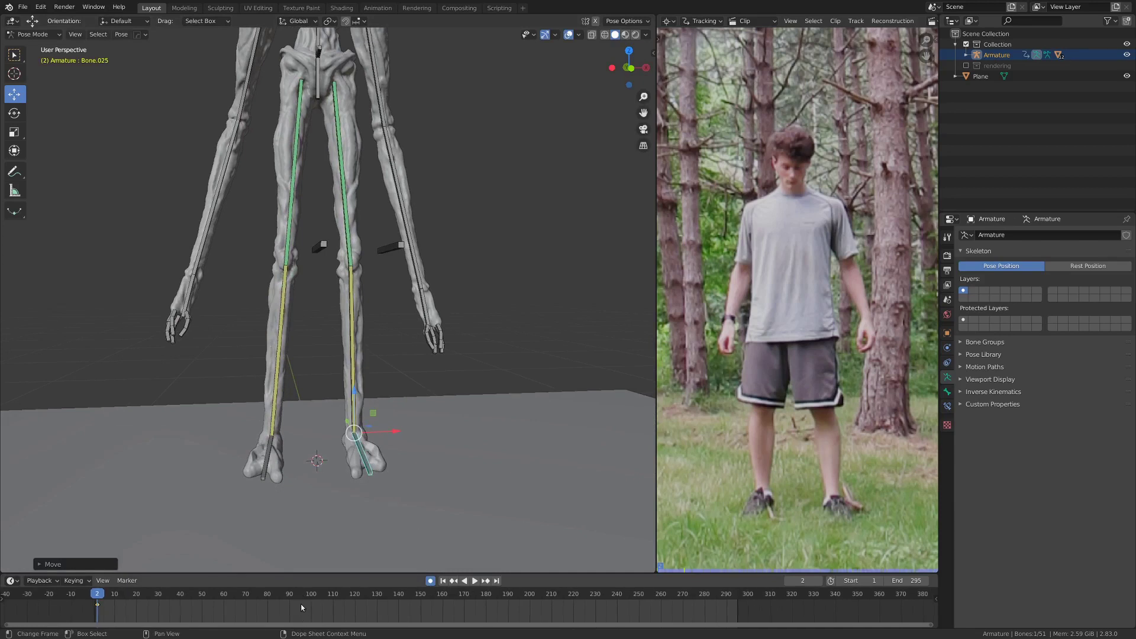
Enlarge the timeline area to show the full frame range and key the creature's right foot bone at frame 2.
{"action": "scroll", "coordinate": [135, 625], "scroll_direction": "left", "scroll_amount": 5, "text": "ctrl"}
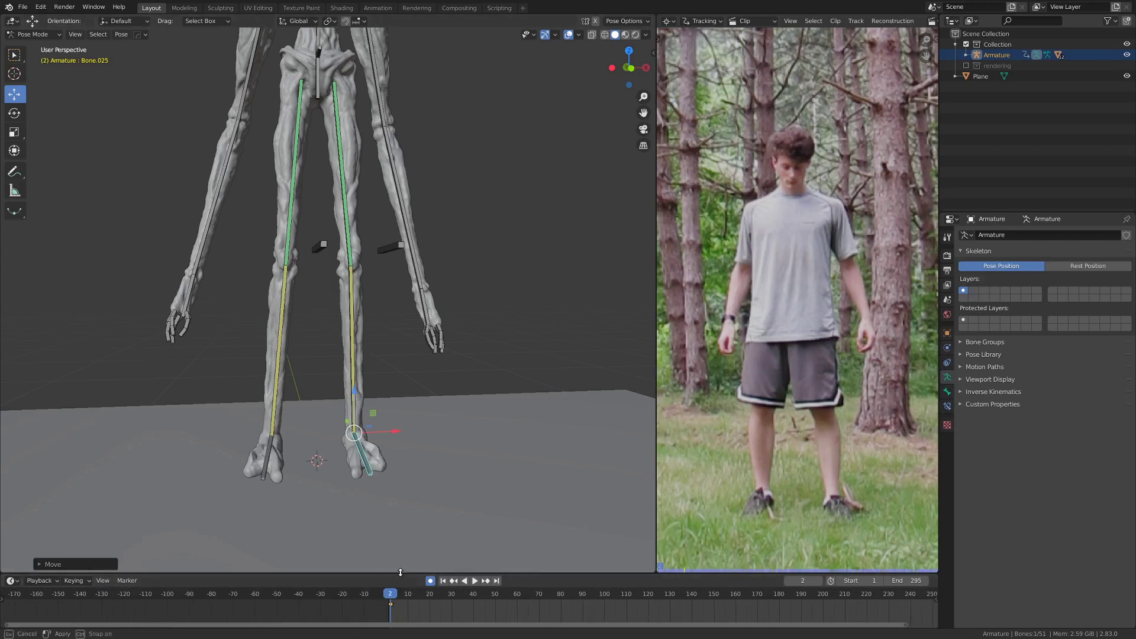
{"action": "left_click_drag", "start_coordinate": [400, 572], "coordinate": [398, 531]}
{"action": "scroll", "coordinate": [282, 558], "scroll_direction": "up", "scroll_amount": 3}
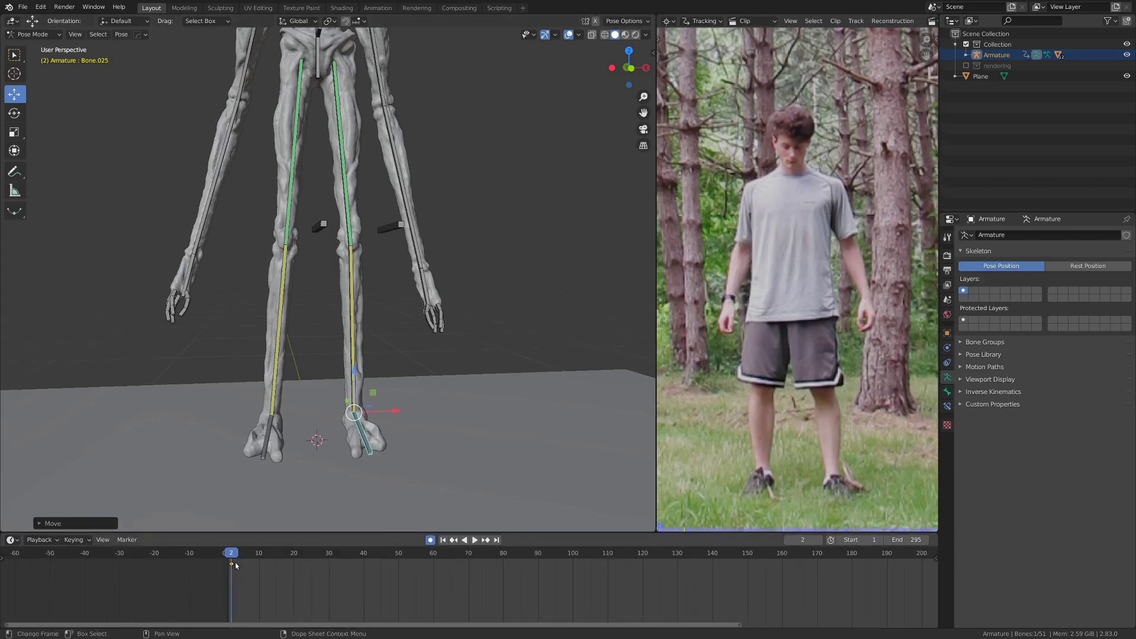
{"action": "scroll", "coordinate": [235, 569], "scroll_direction": "down", "scroll_amount": 3}
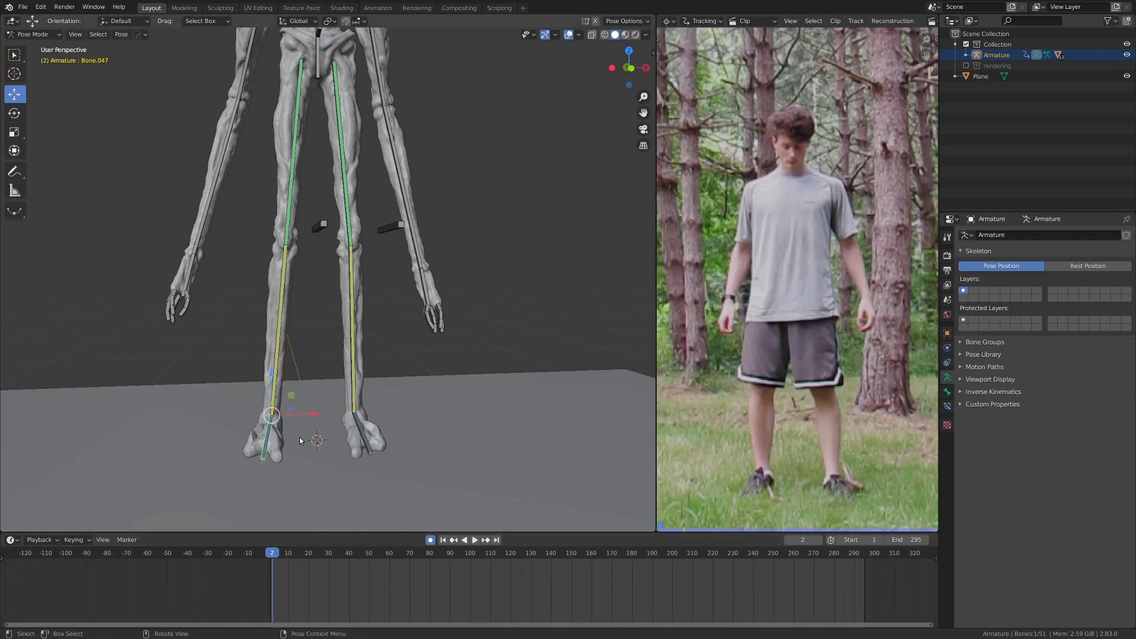
{"action": "scroll", "coordinate": [299, 437], "scroll_direction": "down", "scroll_amount": 2}
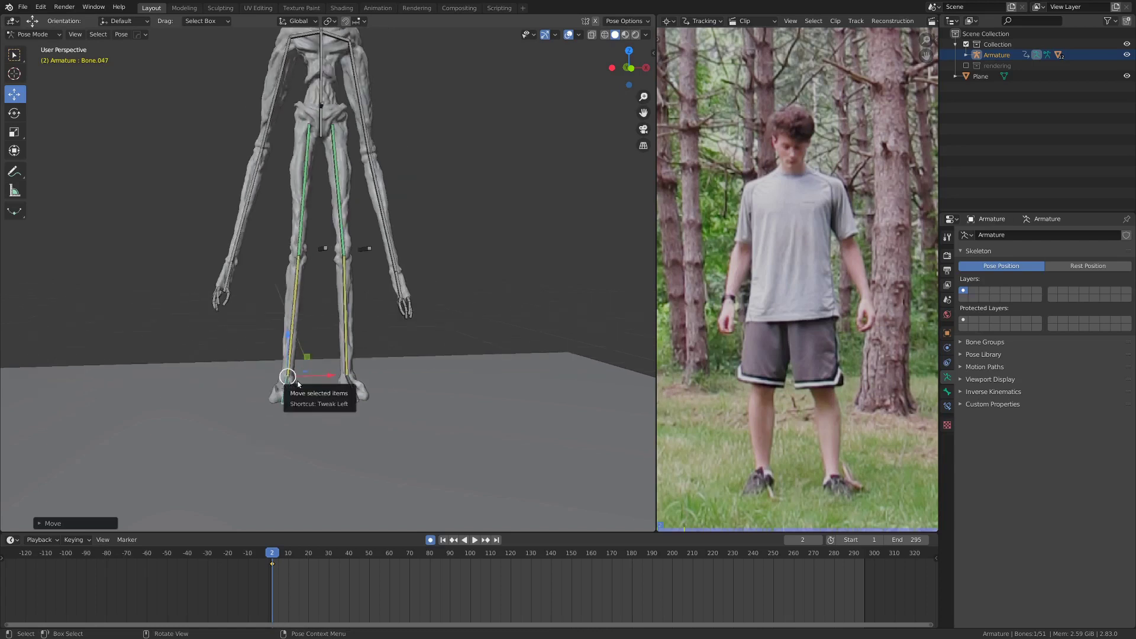
Select the hip bone and key its position at frame 2 in front orthographic view.
{"action": "key", "text": "KP_1"}
{"action": "middle_click_drag", "start_coordinate": [322, 120], "coordinate": [298, 379], "text": "shift"}
{"action": "scroll", "coordinate": [299, 379], "scroll_direction": "up", "scroll_amount": 1}
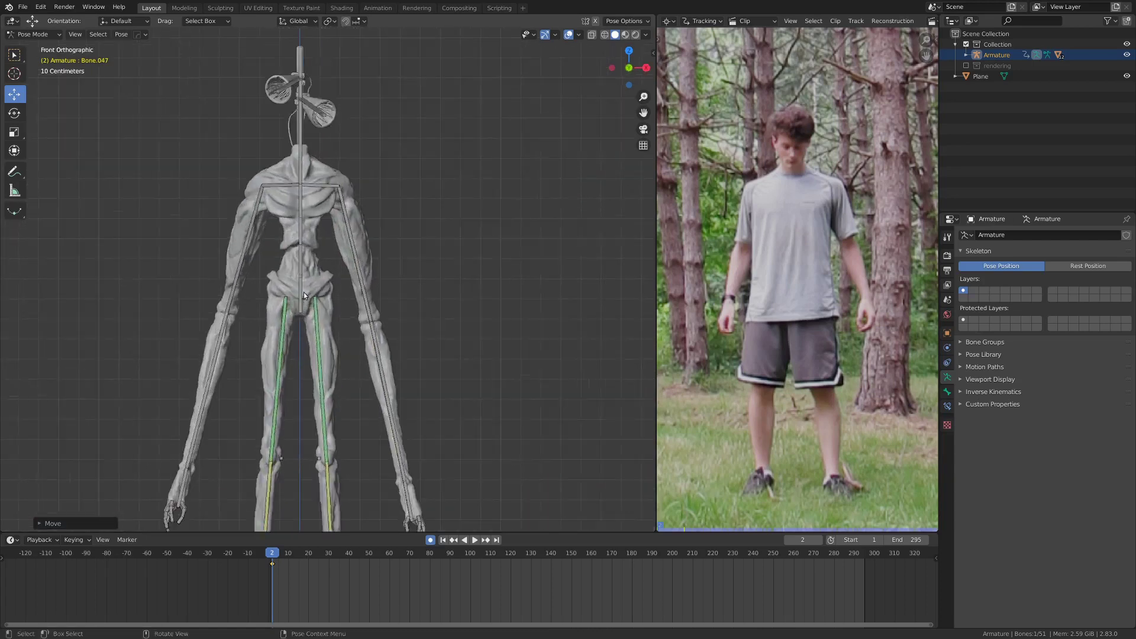
{"action": "middle_click_drag", "start_coordinate": [473, 278], "coordinate": [374, 295]}
{"action": "scroll", "coordinate": [295, 297], "scroll_direction": "up", "scroll_amount": 4}
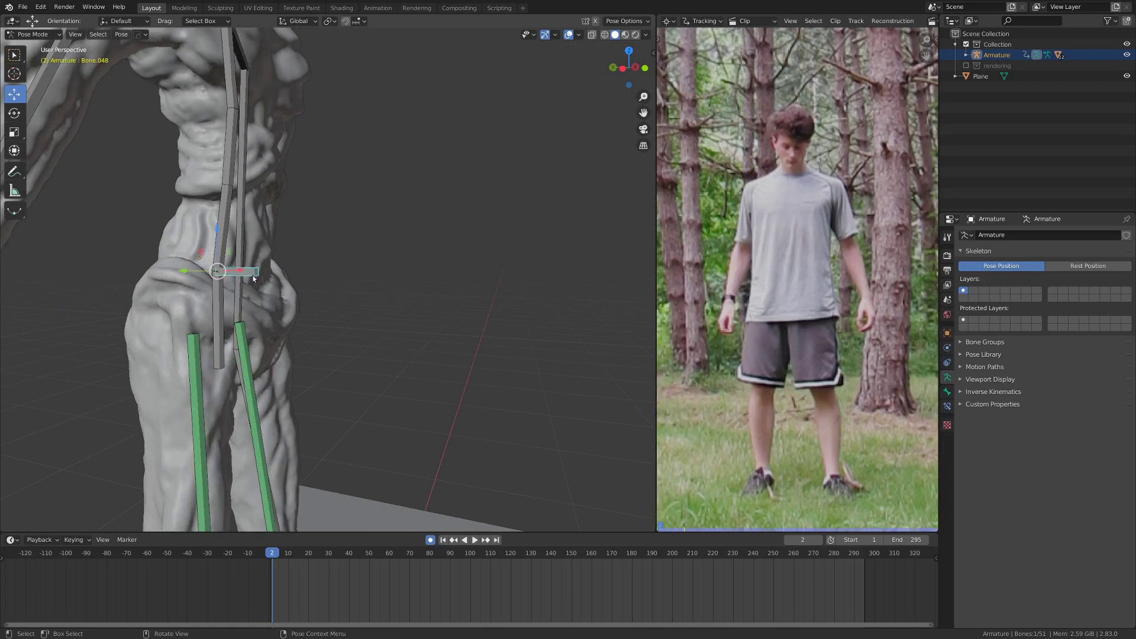
{"action": "key", "text": "KP_3"}
{"action": "key", "text": "KP_1"}
{"action": "scroll", "coordinate": [240, 292], "scroll_direction": "down", "scroll_amount": 4}
{"action": "key", "text": "g"}
{"action": "left_click", "coordinate": [324, 271]}
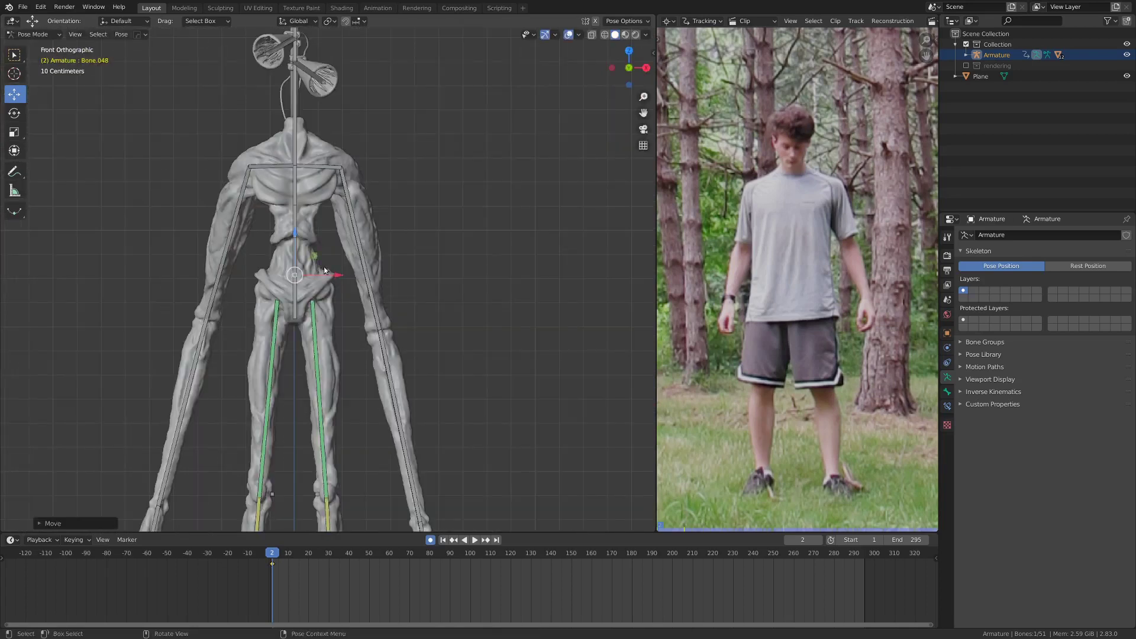
Advance the reference clip to frame 11 and compare the creature's pose with the actor's.
{"action": "middle_click_drag", "start_coordinate": [309, 395], "coordinate": [385, 362], "text": "shift"}
{"action": "scroll", "coordinate": [385, 362], "scroll_direction": "down", "scroll_amount": 3}
{"action": "mouse_move", "coordinate": [680, 527]}
{"action": "left_mouse_down"}
{"action": "mouse_move", "coordinate": [661, 527]}
{"action": "mouse_move", "coordinate": [794, 514]}
{"action": "mouse_move", "coordinate": [668, 517]}
{"action": "left_mouse_up"}
{"action": "scroll", "coordinate": [313, 490], "scroll_direction": "up", "scroll_amount": 3}
{"action": "scroll", "coordinate": [365, 448], "scroll_direction": "down", "scroll_amount": 2}
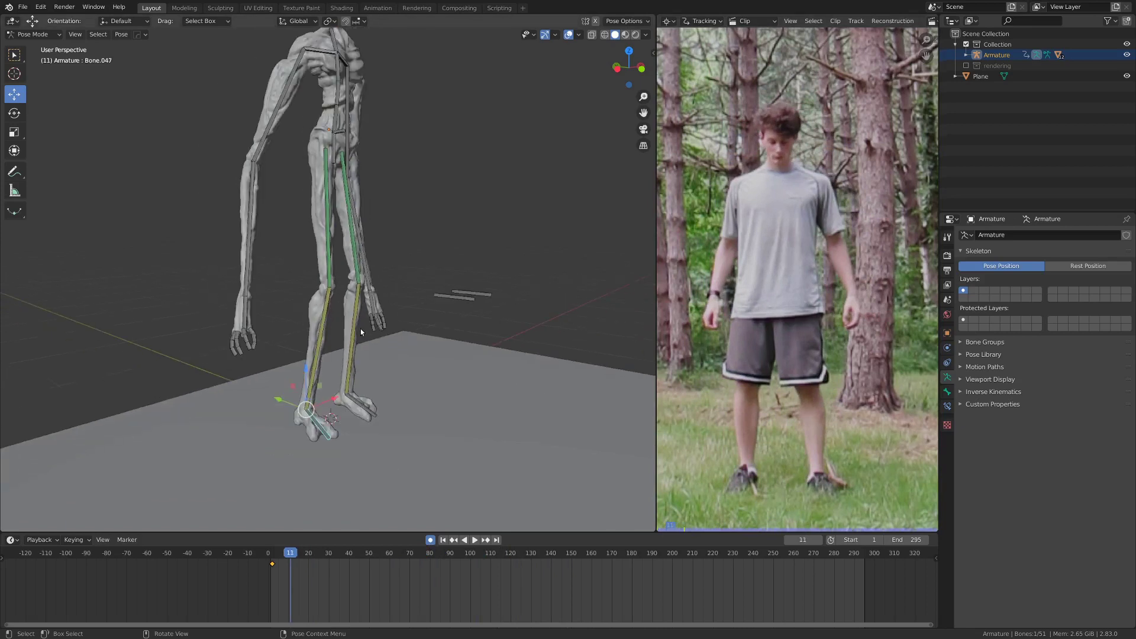
{"action": "middle_click_drag", "start_coordinate": [380, 254], "coordinate": [378, 332], "text": "shift"}
{"action": "scroll", "coordinate": [350, 330], "scroll_direction": "up", "scroll_amount": 2}
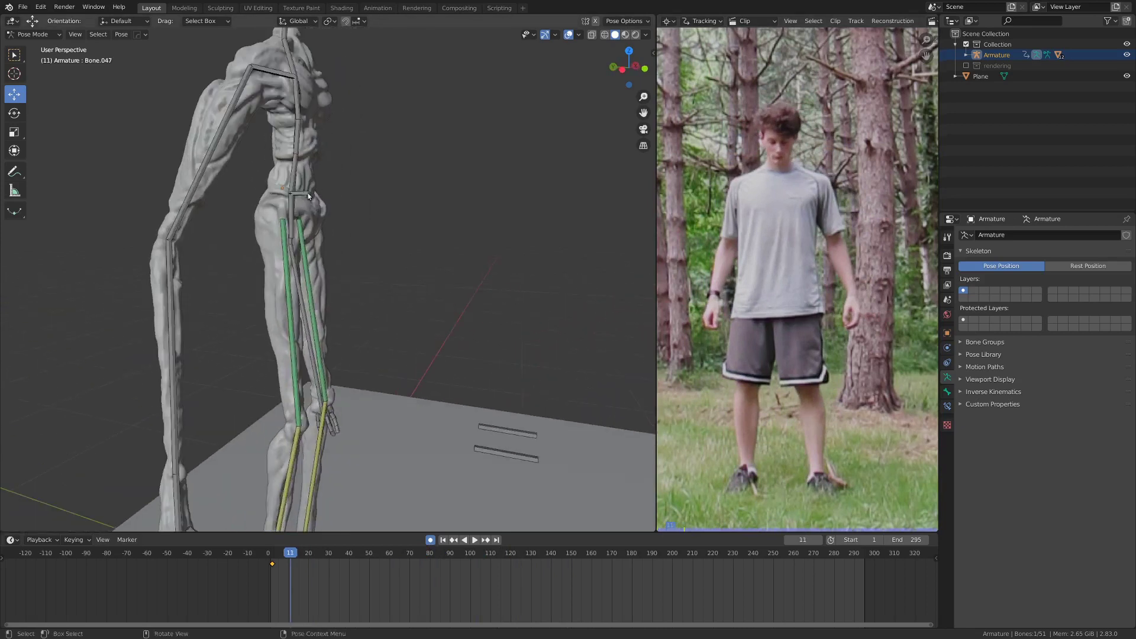
{"action": "scroll", "coordinate": [308, 197], "scroll_direction": "down", "scroll_amount": 4}
{"action": "middle_click_drag", "start_coordinate": [308, 197], "coordinate": [324, 269]}
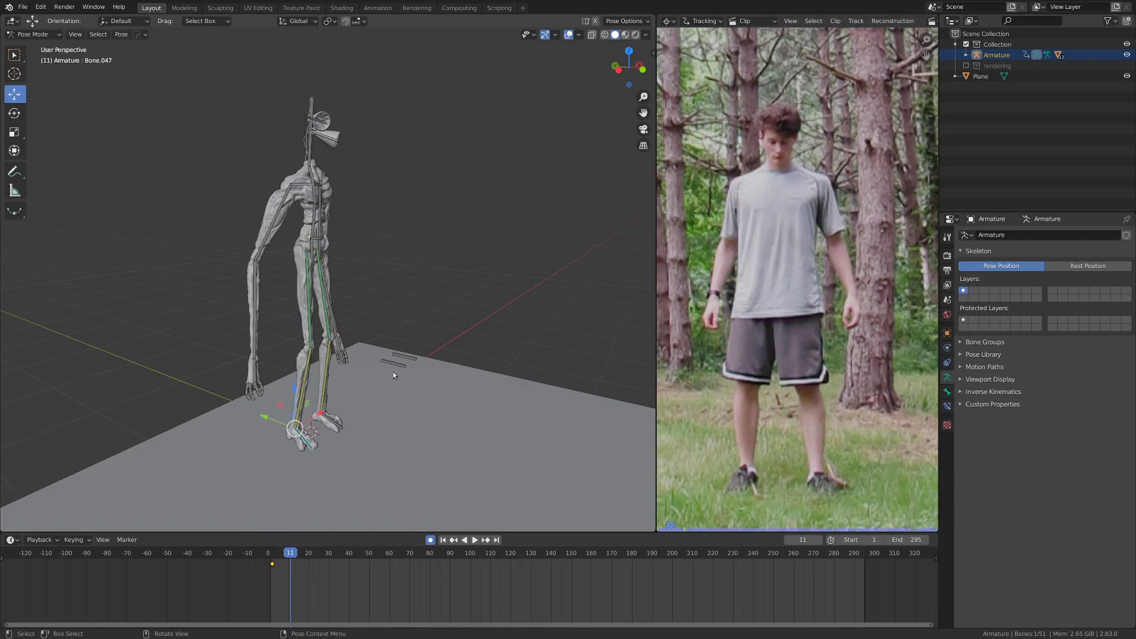
Shift the hip bone sideways and rotate it at frame 29 in front view to match the actor's weight shift.
{"action": "middle_click_drag", "start_coordinate": [393, 375], "coordinate": [377, 435]}
{"action": "scroll", "coordinate": [377, 435], "scroll_direction": "up", "scroll_amount": 3}
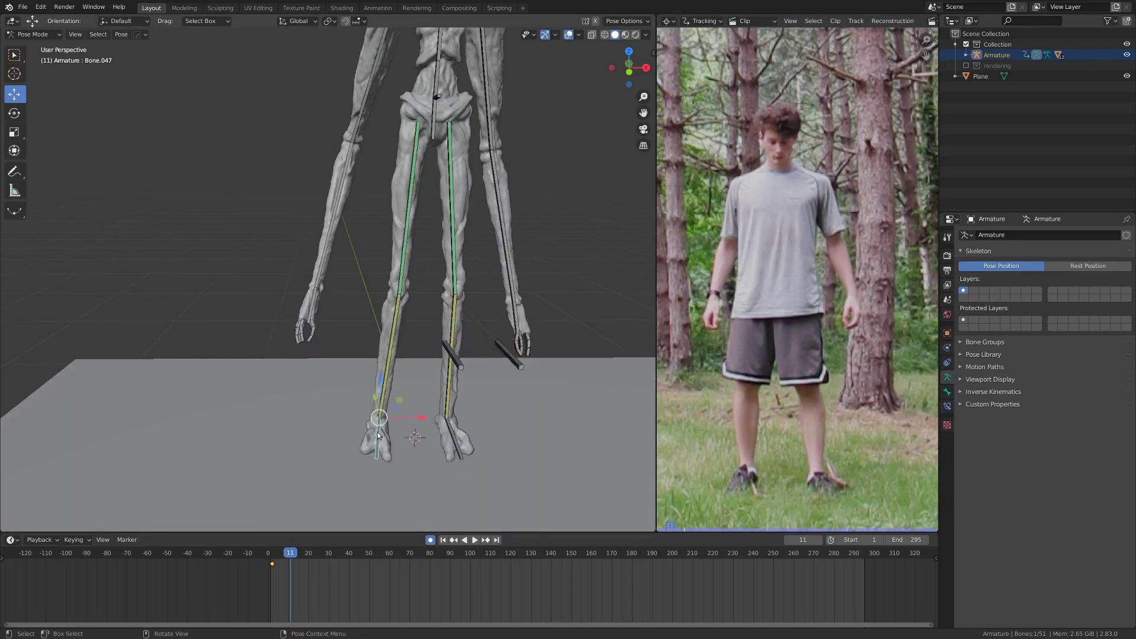
{"action": "left_click", "coordinate": [275, 573]}
{"action": "key", "text": "space"}
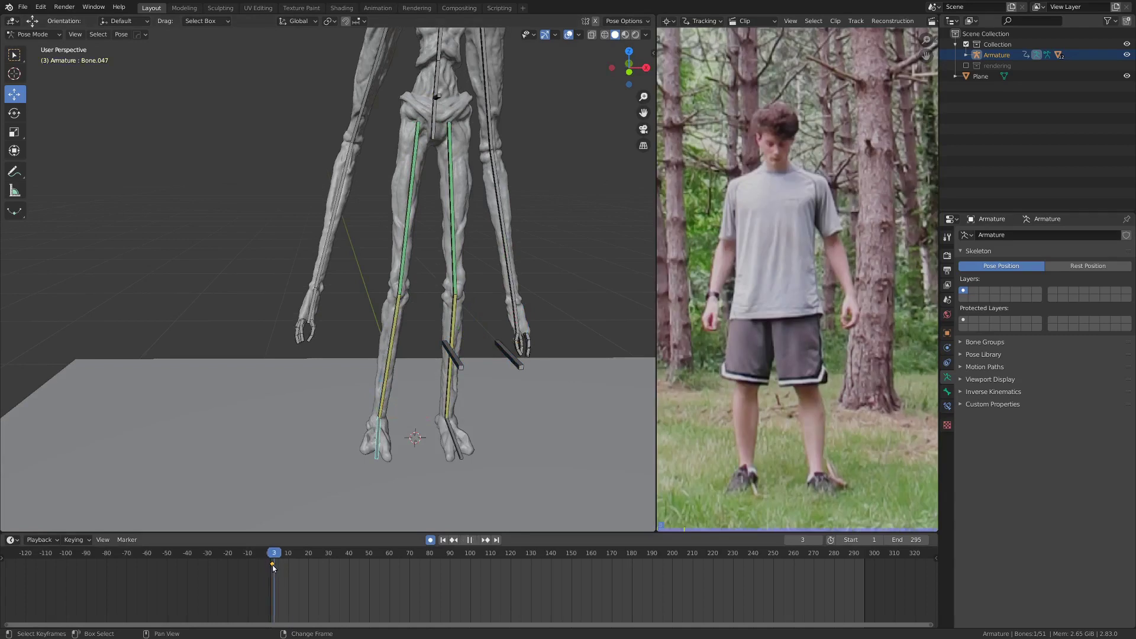
{"action": "key", "text": "KP_1"}
{"action": "scroll", "coordinate": [395, 130], "scroll_direction": "up", "scroll_amount": 3}
{"action": "left_click", "coordinate": [422, 210]}
{"action": "right_click_drag", "start_coordinate": [275, 570], "coordinate": [327, 558], "text": "shift"}
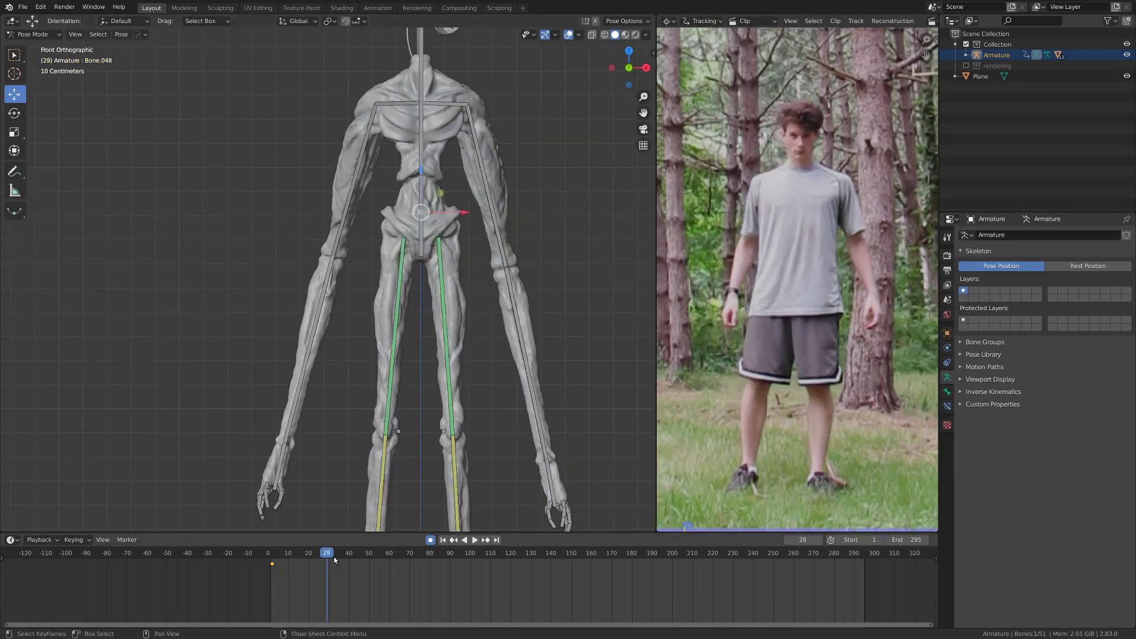
{"action": "left_click_drag", "start_coordinate": [440, 192], "coordinate": [447, 199]}
{"action": "key", "text": "r"}
{"action": "left_click", "coordinate": [512, 170]}
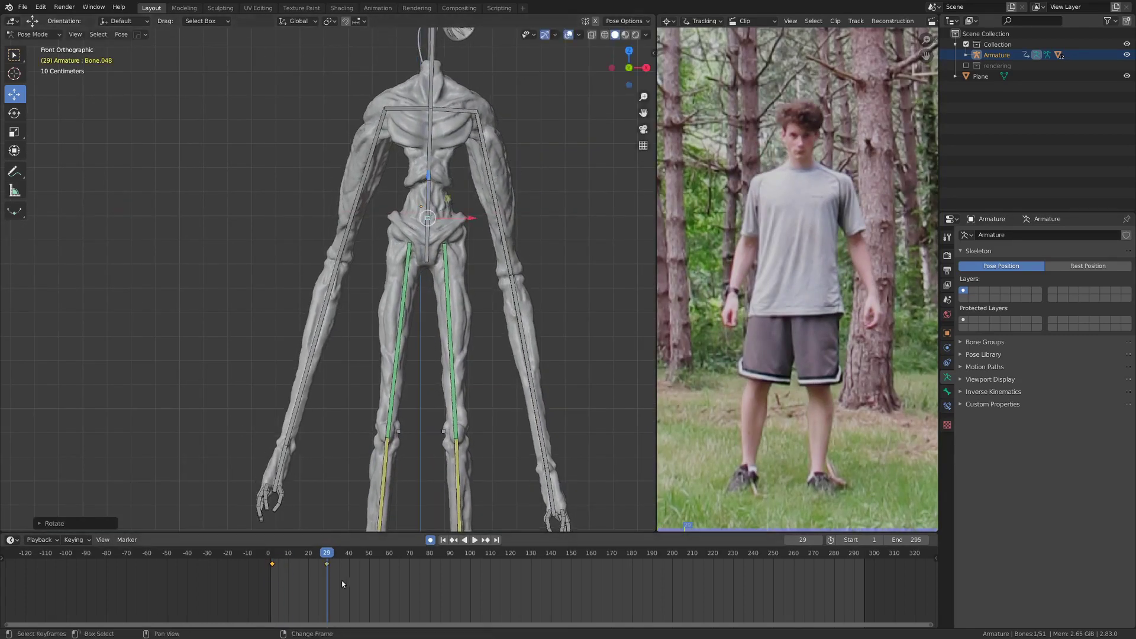
Nudge the hip bone slightly along the X axis at frame 29.
{"action": "left_click_drag", "start_coordinate": [342, 583], "coordinate": [324, 569]}
{"action": "key", "text": "g"}
{"action": "key", "text": "x"}
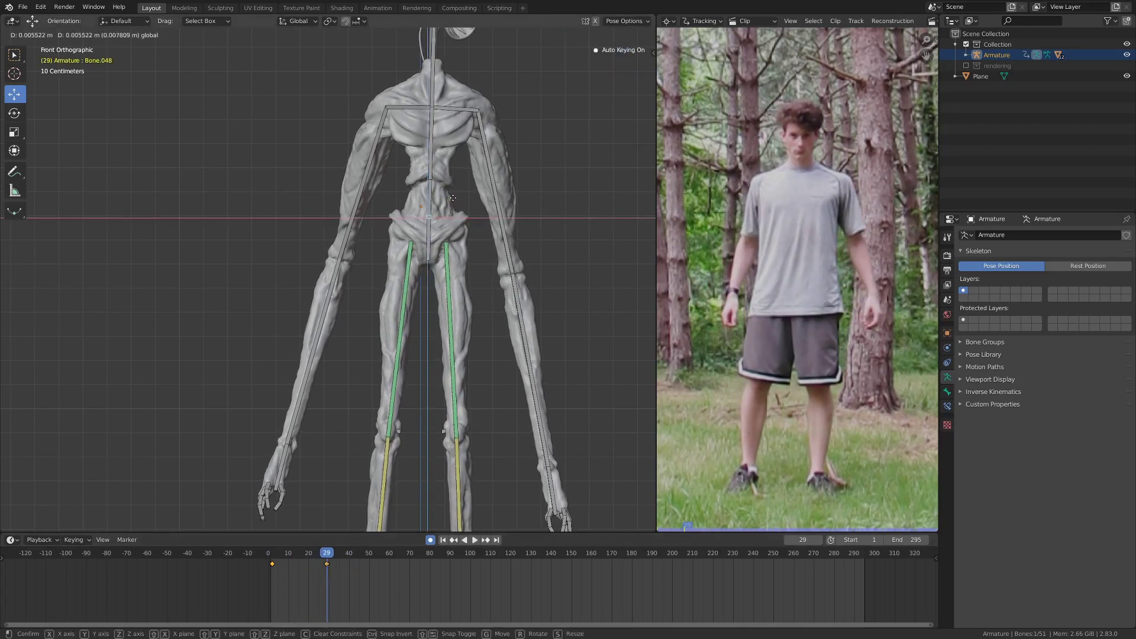
{"action": "left_click_drag", "start_coordinate": [453, 197], "coordinate": [453, 198]}
Key the creature's right foot bone in place at frame 31.
{"action": "mouse_move", "coordinate": [313, 575]}
{"action": "right_mouse_down", "text": "shift"}
{"action": "mouse_move", "coordinate": [276, 576]}
{"action": "mouse_move", "coordinate": [327, 558]}
{"action": "mouse_move", "coordinate": [273, 577]}
{"action": "mouse_move", "coordinate": [357, 573]}
{"action": "mouse_move", "coordinate": [330, 569]}
{"action": "right_mouse_up", "text": "shift"}
{"action": "key", "text": "g"}
{"action": "left_click", "coordinate": [419, 349]}
{"action": "middle_click_drag", "start_coordinate": [431, 431], "coordinate": [452, 319], "text": "shift"}
{"action": "left_click", "coordinate": [392, 524]}
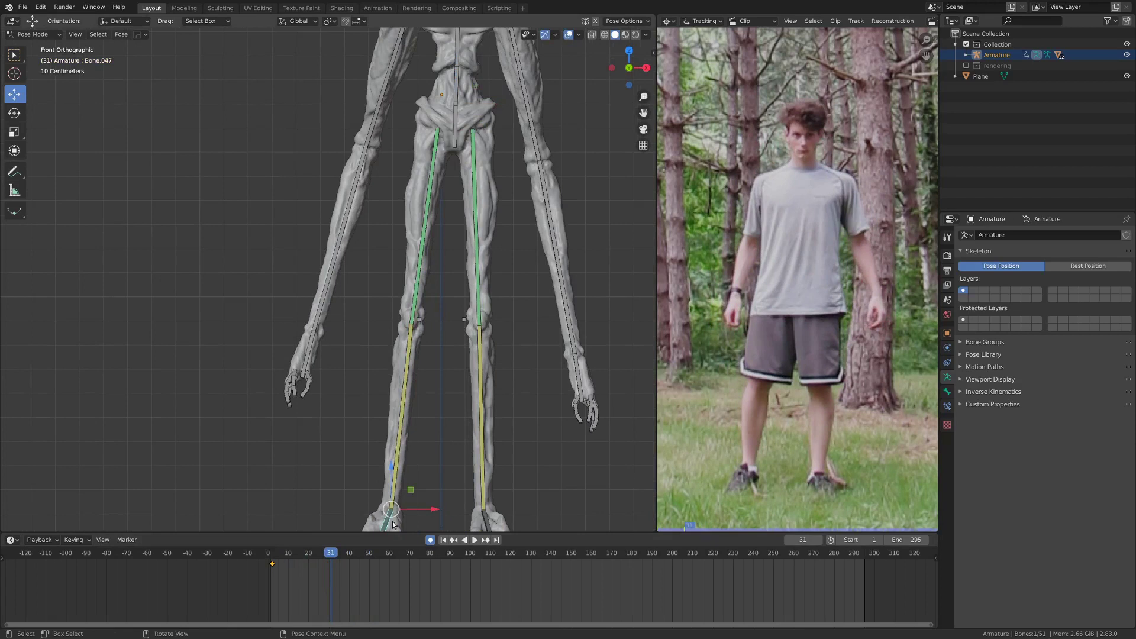
{"action": "key", "text": "g"}
{"action": "left_click", "coordinate": [393, 524]}
Move the creature's right foot forward for the first step at frame 71 in right orthographic view.
{"action": "middle_click_drag", "start_coordinate": [369, 392], "coordinate": [367, 312], "text": "shift"}
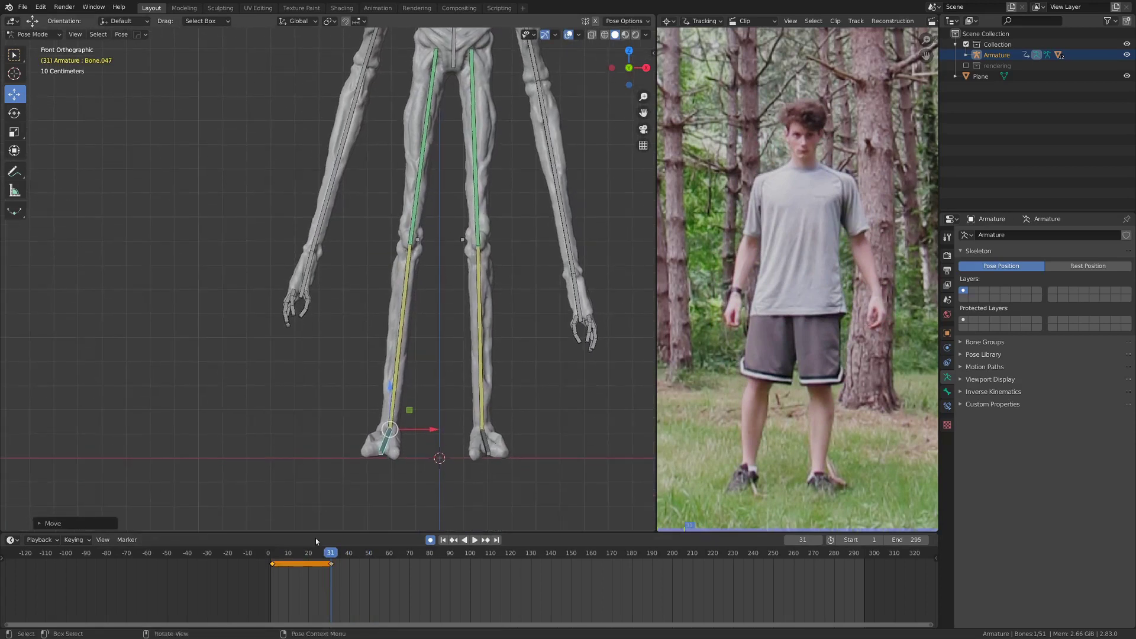
{"action": "right_click_drag", "start_coordinate": [331, 579], "coordinate": [352, 576], "text": "shift"}
{"action": "left_click_drag", "start_coordinate": [352, 576], "coordinate": [412, 579]}
{"action": "key", "text": "space"}
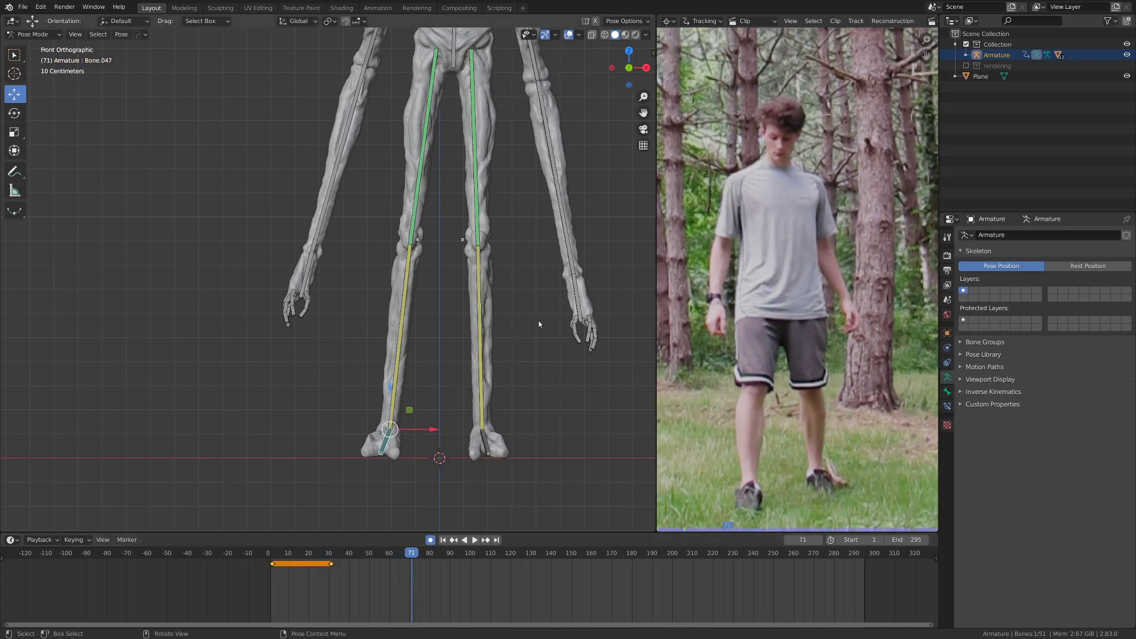
{"action": "key", "text": "KP_3"}
{"action": "middle_click_drag", "start_coordinate": [264, 384], "coordinate": [439, 463], "text": "shift"}
{"action": "left_click_drag", "start_coordinate": [433, 420], "coordinate": [238, 454]}
{"action": "scroll", "coordinate": [295, 466], "scroll_direction": "up", "scroll_amount": 1}
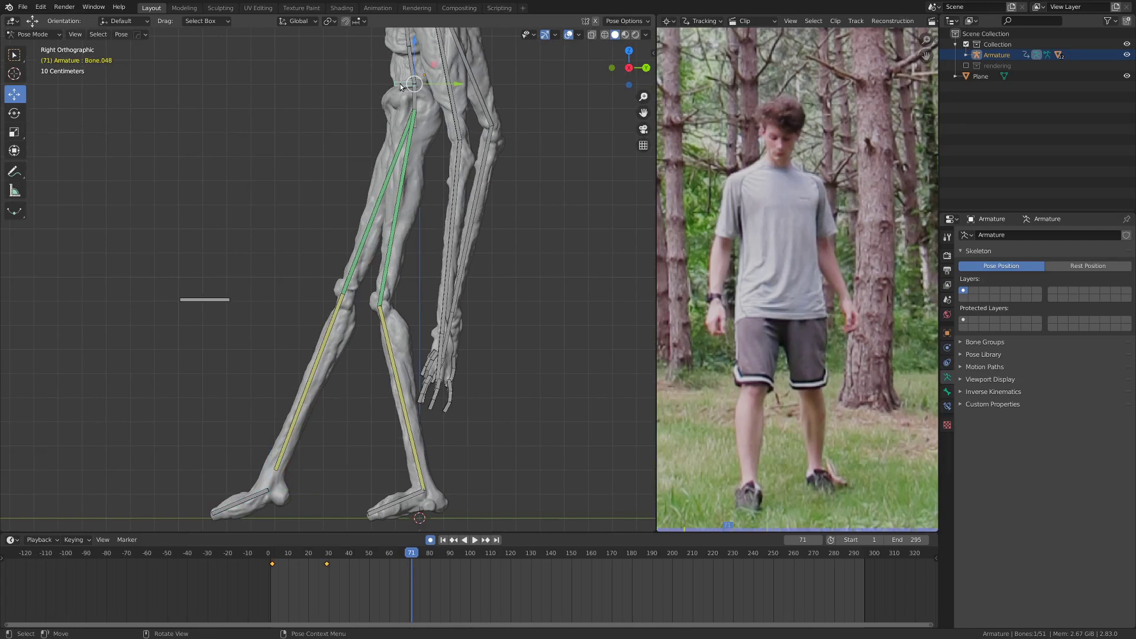
Move the hip bone forward toward the leading foot at frame 71 and review the motion around that frame.
{"action": "middle_click_drag", "start_coordinate": [399, 88], "coordinate": [403, 126], "text": "shift"}
{"action": "scroll", "coordinate": [402, 134], "scroll_direction": "down", "scroll_amount": 2}
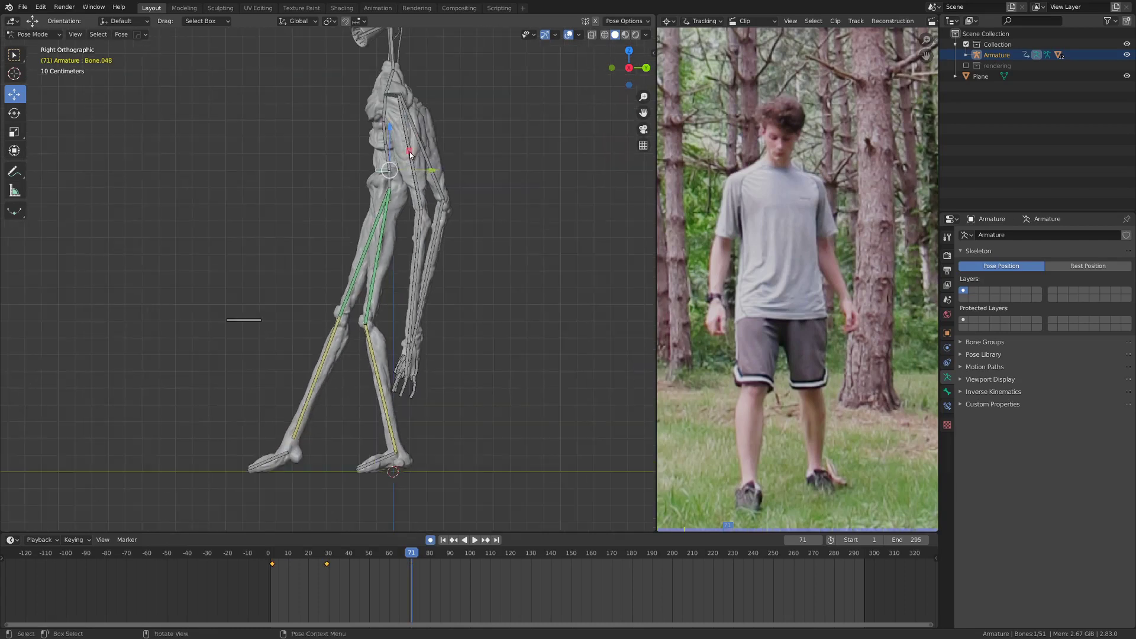
{"action": "left_click_drag", "start_coordinate": [411, 152], "coordinate": [358, 159]}
{"action": "left_click_drag", "start_coordinate": [402, 551], "coordinate": [428, 571]}
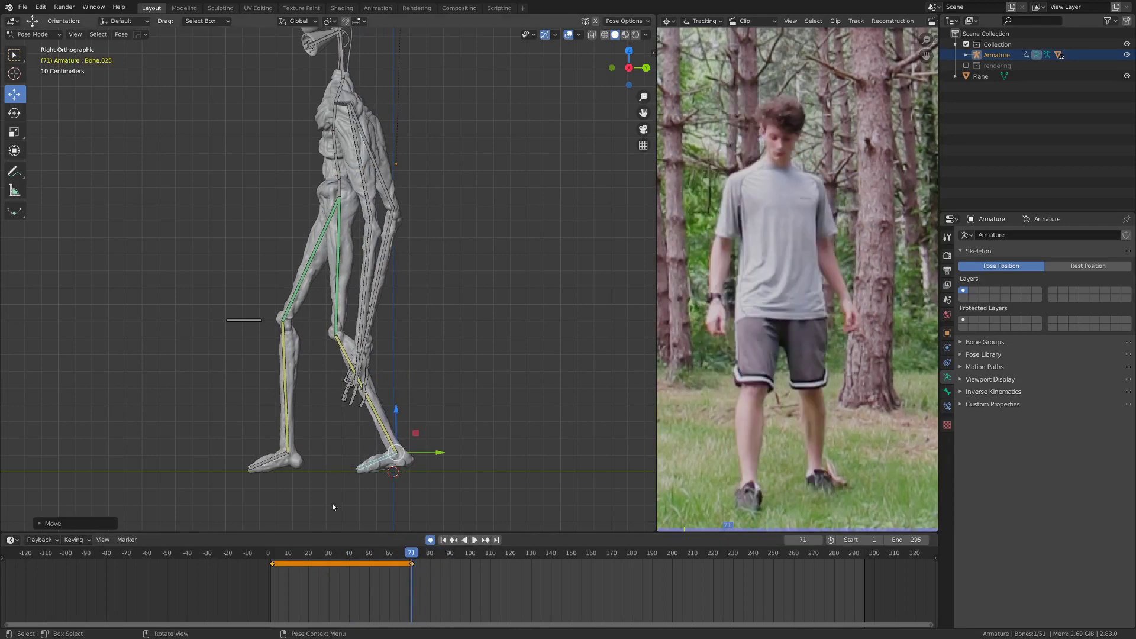
{"action": "key", "text": "space"}
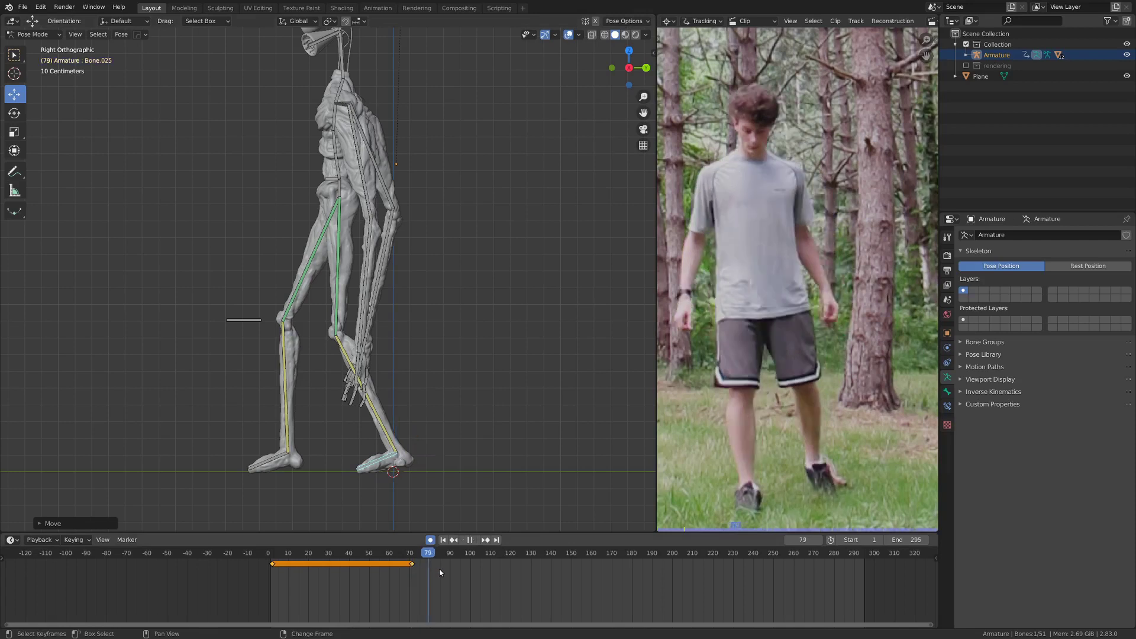
{"action": "left_click", "coordinate": [410, 569]}
{"action": "key", "text": "space"}
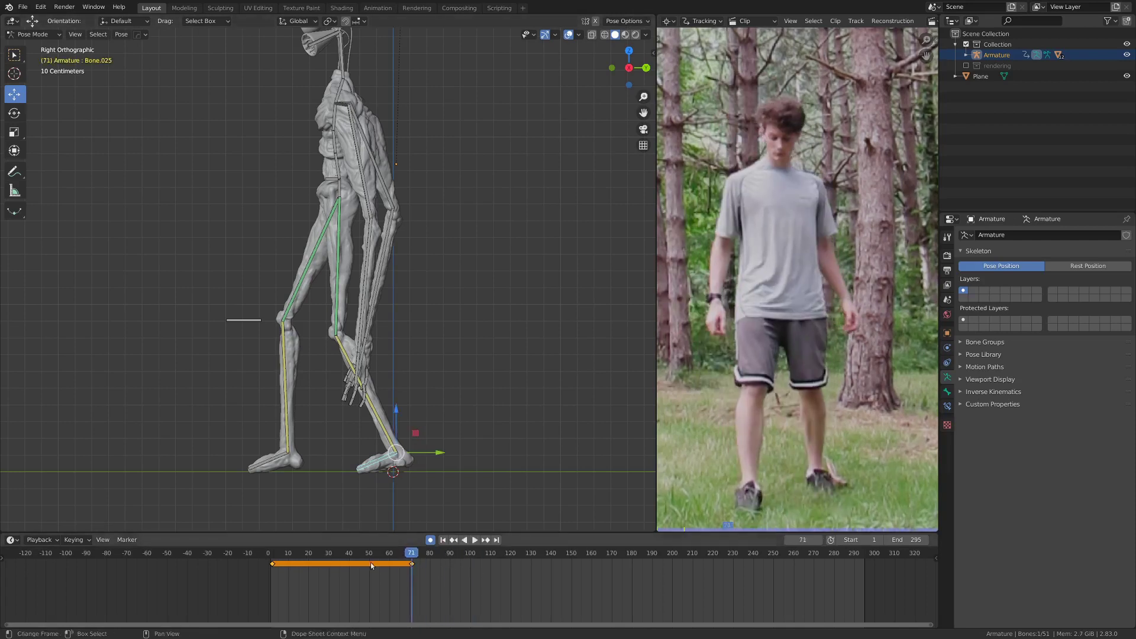
Step the creature's left foot forward at frame 110 and bring the hip bone forward with it.
{"action": "mouse_move", "coordinate": [400, 564]}
{"action": "right_mouse_down", "text": "shift"}
{"action": "mouse_move", "coordinate": [436, 573]}
{"action": "mouse_move", "coordinate": [413, 570]}
{"action": "right_mouse_up", "text": "shift"}
{"action": "left_click_drag", "start_coordinate": [413, 570], "coordinate": [490, 573]}
{"action": "scroll", "coordinate": [436, 474], "scroll_direction": "down", "scroll_amount": 1}
{"action": "middle_click_drag", "start_coordinate": [411, 455], "coordinate": [506, 459], "text": "shift"}
{"action": "left_click_drag", "start_coordinate": [520, 429], "coordinate": [317, 424]}
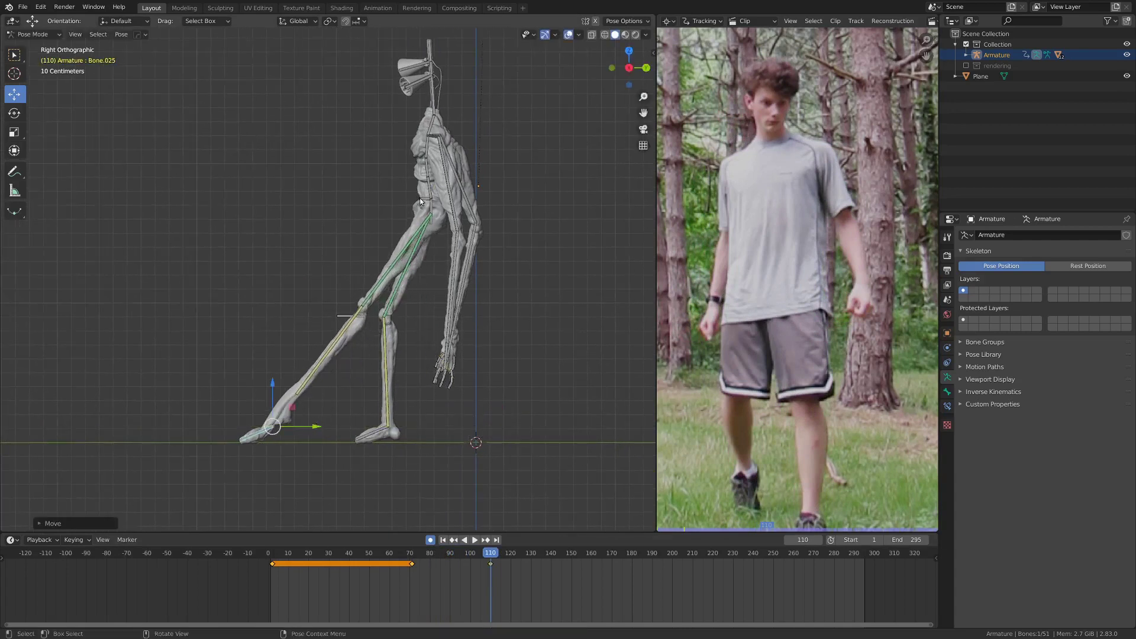
{"action": "left_click_drag", "start_coordinate": [451, 180], "coordinate": [342, 185]}
Select both knee target bones and move them well ahead of the creature at about frame 104.
{"action": "right_click_drag", "start_coordinate": [487, 583], "coordinate": [369, 581]}
{"action": "left_click_drag", "start_coordinate": [400, 350], "coordinate": [402, 353]}
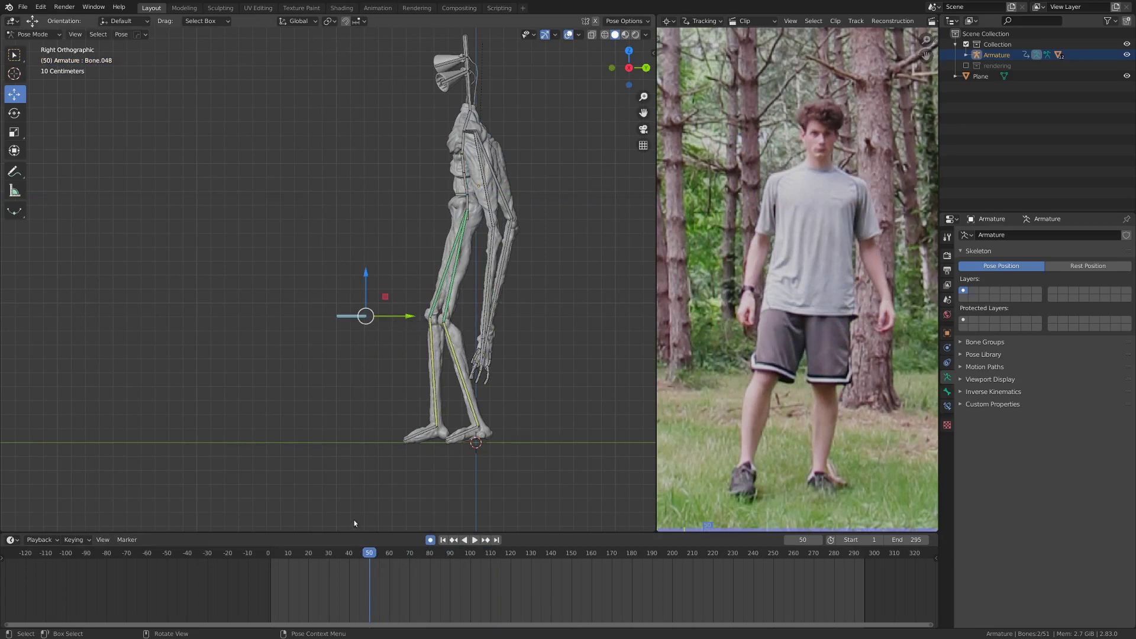
{"action": "left_click_drag", "start_coordinate": [369, 585], "coordinate": [477, 586]}
{"action": "left_click_drag", "start_coordinate": [422, 316], "coordinate": [142, 315]}
Shift the hip bone toward the planted right foot and tilt it at frame 71 in front orthographic view.
{"action": "middle_click_drag", "start_coordinate": [315, 403], "coordinate": [397, 399]}
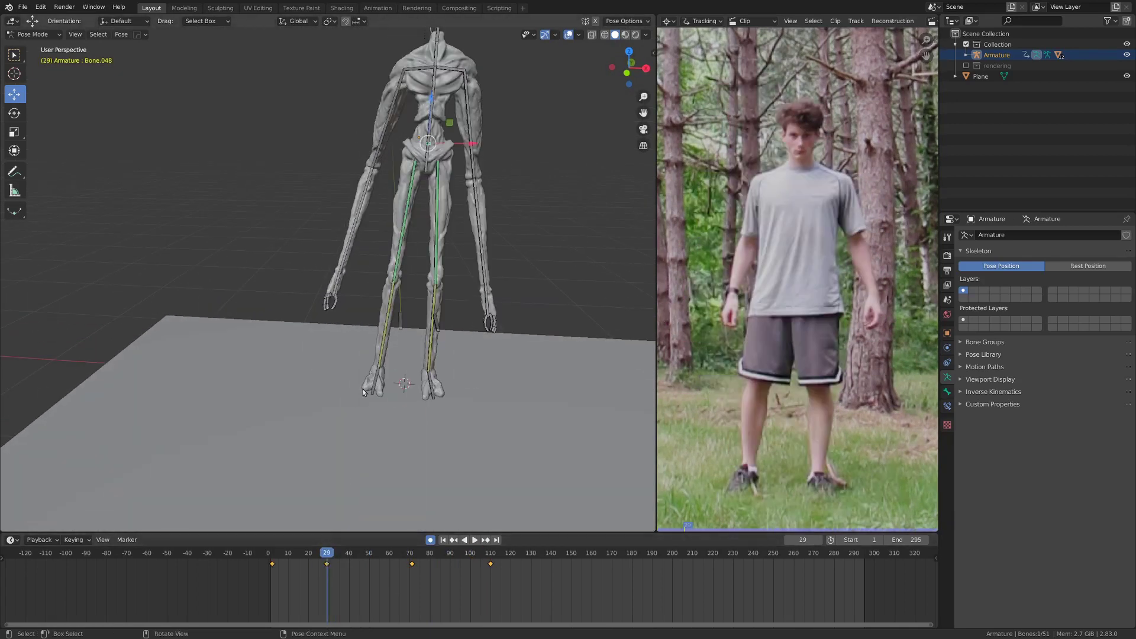
{"action": "key", "text": "KP_1"}
{"action": "scroll", "coordinate": [380, 362], "scroll_direction": "down", "scroll_amount": 2}
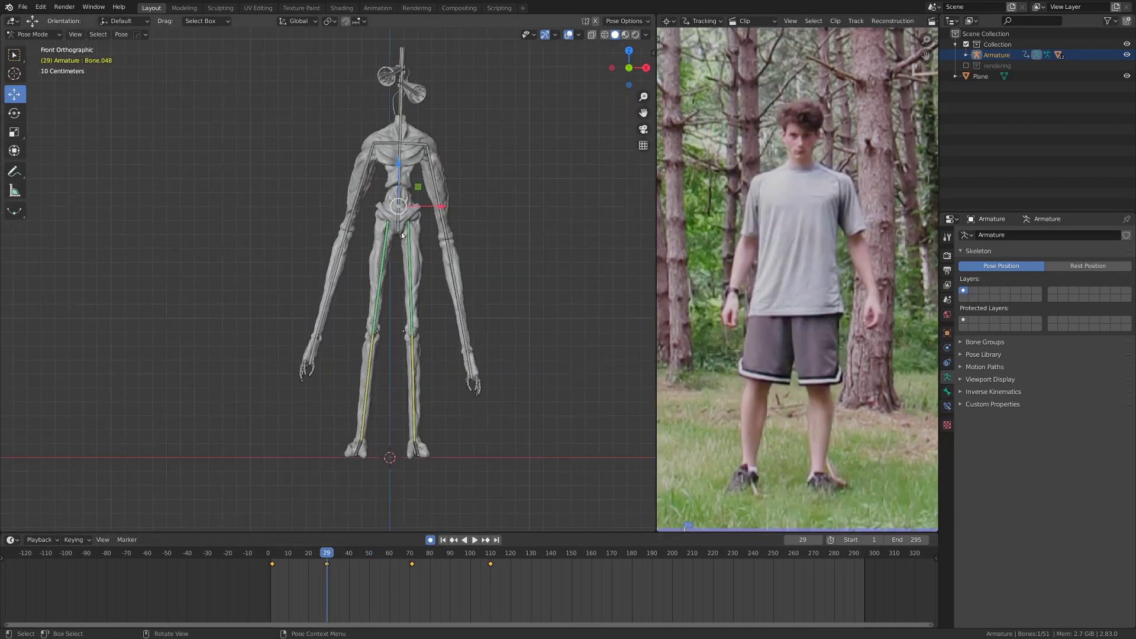
{"action": "key", "text": "space"}
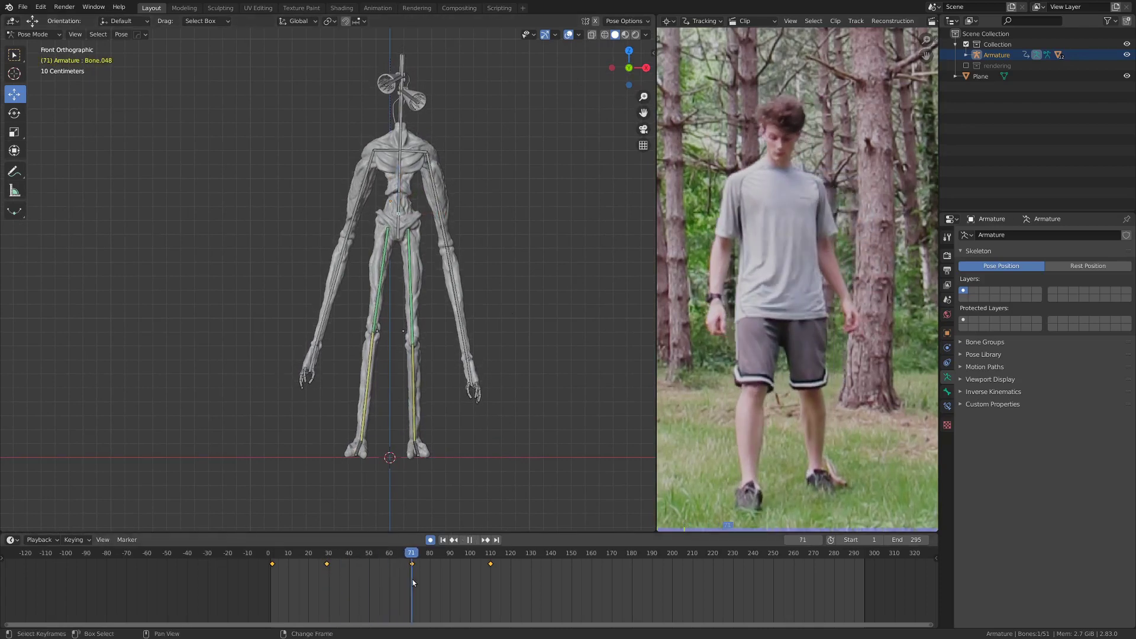
{"action": "key", "text": "space"}
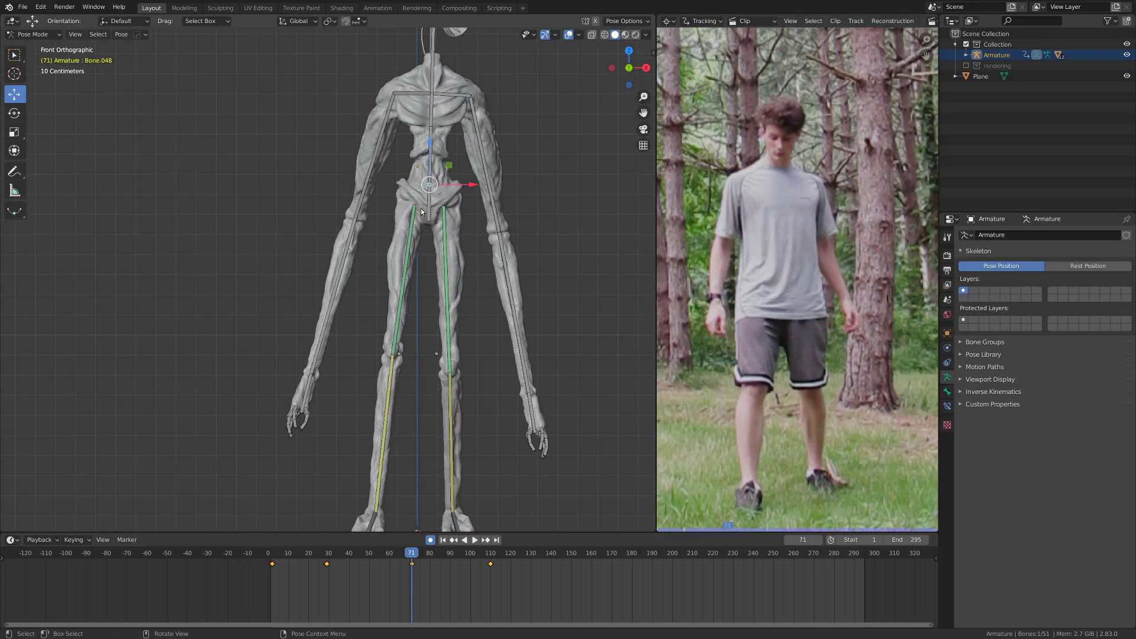
{"action": "left_click_drag", "start_coordinate": [451, 169], "coordinate": [438, 173]}
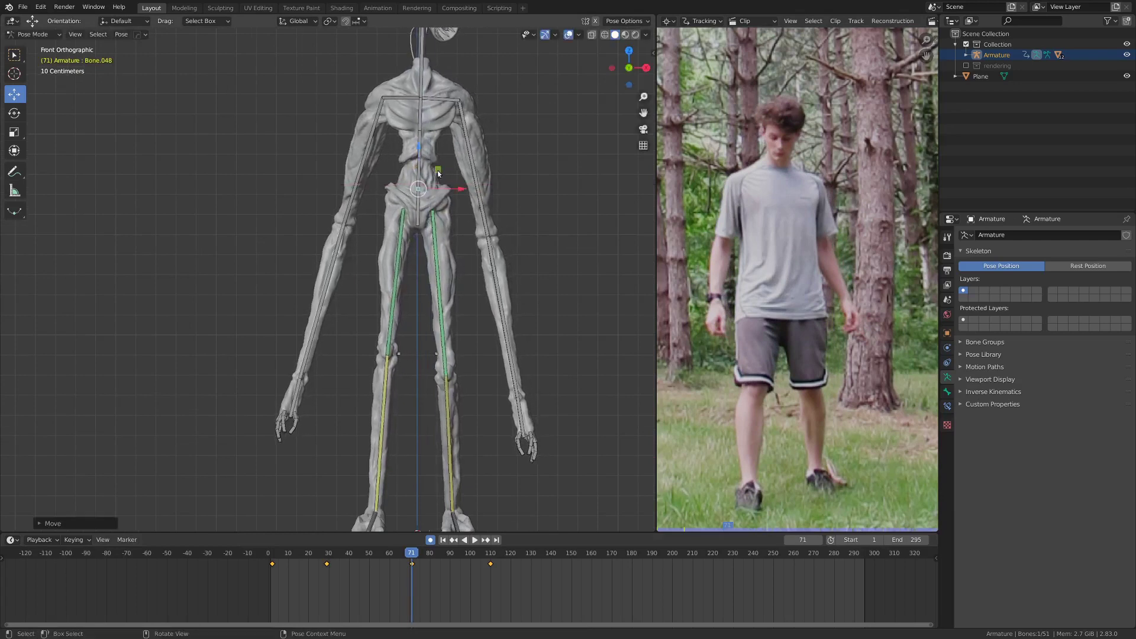
{"action": "key", "text": "r"}
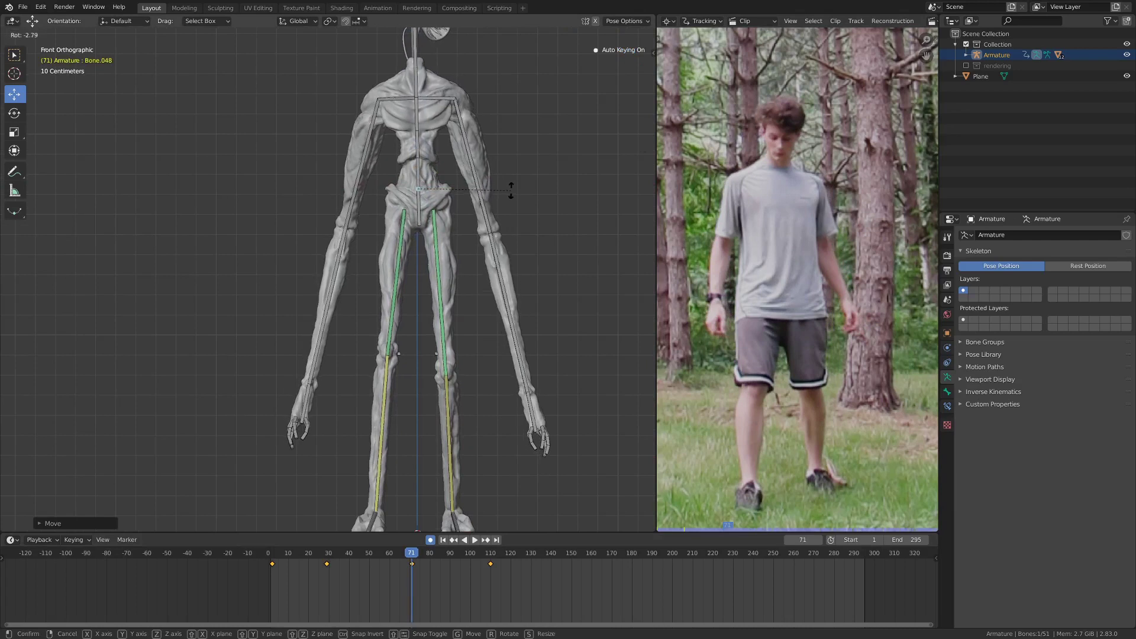
{"action": "left_click", "coordinate": [511, 190]}
Rotate the hip bone about -11 degrees at frame 71 in top orthographic view to twist the body with the stride.
{"action": "scroll", "coordinate": [498, 207], "scroll_direction": "down", "scroll_amount": 3}
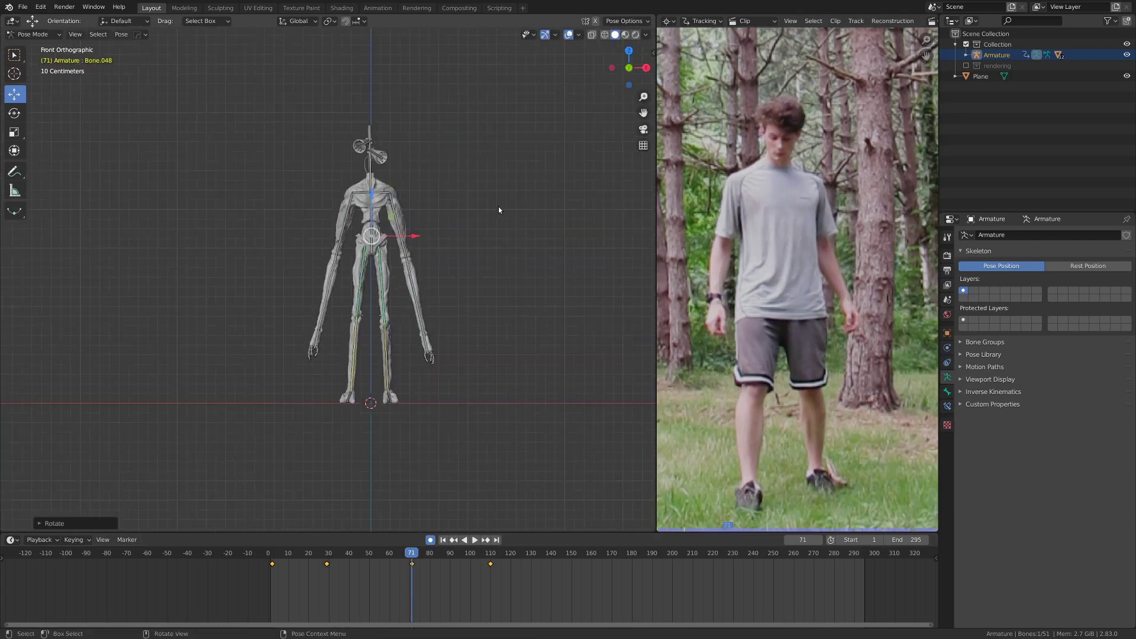
{"action": "middle_click_drag", "start_coordinate": [477, 248], "coordinate": [312, 369]}
{"action": "key", "text": "KP_7"}
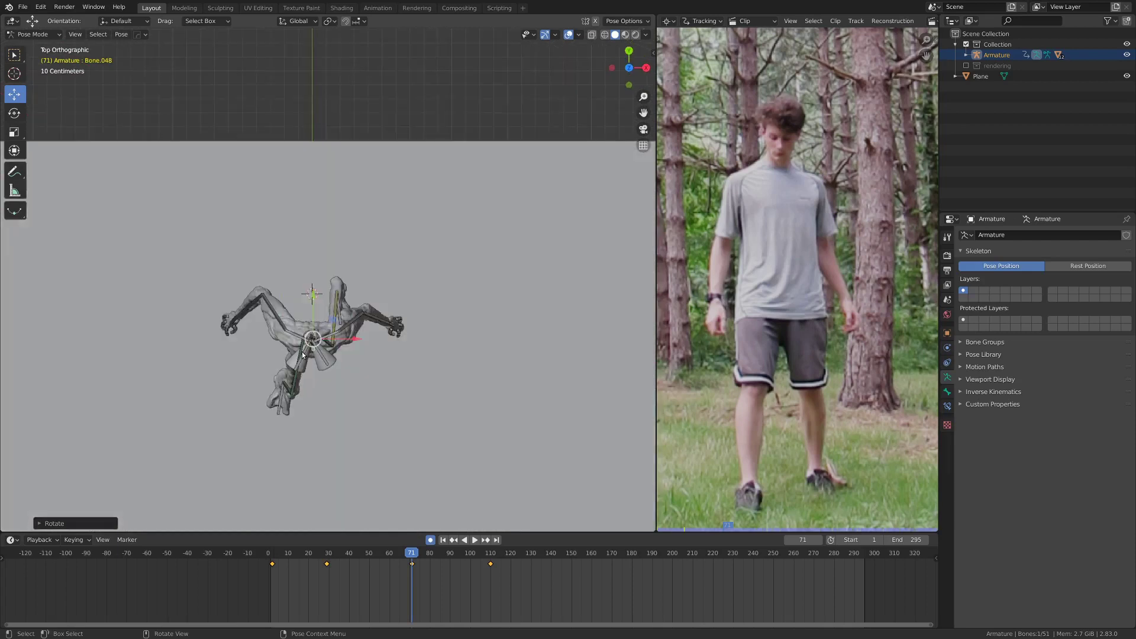
{"action": "scroll", "coordinate": [302, 354], "scroll_direction": "up", "scroll_amount": 5}
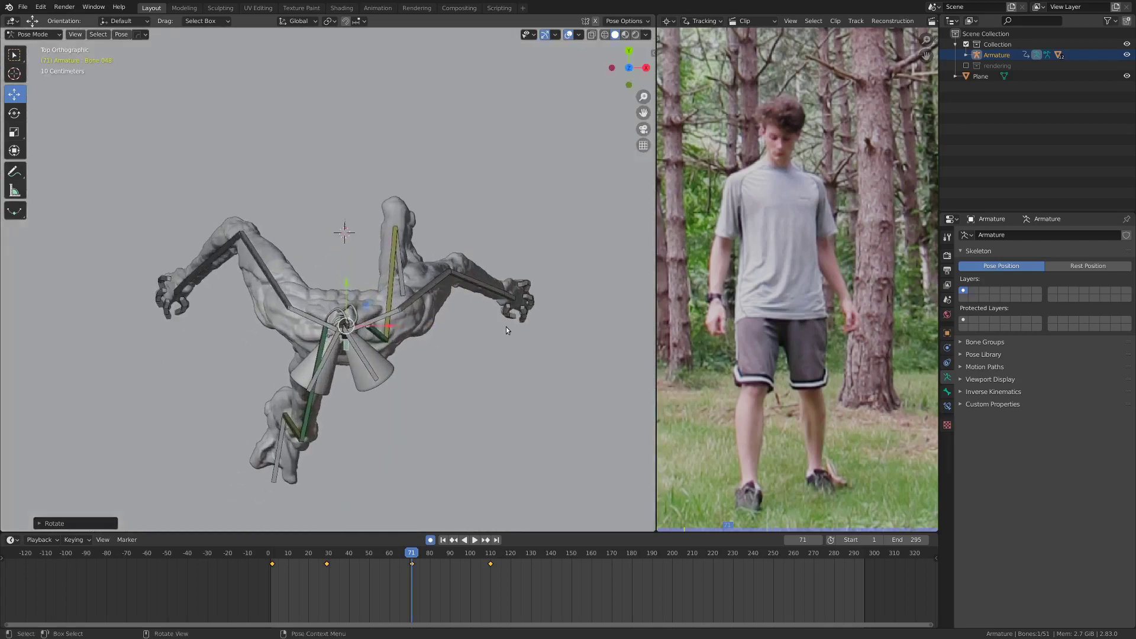
{"action": "key", "text": "r"}
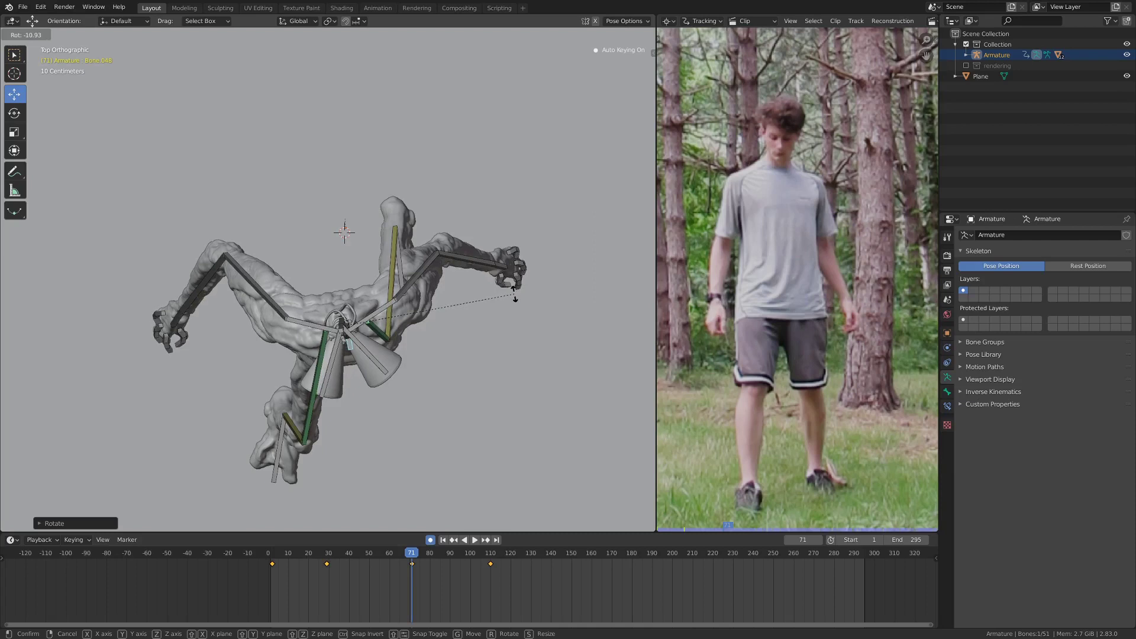
{"action": "left_click", "coordinate": [517, 297]}
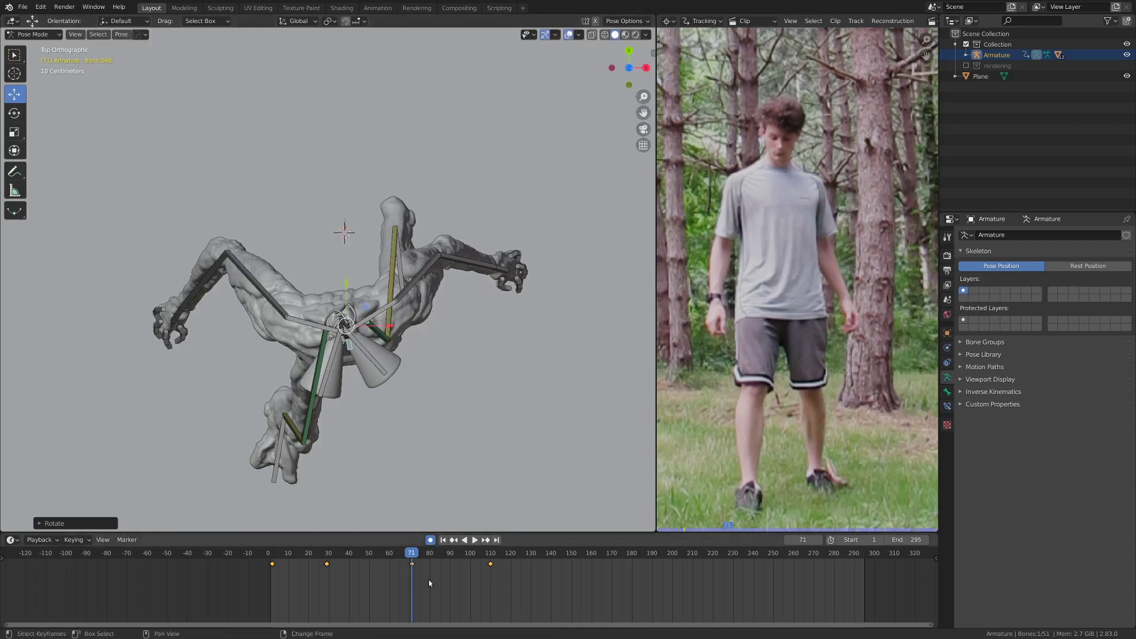
Twist the hip bone the opposite way at frame 110 in top view and adjust its position.
{"action": "left_click_drag", "start_coordinate": [428, 582], "coordinate": [491, 572]}
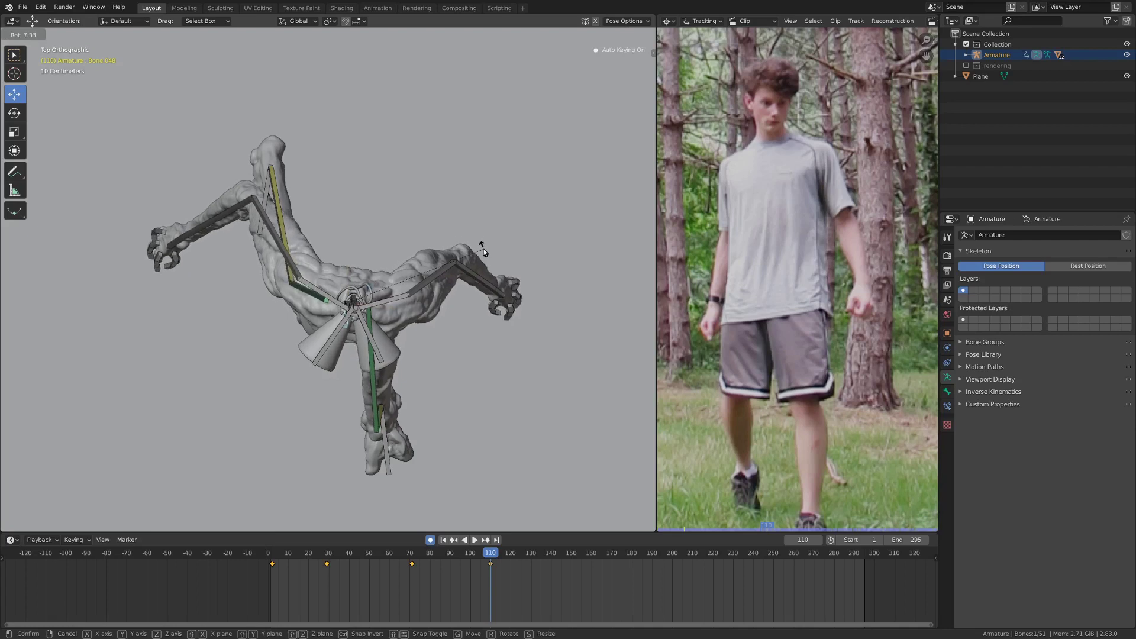
{"action": "left_click", "coordinate": [484, 249]}
{"action": "key", "text": "KP_1"}
{"action": "key", "text": "KP_7"}
{"action": "key", "text": "r"}
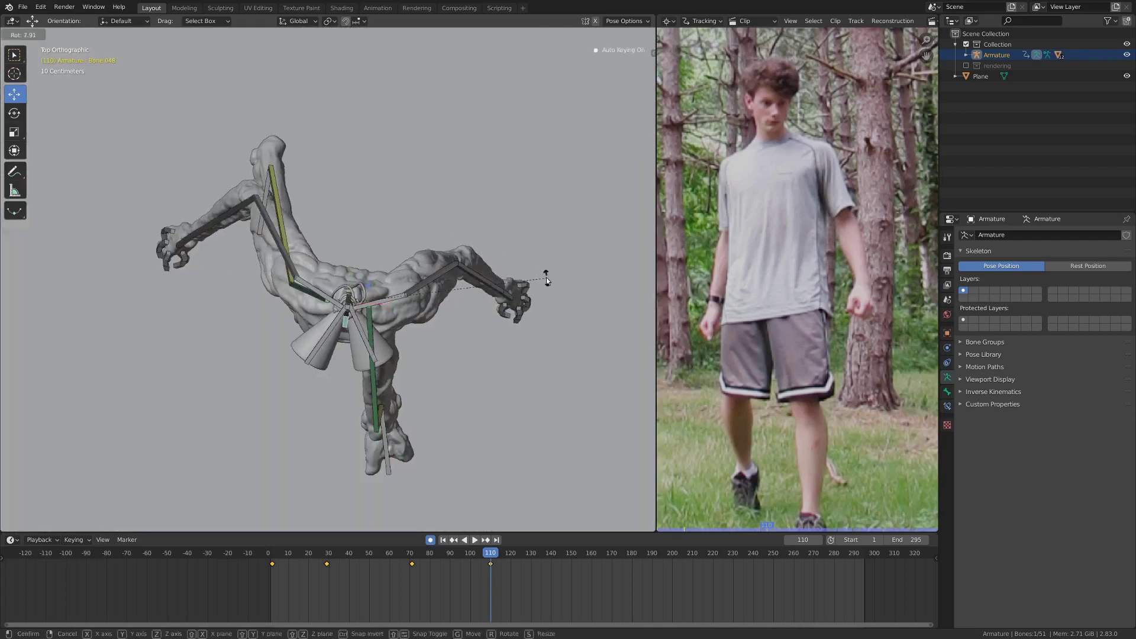
{"action": "left_click", "coordinate": [541, 272]}
{"action": "key", "text": "g"}
{"action": "left_click", "coordinate": [520, 275]}
Step the creature's right foot forward at frame 133 in right view and move the hip bone forward to follow.
{"action": "key", "text": "KP_1"}
{"action": "scroll", "coordinate": [363, 357], "scroll_direction": "down", "scroll_amount": 4}
{"action": "middle_click_drag", "start_coordinate": [363, 357], "coordinate": [370, 301], "text": "shift"}
{"action": "scroll", "coordinate": [379, 314], "scroll_direction": "up", "scroll_amount": 2}
{"action": "scroll", "coordinate": [436, 337], "scroll_direction": "down", "scroll_amount": 4}
{"action": "mouse_move", "coordinate": [520, 574]}
{"action": "left_mouse_down"}
{"action": "mouse_move", "coordinate": [445, 573]}
{"action": "mouse_move", "coordinate": [547, 566]}
{"action": "mouse_move", "coordinate": [537, 565]}
{"action": "left_mouse_up"}
{"action": "key", "text": "KP_3"}
{"action": "left_click_drag", "start_coordinate": [420, 378], "coordinate": [247, 379]}
{"action": "left_click", "coordinate": [350, 237]}
{"action": "left_click_drag", "start_coordinate": [376, 220], "coordinate": [287, 229]}
{"action": "left_click", "coordinate": [343, 304]}
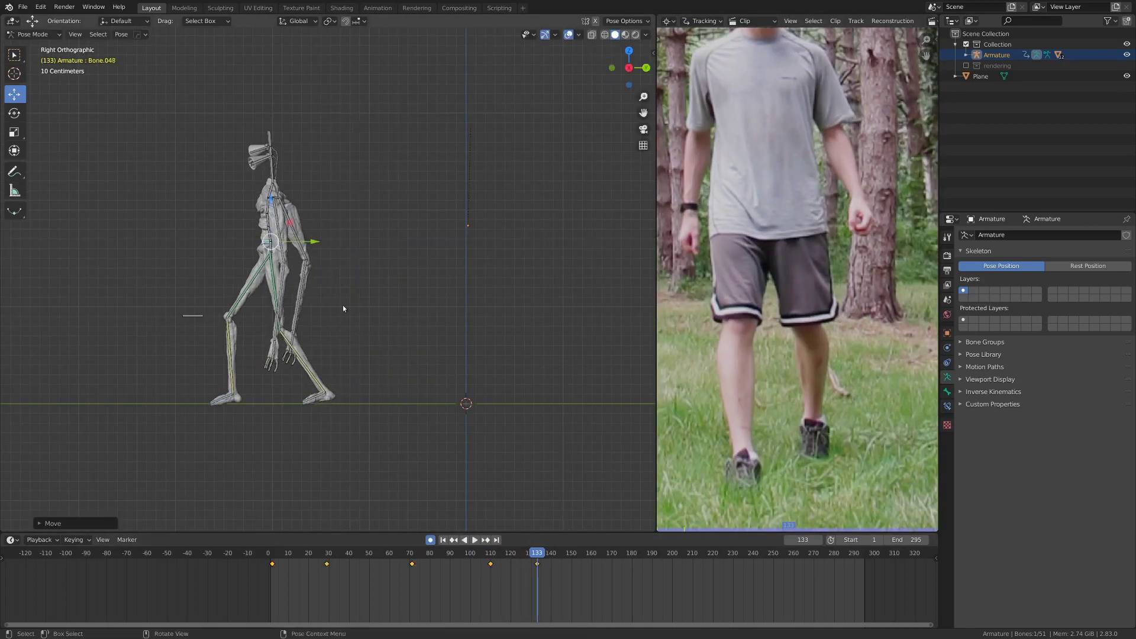
Step the creature's left foot forward at frame 164 and move the hip bone forward over the stride.
{"action": "mouse_move", "coordinate": [535, 570]}
{"action": "left_mouse_down"}
{"action": "mouse_move", "coordinate": [457, 570]}
{"action": "mouse_move", "coordinate": [537, 571]}
{"action": "left_mouse_up"}
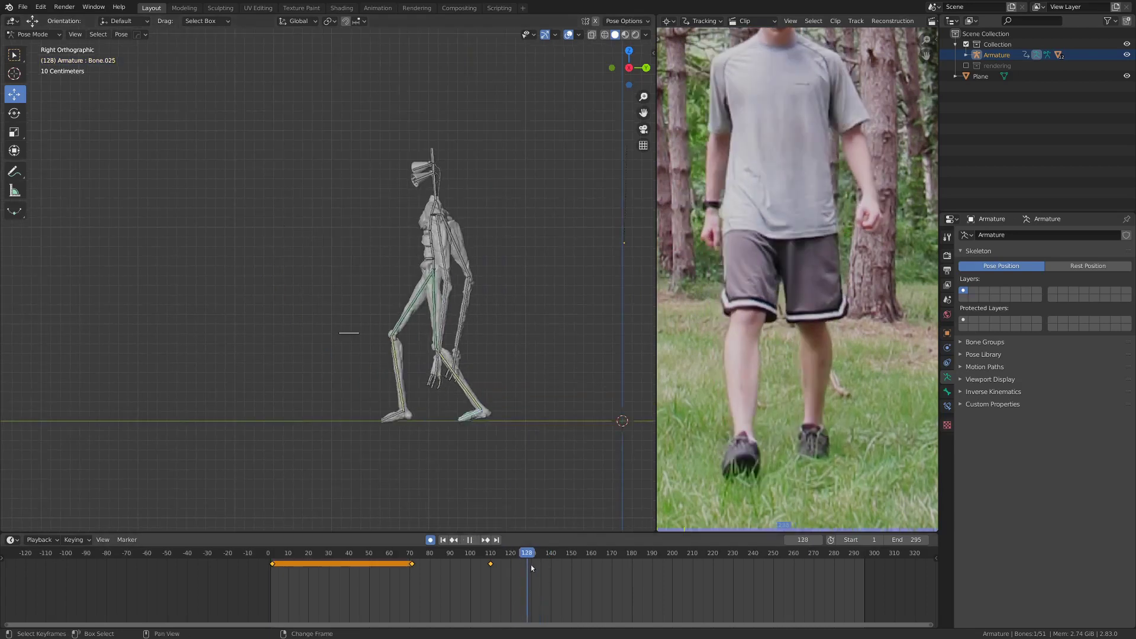
{"action": "left_click_drag", "start_coordinate": [530, 564], "coordinate": [598, 589]}
{"action": "left_click_drag", "start_coordinate": [524, 409], "coordinate": [334, 409]}
{"action": "left_click", "coordinate": [426, 267]}
{"action": "left_click", "coordinate": [422, 253]}
{"action": "left_click_drag", "start_coordinate": [469, 258], "coordinate": [373, 259]}
Move both knee target bones farther ahead of the creature at frame 164.
{"action": "left_click_drag", "start_coordinate": [503, 583], "coordinate": [483, 583]}
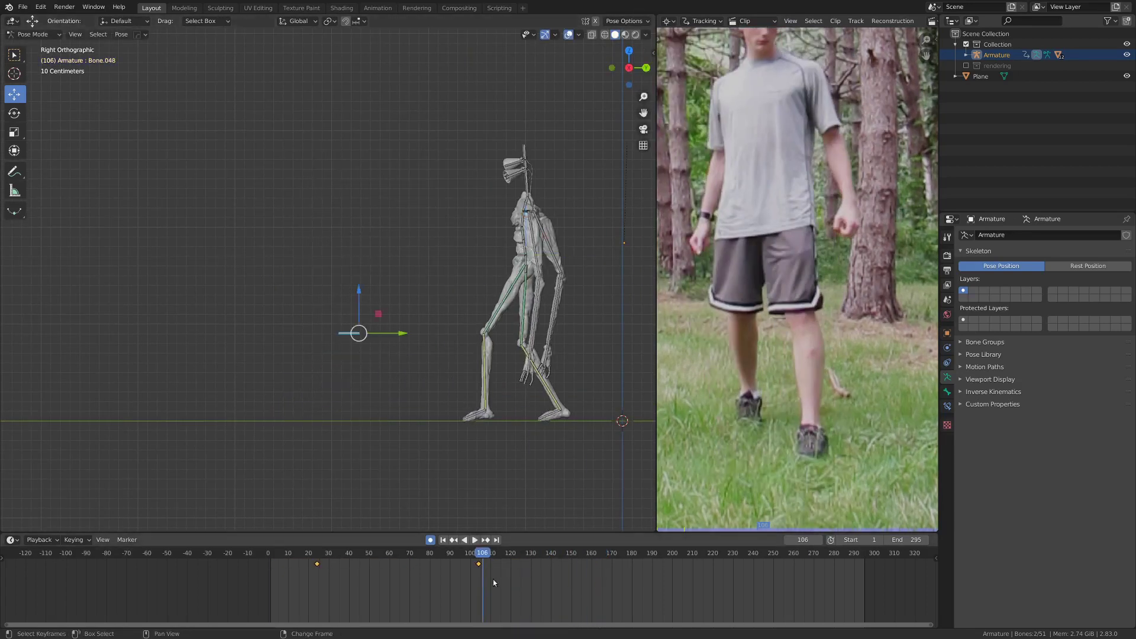
{"action": "right_click_drag", "start_coordinate": [493, 583], "coordinate": [598, 582]}
{"action": "left_click_drag", "start_coordinate": [401, 333], "coordinate": [211, 335]}
{"action": "middle_click_drag", "start_coordinate": [211, 336], "coordinate": [280, 349], "text": "shift"}
Select the hip bone and rotate it about -12 degrees at frame 133 in top orthographic view.
{"action": "mouse_move", "coordinate": [556, 576]}
{"action": "right_mouse_down"}
{"action": "mouse_move", "coordinate": [392, 566]}
{"action": "mouse_move", "coordinate": [538, 564]}
{"action": "right_mouse_up"}
{"action": "key", "text": "space"}
{"action": "key", "text": "space"}
{"action": "left_click", "coordinate": [572, 271]}
{"action": "key", "text": "KP_1"}
{"action": "key", "text": "KP_Decimal"}
{"action": "scroll", "coordinate": [351, 357], "scroll_direction": "down", "scroll_amount": 12}
{"action": "key", "text": "KP_7"}
{"action": "key", "text": "r"}
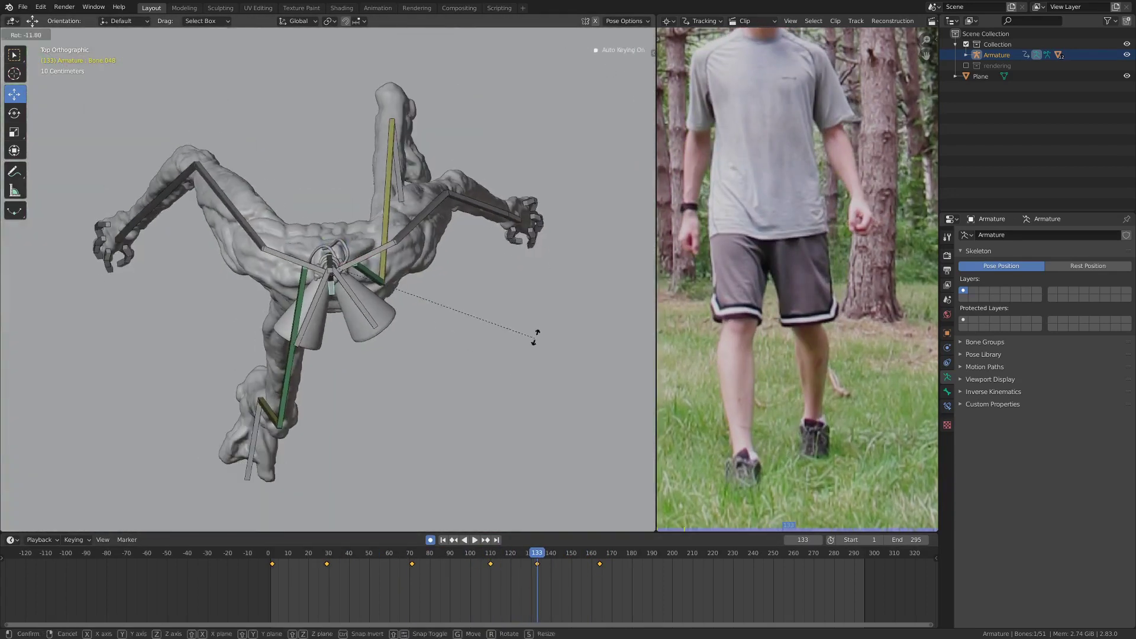
{"action": "left_click", "coordinate": [479, 347]}
Examine the hip orientation from the side and from above at frame 164 against the reference clip.
{"action": "key", "text": "Up"}
{"action": "key", "text": "KP_3"}
{"action": "middle_click_drag", "start_coordinate": [479, 346], "coordinate": [569, 332], "text": "shift"}
{"action": "scroll", "coordinate": [569, 333], "scroll_direction": "down", "scroll_amount": 6}
{"action": "key", "text": "KP_7"}
{"action": "middle_click_drag", "start_coordinate": [469, 357], "coordinate": [498, 480], "text": "shift"}
{"action": "scroll", "coordinate": [498, 481], "scroll_direction": "up", "scroll_amount": 5}
{"action": "right_click_drag", "start_coordinate": [556, 564], "coordinate": [598, 595]}
{"action": "middle_click_drag", "start_coordinate": [576, 524], "coordinate": [545, 359], "text": "shift"}
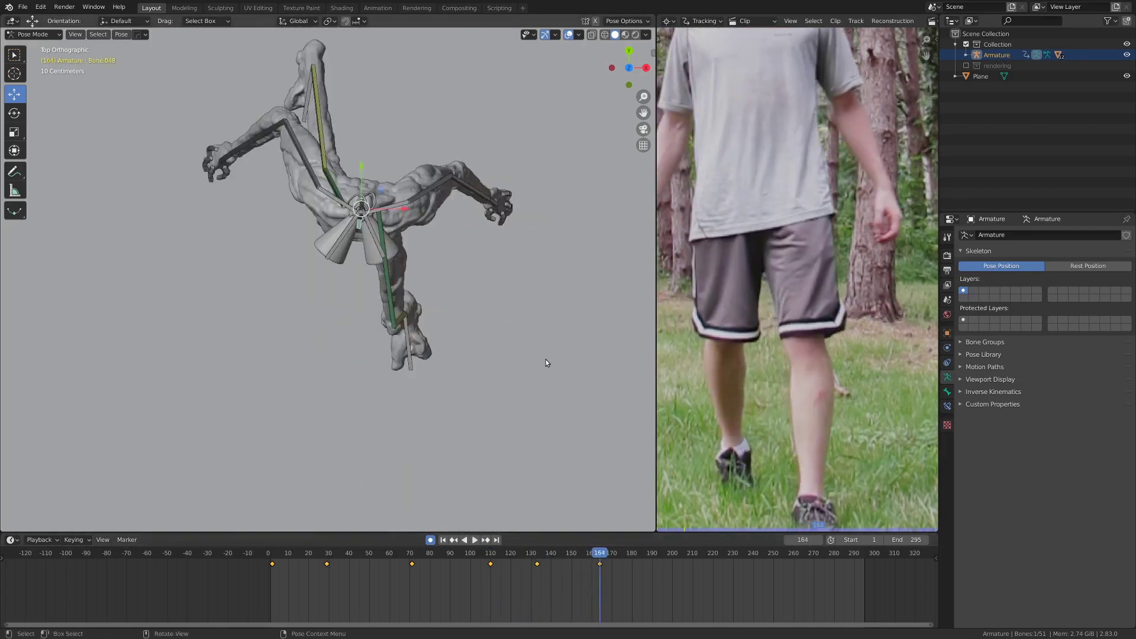
Step the creature's right foot forward at about frame 189 in right view and bring the hip bone forward.
{"action": "scroll", "coordinate": [805, 320], "scroll_direction": "down", "scroll_amount": 3}
{"action": "key", "text": "space"}
{"action": "key", "text": "space"}
{"action": "key", "text": "KP_3"}
{"action": "scroll", "coordinate": [478, 242], "scroll_direction": "down", "scroll_amount": 2}
{"action": "left_click", "coordinate": [473, 417]}
{"action": "left_click_drag", "start_coordinate": [518, 413], "coordinate": [229, 409]}
{"action": "left_click", "coordinate": [385, 195]}
{"action": "left_click_drag", "start_coordinate": [432, 195], "coordinate": [288, 195]}
Advance to frame 191, check the keyframes of all bones and clear the bone selection.
{"action": "right_click_drag", "start_coordinate": [650, 575], "coordinate": [654, 575]}
{"action": "key", "text": "a"}
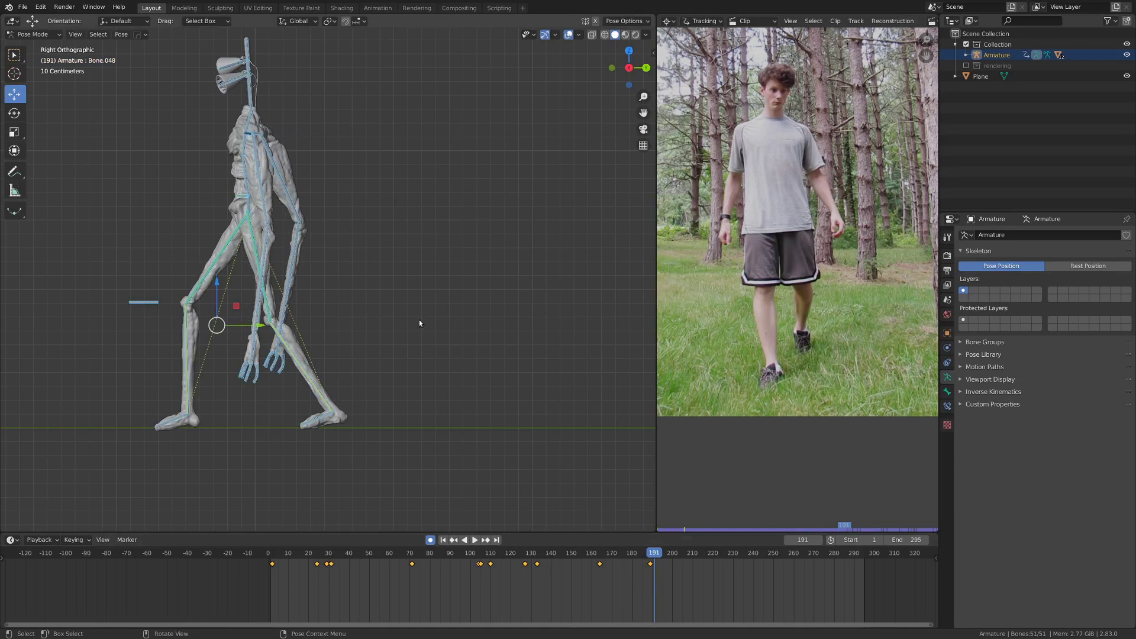
{"action": "key", "text": "alt+a"}
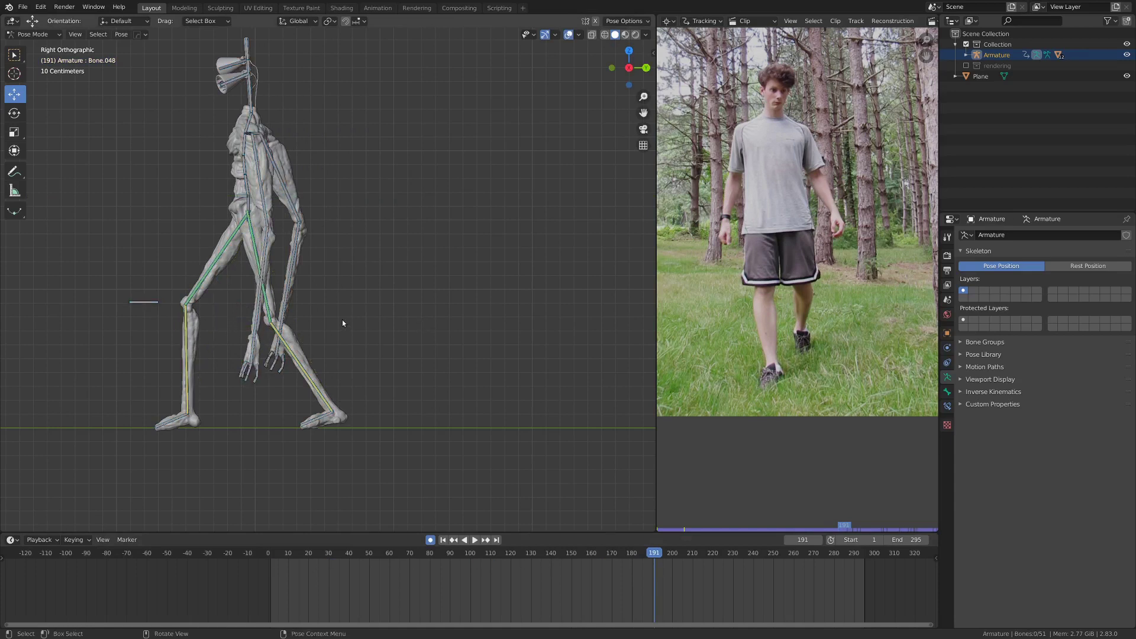
Select all bones and snap the keyframes near frame 189 to the current frame 191.
{"action": "scroll", "coordinate": [342, 323], "scroll_direction": "up", "scroll_amount": 3}
{"action": "key", "text": "a"}
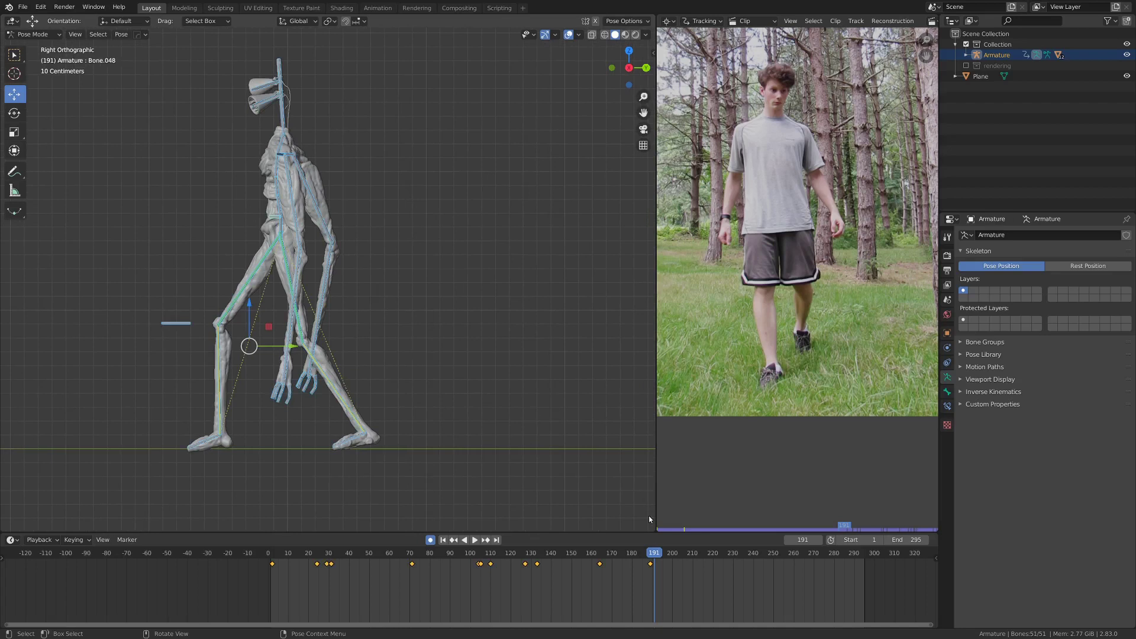
{"action": "left_click_drag", "start_coordinate": [645, 561], "coordinate": [643, 561]}
{"action": "scroll", "coordinate": [666, 572], "scroll_direction": "up", "scroll_amount": 5}
{"action": "middle_click_drag", "start_coordinate": [707, 595], "coordinate": [510, 594]}
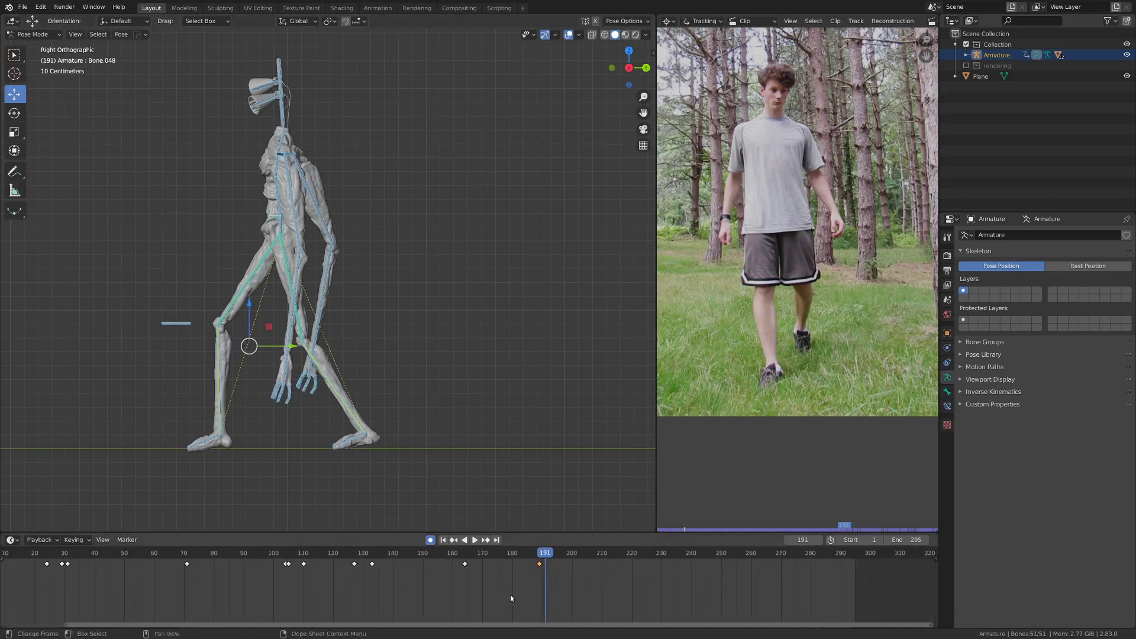
{"action": "key", "text": "shift+s"}
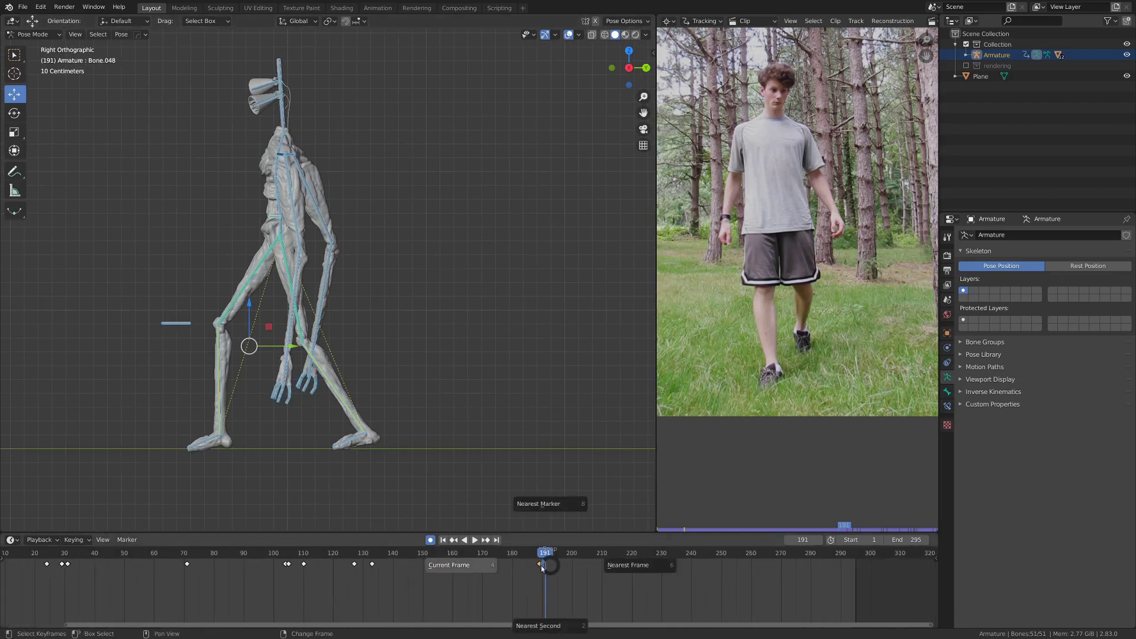
{"action": "left_click", "coordinate": [467, 567]}
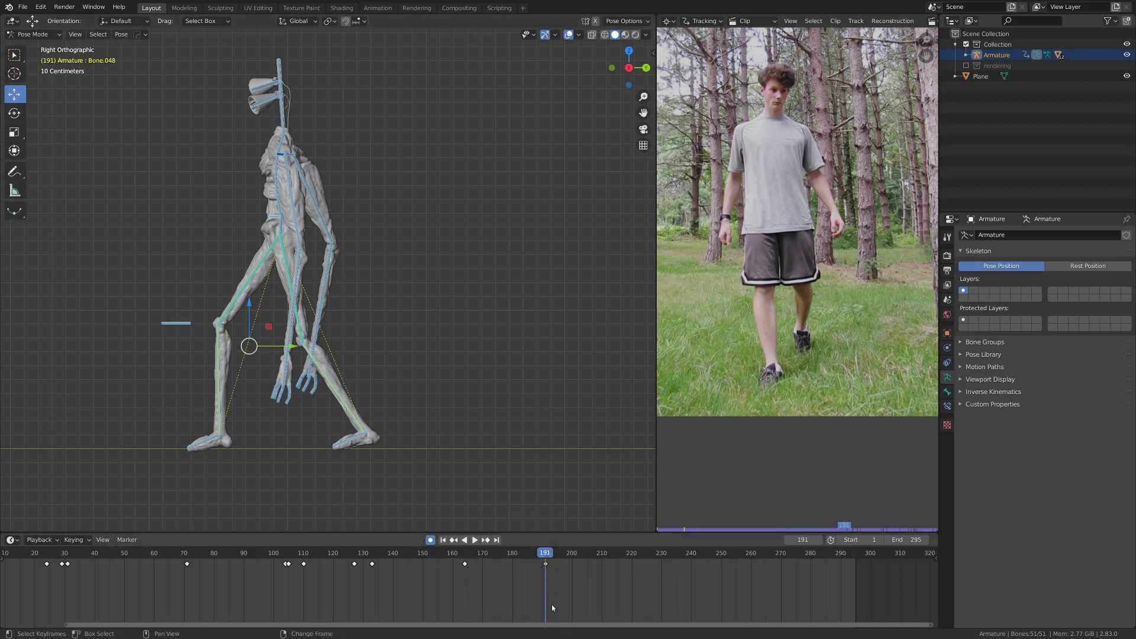
Keep the creature's right foot planted by duplicating its frame 133 keyframe to frame 156, checking against the reference clip.
{"action": "right_click_drag", "start_coordinate": [552, 608], "coordinate": [456, 553], "text": "shift"}
{"action": "left_click", "coordinate": [277, 448]}
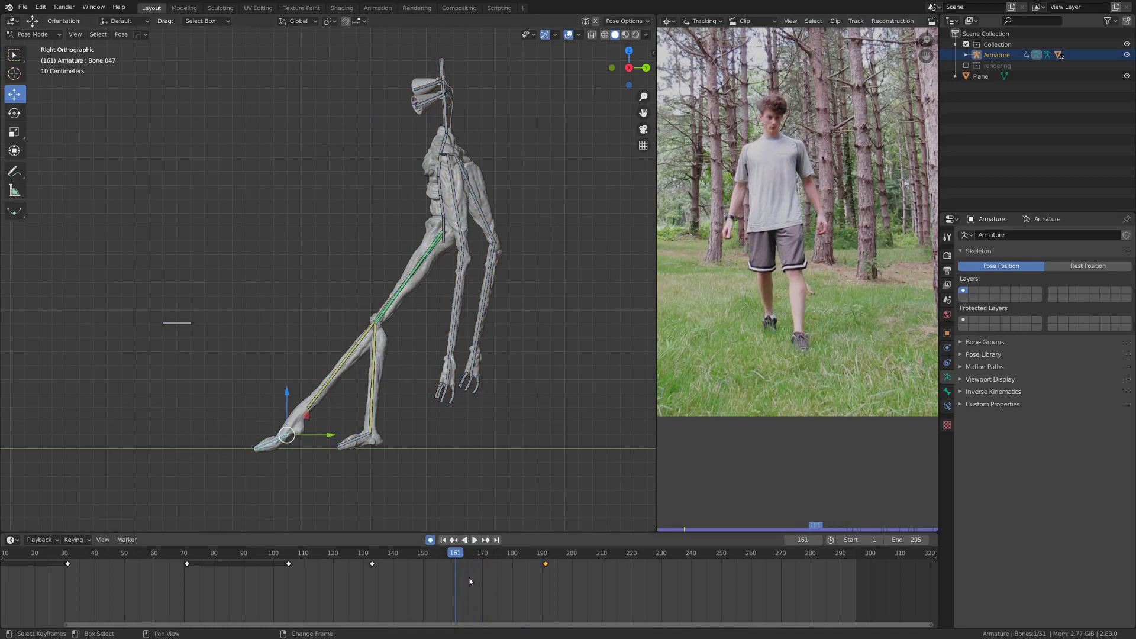
{"action": "key", "text": "ctrl+shift+space"}
{"action": "key", "text": "space"}
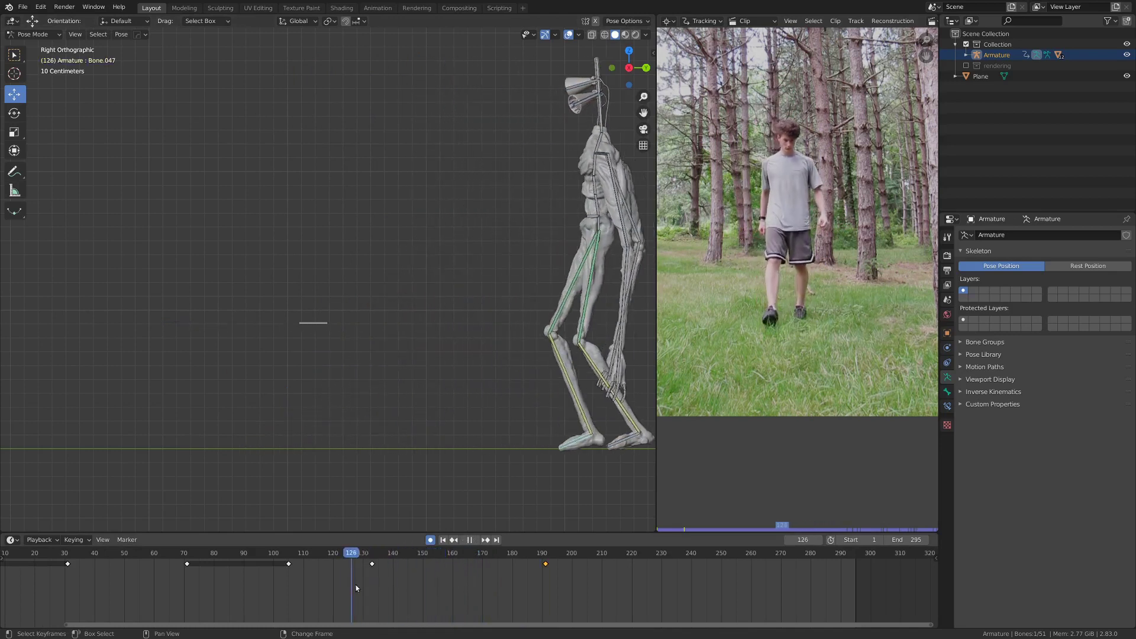
{"action": "key", "text": "Up"}
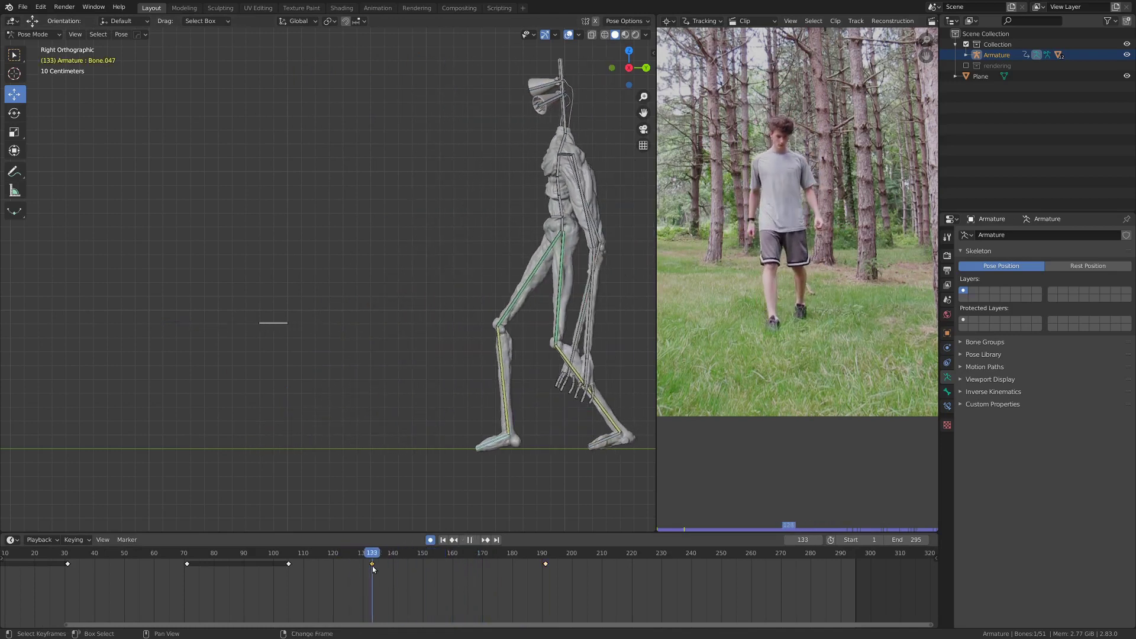
{"action": "scroll", "coordinate": [815, 378], "scroll_direction": "up", "scroll_amount": 5}
{"action": "middle_click_drag", "start_coordinate": [815, 379], "coordinate": [898, 324]}
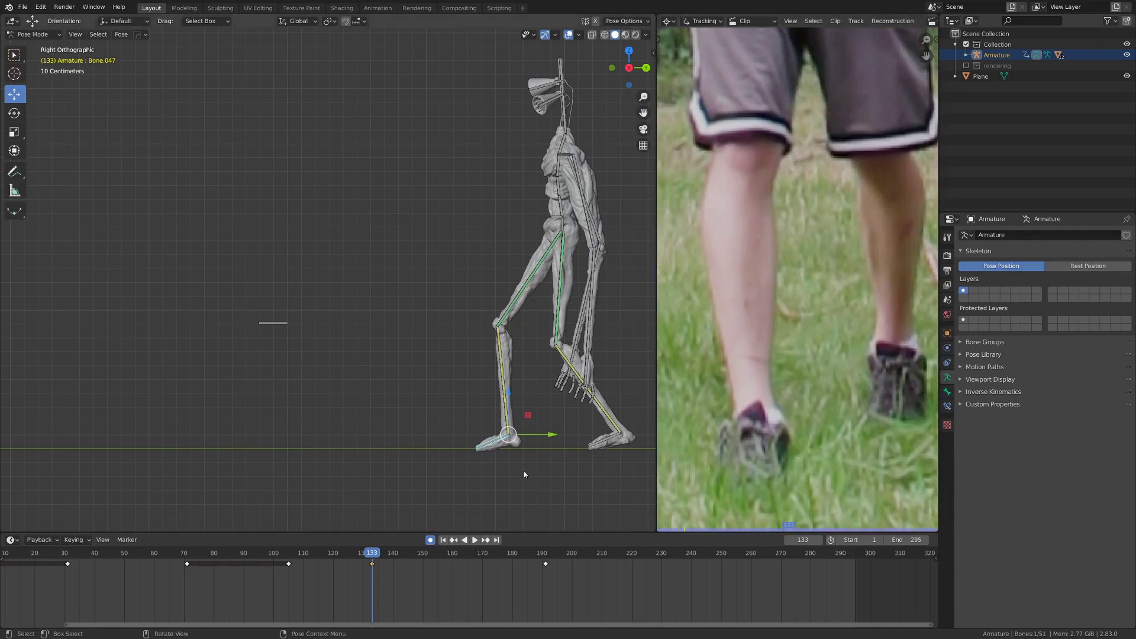
{"action": "middle_click_drag", "start_coordinate": [476, 430], "coordinate": [577, 431]}
{"action": "middle_click_drag", "start_coordinate": [412, 417], "coordinate": [364, 425]}
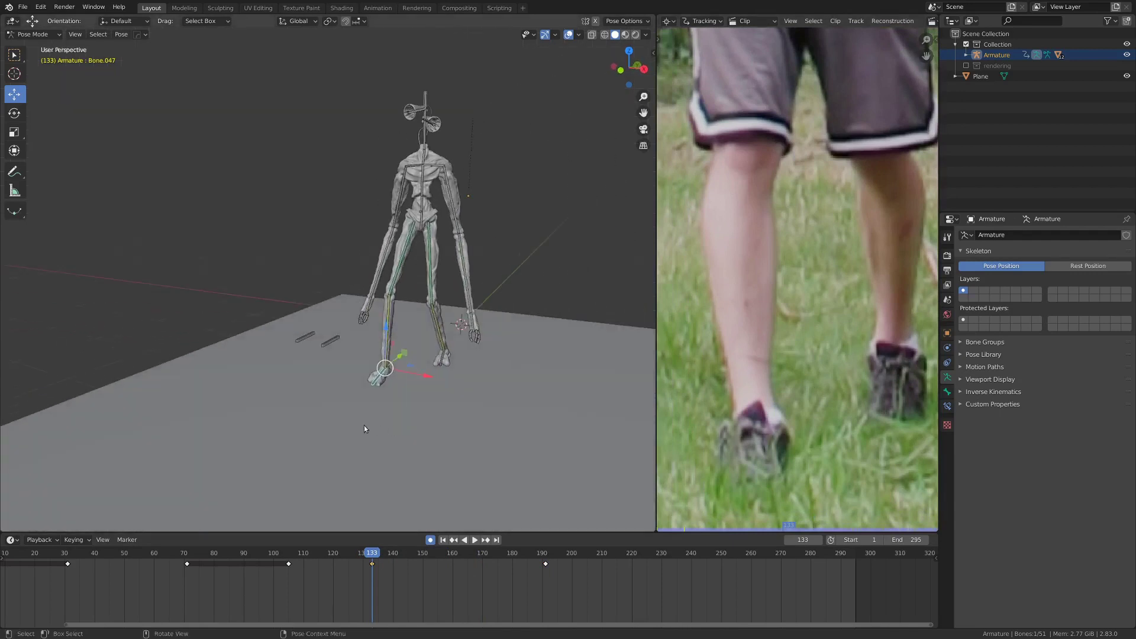
{"action": "right_click_drag", "start_coordinate": [398, 584], "coordinate": [439, 586]}
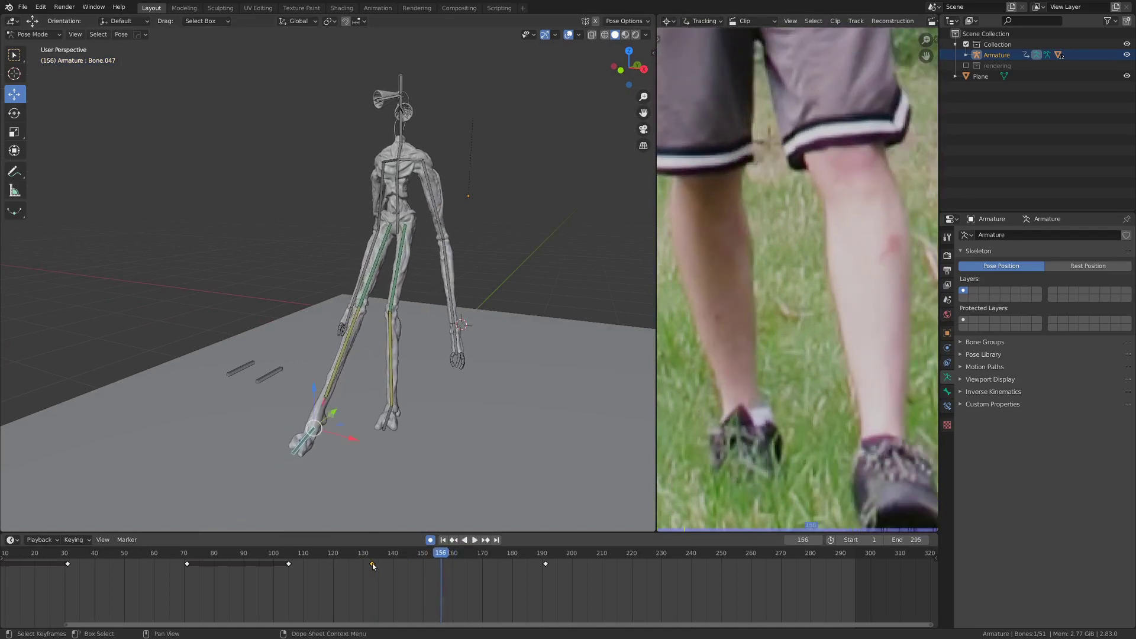
{"action": "left_click_drag", "start_coordinate": [372, 563], "coordinate": [440, 568]}
{"action": "key", "text": "space"}
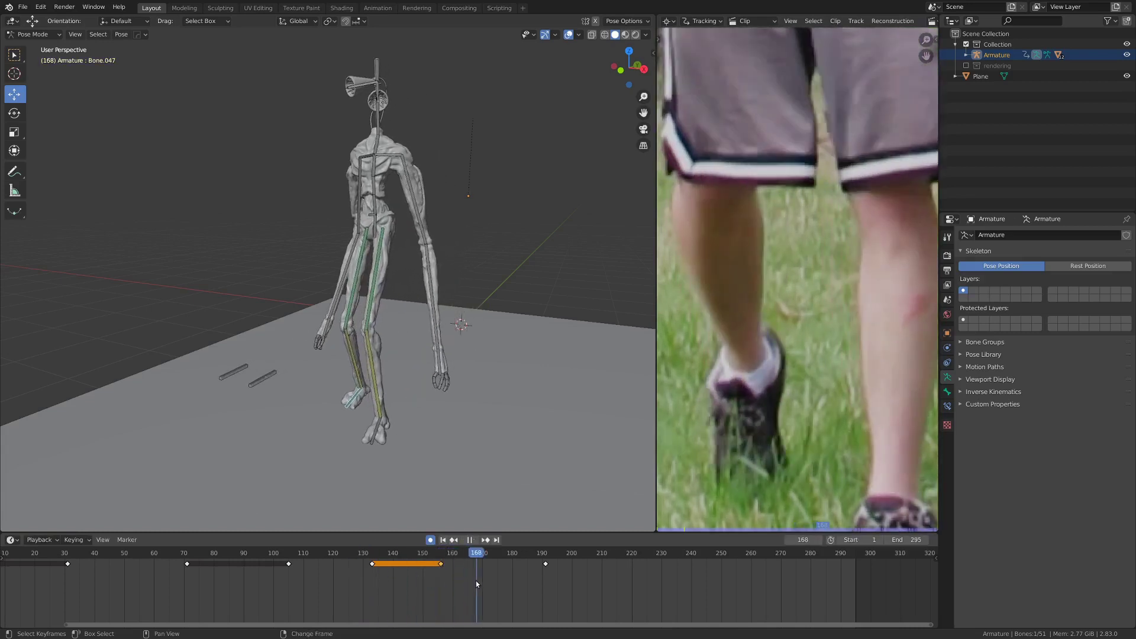
Step the creature's left foot forward at frame 211 in right view and bring the hip bone forward between the feet.
{"action": "left_click_drag", "start_coordinate": [475, 588], "coordinate": [547, 594]}
{"action": "mouse_move", "coordinate": [547, 590]}
{"action": "middle_mouse_down", "text": "ctrl"}
{"action": "mouse_move", "coordinate": [515, 580]}
{"action": "mouse_move", "coordinate": [539, 578]}
{"action": "middle_mouse_up", "text": "ctrl"}
{"action": "right_click", "coordinate": [538, 579], "text": "shift"}
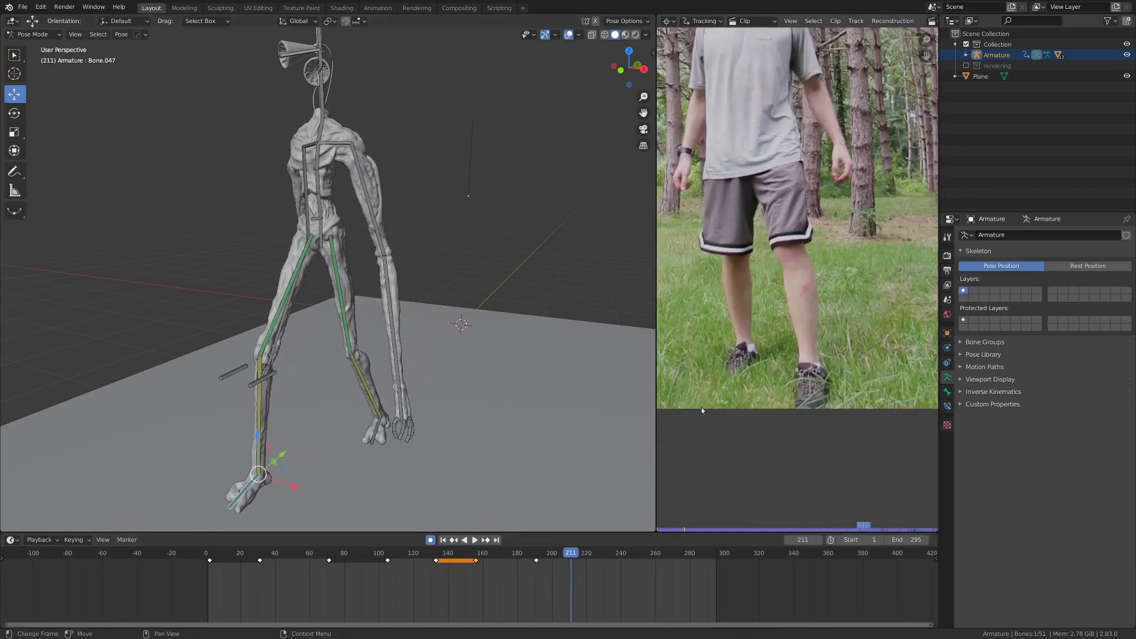
{"action": "scroll", "coordinate": [304, 472], "scroll_direction": "up", "scroll_amount": 5}
{"action": "scroll", "coordinate": [351, 469], "scroll_direction": "down", "scroll_amount": 4}
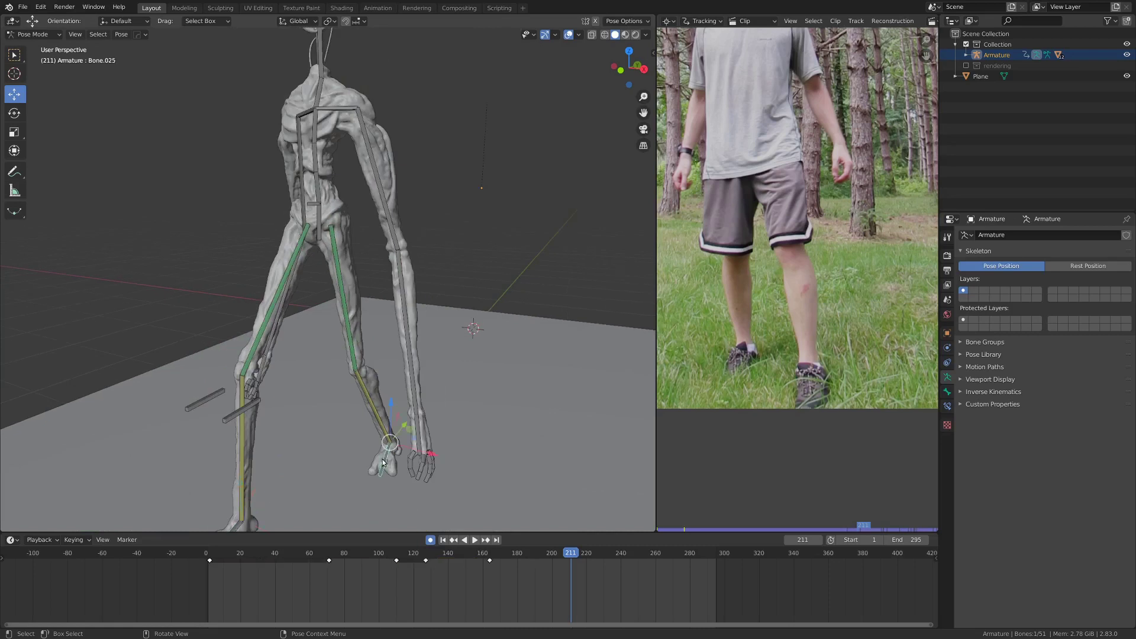
{"action": "key", "text": "KP_3"}
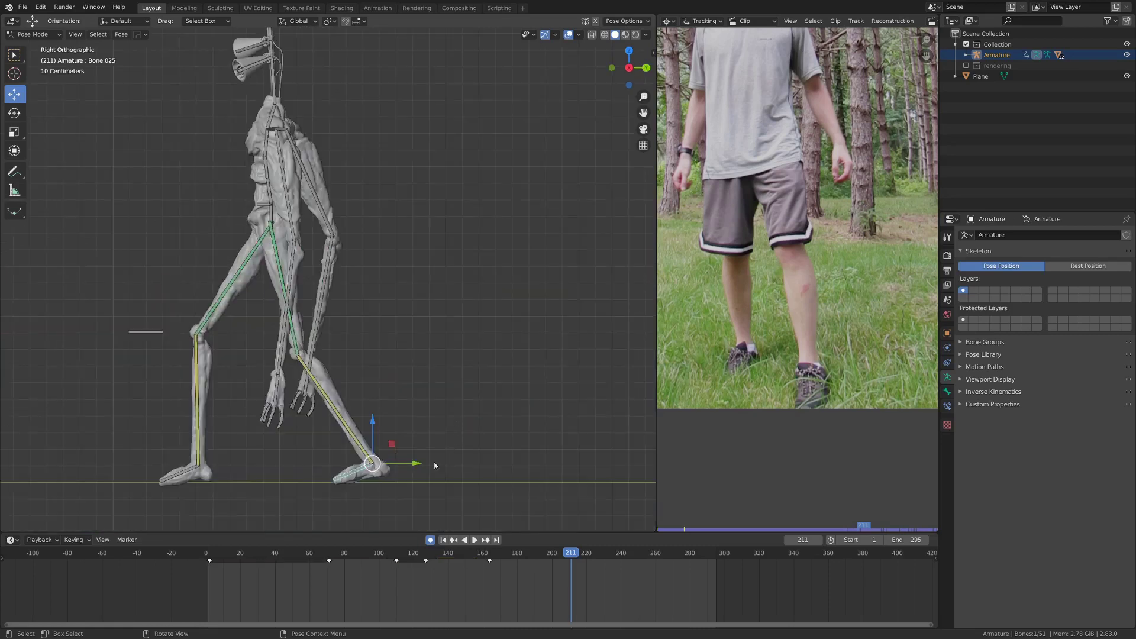
{"action": "scroll", "coordinate": [435, 466], "scroll_direction": "down", "scroll_amount": 1}
{"action": "middle_click_drag", "start_coordinate": [346, 473], "coordinate": [423, 474], "text": "shift"}
{"action": "left_click_drag", "start_coordinate": [479, 434], "coordinate": [234, 445]}
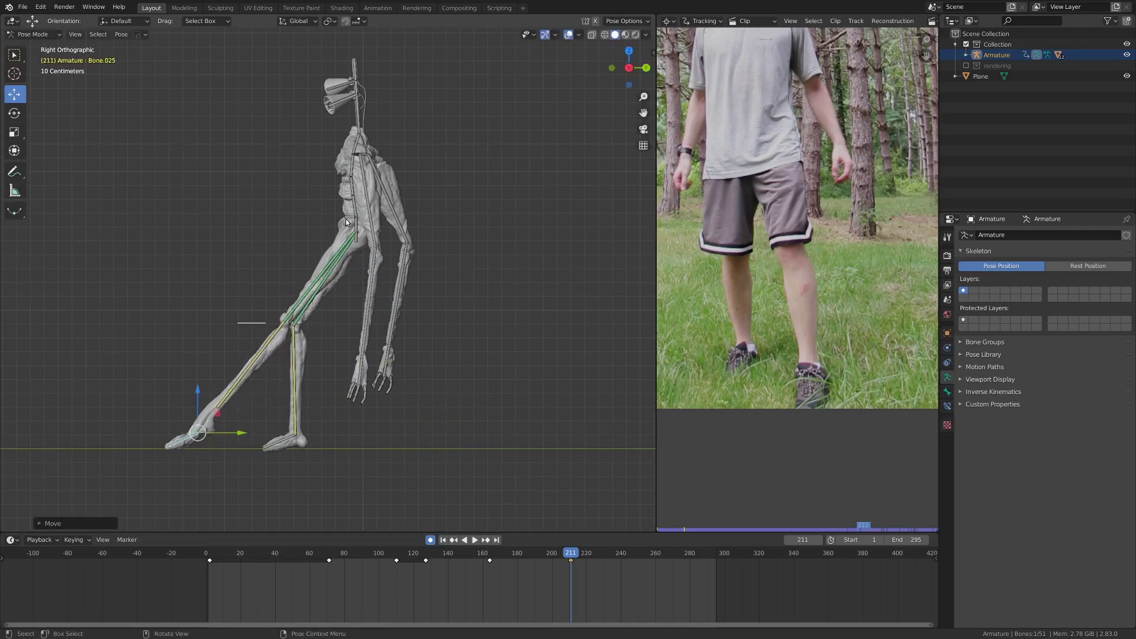
{"action": "left_click_drag", "start_coordinate": [399, 219], "coordinate": [287, 231]}
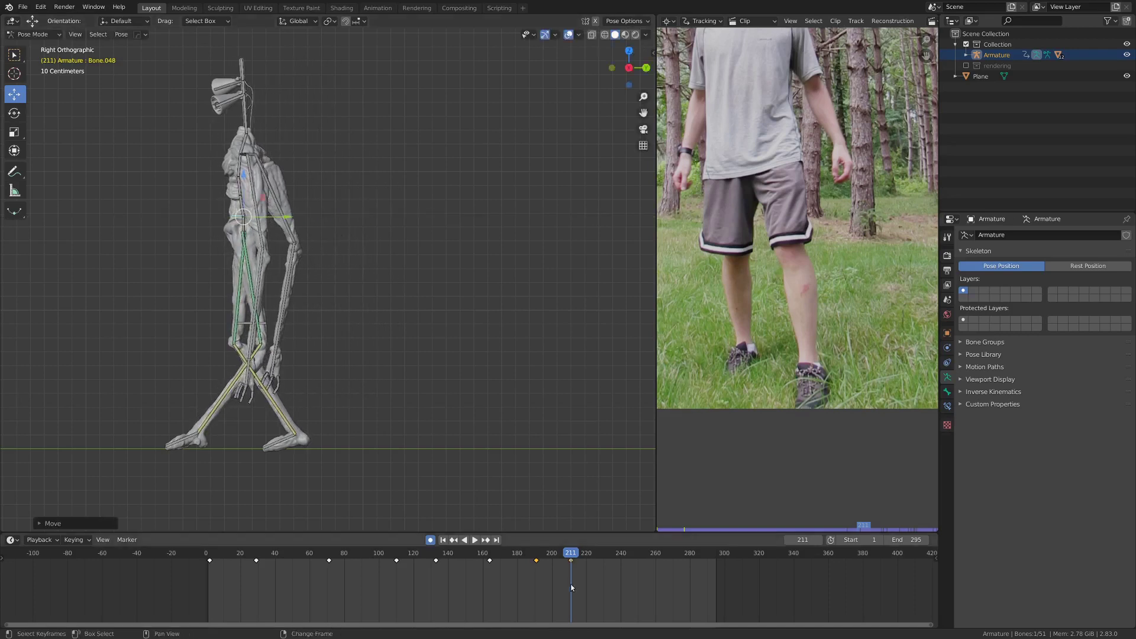
Select both knee targets and move them forward along the Y axis at frame 219, ahead of the legs.
{"action": "left_click_drag", "start_coordinate": [571, 586], "coordinate": [497, 570]}
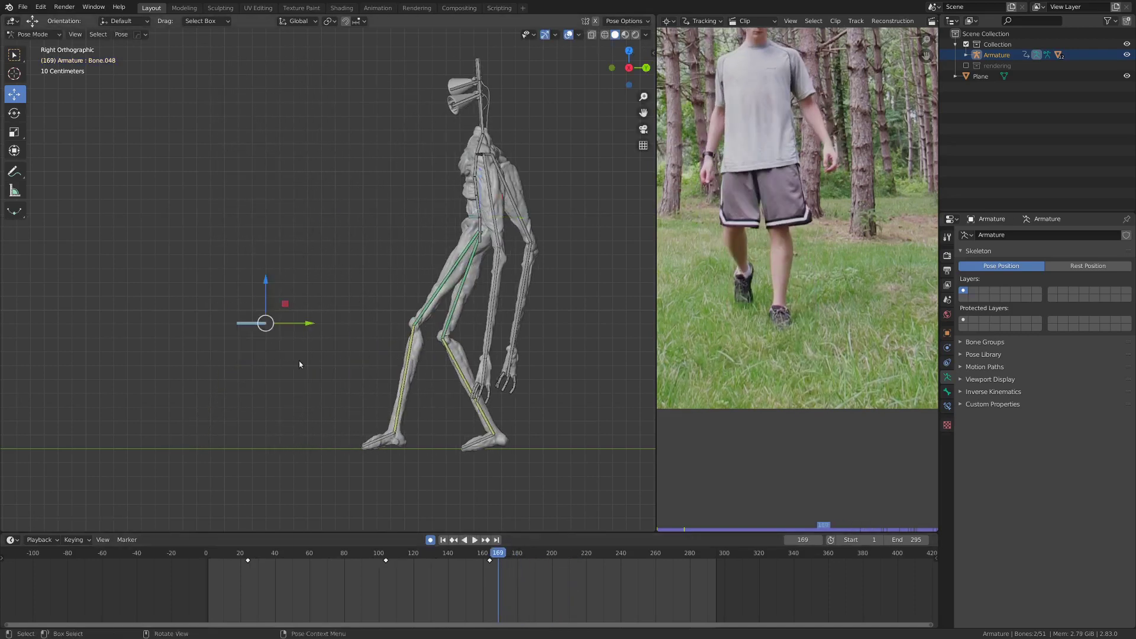
{"action": "left_click", "coordinate": [474, 539]}
{"action": "key", "text": "space"}
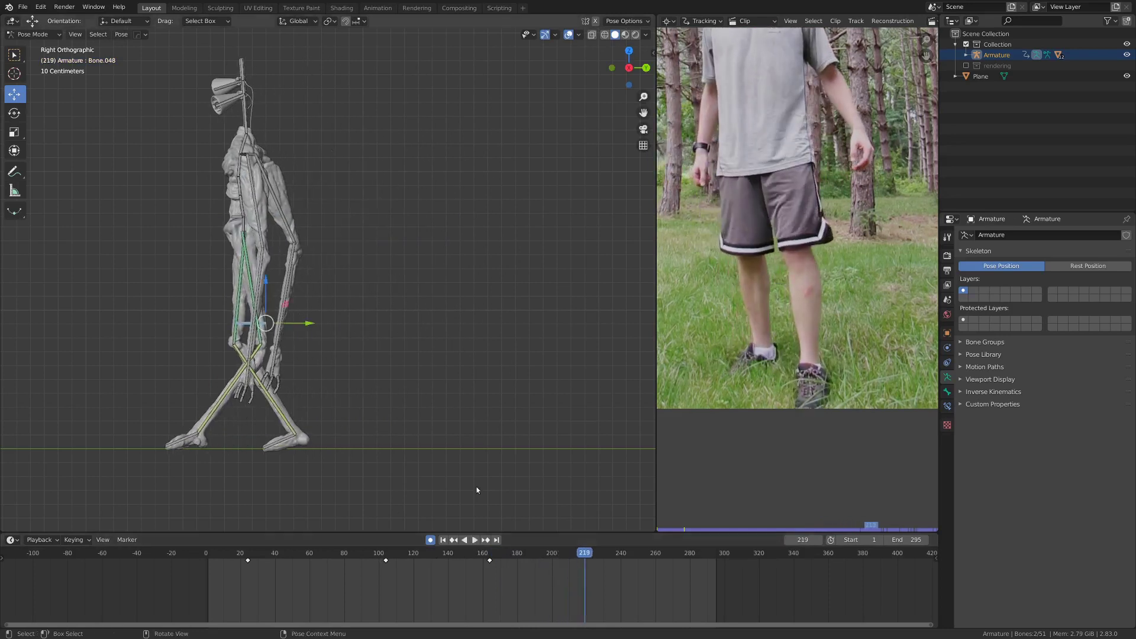
{"action": "left_click_drag", "start_coordinate": [314, 327], "coordinate": [240, 325]}
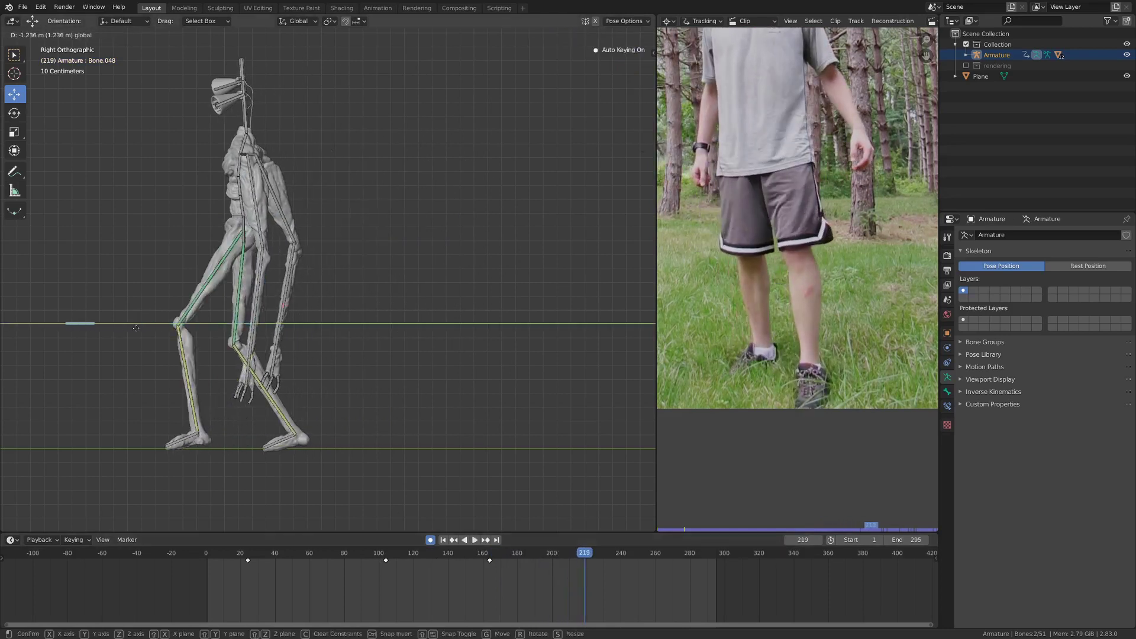
{"action": "left_click", "coordinate": [96, 341]}
Review the walk against the whole reference clip, from frame 207 to the end and back at frame 60.
{"action": "left_click_drag", "start_coordinate": [582, 580], "coordinate": [517, 581]}
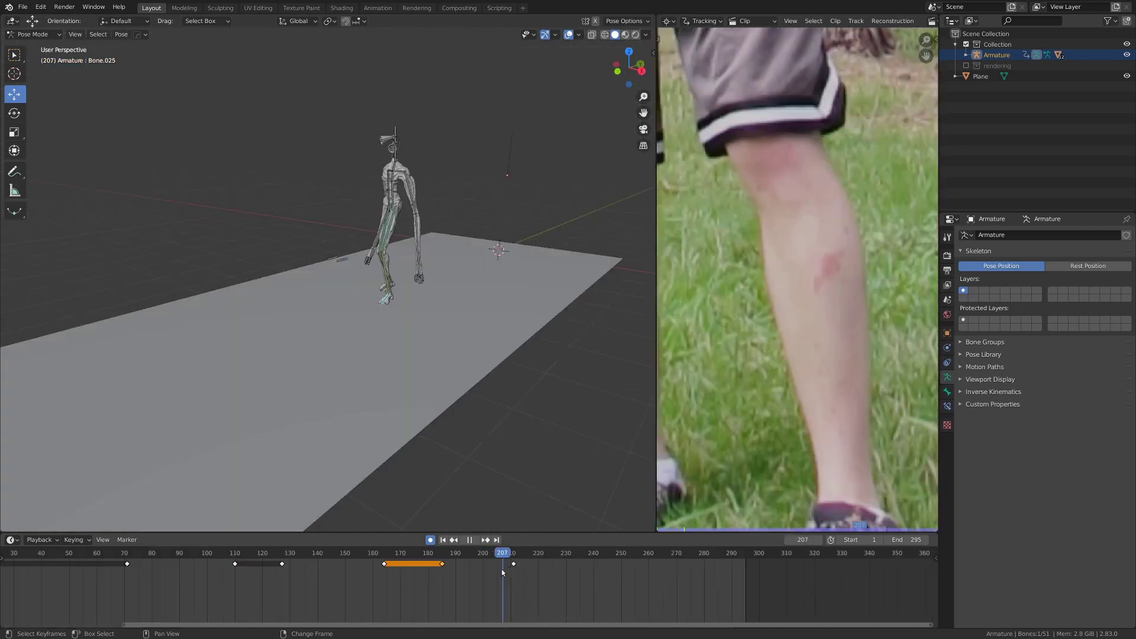
{"action": "scroll", "coordinate": [856, 346], "scroll_direction": "down", "scroll_amount": 5}
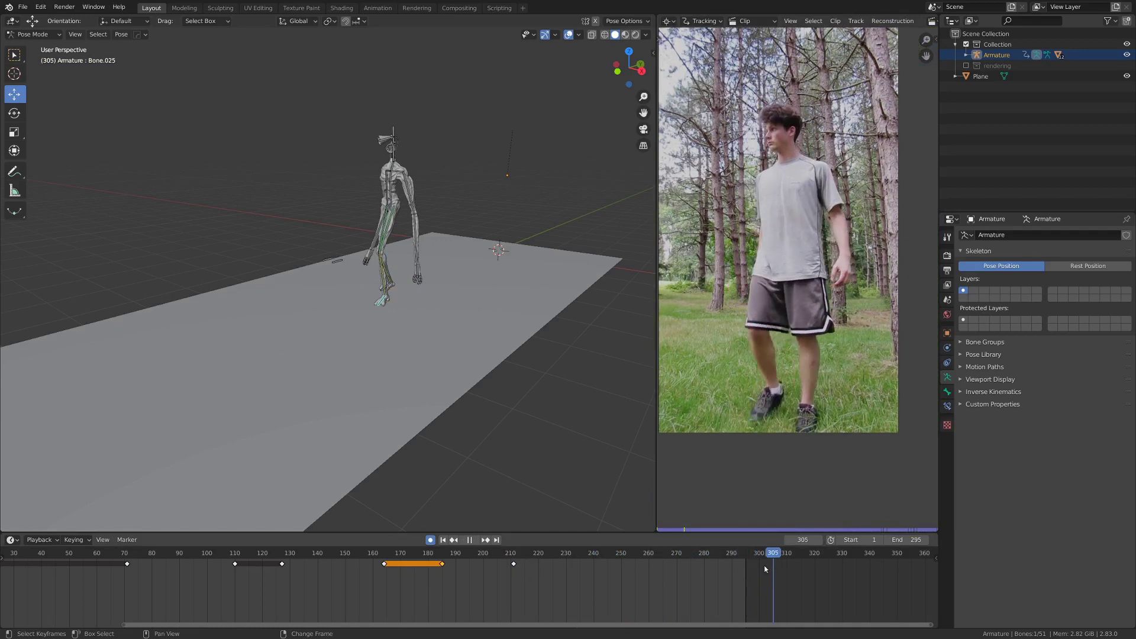
{"action": "right_click_drag", "start_coordinate": [695, 567], "coordinate": [95, 594], "text": "shift"}
{"action": "scroll", "coordinate": [95, 593], "scroll_direction": "down", "scroll_amount": 7}
{"action": "middle_click_drag", "start_coordinate": [197, 595], "coordinate": [371, 621]}
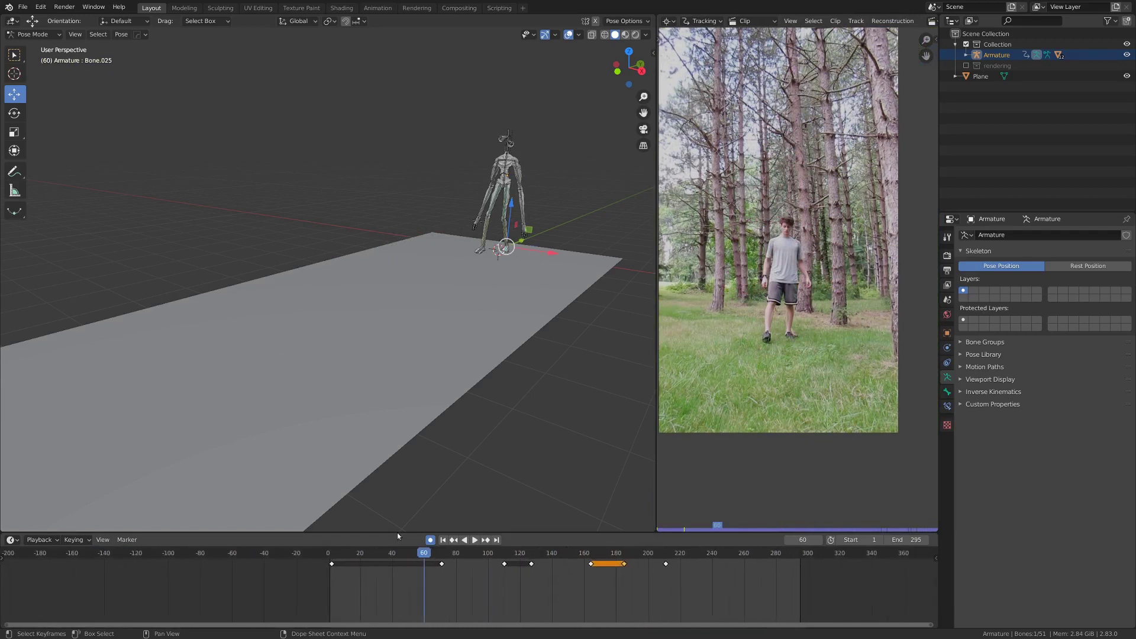
{"action": "scroll", "coordinate": [519, 239], "scroll_direction": "up", "scroll_amount": 3}
{"action": "middle_click_drag", "start_coordinate": [518, 236], "coordinate": [251, 383], "text": "shift"}
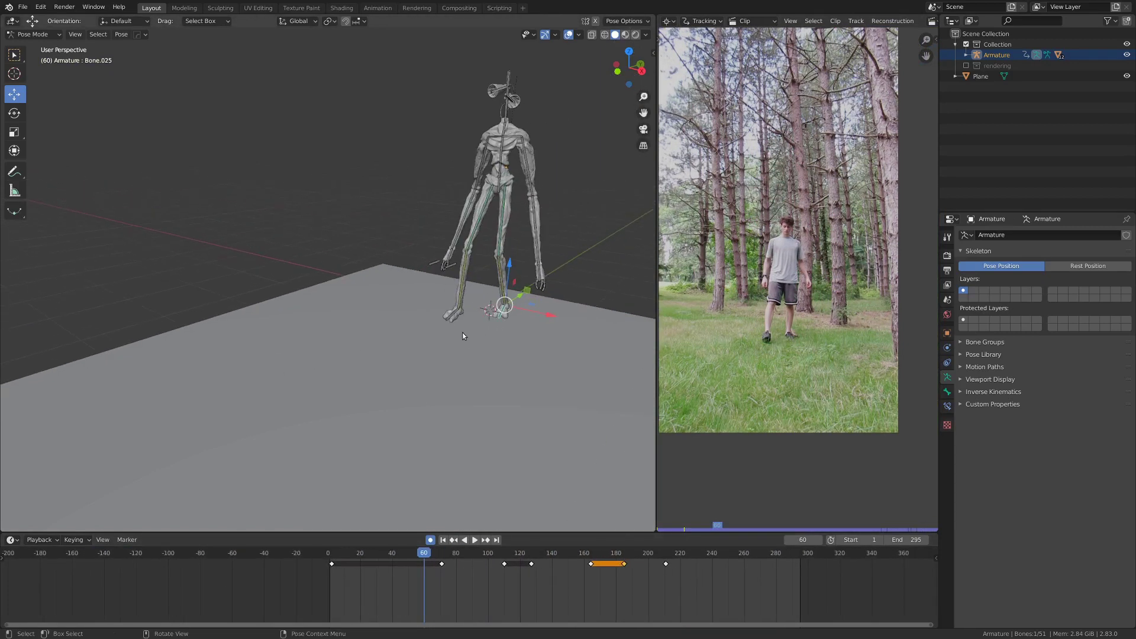
Examine the hip bone's sideways sway from the front over the opening frames, comparing it with the reference clip.
{"action": "key", "text": "KP_1"}
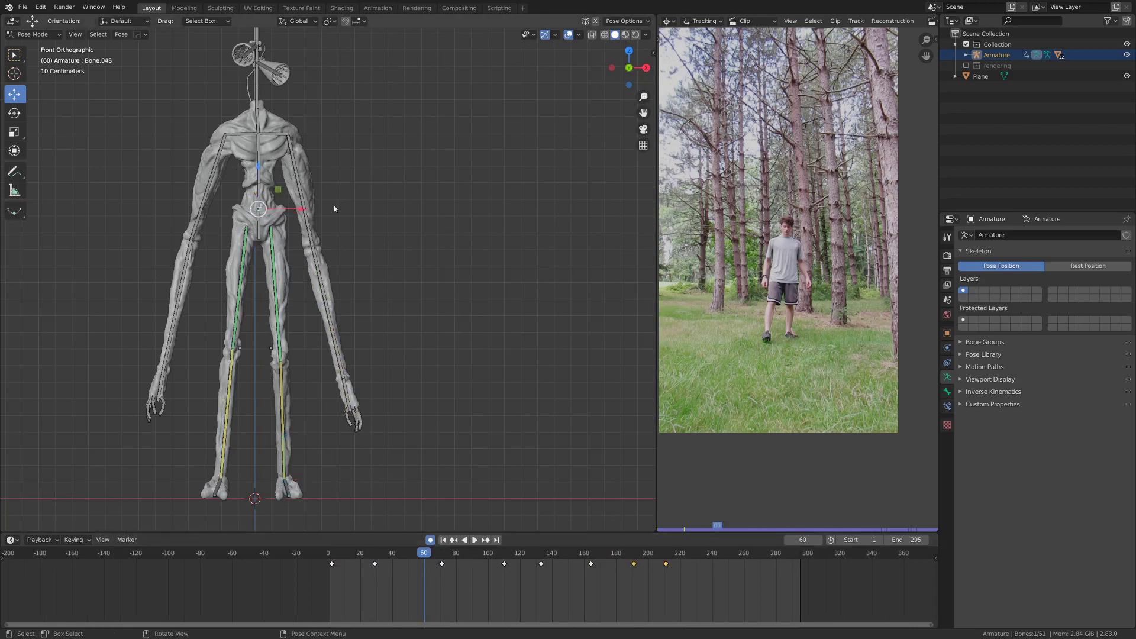
{"action": "middle_click_drag", "start_coordinate": [355, 235], "coordinate": [459, 292], "text": "shift"}
{"action": "scroll", "coordinate": [459, 292], "scroll_direction": "up", "scroll_amount": 2}
{"action": "scroll", "coordinate": [393, 252], "scroll_direction": "down", "scroll_amount": 3}
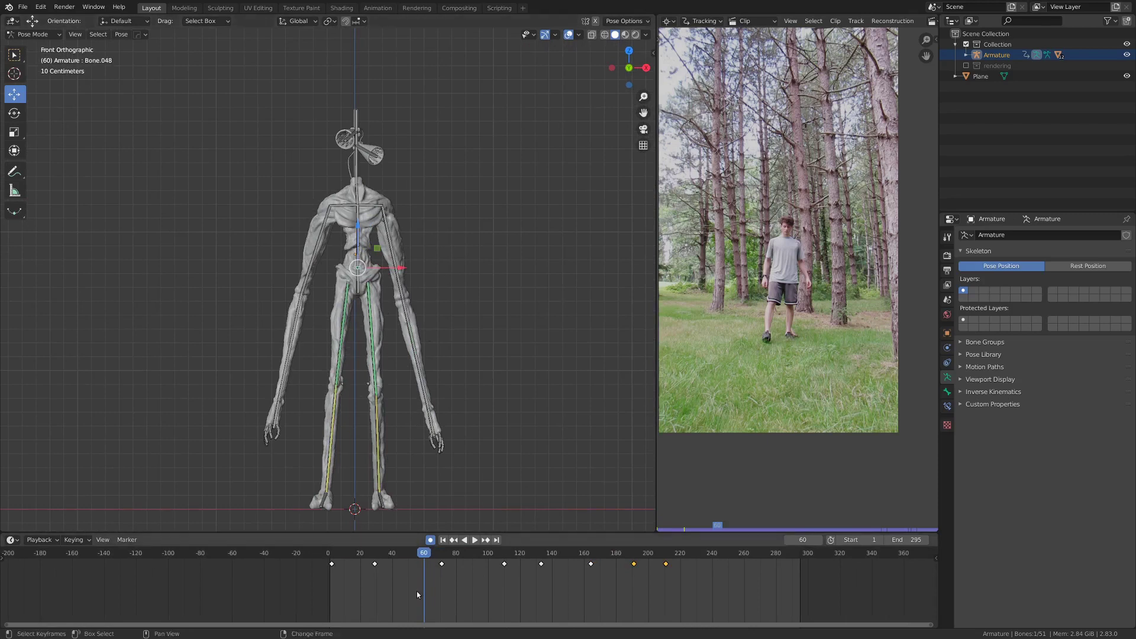
{"action": "right_click_drag", "start_coordinate": [416, 591], "coordinate": [361, 564]}
{"action": "key", "text": "space"}
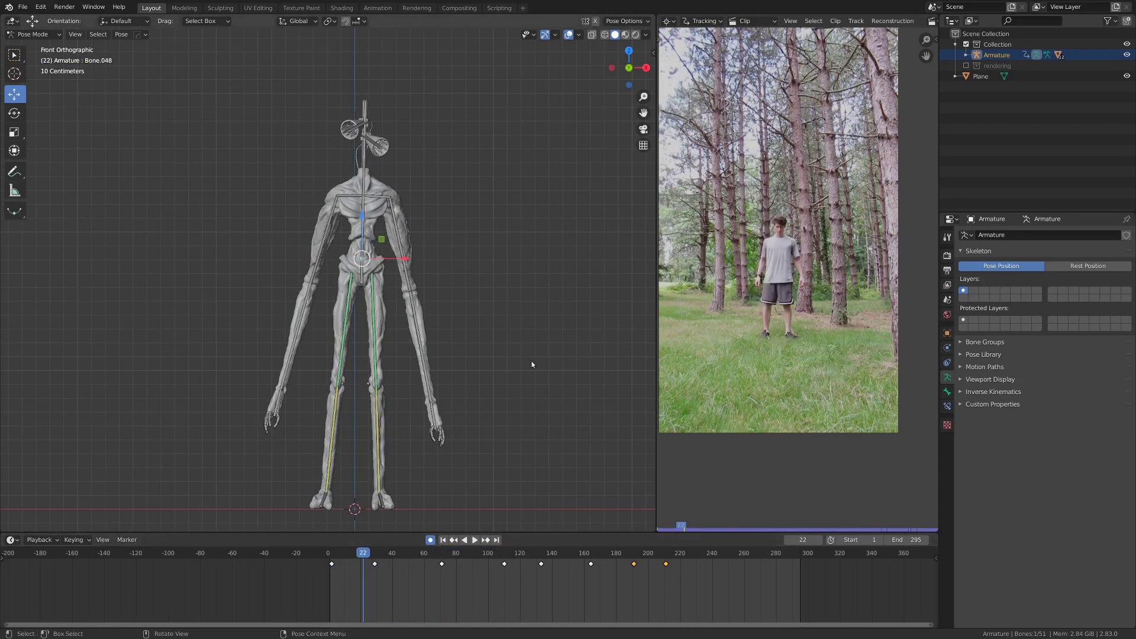
{"action": "key", "text": "space"}
{"action": "key", "text": "space"}
{"action": "left_click_drag", "start_coordinate": [373, 554], "coordinate": [348, 586]}
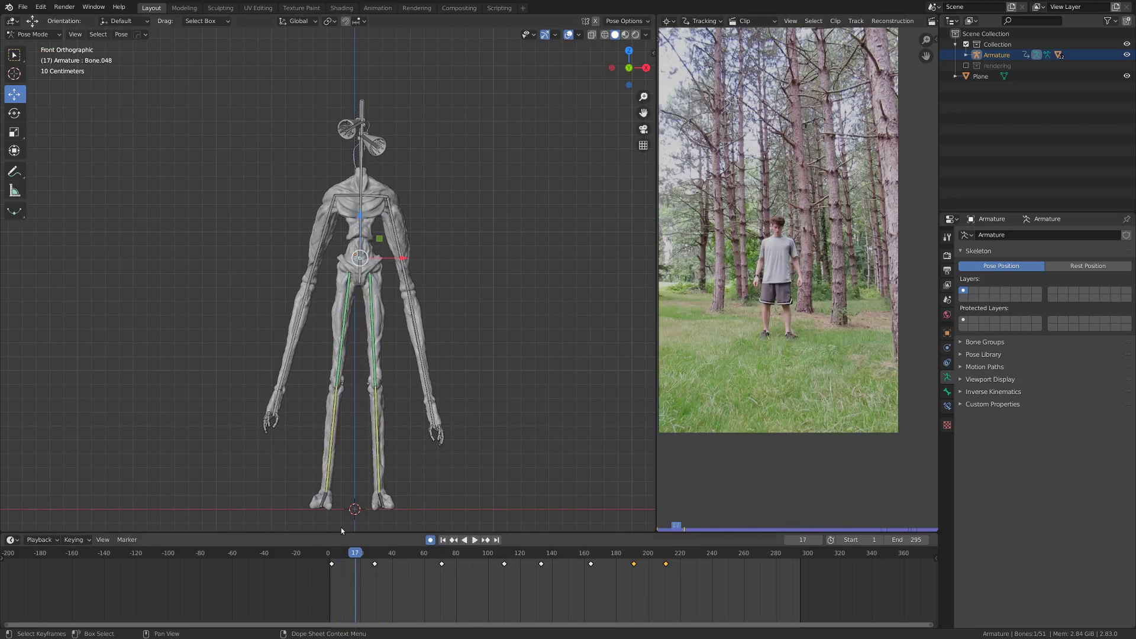
{"action": "key", "text": "KP_5"}
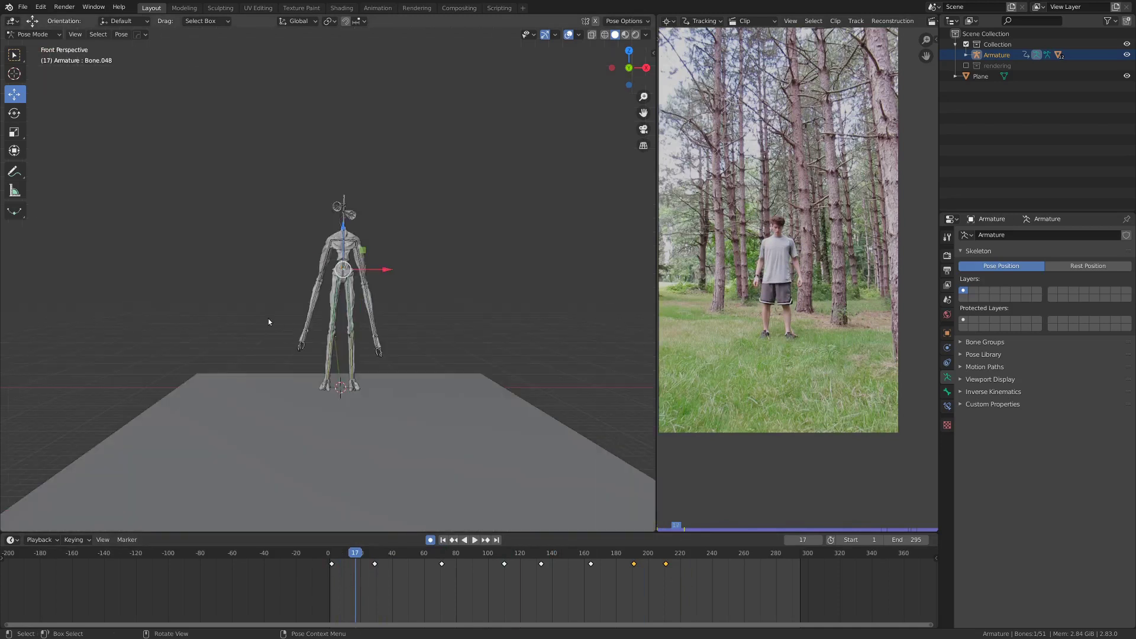
{"action": "scroll", "coordinate": [268, 318], "scroll_direction": "up", "scroll_amount": 1}
Shift the hip bone slightly toward the creature's right and tilt it slightly at frame 91 in front orthographic view.
{"action": "right_click_drag", "start_coordinate": [360, 570], "coordinate": [473, 563]}
{"action": "key", "text": "space"}
{"action": "key", "text": "space"}
{"action": "scroll", "coordinate": [847, 203], "scroll_direction": "up", "scroll_amount": 3}
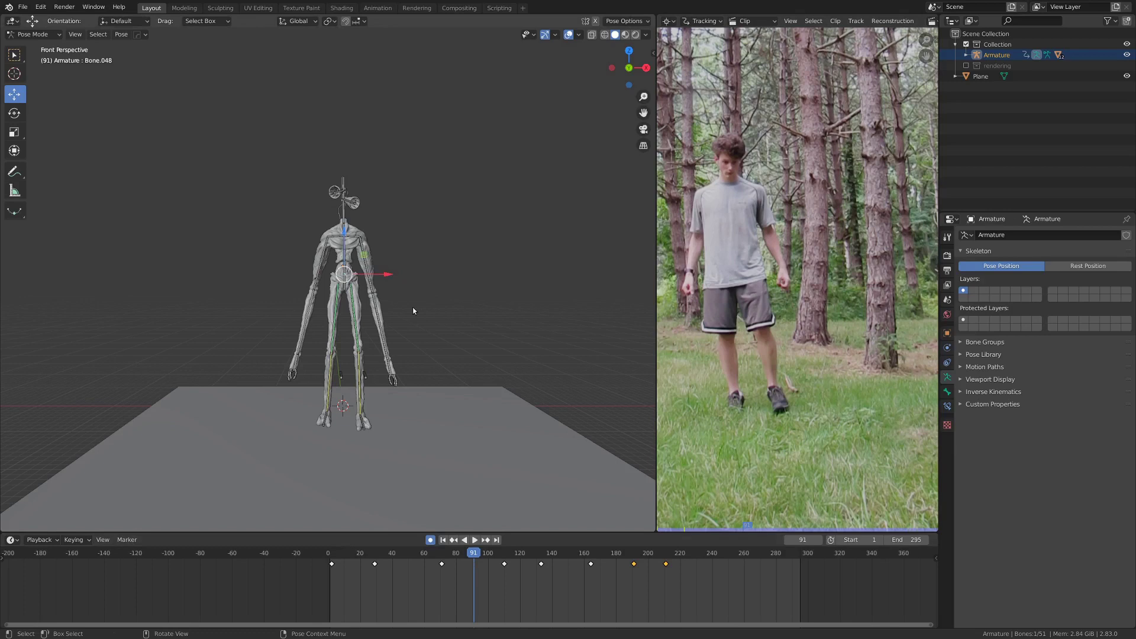
{"action": "key", "text": "KP_5"}
{"action": "scroll", "coordinate": [413, 311], "scroll_direction": "up", "scroll_amount": 5}
{"action": "scroll", "coordinate": [413, 310], "scroll_direction": "down", "scroll_amount": 4}
{"action": "scroll", "coordinate": [390, 206], "scroll_direction": "up", "scroll_amount": 3}
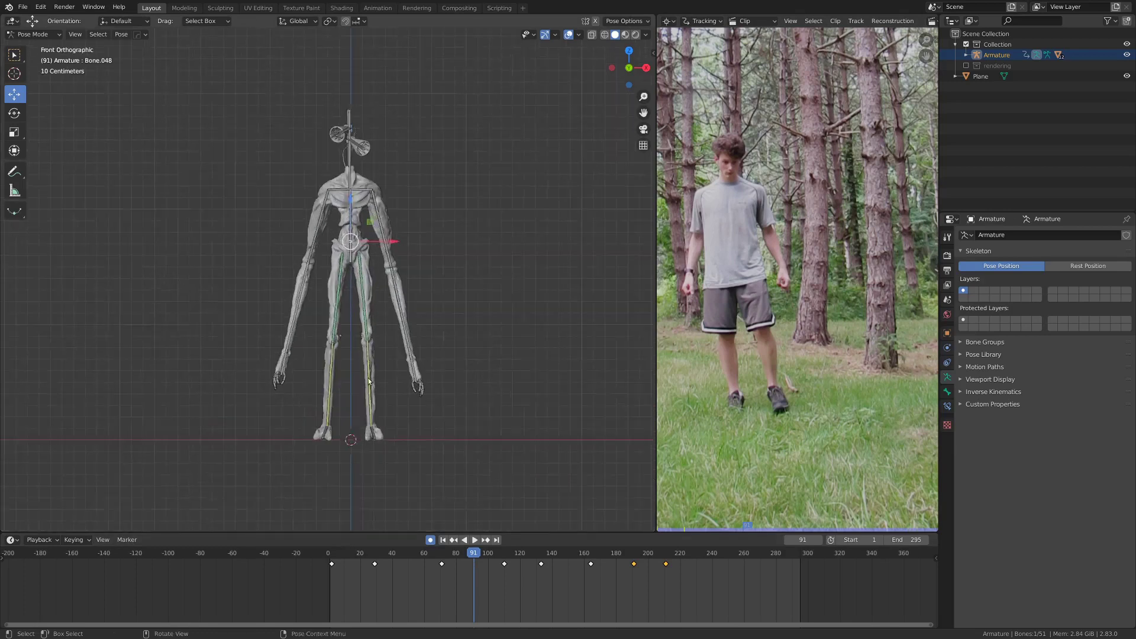
{"action": "left_click_drag", "start_coordinate": [380, 208], "coordinate": [374, 207]}
{"action": "key", "text": "r"}
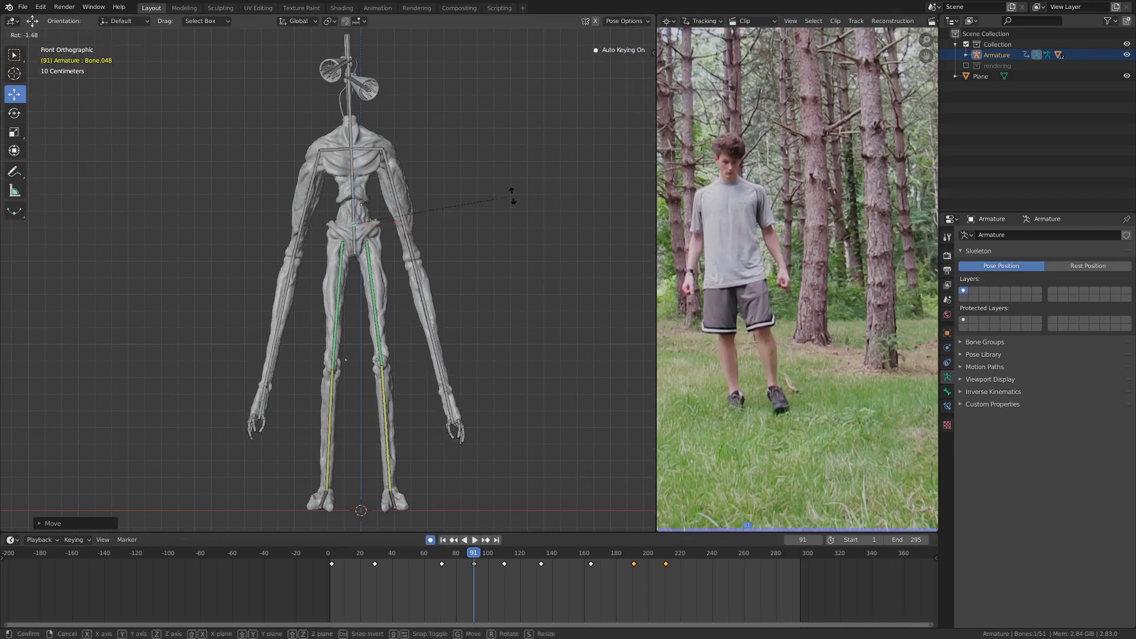
{"action": "left_click", "coordinate": [504, 206]}
Advance to frame 120 and shift the hip bone slightly toward the creature's left in front view.
{"action": "key", "text": "space"}
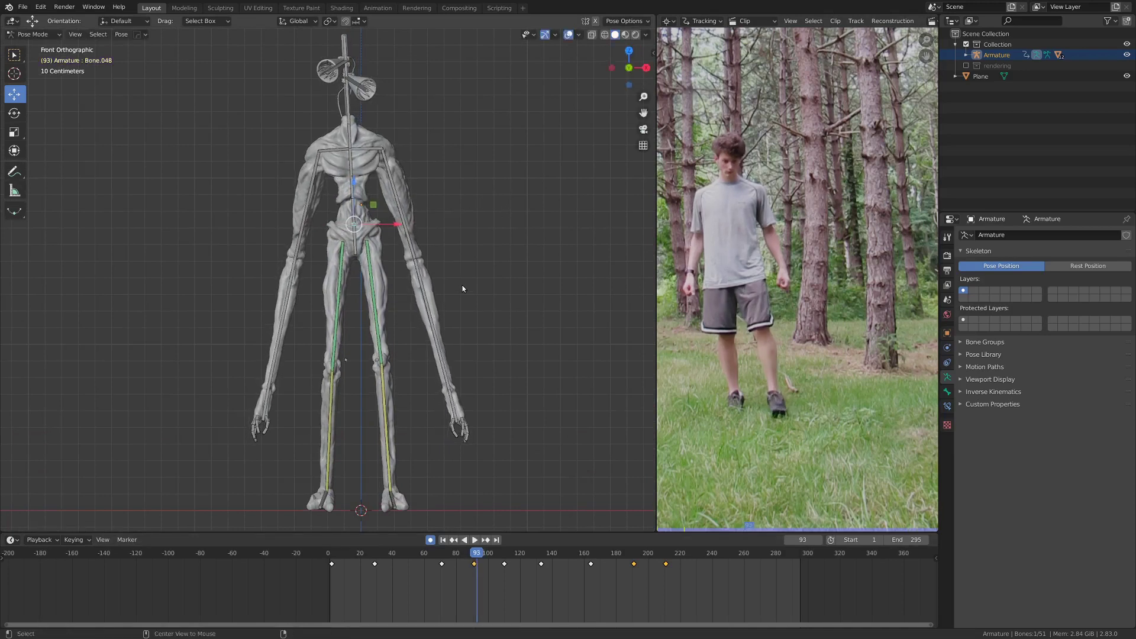
{"action": "key", "text": "Right"}
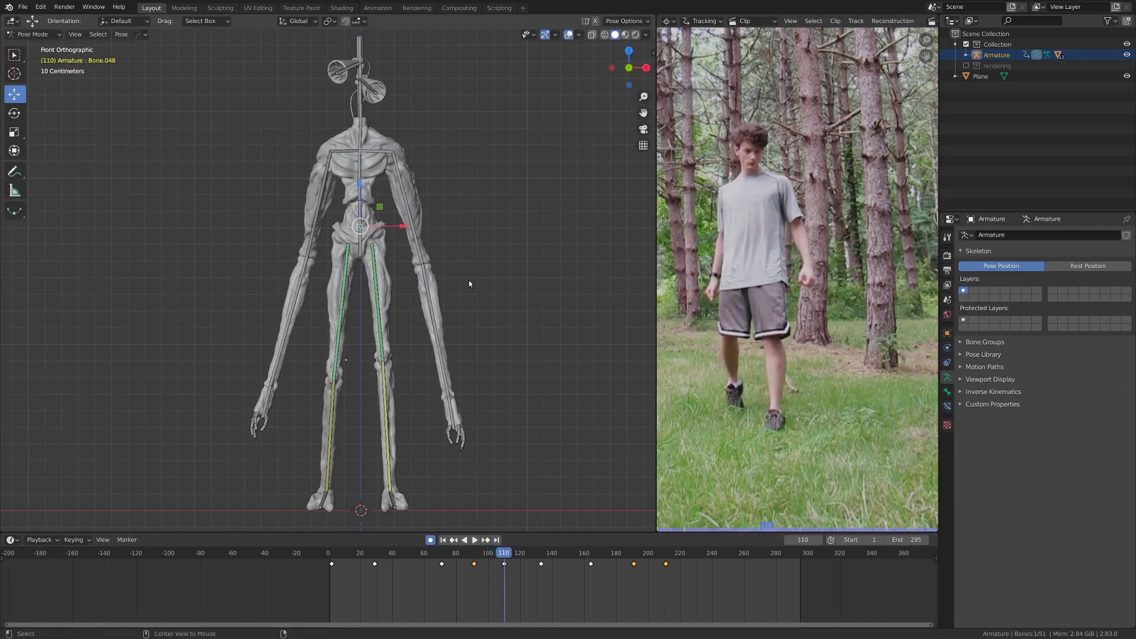
{"action": "scroll", "coordinate": [468, 279], "scroll_direction": "down", "scroll_amount": 8, "text": "alt"}
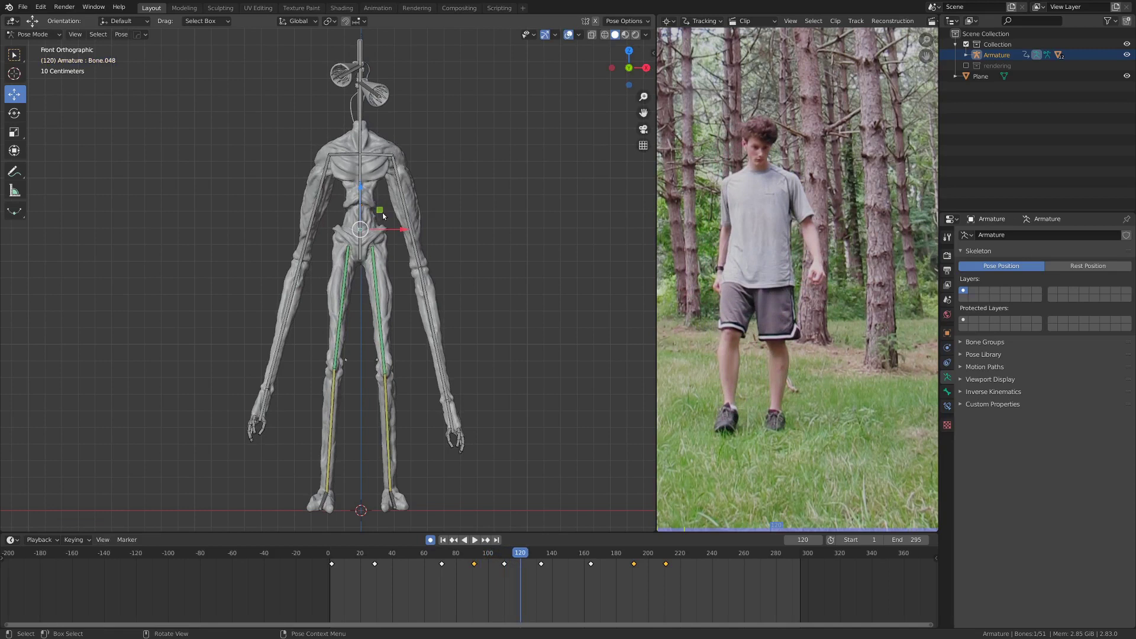
{"action": "left_click_drag", "start_coordinate": [382, 214], "coordinate": [384, 214]}
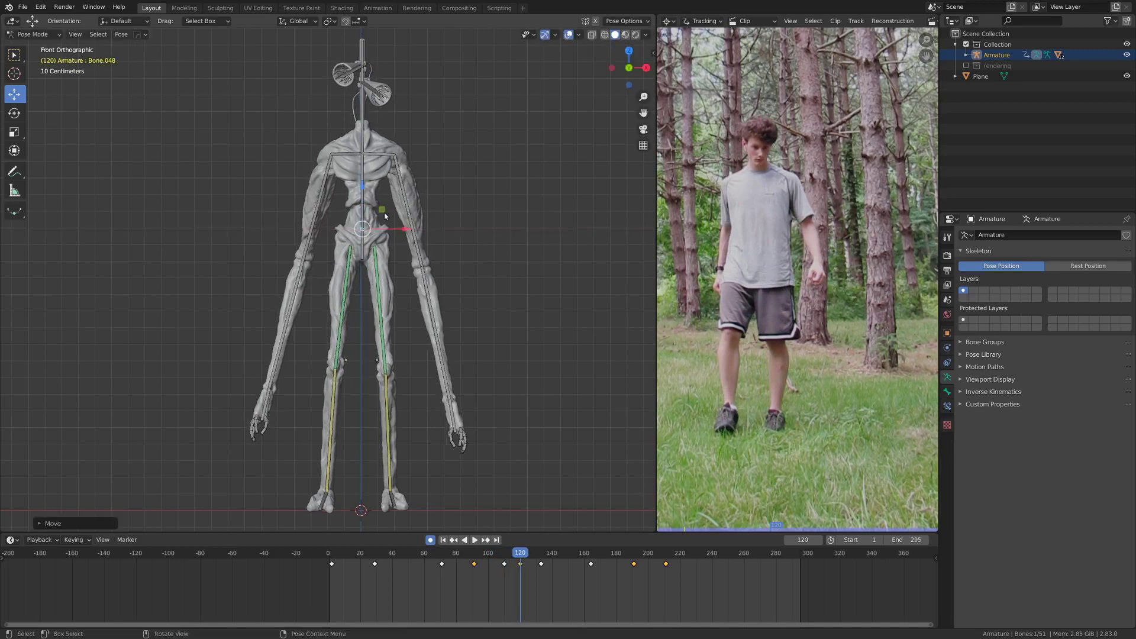
Tilt the hip bone slightly at frame 120 and play the walk onward from there.
{"action": "key", "text": "r"}
{"action": "left_click", "coordinate": [472, 189]}
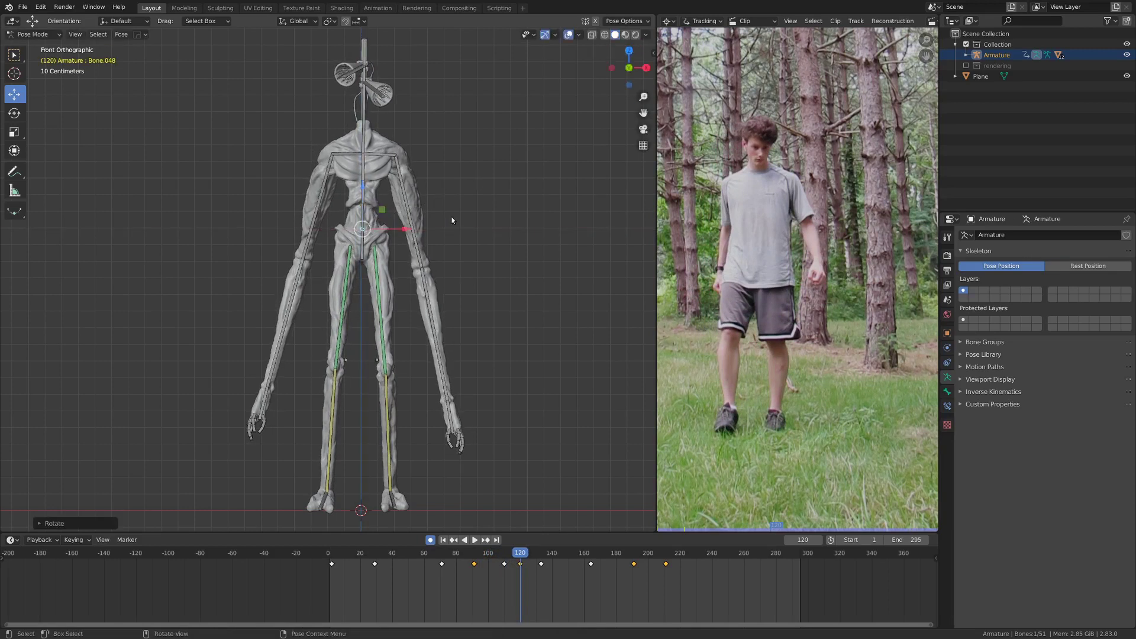
{"action": "key", "text": "space"}
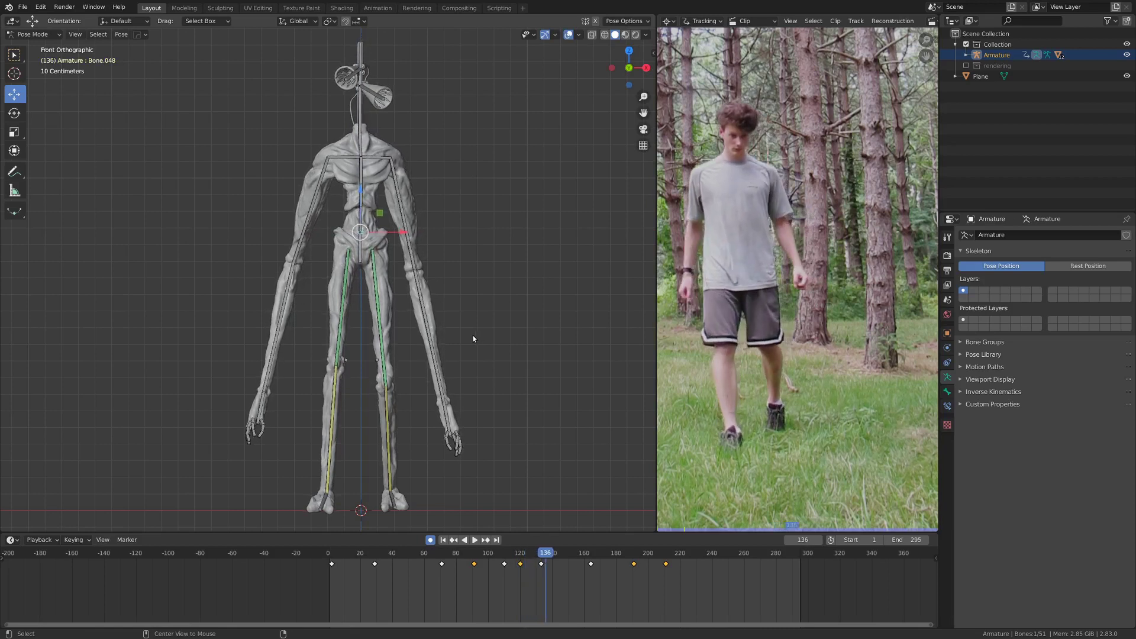
Shift the hip bone slightly toward the creature's right and tilt it slightly at frame 133.
{"action": "scroll", "coordinate": [472, 338], "scroll_direction": "up", "scroll_amount": 5, "text": "alt"}
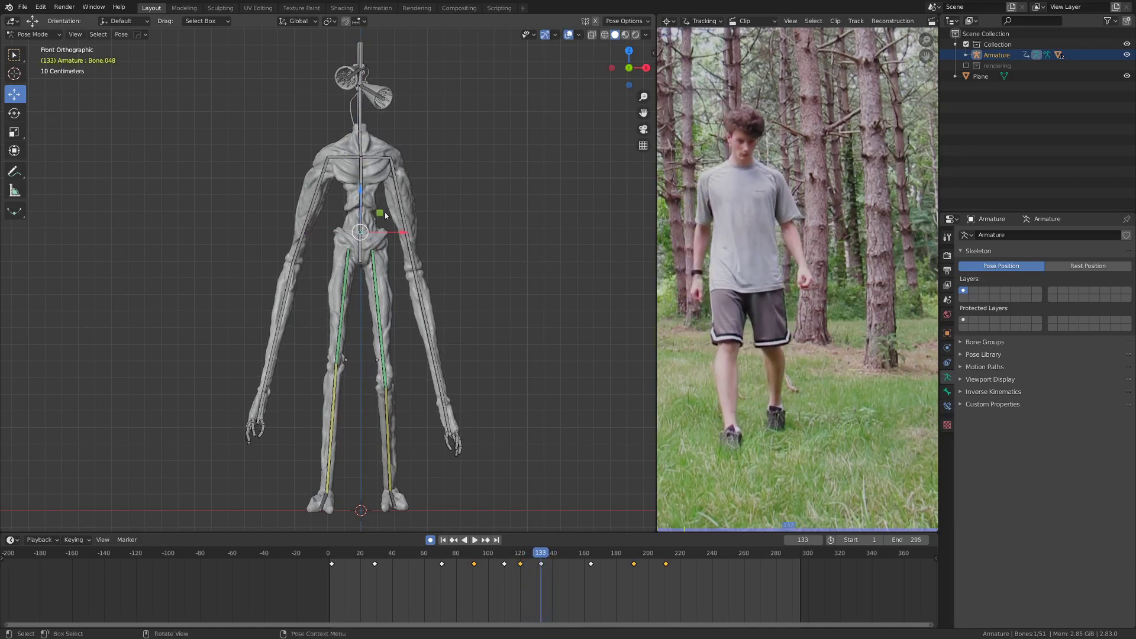
{"action": "left_click_drag", "start_coordinate": [383, 216], "coordinate": [373, 215]}
{"action": "key", "text": "r"}
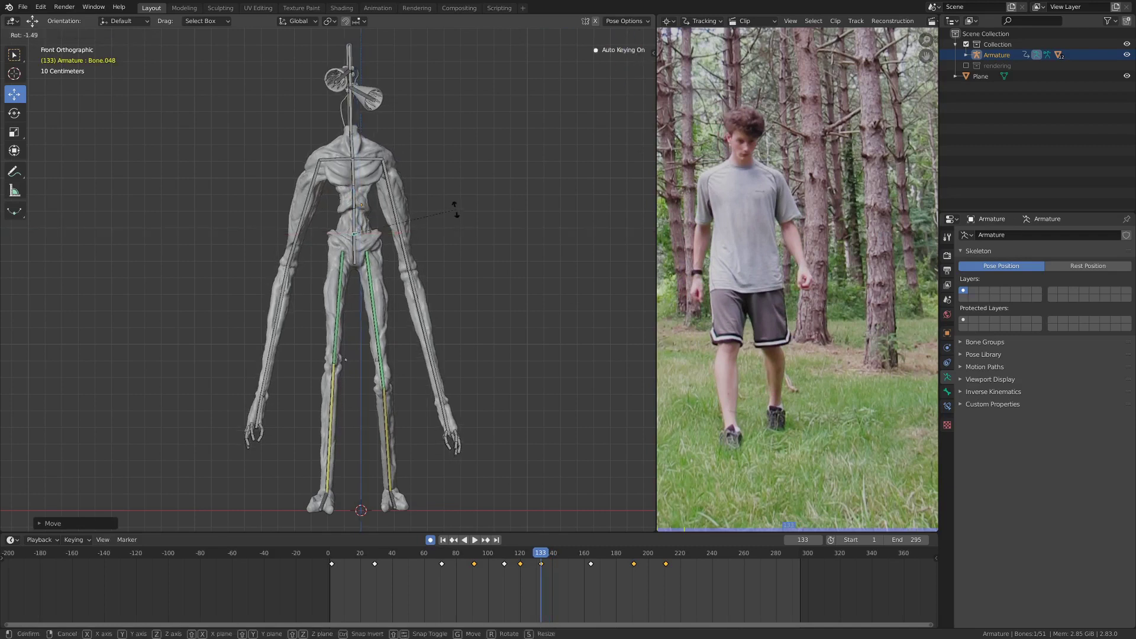
{"action": "left_click", "coordinate": [453, 212]}
At frame 143, shift the hip bone slightly more toward the creature's right and tilt the upper body that way.
{"action": "key", "text": "space"}
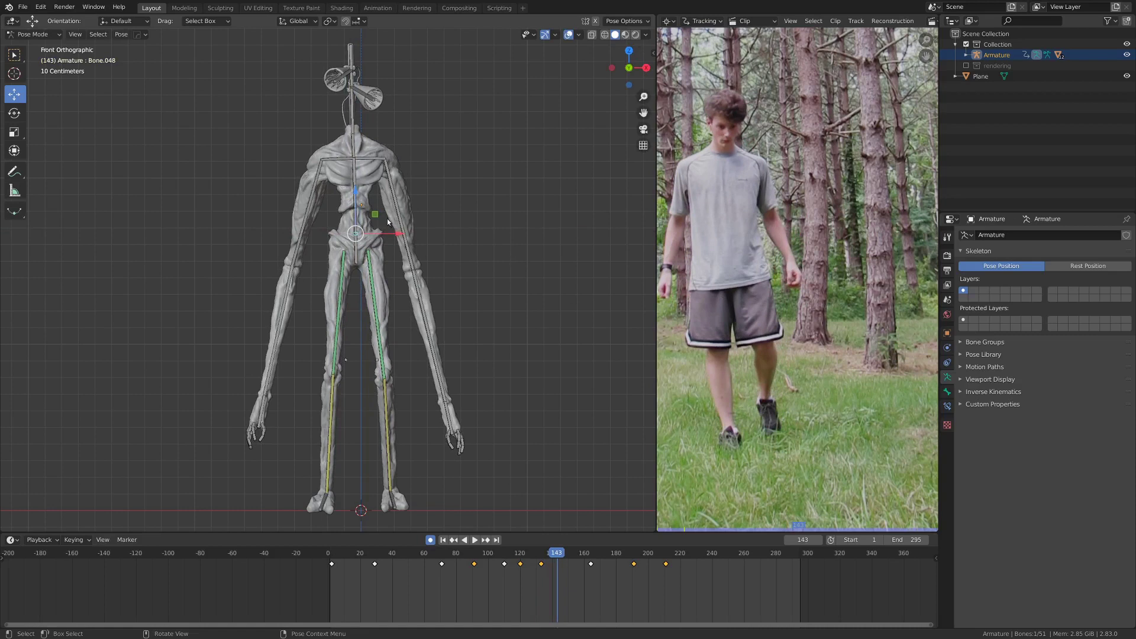
{"action": "left_click_drag", "start_coordinate": [376, 216], "coordinate": [369, 216]}
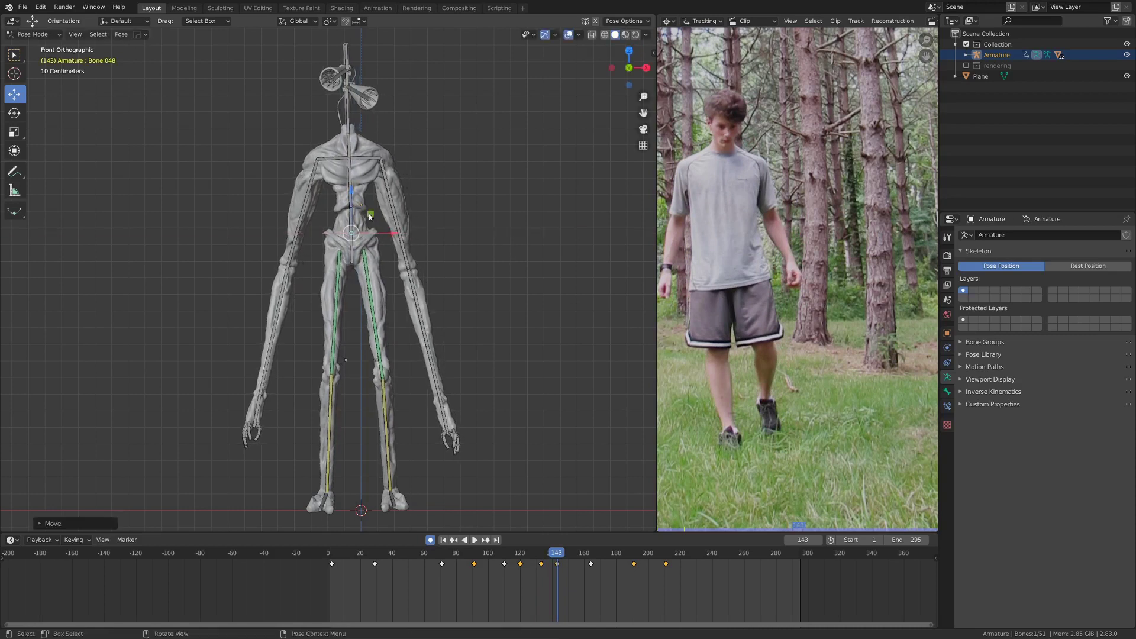
{"action": "key", "text": "r"}
{"action": "left_click", "coordinate": [512, 219]}
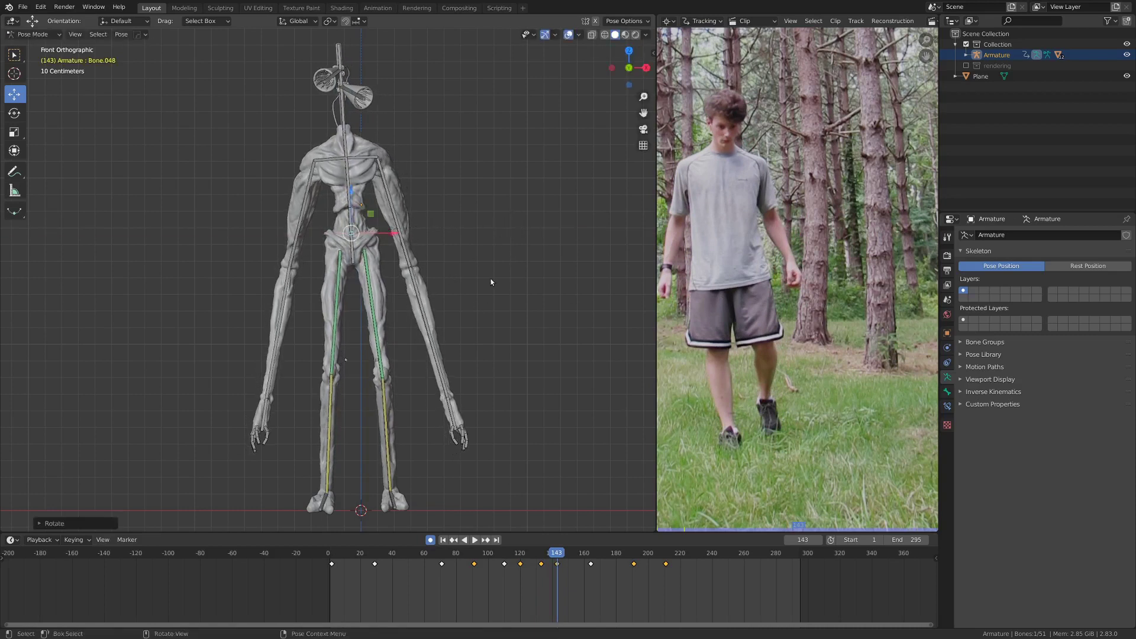
Examine the hip sway against the reference clip from frame 143 on, stepping frame by frame between 164 and 173.
{"action": "key", "text": "alt+a"}
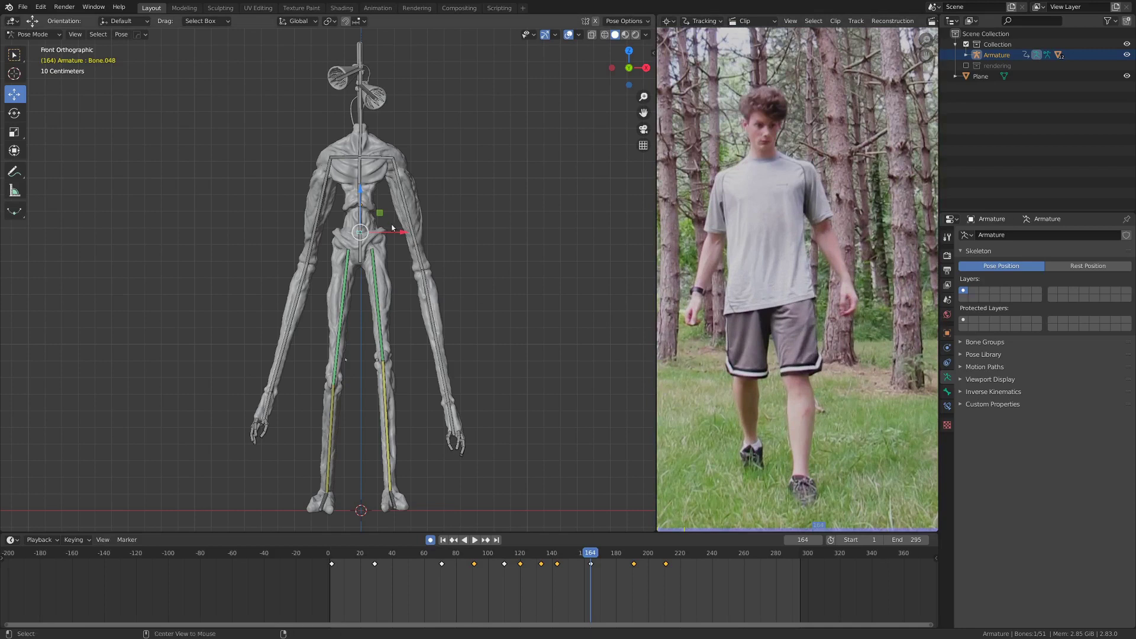
{"action": "key", "text": "Right"}
{"action": "key", "text": "Right"}
{"action": "key", "text": "Right"}
{"action": "key", "text": "Right"}
{"action": "key", "text": "Right"}
{"action": "key", "text": "Right"}
{"action": "key", "text": "Right"}
{"action": "key", "text": "Right"}
{"action": "key", "text": "Right"}
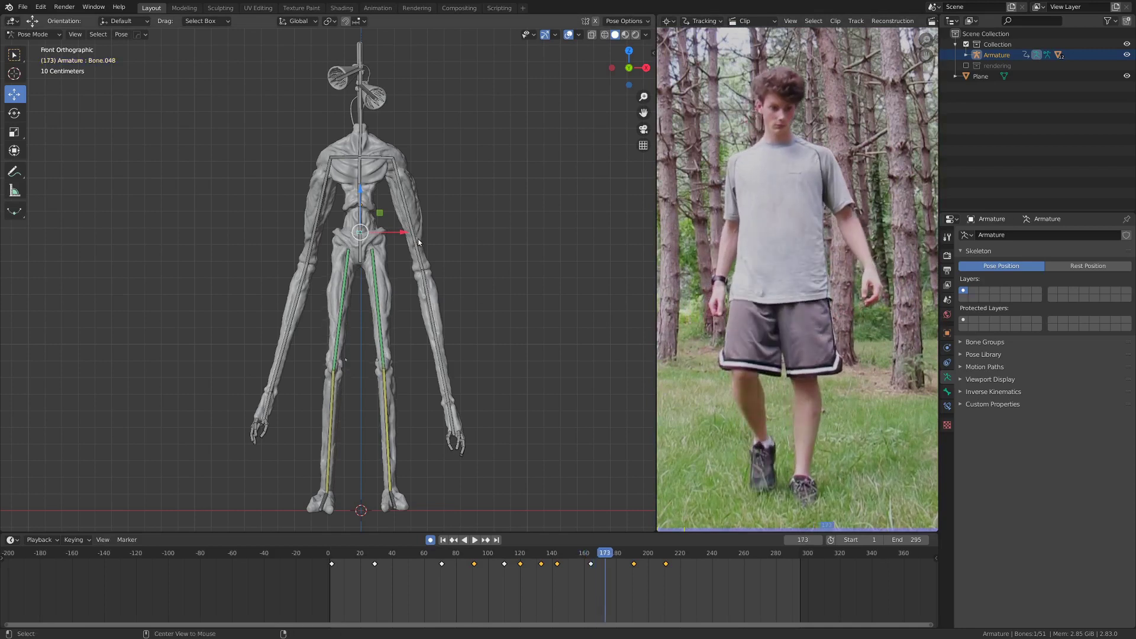
{"action": "key", "text": "Left"}
{"action": "key", "text": "Left"}
{"action": "key", "text": "Left"}
{"action": "key", "text": "Left"}
Shift the hip bone slightly toward the creature's left and adjust its tilt at frame 179.
{"action": "left_click_drag", "start_coordinate": [549, 587], "coordinate": [595, 590]}
{"action": "right_click_drag", "start_coordinate": [595, 590], "coordinate": [614, 588]}
{"action": "left_click_drag", "start_coordinate": [378, 211], "coordinate": [382, 211]}
{"action": "key", "text": "r"}
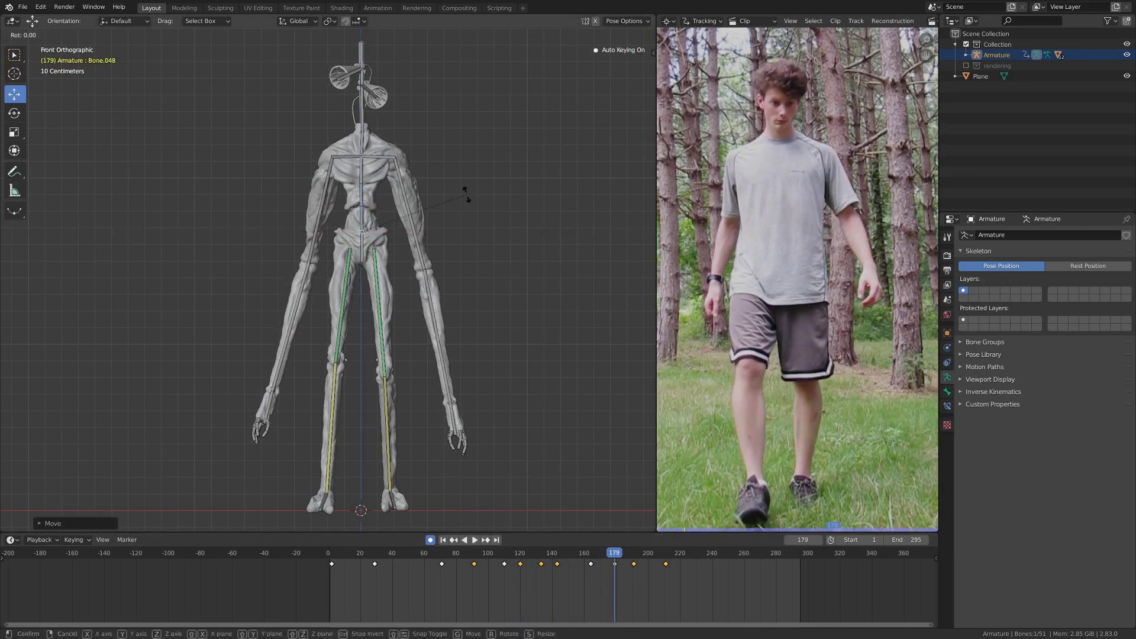
{"action": "left_click", "coordinate": [463, 192]}
Shift the hip bone slightly toward the creature's right and tilt it at frame 197.
{"action": "right_click_drag", "start_coordinate": [630, 613], "coordinate": [643, 580]}
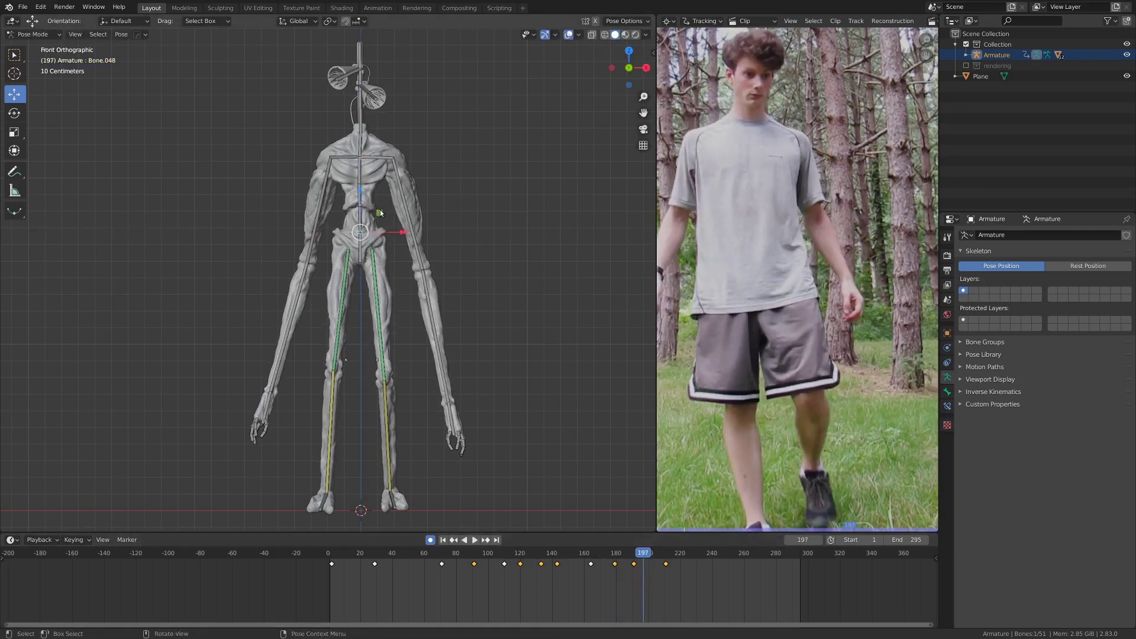
{"action": "left_click_drag", "start_coordinate": [378, 213], "coordinate": [373, 212]}
{"action": "key", "text": "r"}
{"action": "left_click", "coordinate": [486, 233]}
At frame 221, move the hip bone a little forward and toward the creature's left in top view.
{"action": "mouse_move", "coordinate": [659, 584]}
{"action": "right_mouse_down"}
{"action": "mouse_move", "coordinate": [626, 577]}
{"action": "mouse_move", "coordinate": [661, 579]}
{"action": "right_mouse_up"}
{"action": "left_click_drag", "start_coordinate": [661, 578], "coordinate": [681, 573]}
{"action": "middle_click_drag", "start_coordinate": [414, 196], "coordinate": [371, 421]}
{"action": "scroll", "coordinate": [356, 411], "scroll_direction": "up", "scroll_amount": 3}
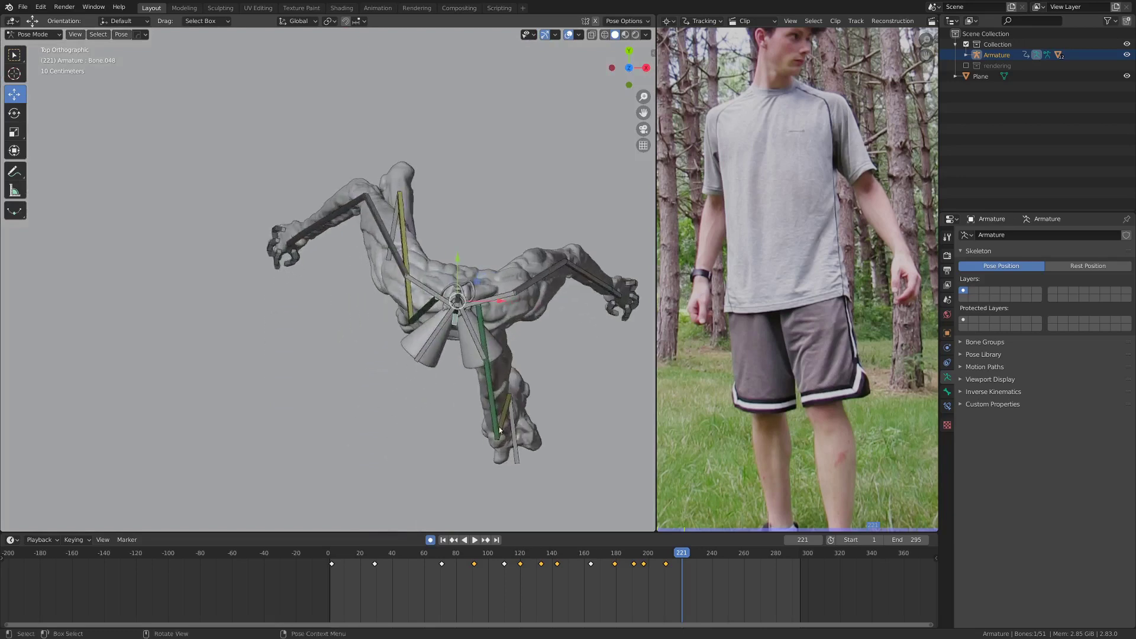
{"action": "key", "text": "g"}
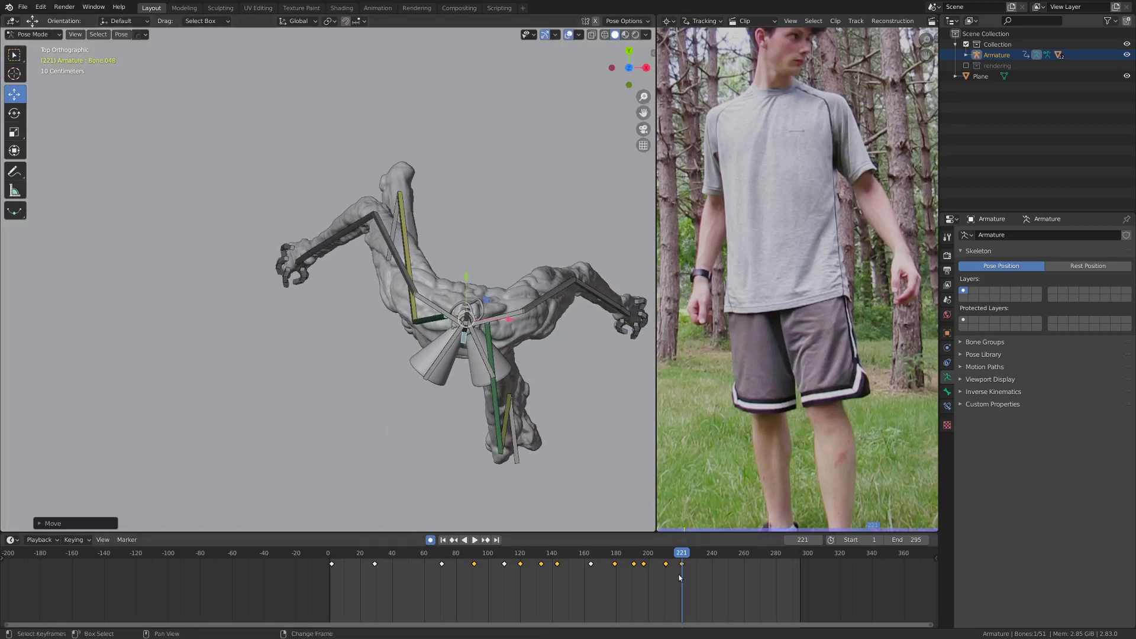
{"action": "mouse_move", "coordinate": [680, 577]}
{"action": "left_mouse_down"}
{"action": "mouse_move", "coordinate": [621, 572]}
{"action": "mouse_move", "coordinate": [685, 566]}
{"action": "left_mouse_up"}
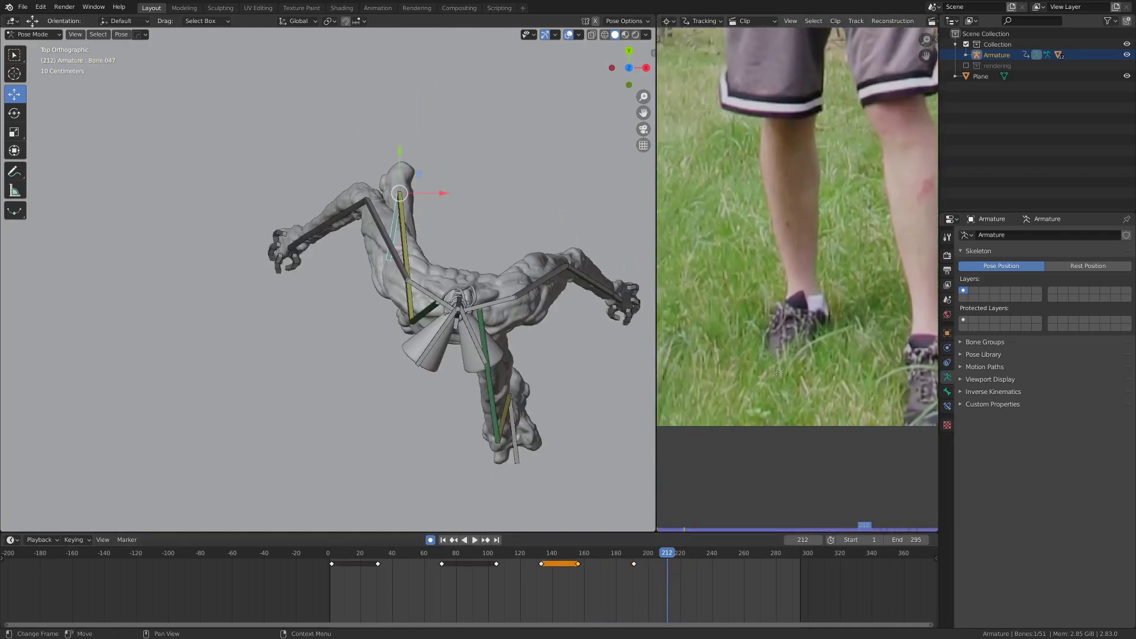
Compare the creature's right foot with a close-up of the reference walker's rear foot around frames 207 to 218.
{"action": "scroll", "coordinate": [796, 372], "scroll_direction": "up", "scroll_amount": 3}
{"action": "mouse_move", "coordinate": [777, 372]}
{"action": "middle_mouse_down"}
{"action": "mouse_move", "coordinate": [796, 373]}
{"action": "mouse_move", "coordinate": [787, 369]}
{"action": "middle_mouse_up"}
{"action": "right_click", "coordinate": [637, 573]}
{"action": "key", "text": "space"}
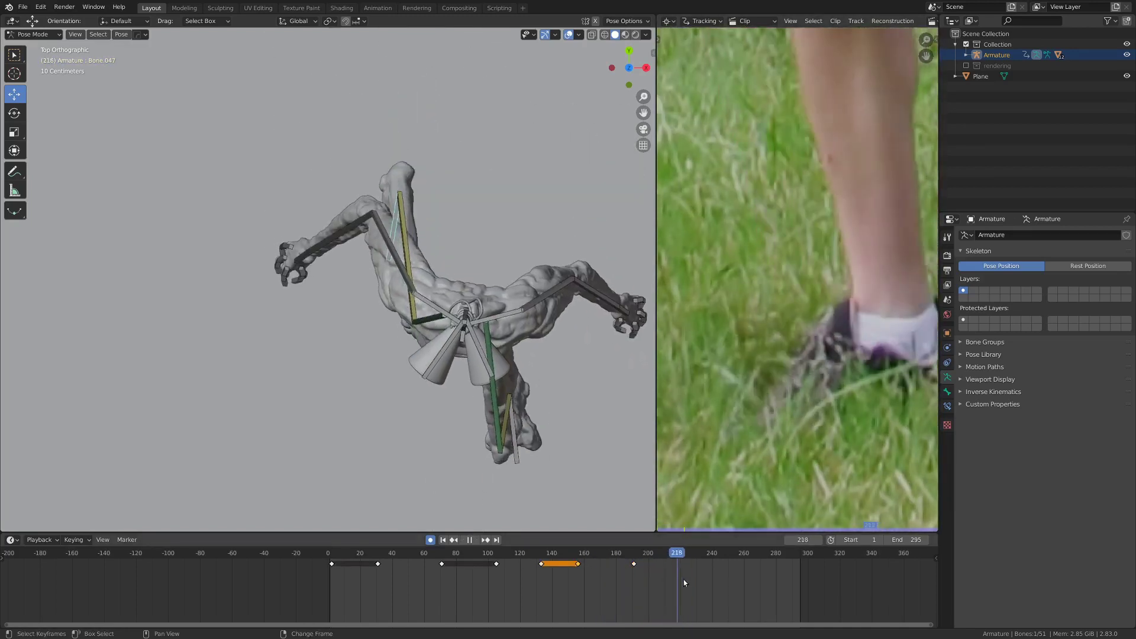
{"action": "left_click_drag", "start_coordinate": [683, 579], "coordinate": [661, 578]}
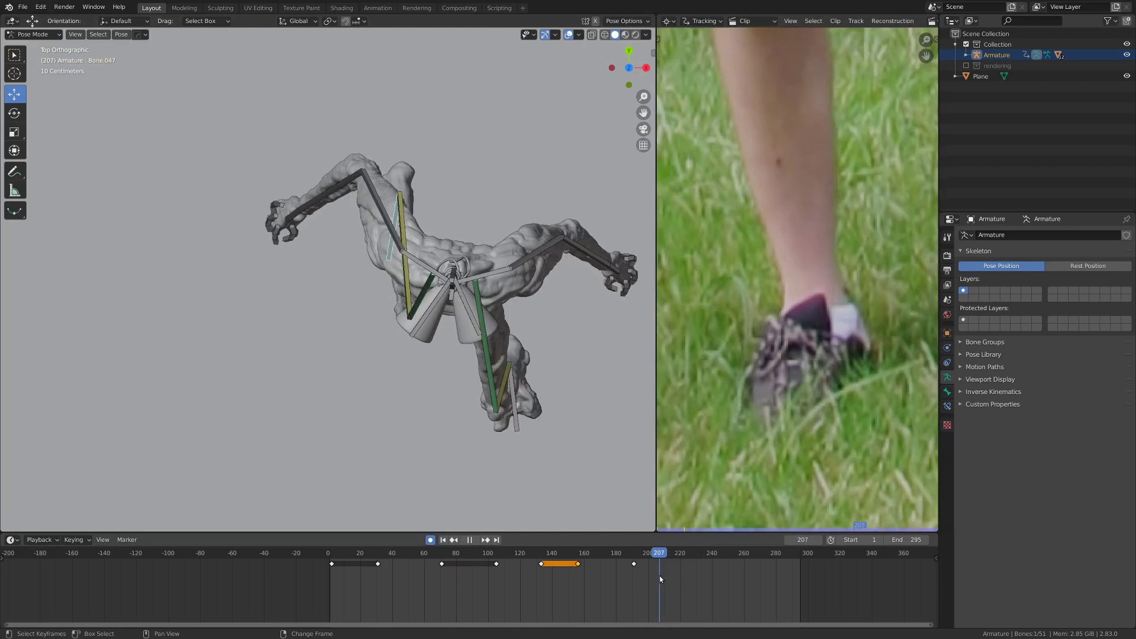
{"action": "key", "text": "space"}
Keyframe the right foot bone in its held pose at frame 207.
{"action": "middle_click_drag", "start_coordinate": [449, 414], "coordinate": [462, 352]}
{"action": "scroll", "coordinate": [461, 350], "scroll_direction": "up", "scroll_amount": 1}
{"action": "middle_click_drag", "start_coordinate": [308, 473], "coordinate": [478, 358], "text": "shift"}
{"action": "scroll", "coordinate": [478, 359], "scroll_direction": "down", "scroll_amount": 2, "text": "alt"}
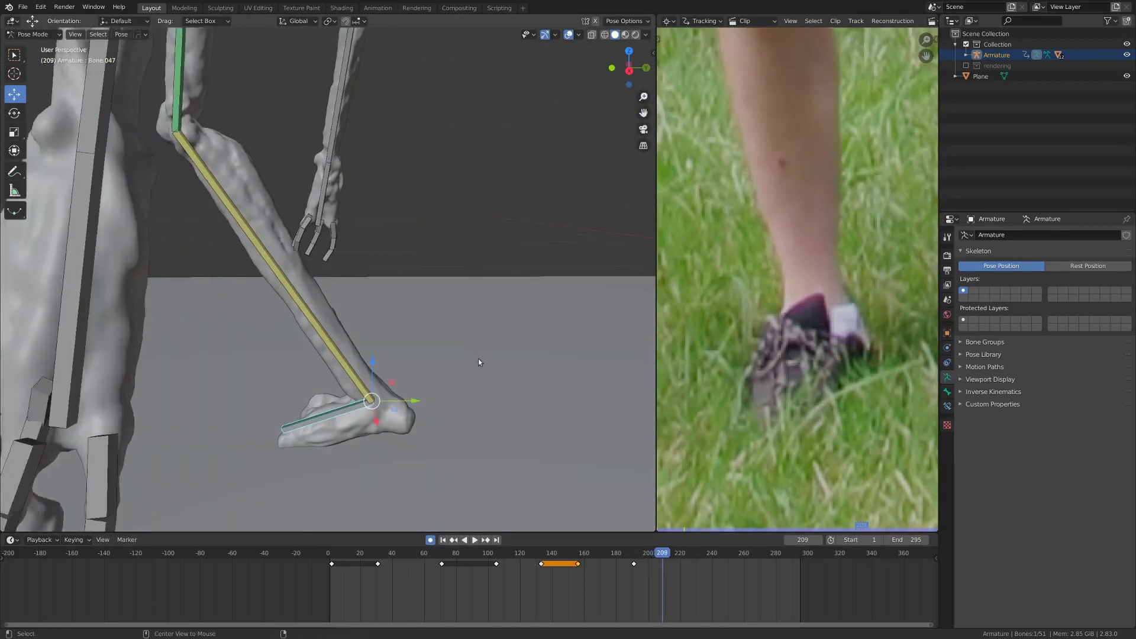
{"action": "scroll", "coordinate": [473, 364], "scroll_direction": "up", "scroll_amount": 3, "text": "alt"}
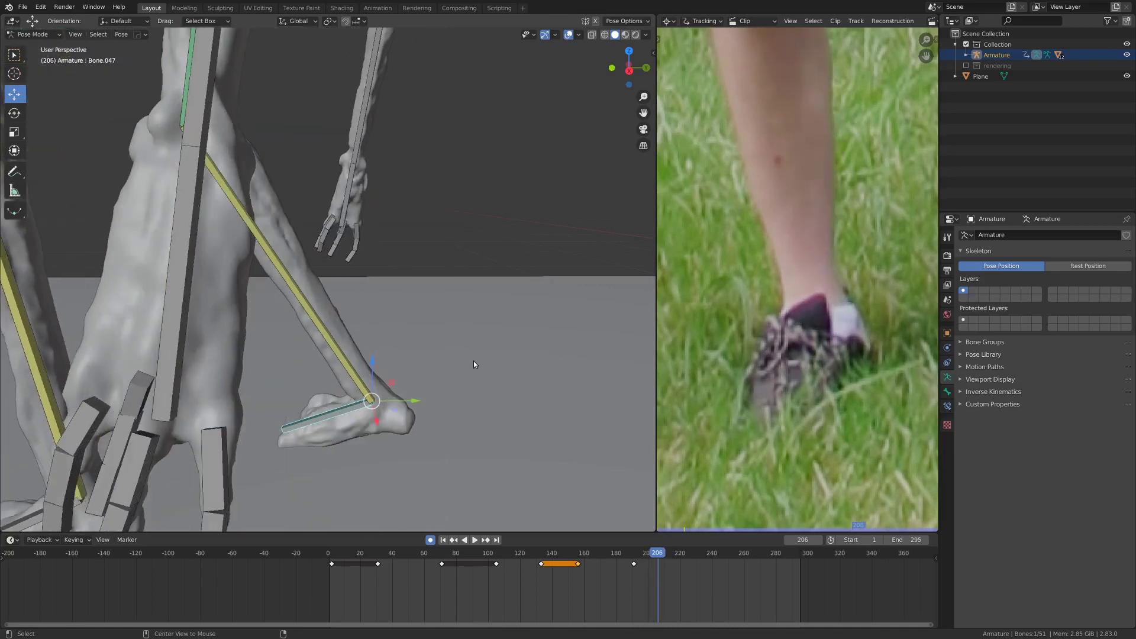
{"action": "scroll", "coordinate": [473, 364], "scroll_direction": "down", "scroll_amount": 1, "text": "alt"}
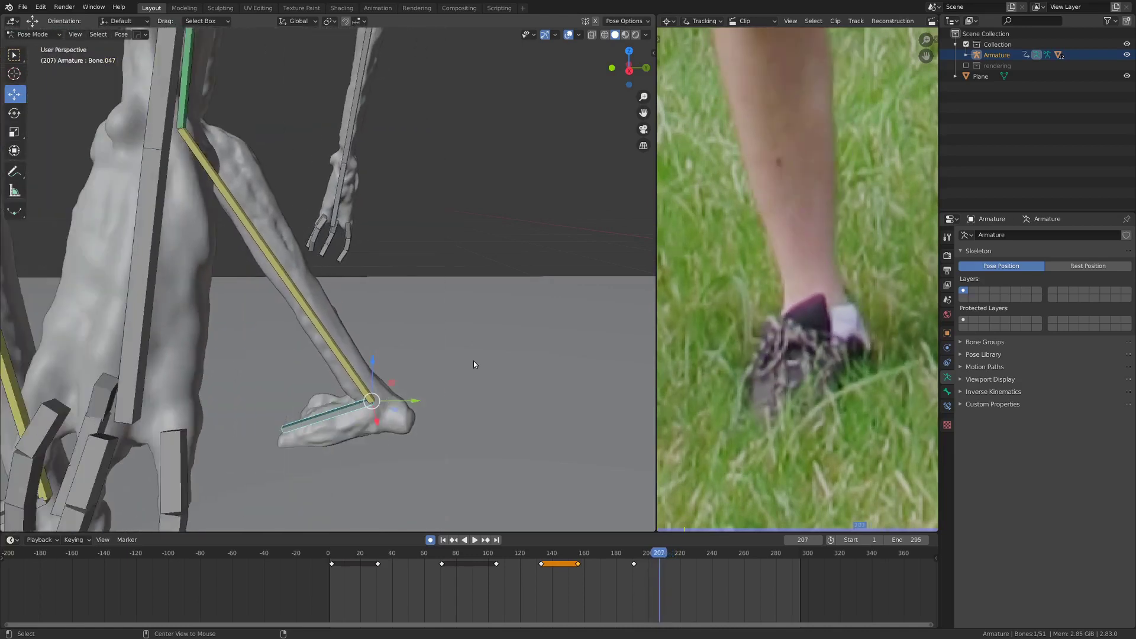
{"action": "left_click", "coordinate": [439, 384]}
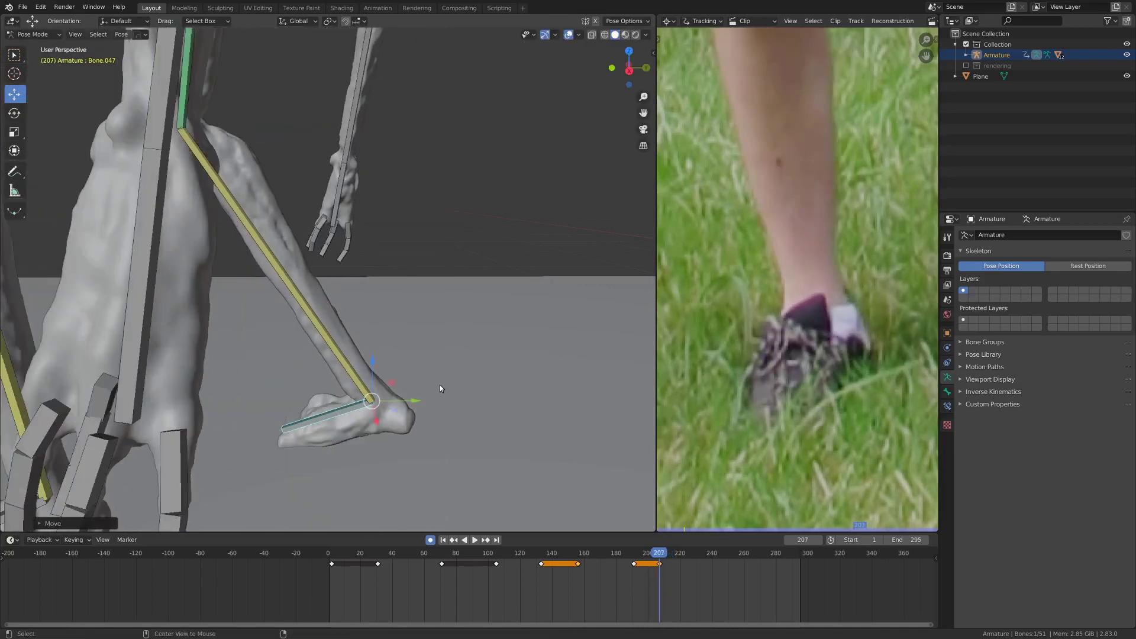
Rotate the right foot bone outward at frame 219 and check the pivot against the reference from frame 208.
{"action": "scroll", "coordinate": [438, 384], "scroll_direction": "down", "scroll_amount": 11, "text": "alt"}
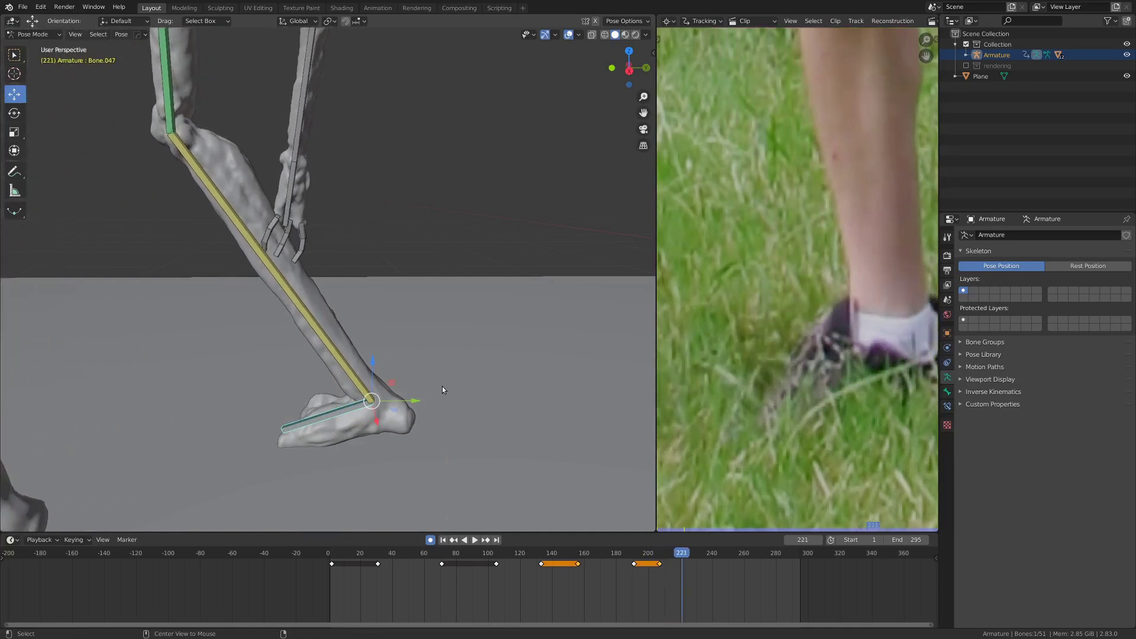
{"action": "middle_click_drag", "start_coordinate": [442, 386], "coordinate": [415, 373]}
{"action": "left_click_drag", "start_coordinate": [348, 322], "coordinate": [337, 313]}
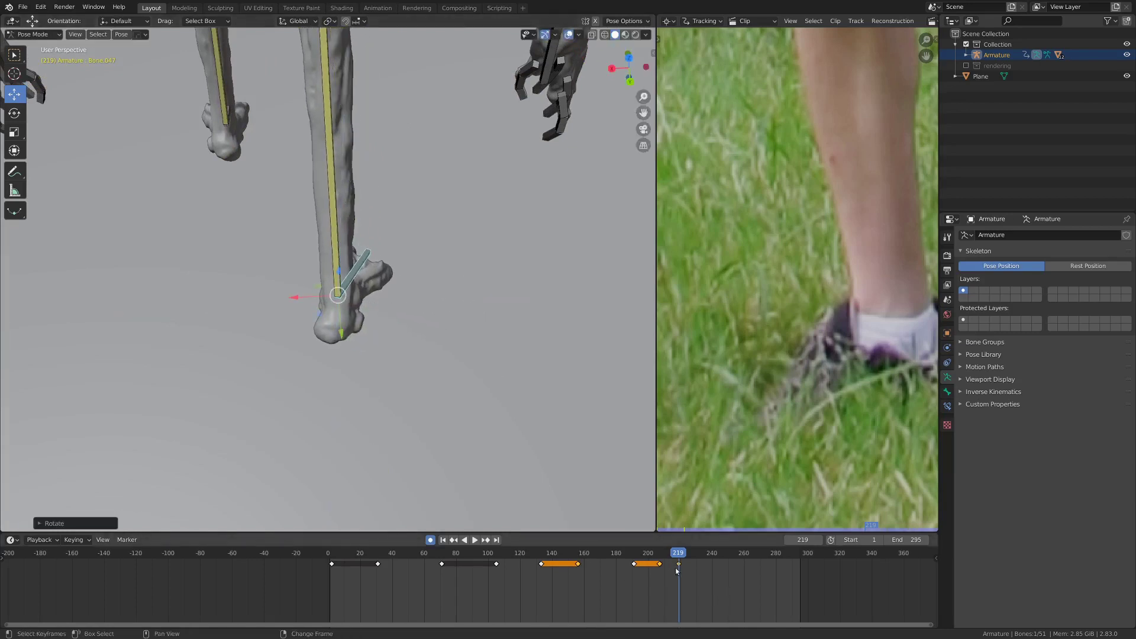
{"action": "mouse_move", "coordinate": [675, 567]}
{"action": "right_mouse_down", "text": "shift"}
{"action": "mouse_move", "coordinate": [606, 568]}
{"action": "mouse_move", "coordinate": [661, 565]}
{"action": "right_mouse_up", "text": "shift"}
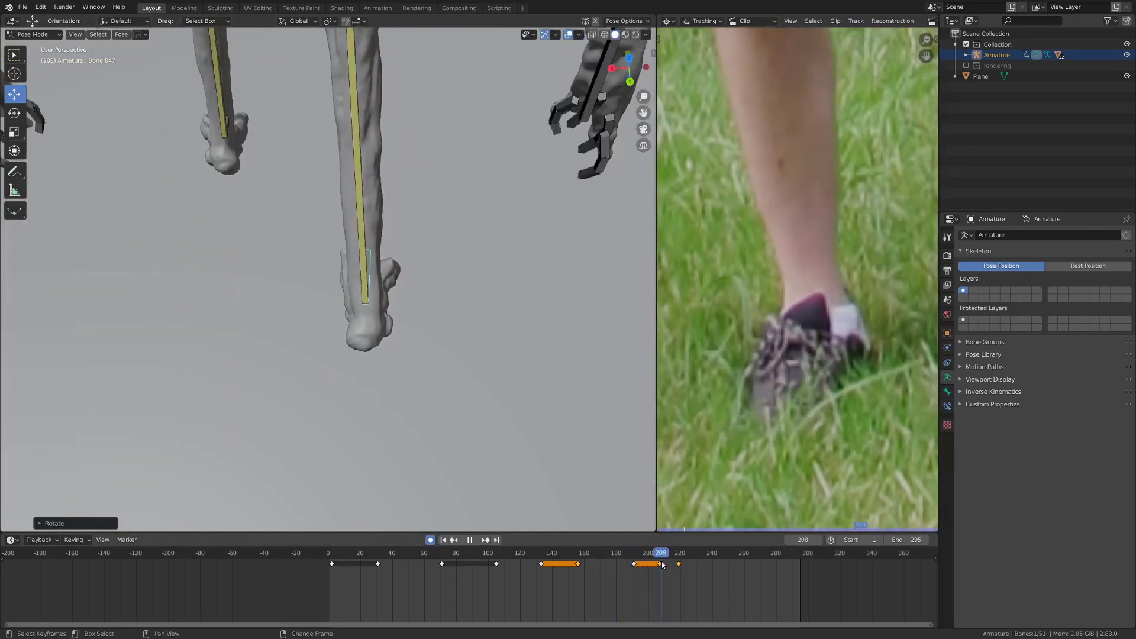
{"action": "mouse_move", "coordinate": [662, 564]}
{"action": "left_mouse_down"}
{"action": "mouse_move", "coordinate": [621, 566]}
{"action": "mouse_move", "coordinate": [679, 567]}
{"action": "left_mouse_up"}
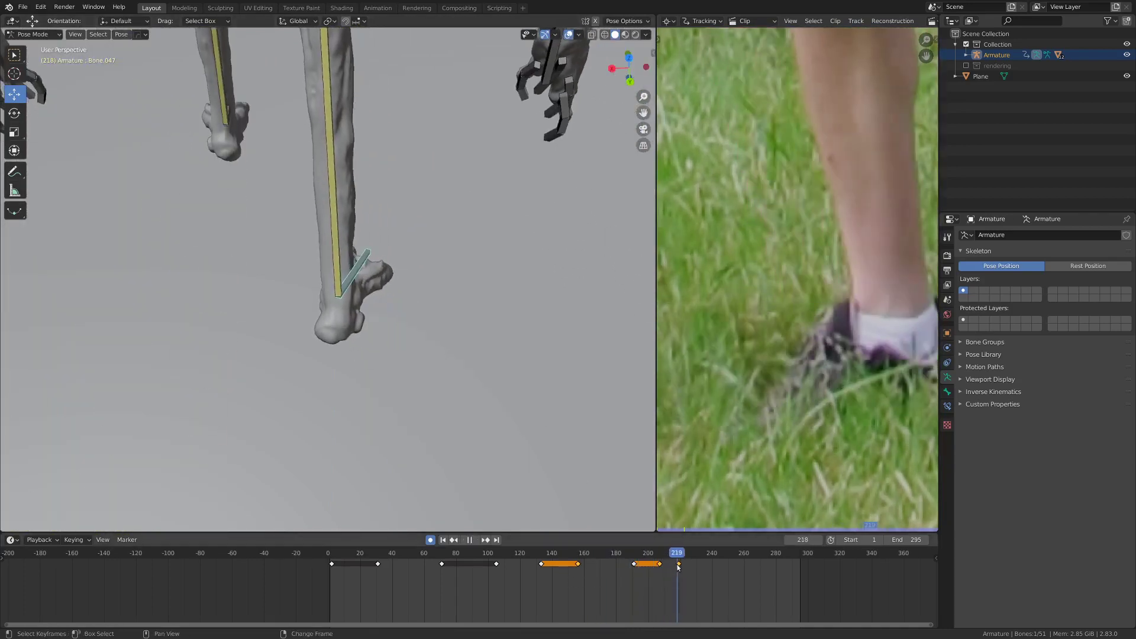
Review the whole creature's pose at frame 219, and its walk from frame 33 to frame 110.
{"action": "scroll", "coordinate": [772, 359], "scroll_direction": "down", "scroll_amount": 3}
{"action": "scroll", "coordinate": [345, 298], "scroll_direction": "down", "scroll_amount": 4}
{"action": "middle_click_drag", "start_coordinate": [345, 299], "coordinate": [429, 299]}
{"action": "scroll", "coordinate": [399, 306], "scroll_direction": "down", "scroll_amount": 5}
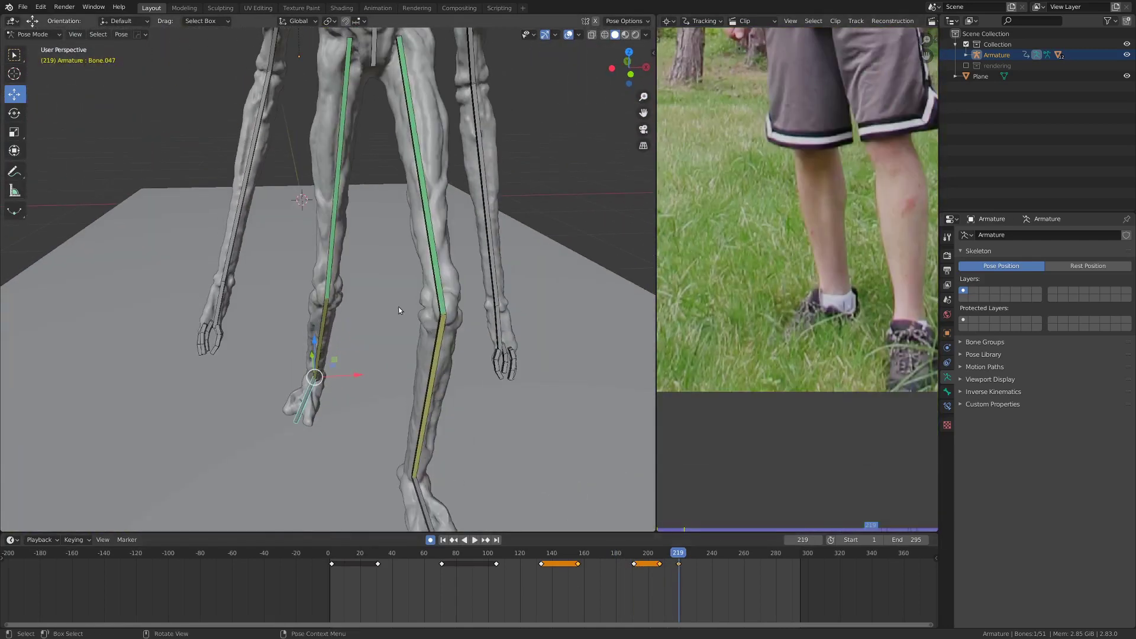
{"action": "scroll", "coordinate": [364, 294], "scroll_direction": "up", "scroll_amount": 5}
{"action": "middle_click_drag", "start_coordinate": [327, 246], "coordinate": [327, 301], "text": "shift"}
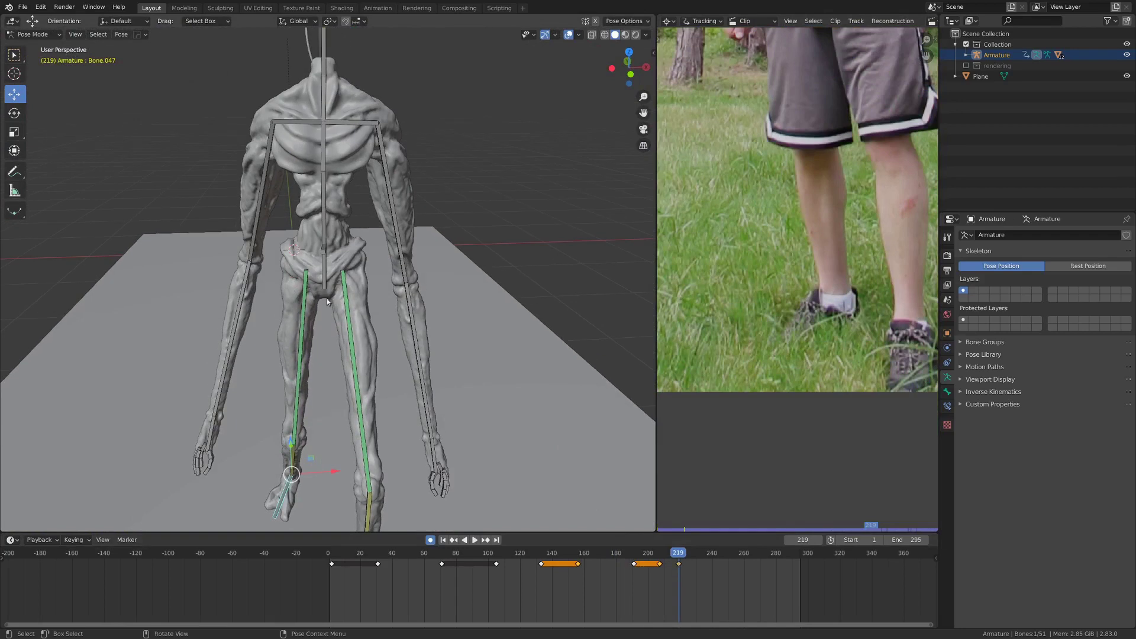
{"action": "right_click_drag", "start_coordinate": [671, 576], "coordinate": [545, 589], "text": "shift"}
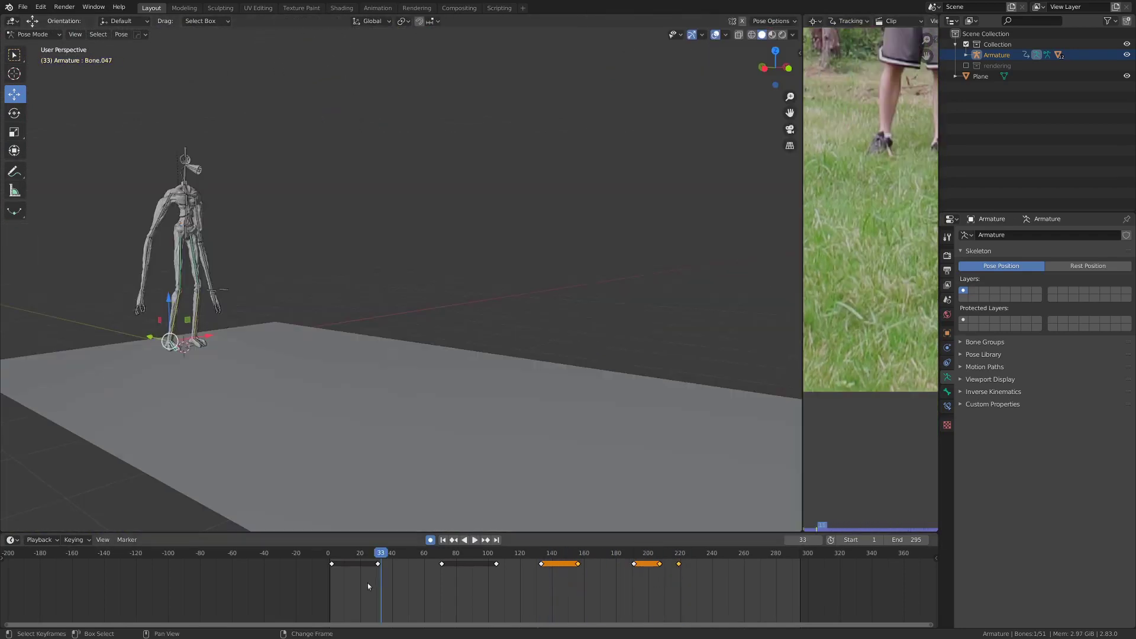
{"action": "right_click_drag", "start_coordinate": [367, 583], "coordinate": [503, 594]}
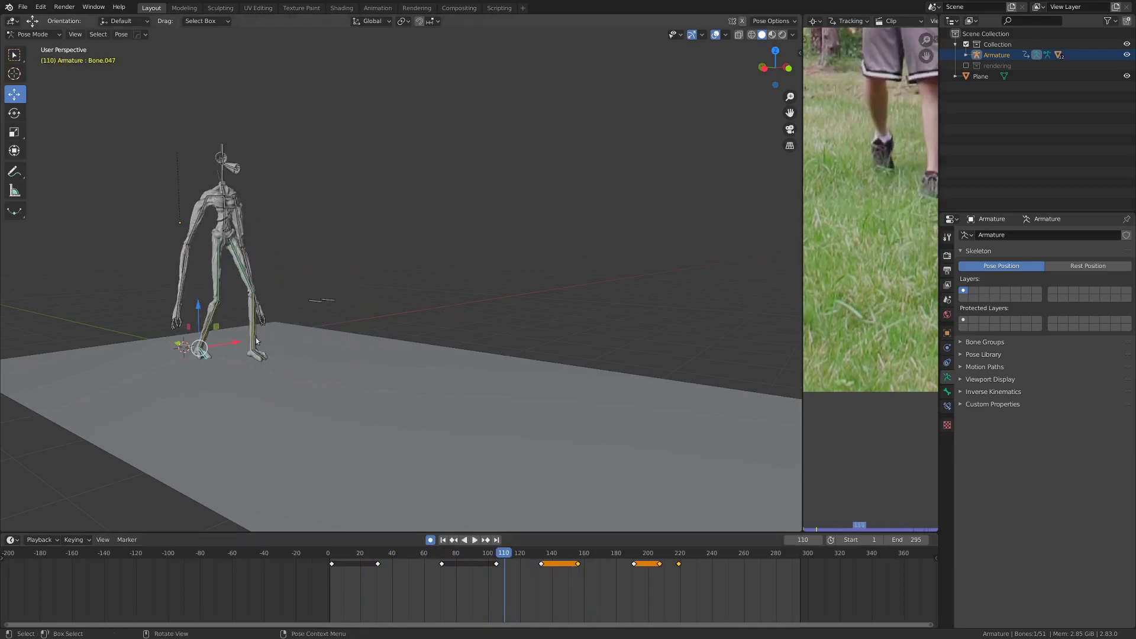
Compare the first step's foot movement from the side with the reference clip between frames 38 and 65.
{"action": "scroll", "coordinate": [264, 427], "scroll_direction": "up", "scroll_amount": 2}
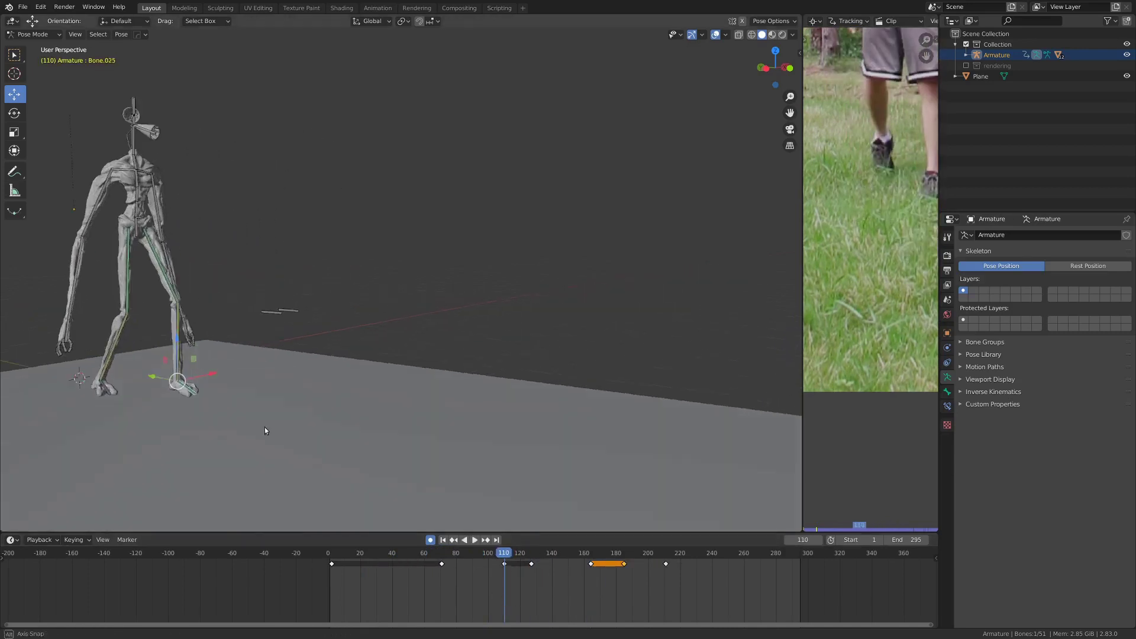
{"action": "middle_click_drag", "start_coordinate": [264, 427], "coordinate": [472, 399]}
{"action": "right_click_drag", "start_coordinate": [378, 594], "coordinate": [433, 586]}
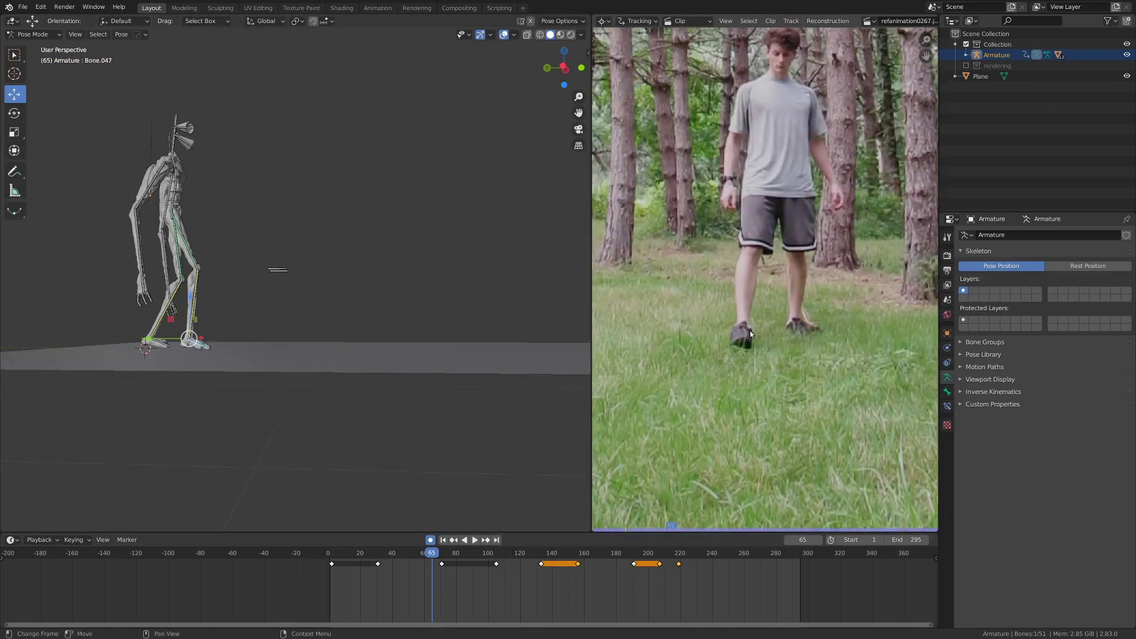
{"action": "right_click", "coordinate": [345, 577]}
{"action": "key", "text": "space"}
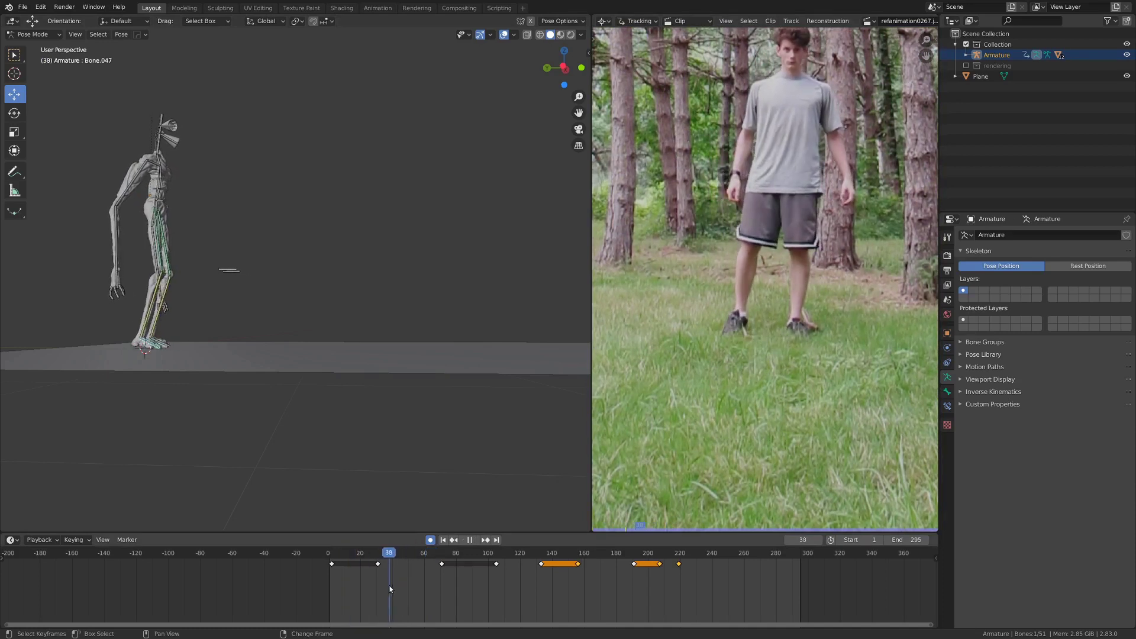
{"action": "key", "text": "space"}
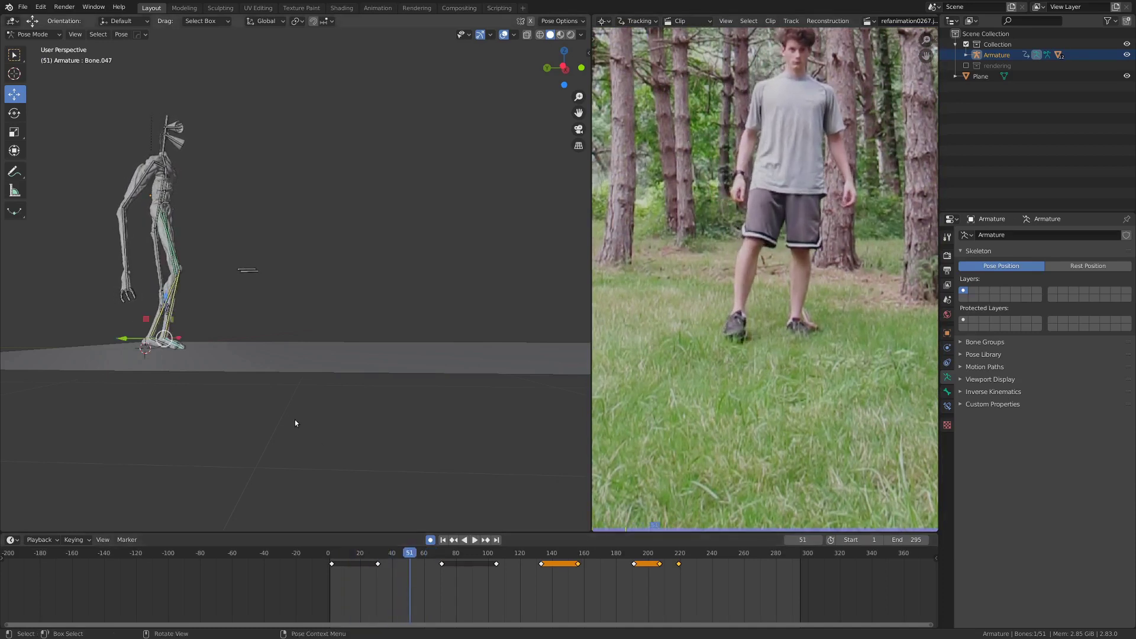
Examine the right foot's first swing up close in side view against the reference clip, stepping between frames 37 and 69.
{"action": "key", "text": "KP_3"}
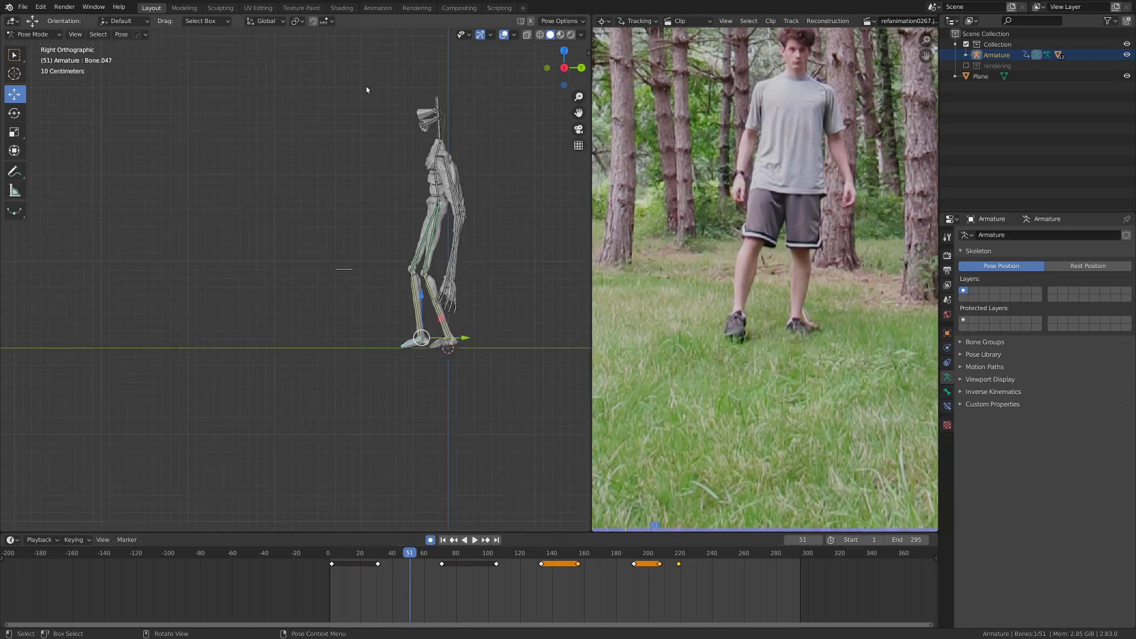
{"action": "scroll", "coordinate": [467, 257], "scroll_direction": "up", "scroll_amount": 2}
{"action": "middle_click_drag", "start_coordinate": [467, 257], "coordinate": [431, 270], "text": "shift"}
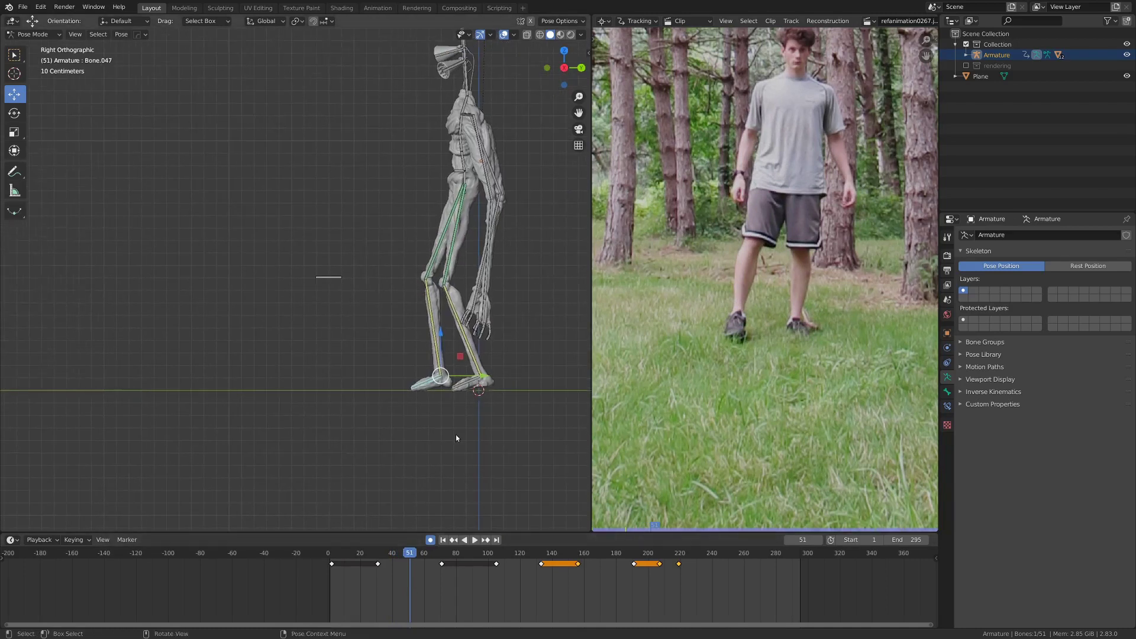
{"action": "scroll", "coordinate": [456, 436], "scroll_direction": "up", "scroll_amount": 2}
{"action": "middle_click_drag", "start_coordinate": [461, 467], "coordinate": [320, 461], "text": "shift"}
{"action": "scroll", "coordinate": [687, 386], "scroll_direction": "up", "scroll_amount": 4}
{"action": "middle_click_drag", "start_coordinate": [632, 449], "coordinate": [754, 388]}
{"action": "key", "text": "Right"}
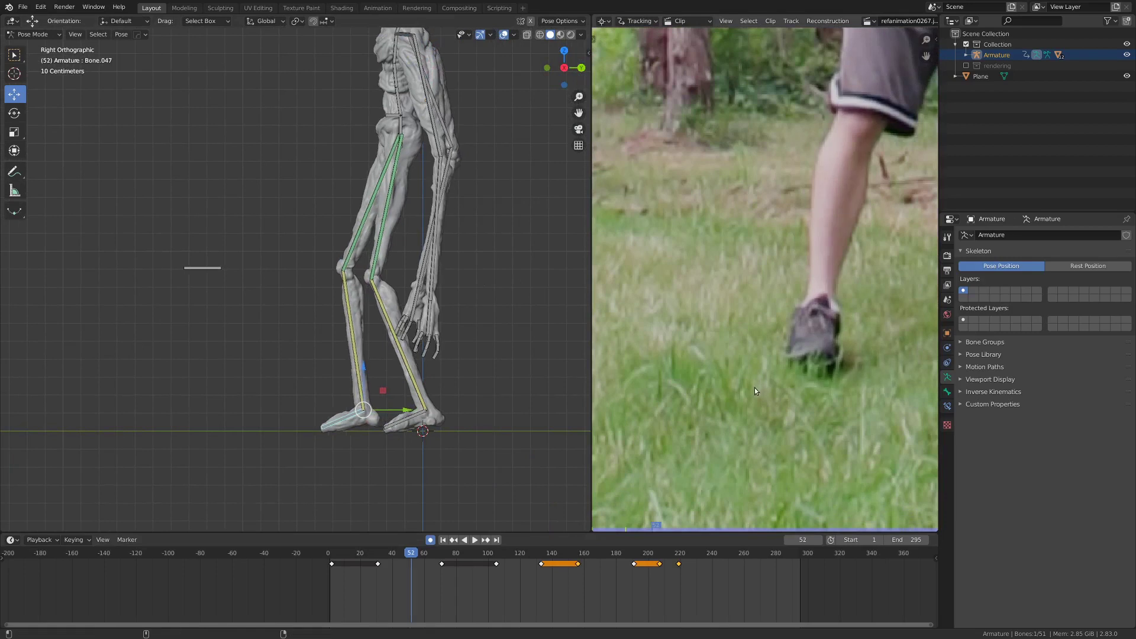
{"action": "key", "text": "Right"}
{"action": "key", "text": "Right"}
{"action": "key", "text": "Right"}
{"action": "key", "text": "Right"}
{"action": "key", "text": "Right"}
{"action": "key", "text": "Right"}
{"action": "key", "text": "Right"}
{"action": "key", "text": "Right"}
{"action": "key", "text": "Right"}
{"action": "key", "text": "Right"}
{"action": "key", "text": "Right"}
{"action": "key", "text": "Right"}
{"action": "key", "text": "Right"}
{"action": "key", "text": "Right"}
{"action": "key", "text": "Right"}
{"action": "key", "text": "Right"}
{"action": "key", "text": "Right"}
{"action": "key", "text": "Left"}
{"action": "key", "text": "Left"}
{"action": "key", "text": "Left"}
{"action": "key", "text": "Left"}
{"action": "key", "text": "Left"}
{"action": "key", "text": "Left"}
{"action": "key", "text": "Left"}
{"action": "key", "text": "Left"}
{"action": "key", "text": "Left"}
{"action": "key", "text": "Left"}
{"action": "key", "text": "Left"}
{"action": "key", "text": "Left"}
{"action": "key", "text": "Left"}
{"action": "key", "text": "Left"}
{"action": "key", "text": "Left"}
{"action": "key", "text": "Left"}
{"action": "key", "text": "Left"}
{"action": "key", "text": "Left"}
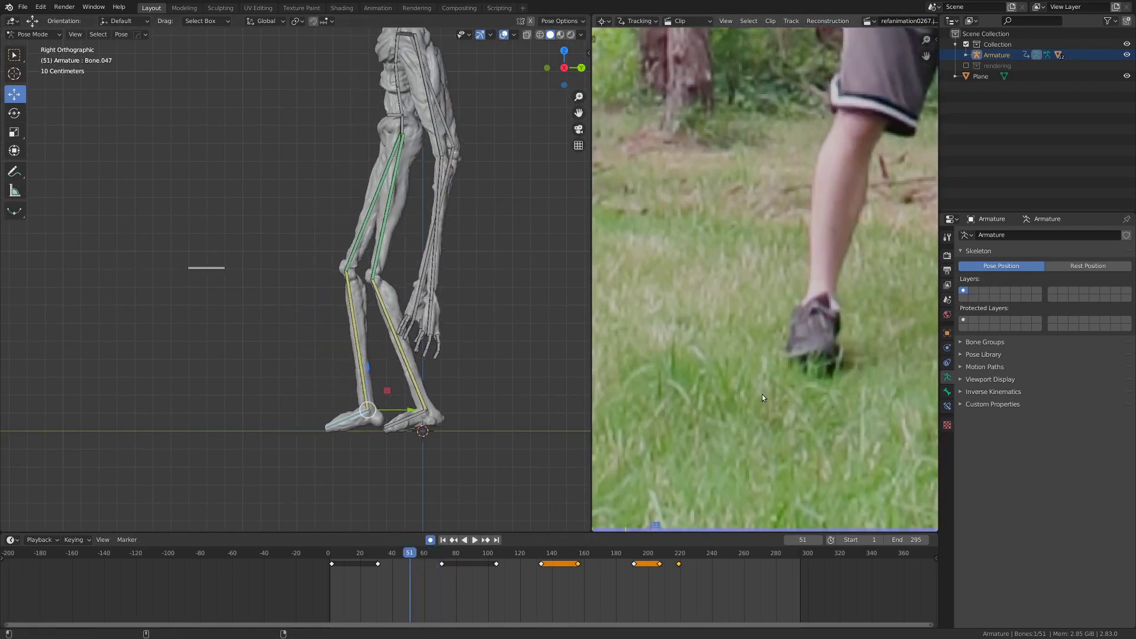
{"action": "key", "text": "Left"}
{"action": "key", "text": "Left"}
{"action": "key", "text": "Left"}
{"action": "key", "text": "Left"}
{"action": "key", "text": "Left"}
{"action": "key", "text": "Left"}
{"action": "key", "text": "Left"}
{"action": "key", "text": "Left"}
{"action": "key", "text": "Left"}
{"action": "key", "text": "Left"}
{"action": "key", "text": "Left"}
{"action": "key", "text": "Left"}
{"action": "key", "text": "Left"}
{"action": "key", "text": "Left"}
{"action": "key", "text": "Right"}
{"action": "key", "text": "Right"}
{"action": "key", "text": "Right"}
{"action": "key", "text": "Right"}
{"action": "key", "text": "Right"}
{"action": "key", "text": "Right"}
{"action": "key", "text": "Right"}
{"action": "key", "text": "Right"}
{"action": "key", "text": "Right"}
{"action": "key", "text": "Right"}
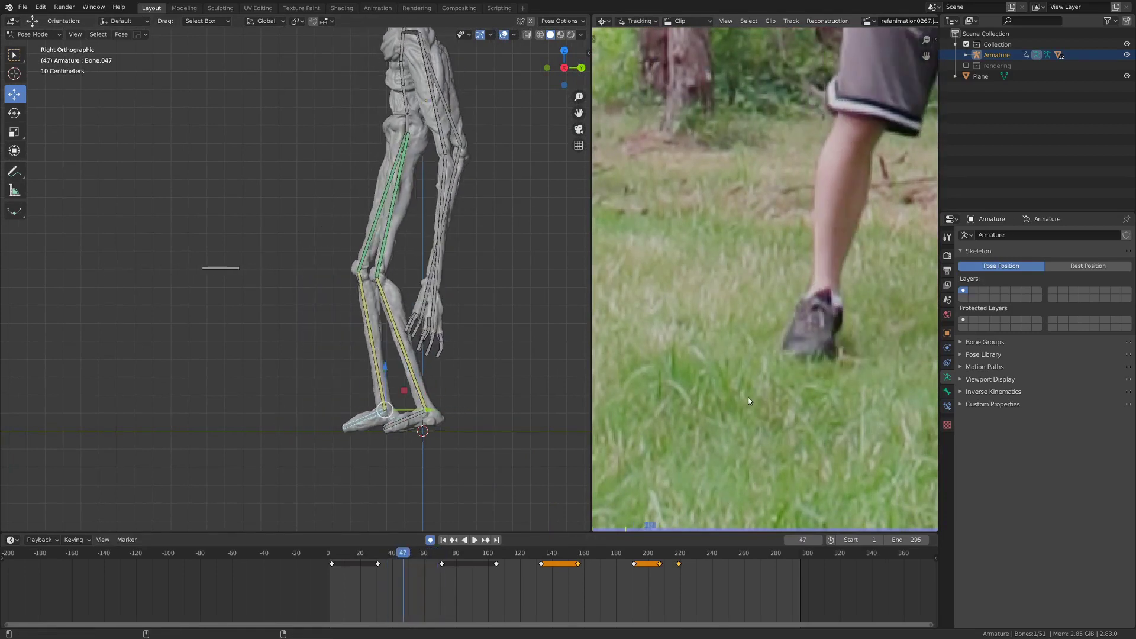
{"action": "key", "text": "Right"}
{"action": "key", "text": "Right"}
{"action": "key", "text": "Right"}
{"action": "key", "text": "Right"}
{"action": "key", "text": "Right"}
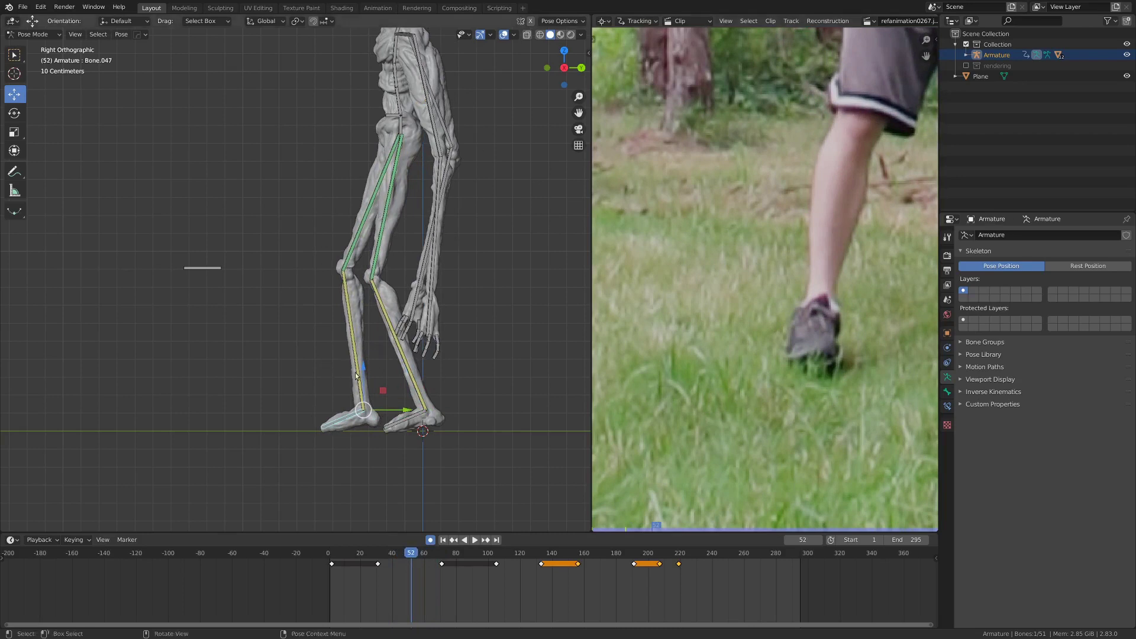
Raise the right foot bone at frame 52 and rotate it slightly so the foot sits more level.
{"action": "left_click_drag", "start_coordinate": [363, 368], "coordinate": [367, 355]}
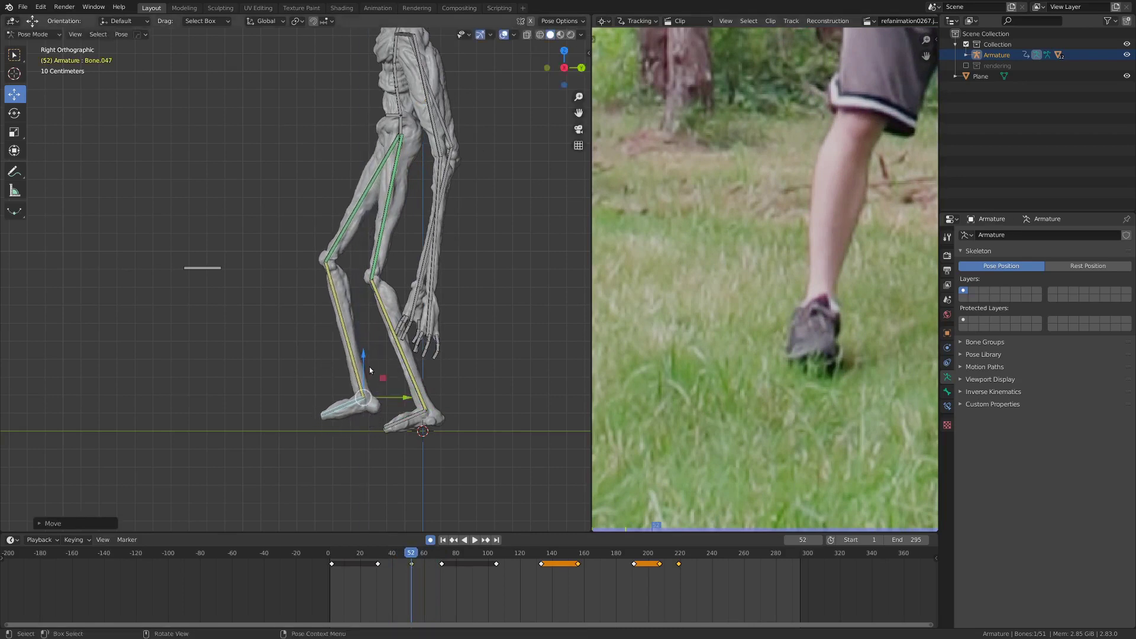
{"action": "scroll", "coordinate": [370, 367], "scroll_direction": "down", "scroll_amount": 13, "text": "alt"}
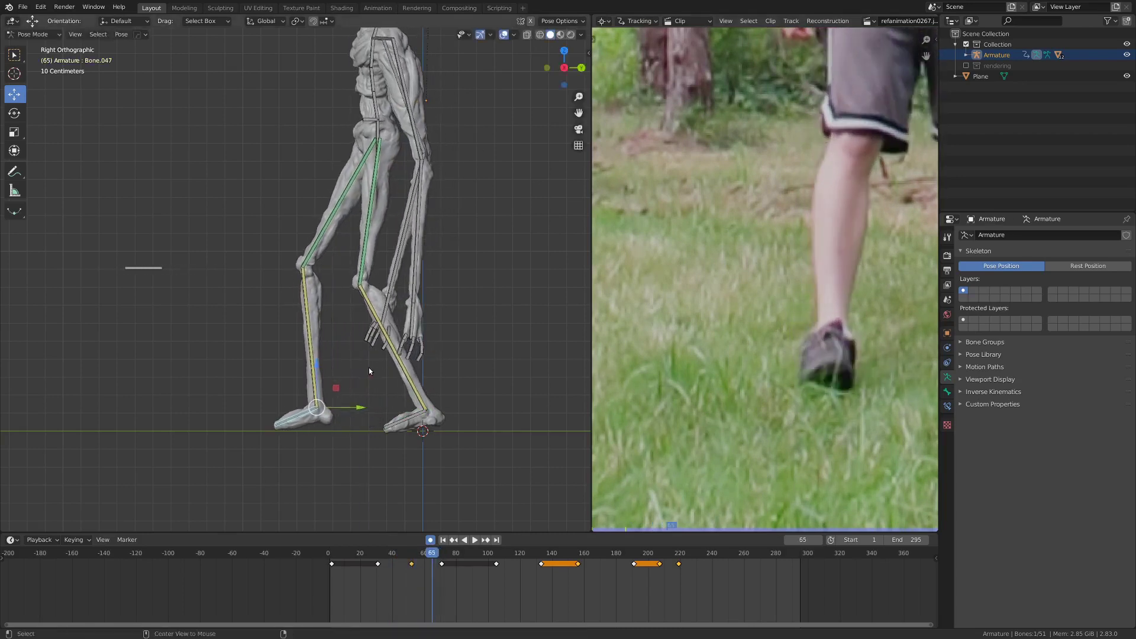
{"action": "scroll", "coordinate": [368, 367], "scroll_direction": "up", "scroll_amount": 13, "text": "alt"}
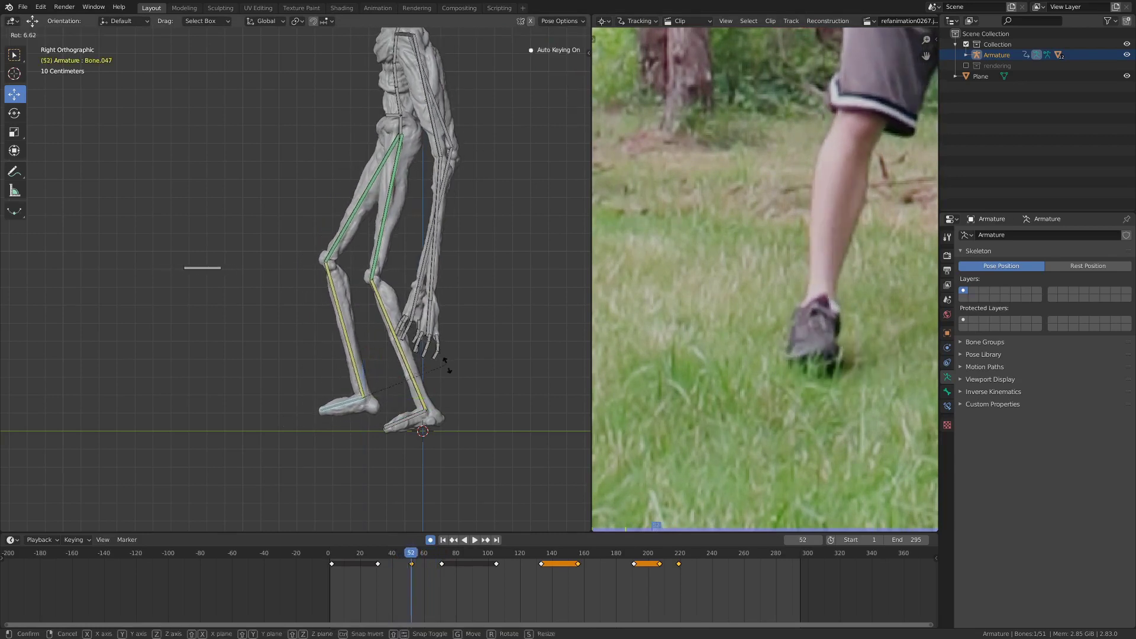
Rotate the right foot bone toes-down at frame 42 to match the push-off in the reference clip.
{"action": "scroll", "coordinate": [449, 377], "scroll_direction": "up", "scroll_amount": 18, "text": "alt"}
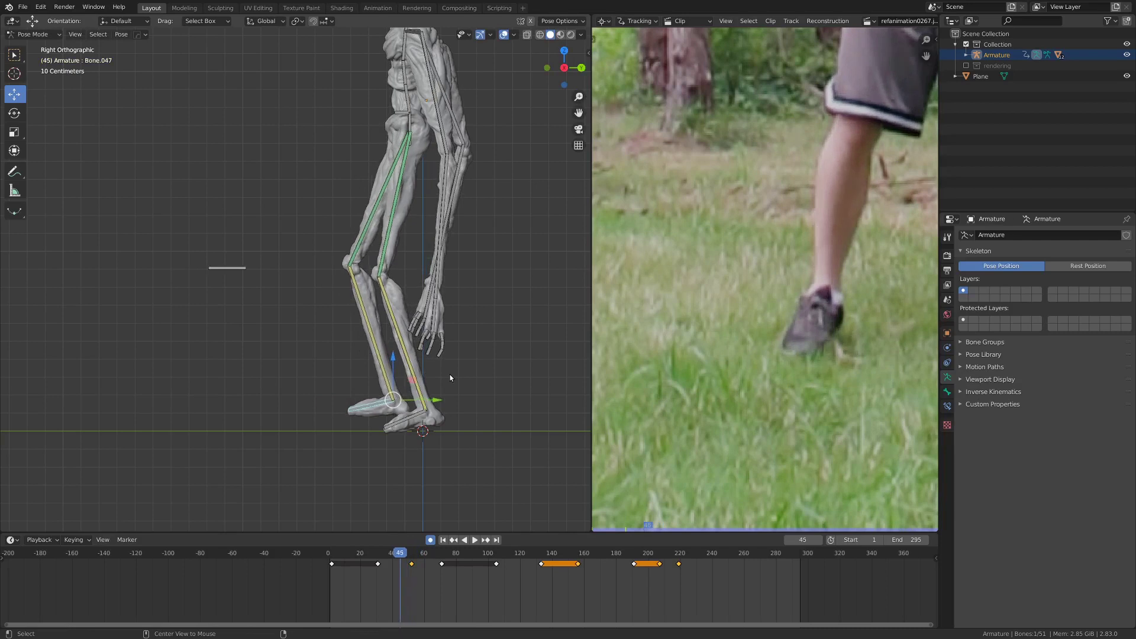
{"action": "scroll", "coordinate": [450, 377], "scroll_direction": "down", "scroll_amount": 8, "text": "alt"}
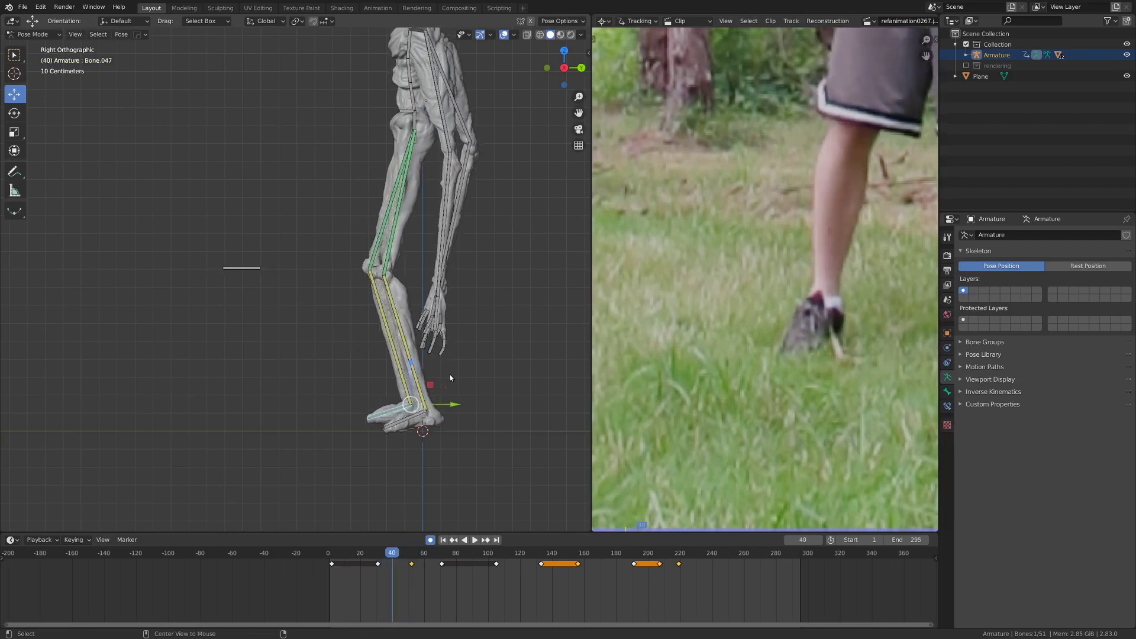
{"action": "key", "text": "r"}
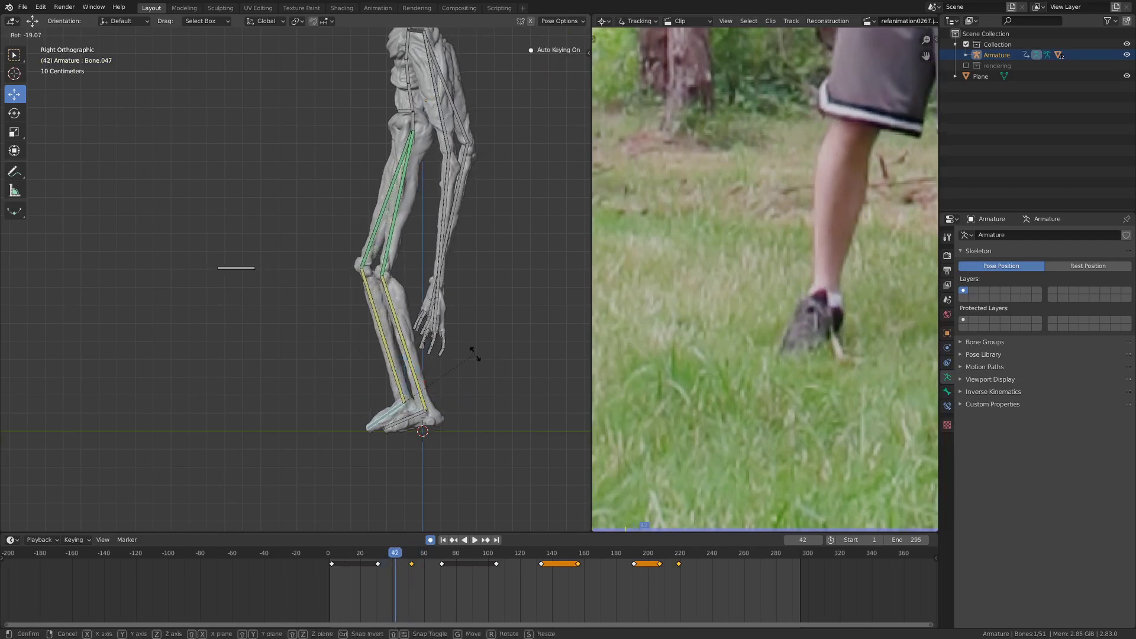
{"action": "scroll", "coordinate": [475, 355], "scroll_direction": "down", "scroll_amount": 20, "text": "alt"}
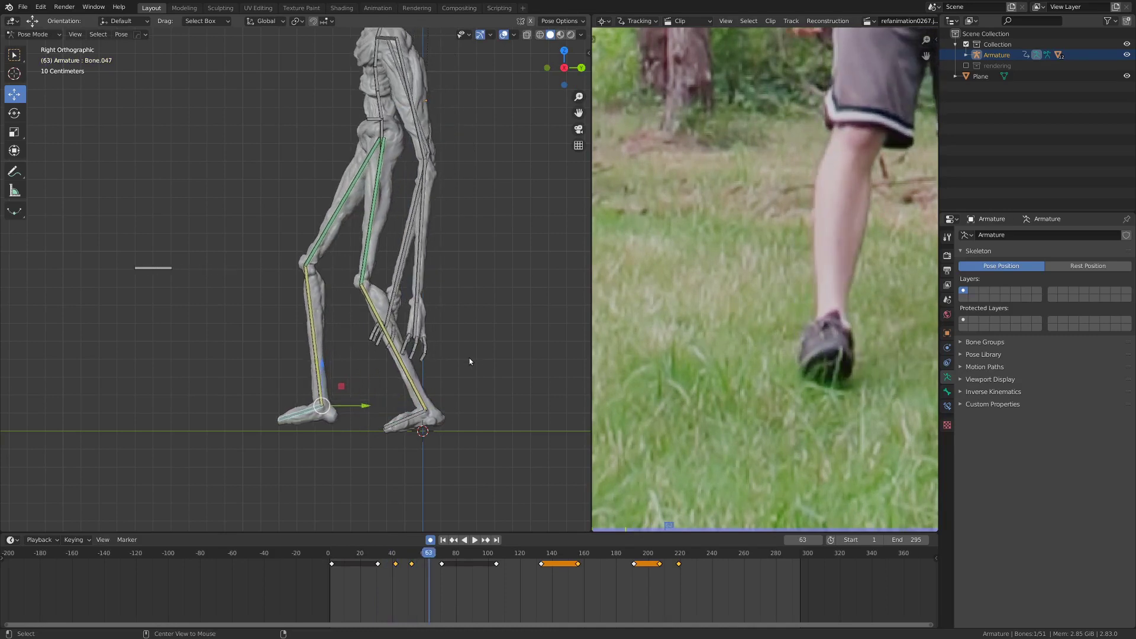
Lift the right foot bone slightly forward at frame 108 and rotate its toes toward the ground.
{"action": "scroll", "coordinate": [467, 357], "scroll_direction": "down", "scroll_amount": 18, "text": "alt"}
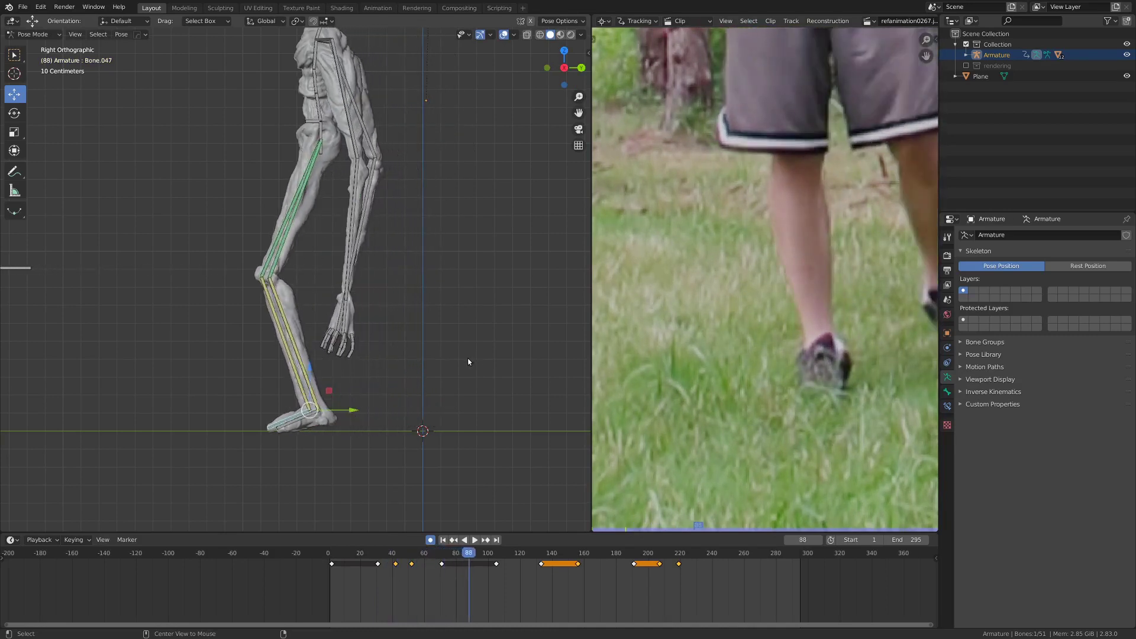
{"action": "scroll", "coordinate": [468, 362], "scroll_direction": "down", "scroll_amount": 15, "text": "alt"}
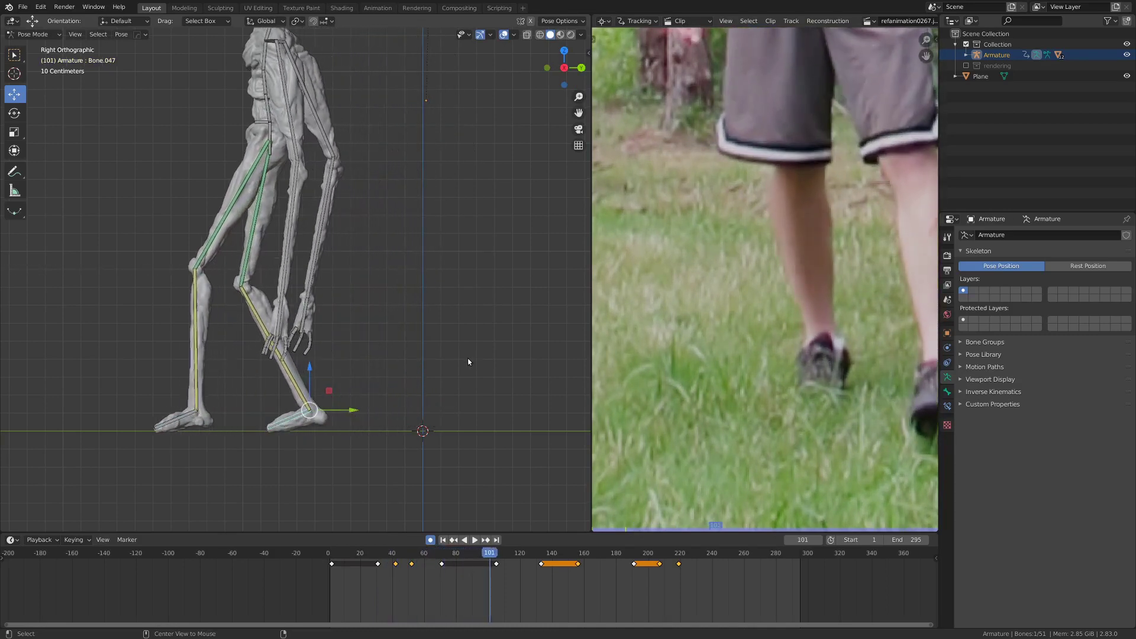
{"action": "scroll", "coordinate": [468, 361], "scroll_direction": "down", "scroll_amount": 3, "text": "alt"}
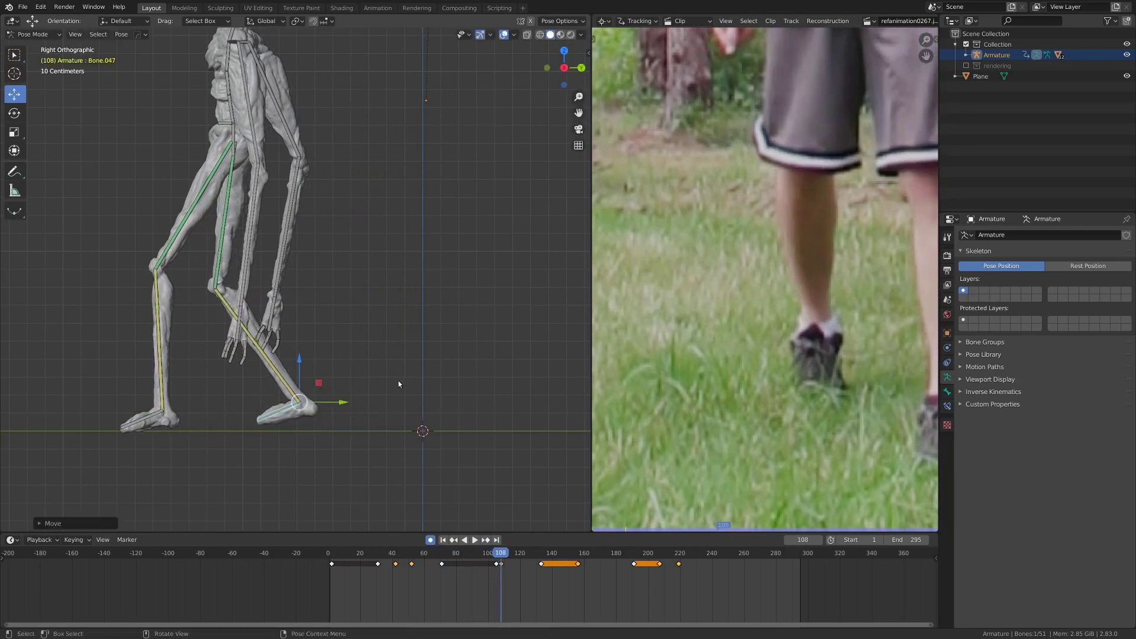
{"action": "key", "text": "r"}
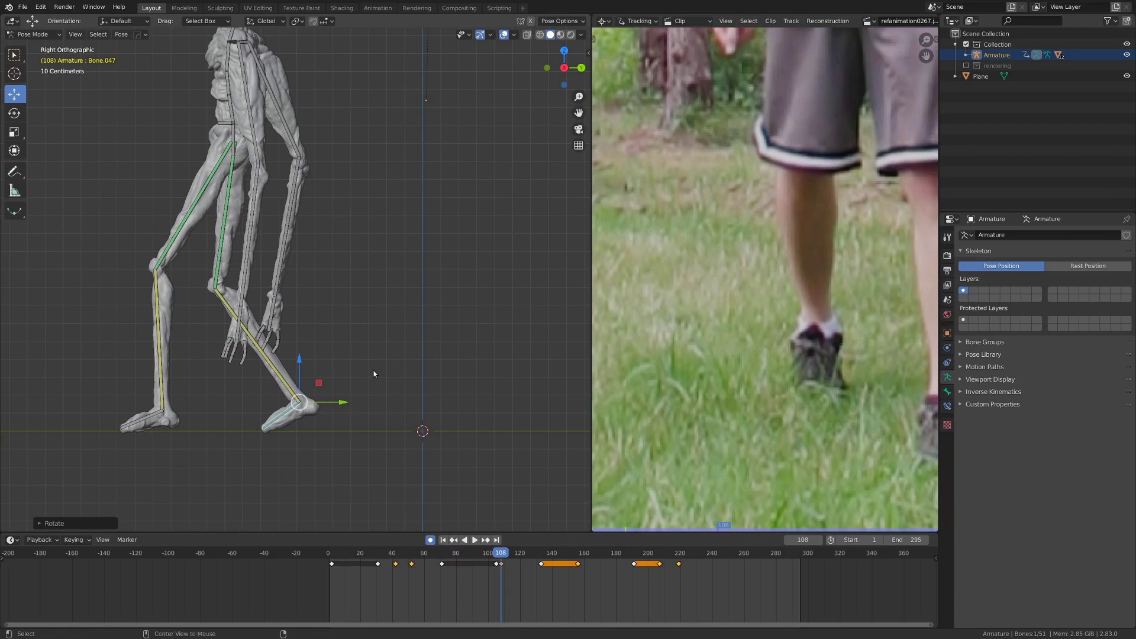
Raise the right foot bone higher at frame 115 in side view, comparing the surrounding swing frames with the reference.
{"action": "scroll", "coordinate": [374, 371], "scroll_direction": "down", "scroll_amount": 12, "text": "alt"}
{"action": "scroll", "coordinate": [369, 374], "scroll_direction": "up", "scroll_amount": 18, "text": "alt"}
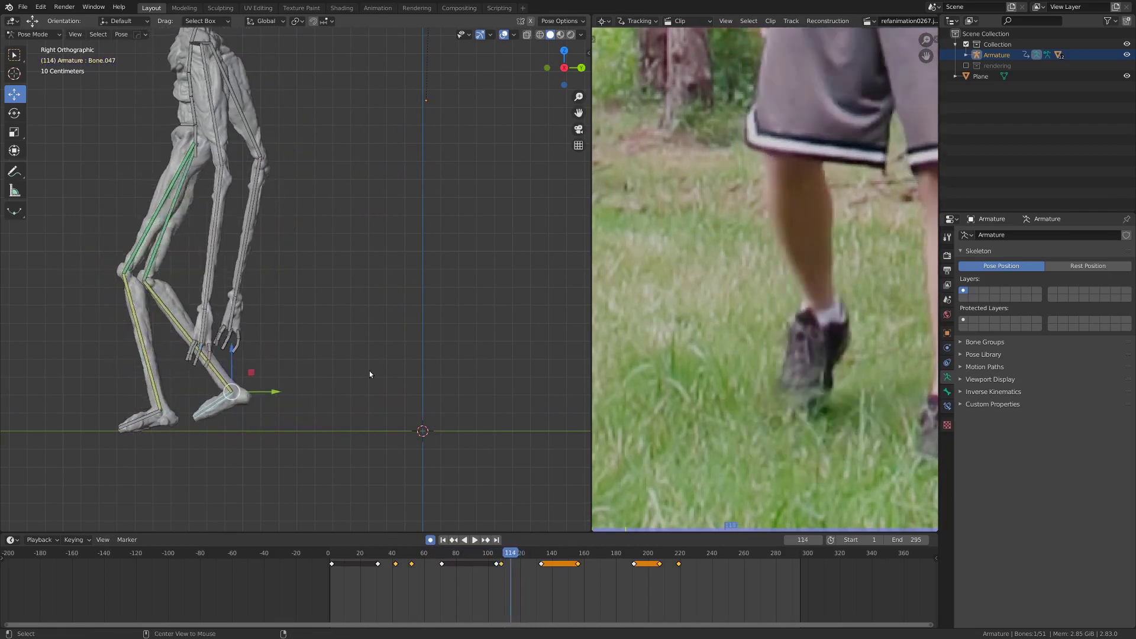
{"action": "scroll", "coordinate": [369, 374], "scroll_direction": "down", "scroll_amount": 12, "text": "alt"}
{"action": "scroll", "coordinate": [239, 391], "scroll_direction": "down", "scroll_amount": 1, "text": "alt"}
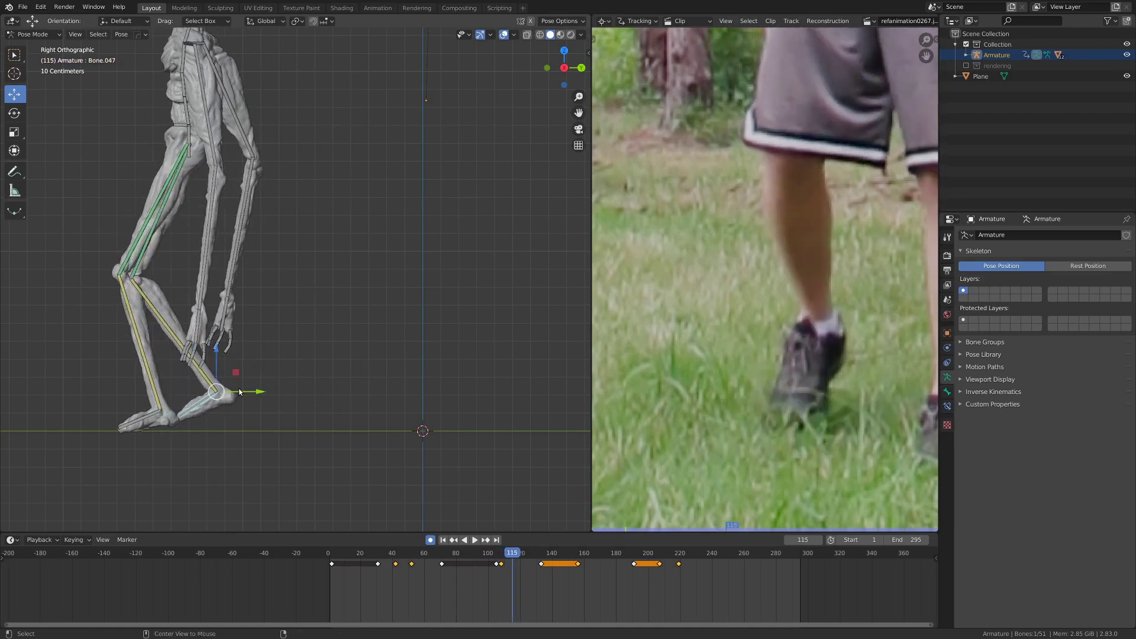
{"action": "middle_click_drag", "start_coordinate": [237, 374], "coordinate": [248, 378]}
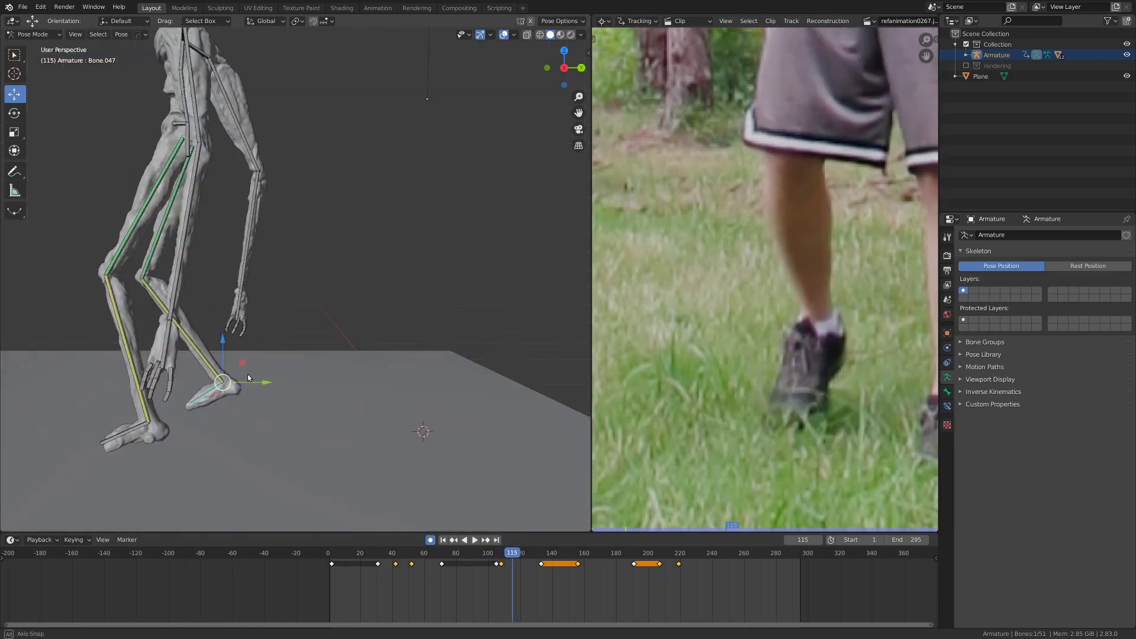
{"action": "key", "text": "KP_1"}
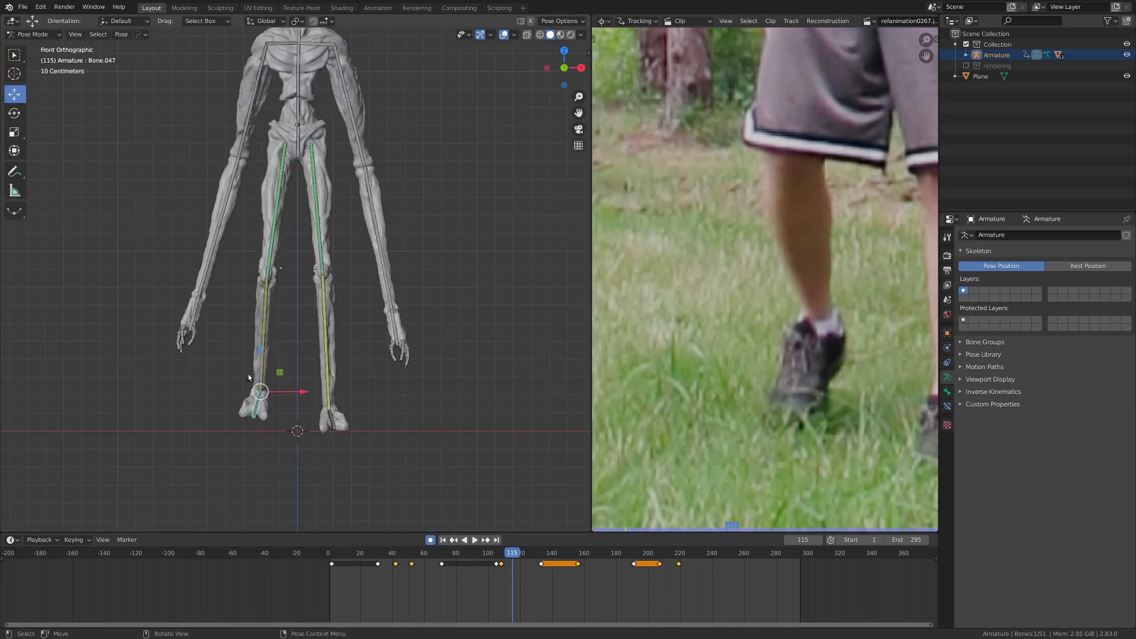
{"action": "key", "text": "KP_3"}
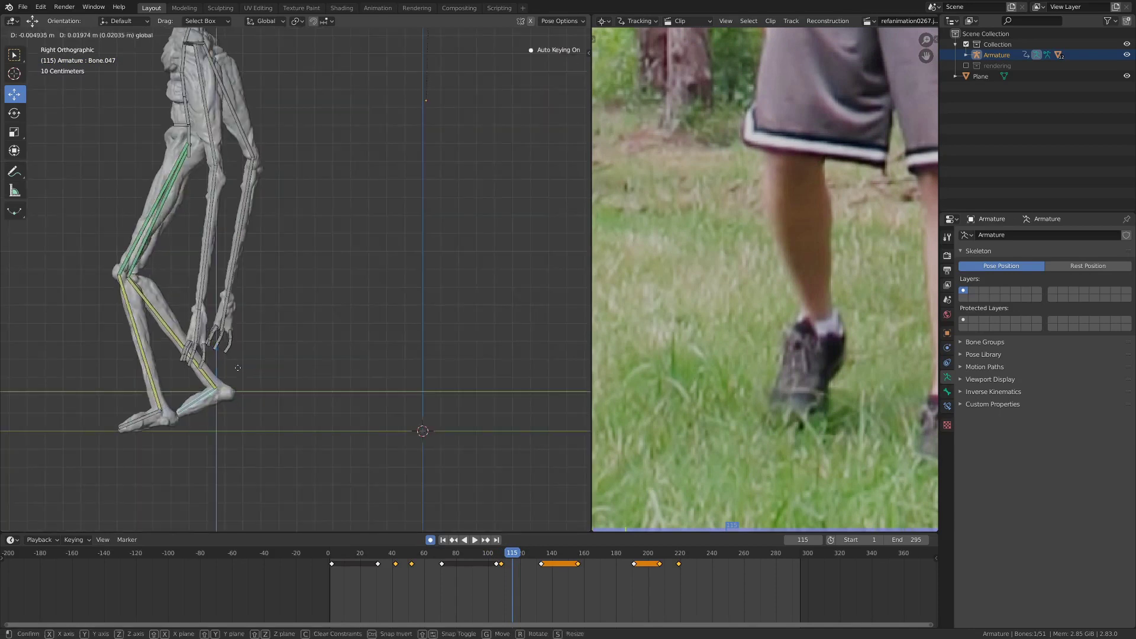
{"action": "left_click", "coordinate": [236, 356]}
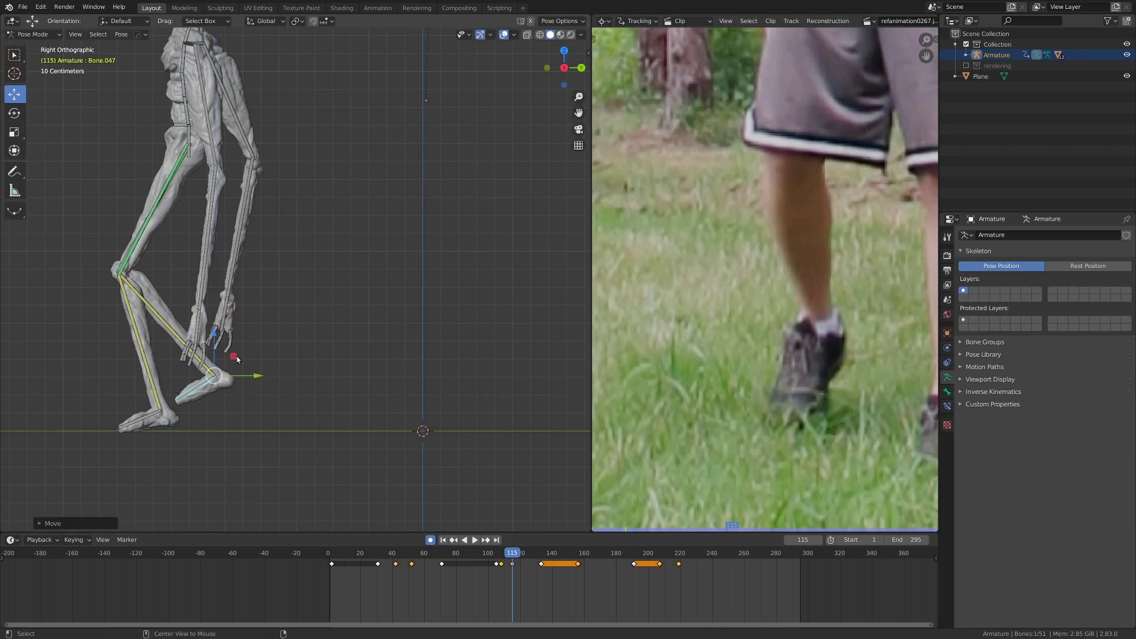
Rotate the right foot bone toes-up at frame 127, just before the foot lands.
{"action": "key", "text": "space"}
{"action": "scroll", "coordinate": [236, 356], "scroll_direction": "up", "scroll_amount": 1, "text": "alt"}
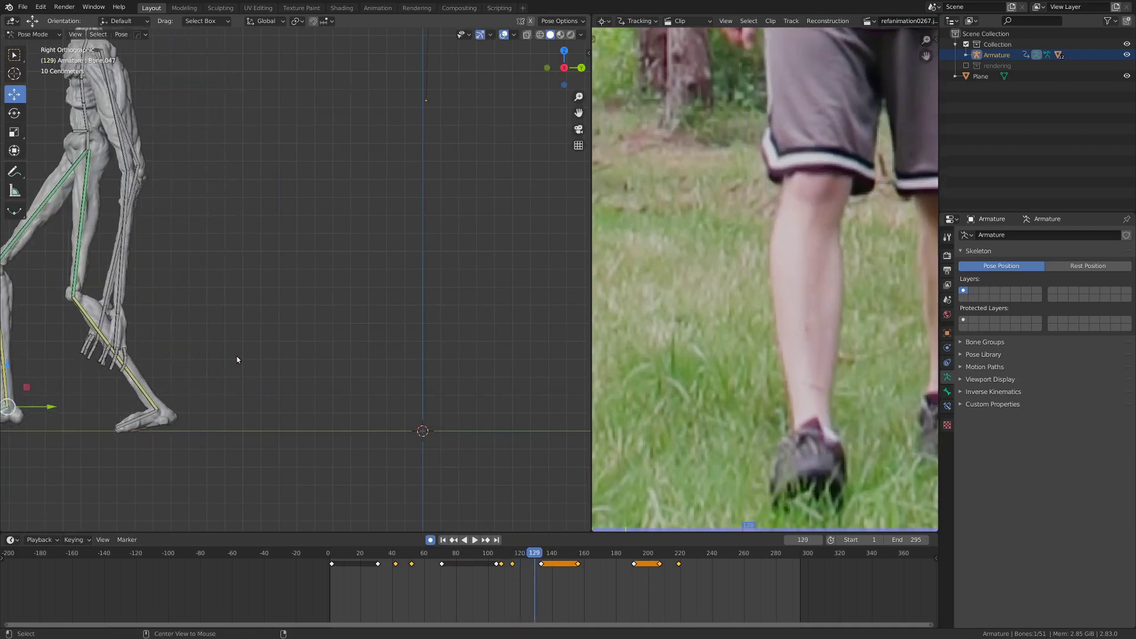
{"action": "middle_click_drag", "start_coordinate": [94, 385], "coordinate": [346, 352], "text": "shift"}
{"action": "scroll", "coordinate": [325, 356], "scroll_direction": "down", "scroll_amount": 2, "text": "alt"}
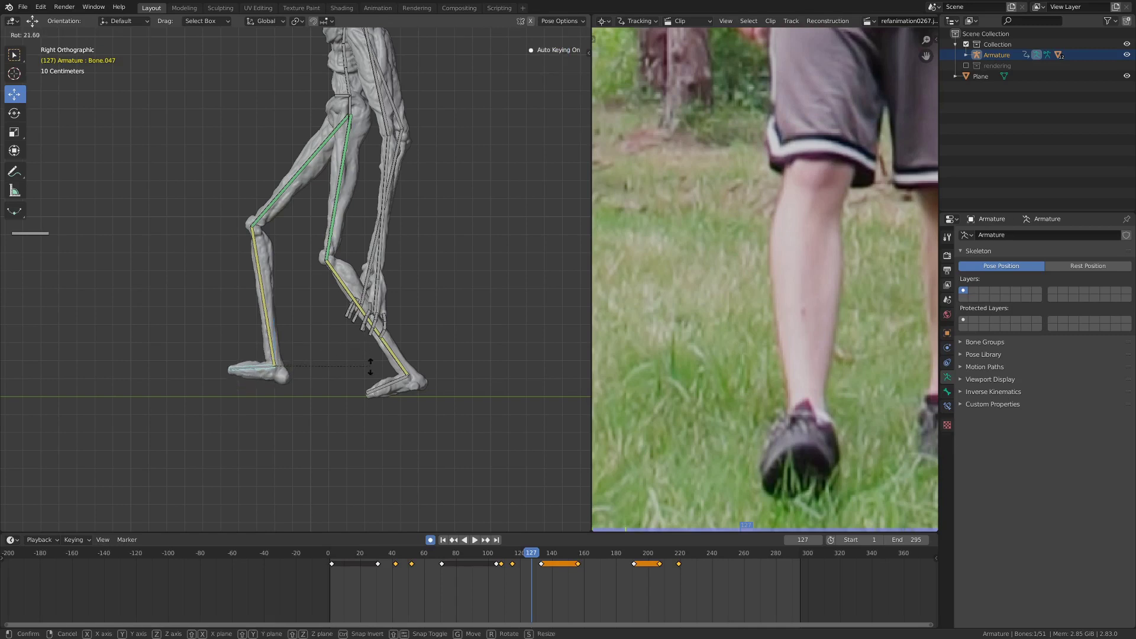
{"action": "scroll", "coordinate": [369, 367], "scroll_direction": "up", "scroll_amount": 3, "text": "alt"}
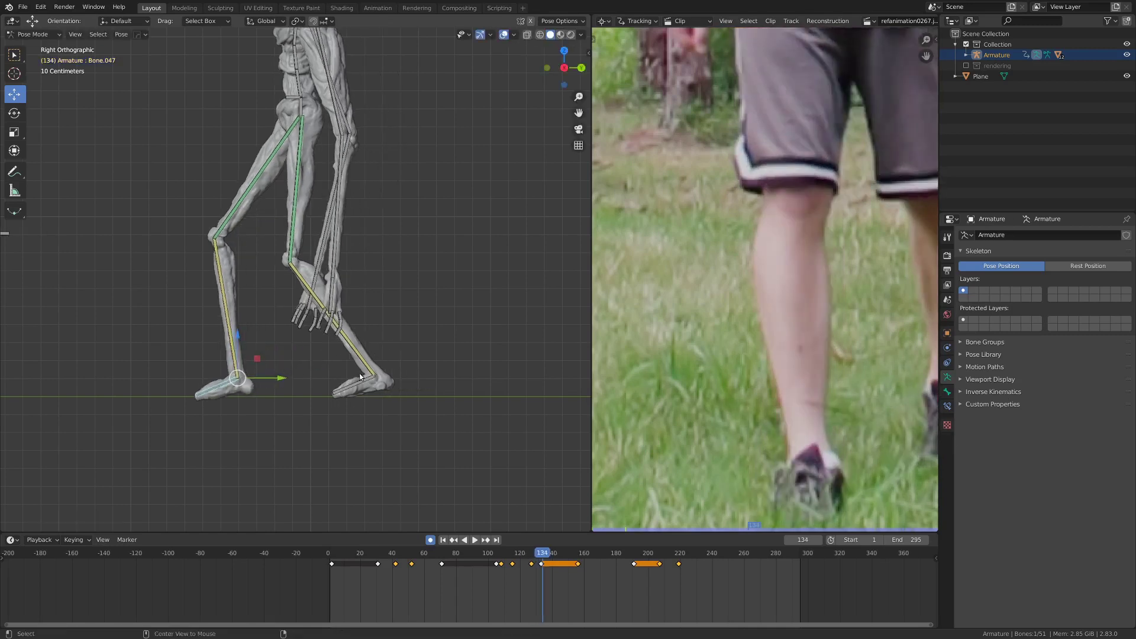
Move the right foot bone backward and up at frame 165 to match the reference's heel lift for the following step.
{"action": "scroll", "coordinate": [359, 376], "scroll_direction": "up", "scroll_amount": 16, "text": "alt"}
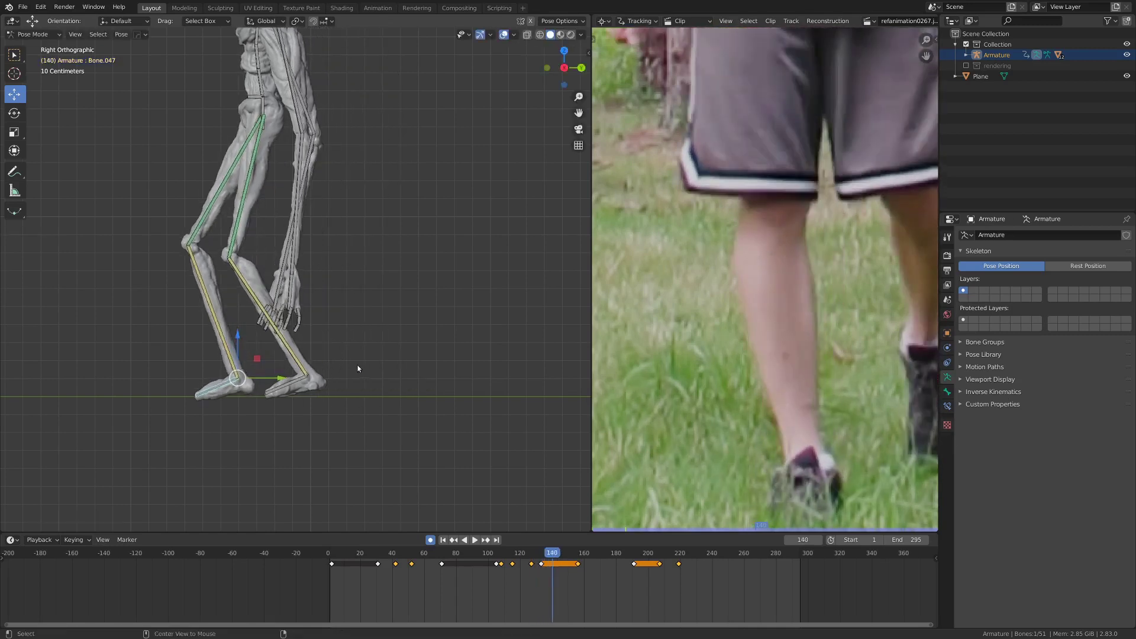
{"action": "scroll", "coordinate": [340, 366], "scroll_direction": "up", "scroll_amount": 13, "text": "alt"}
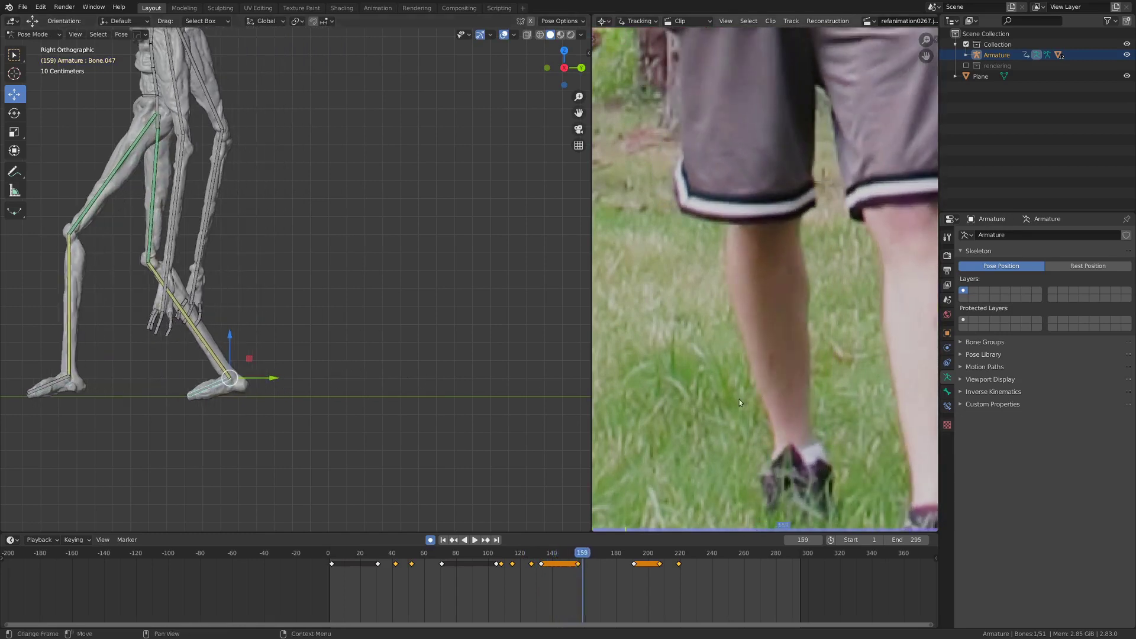
{"action": "middle_click_drag", "start_coordinate": [235, 420], "coordinate": [406, 395], "text": "shift"}
{"action": "scroll", "coordinate": [808, 420], "scroll_direction": "down", "scroll_amount": 5}
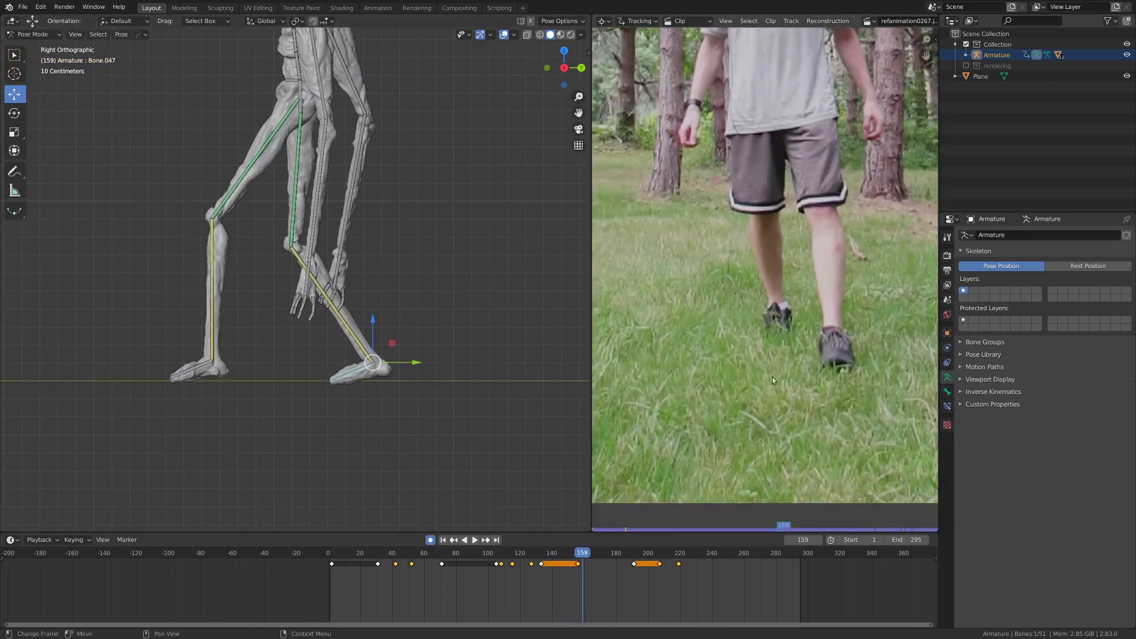
{"action": "scroll", "coordinate": [713, 385], "scroll_direction": "up", "scroll_amount": 7}
{"action": "scroll", "coordinate": [322, 393], "scroll_direction": "up", "scroll_amount": 9, "text": "alt"}
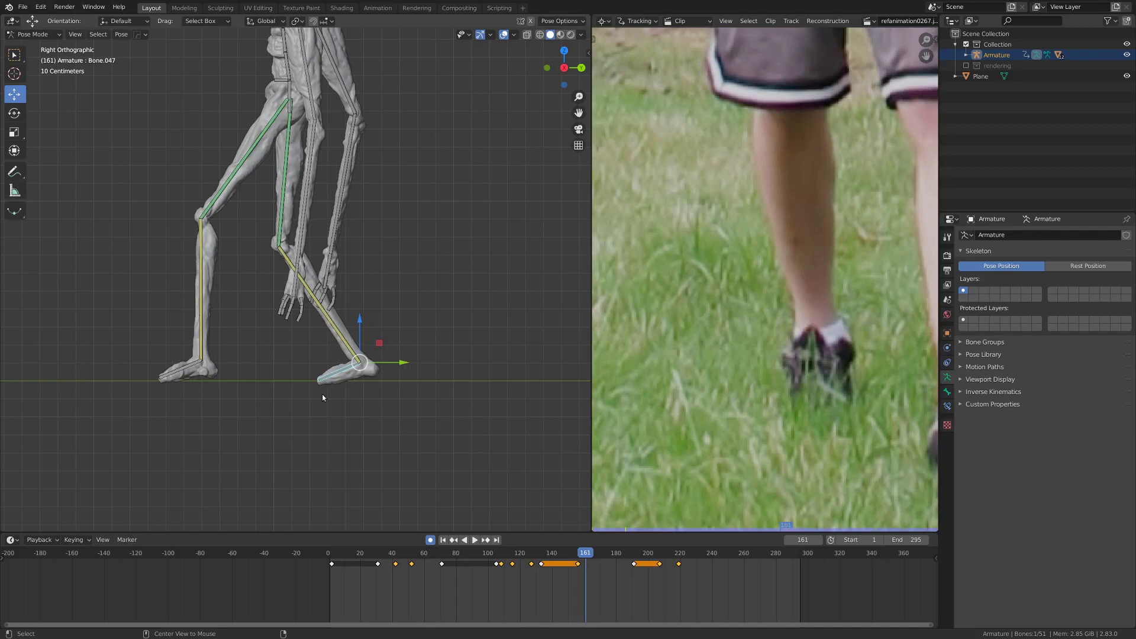
{"action": "scroll", "coordinate": [322, 394], "scroll_direction": "down", "scroll_amount": 14, "text": "alt"}
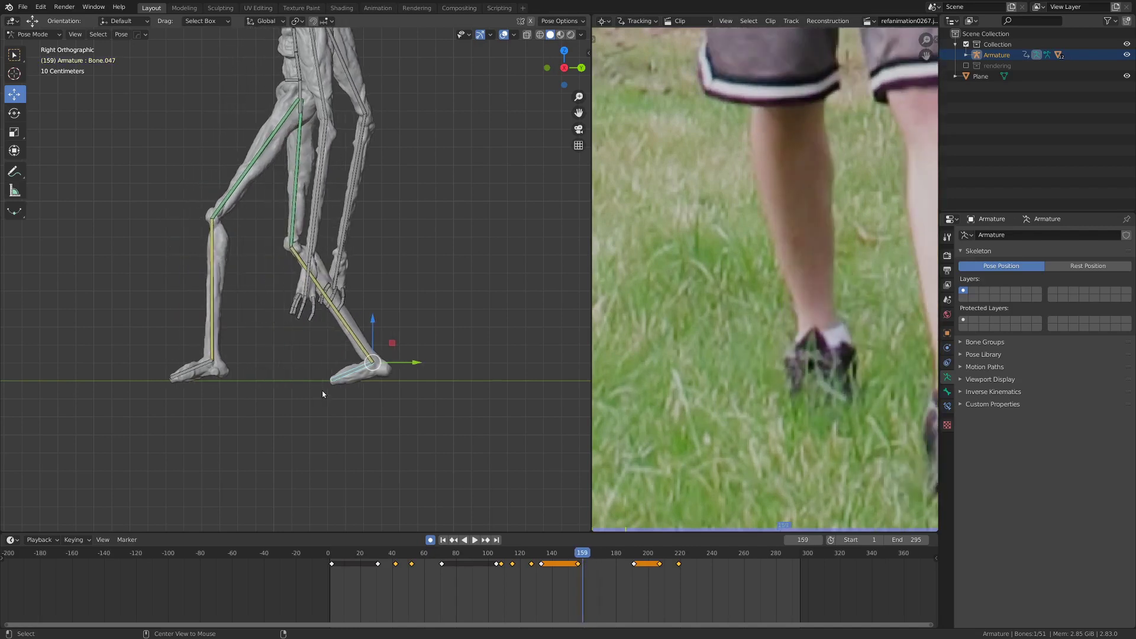
{"action": "scroll", "coordinate": [323, 393], "scroll_direction": "up", "scroll_amount": 2, "text": "alt"}
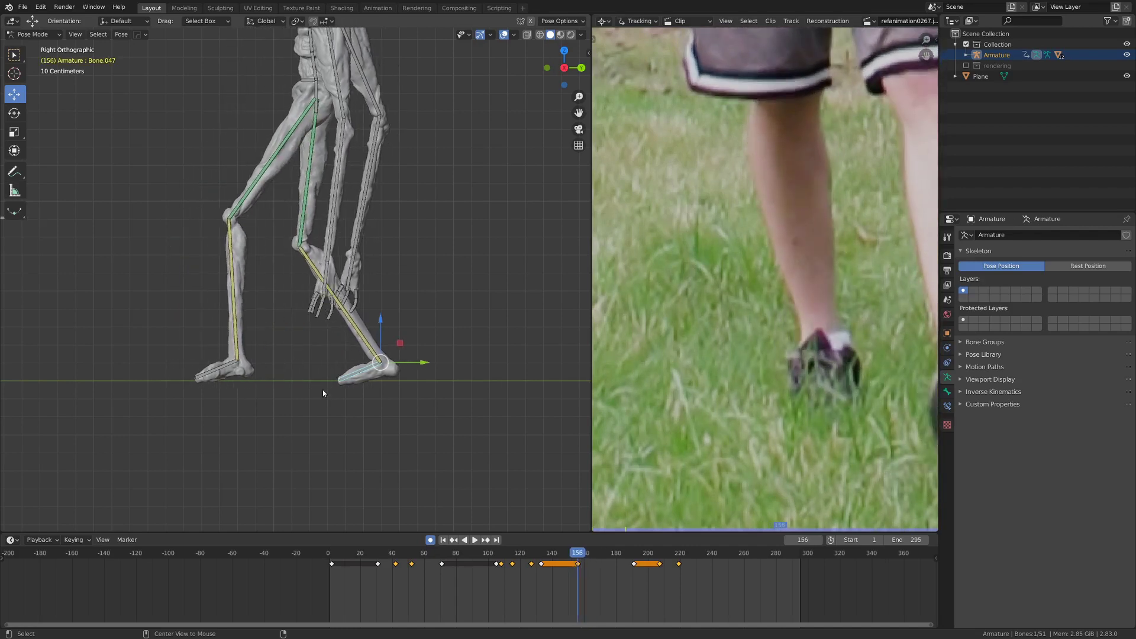
{"action": "scroll", "coordinate": [323, 393], "scroll_direction": "up", "scroll_amount": 9, "text": "alt"}
{"action": "key", "text": "g"}
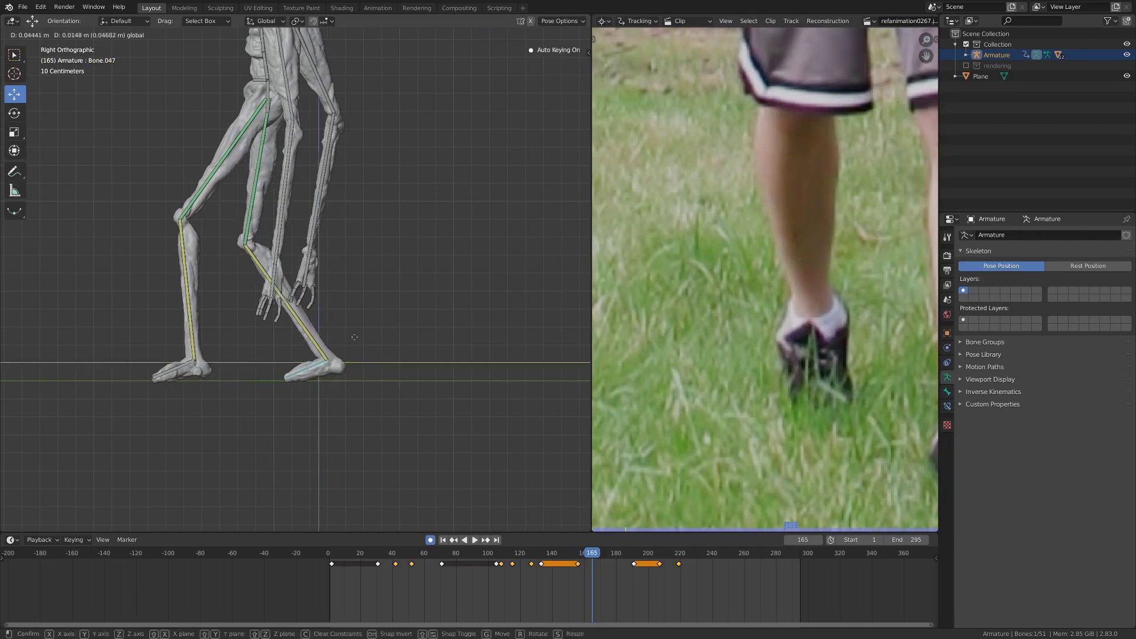
{"action": "left_click", "coordinate": [445, 326]}
Move the right foot bone farther back and up around frame 166 to strengthen the heel lift.
{"action": "scroll", "coordinate": [413, 414], "scroll_direction": "down", "scroll_amount": 5, "text": "alt"}
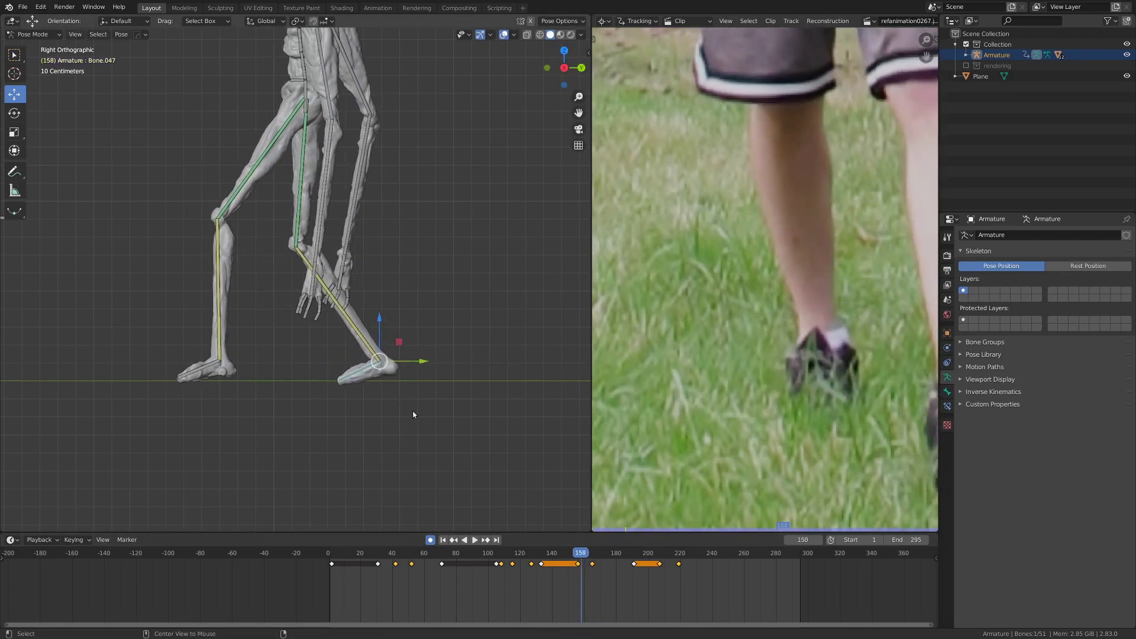
{"action": "scroll", "coordinate": [413, 414], "scroll_direction": "up", "scroll_amount": 6, "text": "alt"}
{"action": "key", "text": "g"}
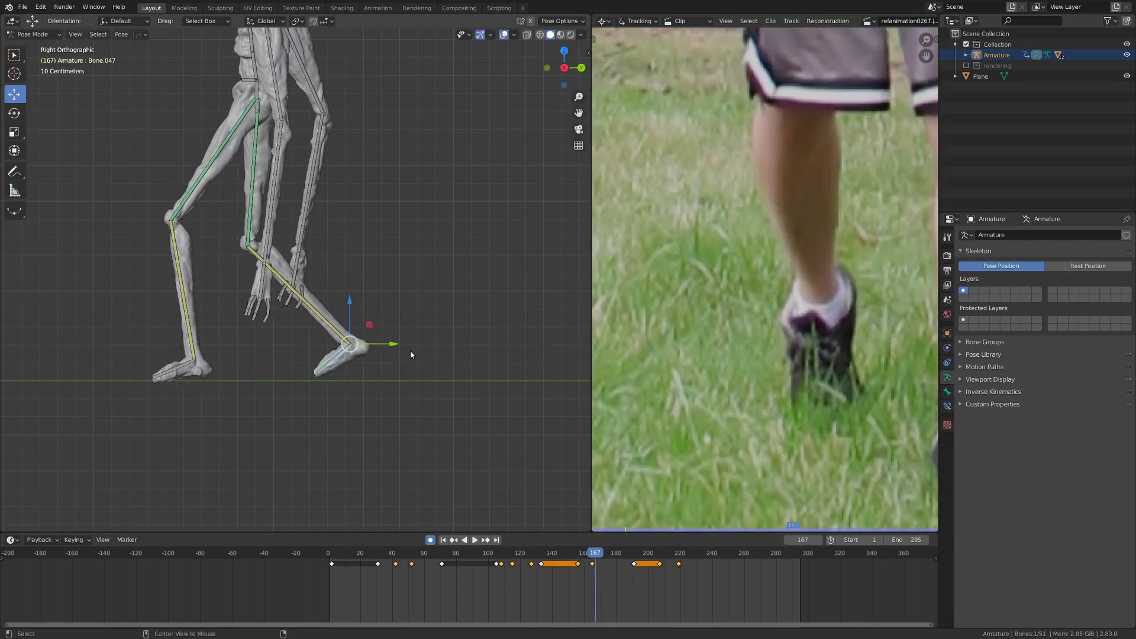
{"action": "left_click", "coordinate": [417, 349]}
Raise the right foot bone at frame 175 in side view and review the swing frames before it.
{"action": "scroll", "coordinate": [413, 345], "scroll_direction": "down", "scroll_amount": 9, "text": "alt"}
{"action": "left_click_drag", "start_coordinate": [270, 317], "coordinate": [276, 293]}
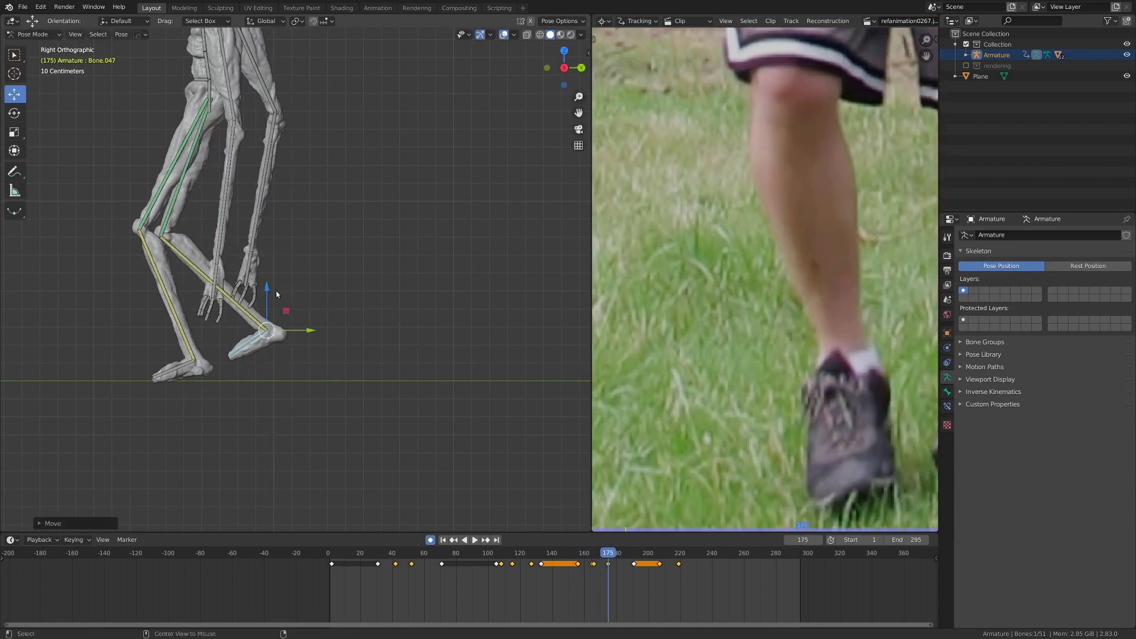
{"action": "scroll", "coordinate": [280, 298], "scroll_direction": "up", "scroll_amount": 9, "text": "alt"}
{"action": "scroll", "coordinate": [282, 303], "scroll_direction": "up", "scroll_amount": 1, "text": "alt"}
Delete the redundant right foot keyframe at frame 165.
{"action": "scroll", "coordinate": [591, 566], "scroll_direction": "up", "scroll_amount": 6}
{"action": "middle_click_drag", "start_coordinate": [591, 566], "coordinate": [505, 566]}
{"action": "left_click", "coordinate": [505, 564]}
{"action": "key", "text": "Delete"}
Key an adjusted right foot bone pose at frame 183, just before the foot lands.
{"action": "scroll", "coordinate": [428, 513], "scroll_direction": "down", "scroll_amount": 18, "text": "alt"}
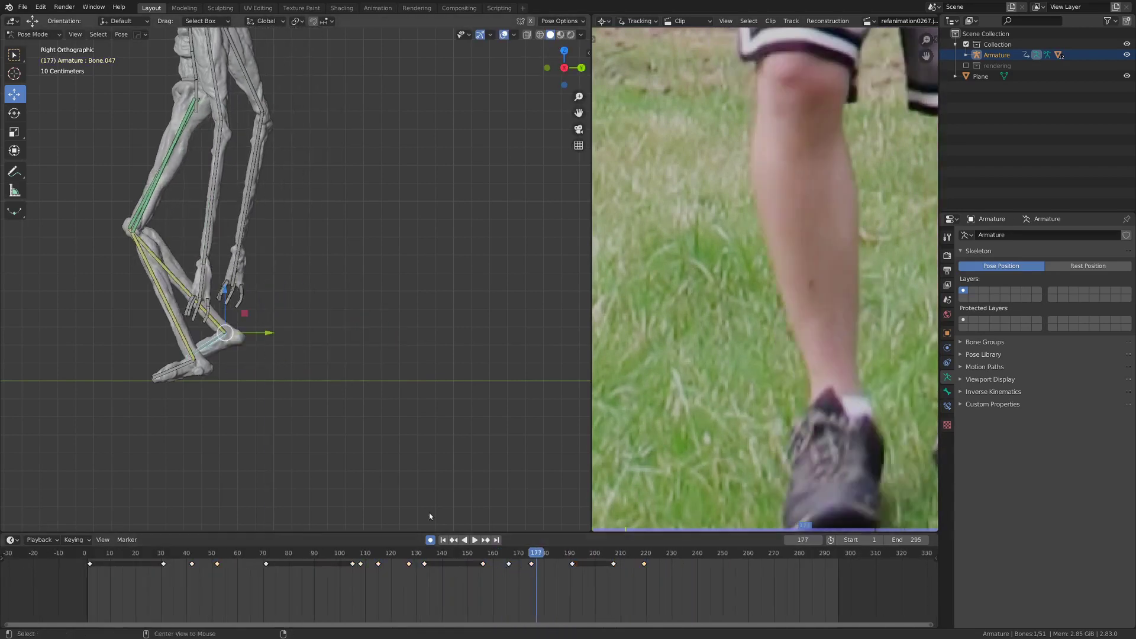
{"action": "middle_click_drag", "start_coordinate": [142, 374], "coordinate": [342, 357], "text": "shift"}
{"action": "scroll", "coordinate": [342, 356], "scroll_direction": "up", "scroll_amount": 3}
{"action": "scroll", "coordinate": [417, 393], "scroll_direction": "up", "scroll_amount": 20, "text": "alt"}
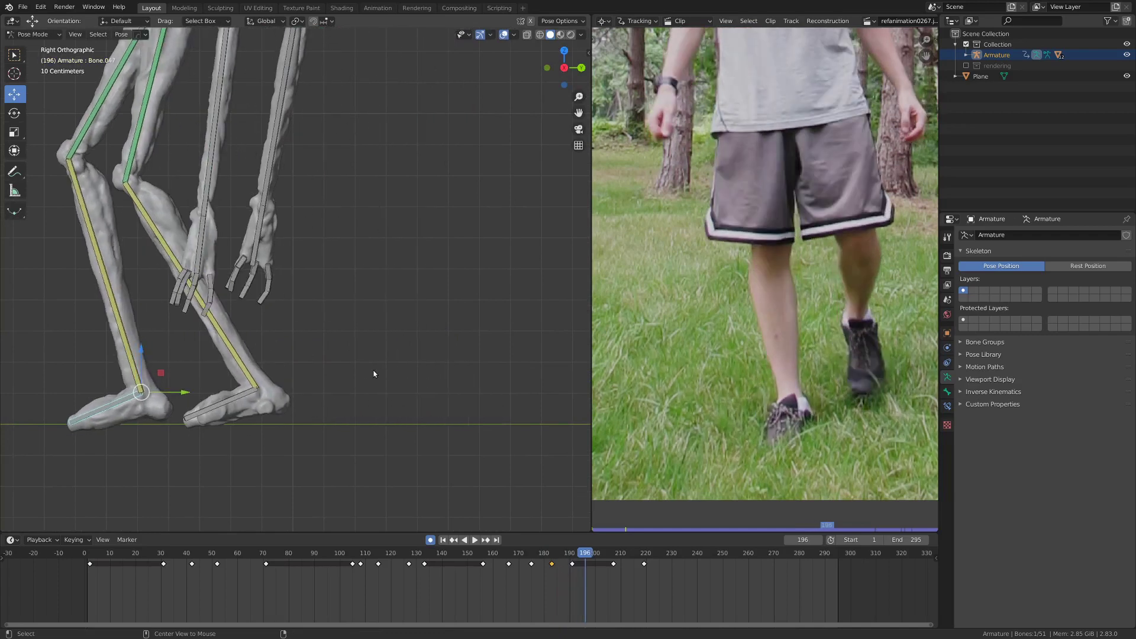
Play back the walk in perspective and in a maximized viewport to examine the right foot's motion.
{"action": "middle_click_drag", "start_coordinate": [460, 377], "coordinate": [633, 578]}
{"action": "right_click_drag", "start_coordinate": [633, 575], "coordinate": [489, 572], "text": "shift"}
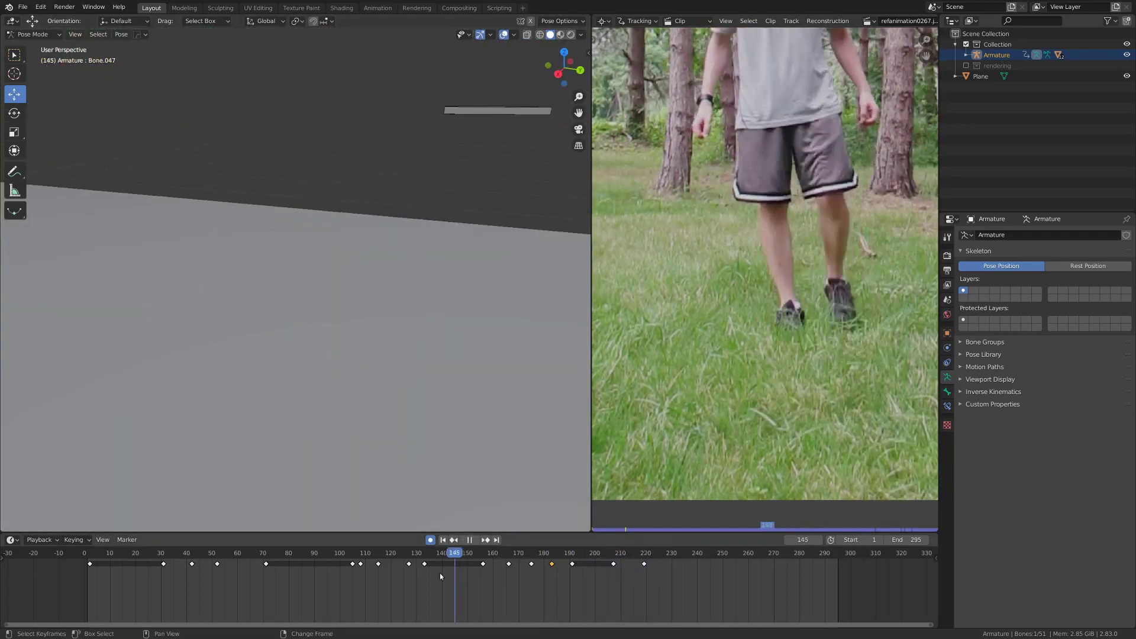
{"action": "right_click_drag", "start_coordinate": [279, 569], "coordinate": [493, 571]}
{"action": "middle_click_drag", "start_coordinate": [361, 424], "coordinate": [495, 406]}
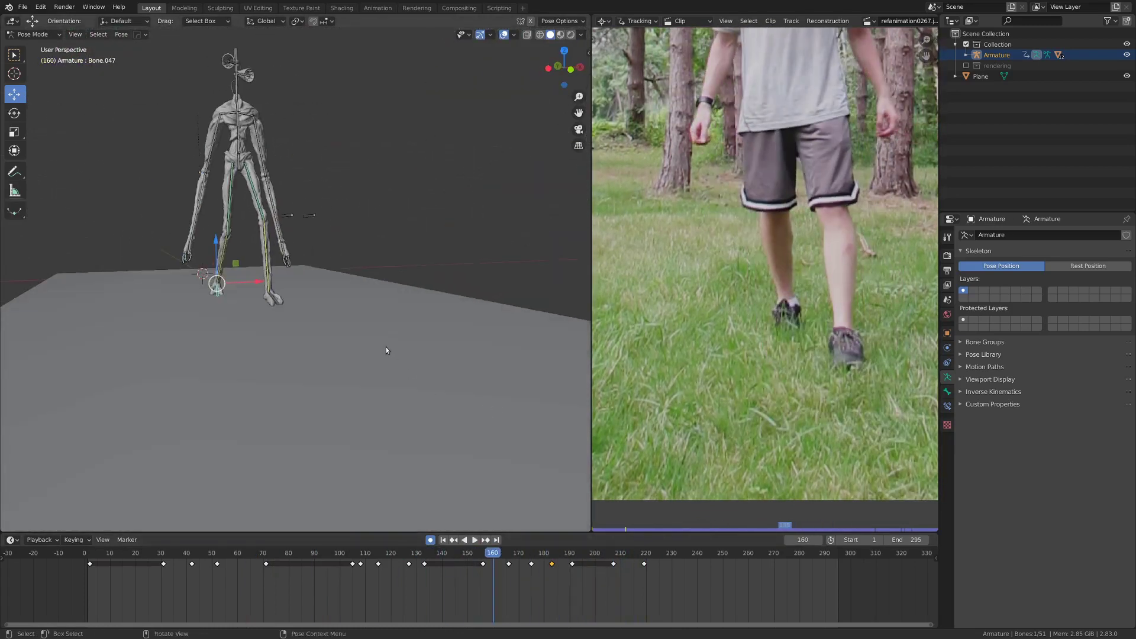
{"action": "key", "text": "ctrl+space"}
{"action": "middle_click_drag", "start_coordinate": [395, 354], "coordinate": [382, 392], "text": "shift"}
{"action": "key", "text": "space"}
{"action": "scroll", "coordinate": [532, 414], "scroll_direction": "down", "scroll_amount": 4}
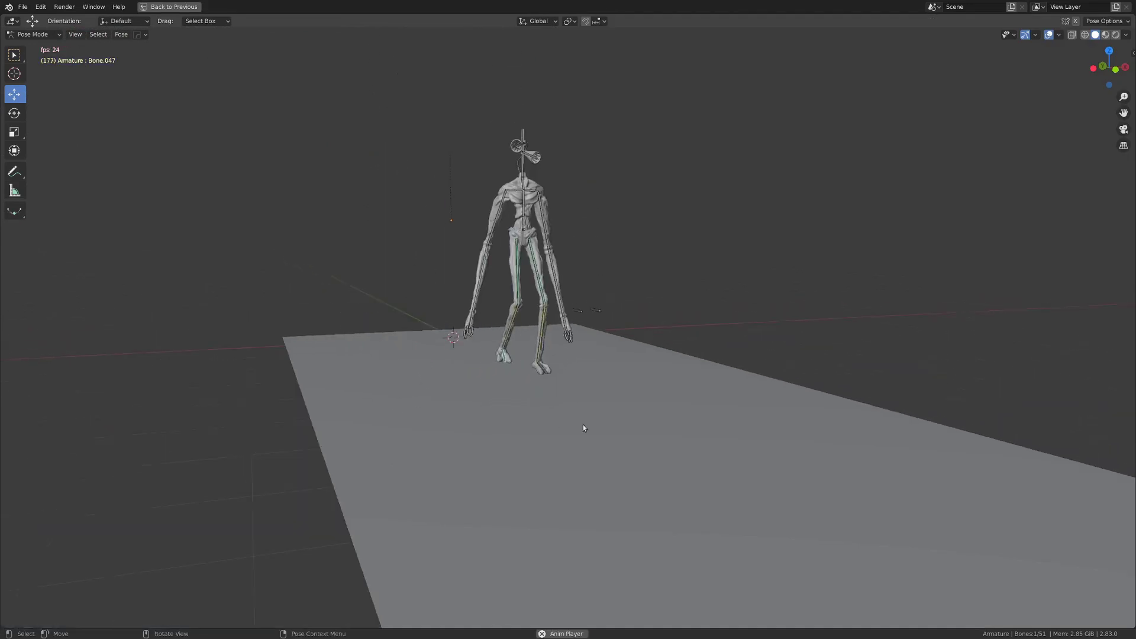
{"action": "middle_click_drag", "start_coordinate": [617, 426], "coordinate": [579, 437]}
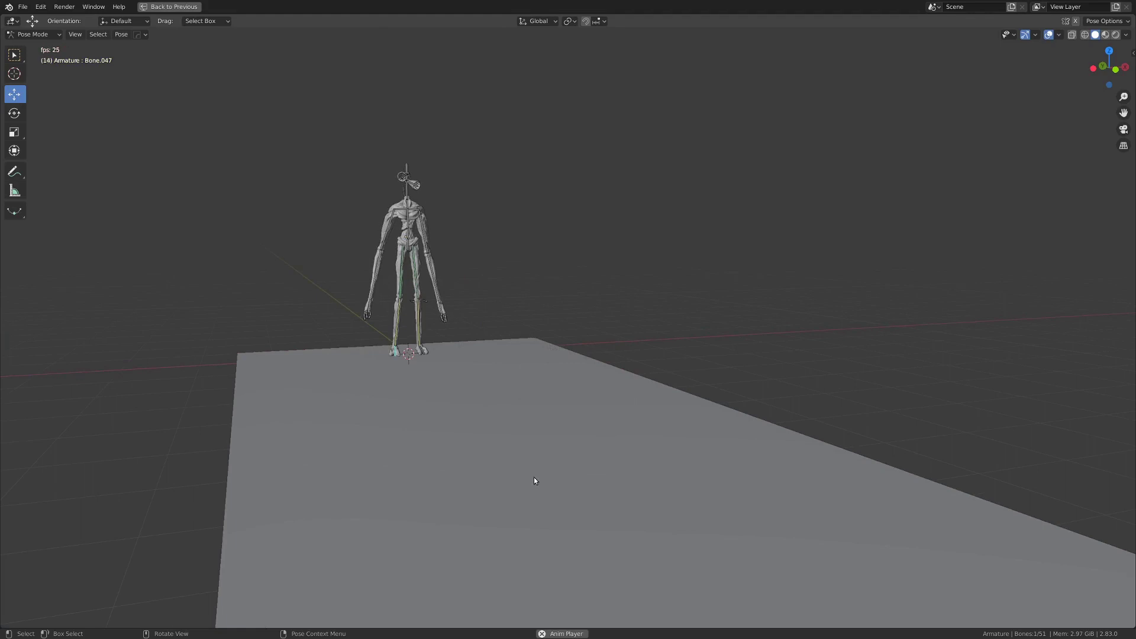
{"action": "scroll", "coordinate": [482, 382], "scroll_direction": "up", "scroll_amount": 3}
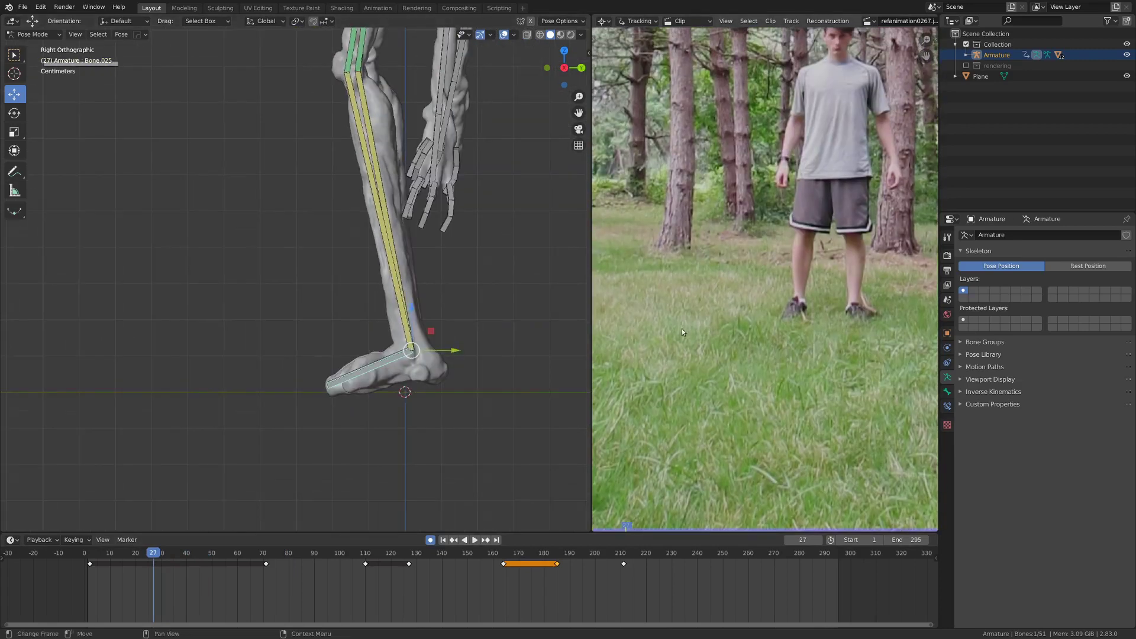
Move the left foot bone at frame 79 in side view to begin its lift off the ground.
{"action": "scroll", "coordinate": [473, 414], "scroll_direction": "down", "scroll_amount": 2}
{"action": "right_click_drag", "start_coordinate": [185, 585], "coordinate": [280, 590], "text": "shift"}
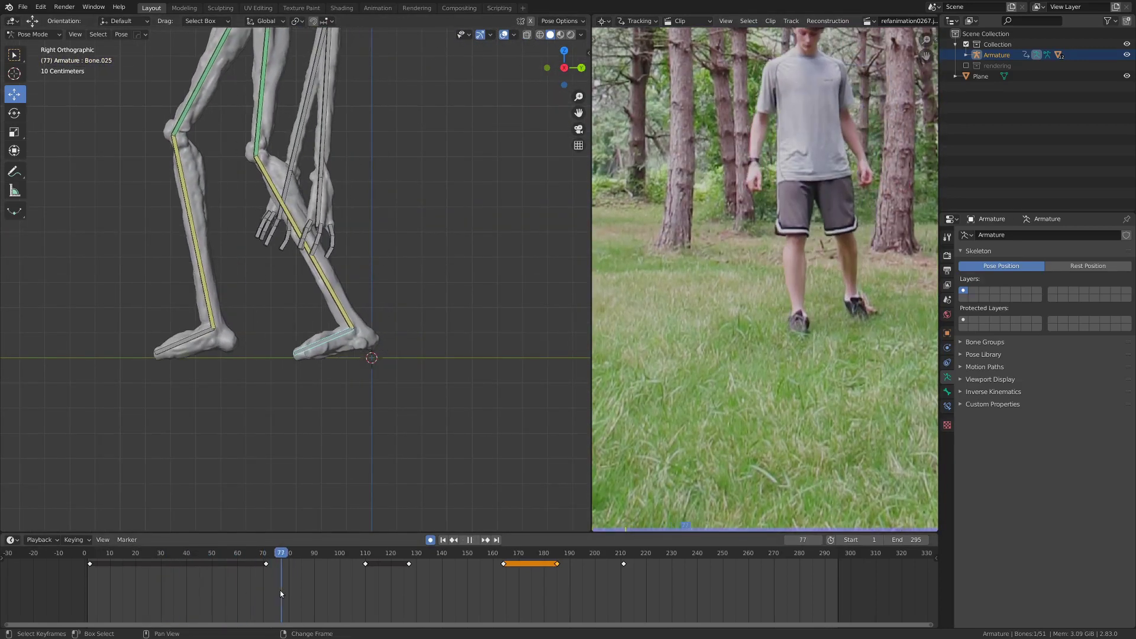
{"action": "key", "text": "space"}
{"action": "key", "text": "g"}
{"action": "key", "text": "space"}
{"action": "key", "text": "space"}
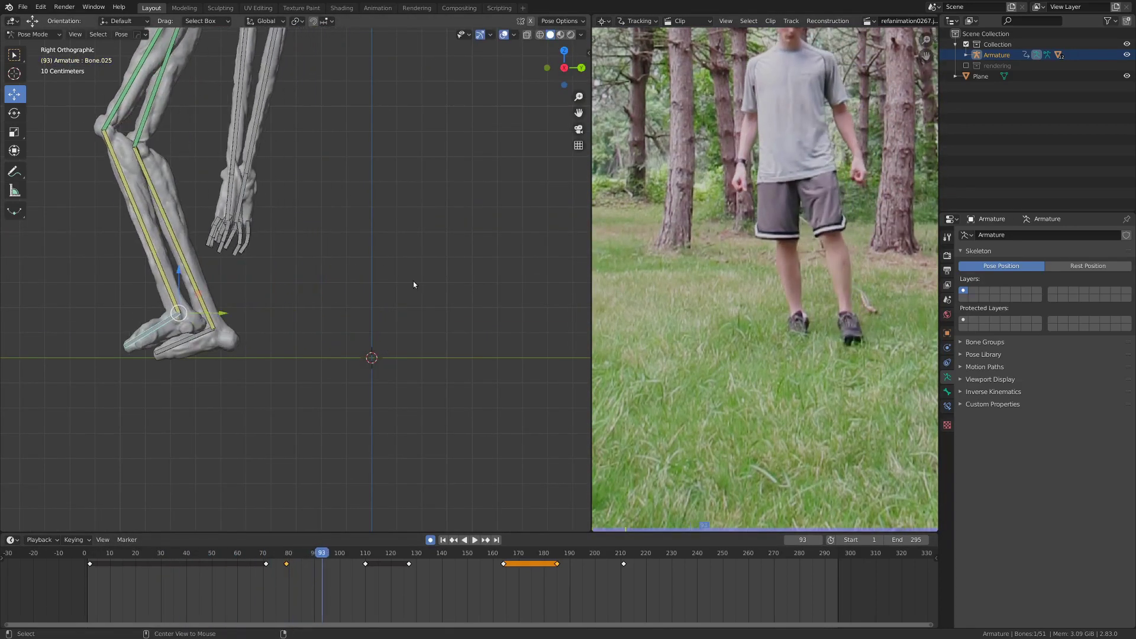
Lift the left foot bone at frame 92 to raise it mid-swing.
{"action": "key", "text": "Left"}
{"action": "key", "text": "g"}
{"action": "left_click", "coordinate": [238, 255]}
Rotate the left foot bone toes-up at frame 100, just before the foot lands.
{"action": "key", "text": "space"}
{"action": "key", "text": "space"}
{"action": "key", "text": "r"}
{"action": "left_click", "coordinate": [225, 296]}
{"action": "middle_click_drag", "start_coordinate": [135, 360], "coordinate": [441, 370], "text": "shift"}
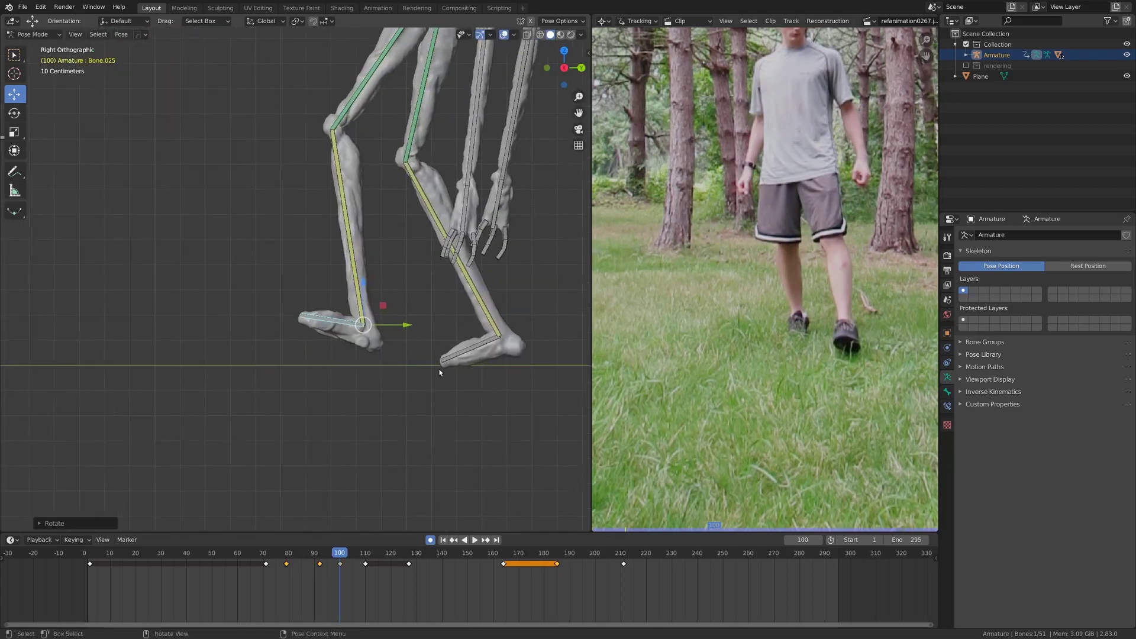
{"action": "scroll", "coordinate": [373, 361], "scroll_direction": "down", "scroll_amount": 1}
Raise the left foot bone's heel at frame 134 and rotate its toes toward the ground.
{"action": "scroll", "coordinate": [304, 353], "scroll_direction": "down", "scroll_amount": 9, "text": "alt"}
{"action": "middle_click_drag", "start_coordinate": [304, 352], "coordinate": [461, 362], "text": "shift"}
{"action": "scroll", "coordinate": [424, 334], "scroll_direction": "down", "scroll_amount": 20, "text": "alt"}
{"action": "scroll", "coordinate": [425, 335], "scroll_direction": "down", "scroll_amount": 4, "text": "alt"}
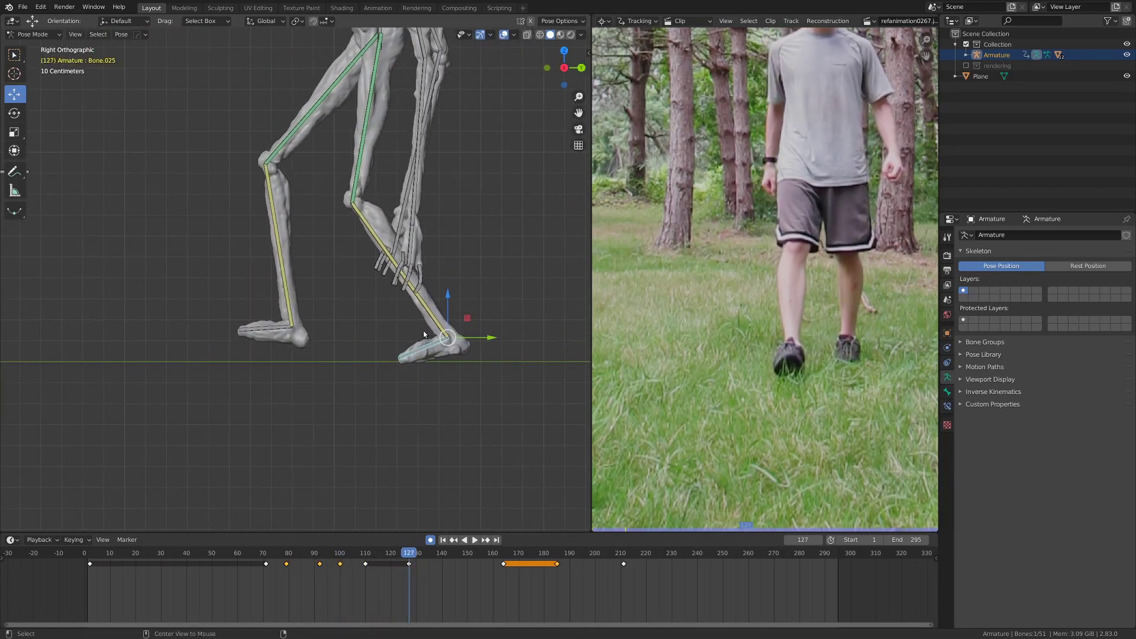
{"action": "key", "text": "g"}
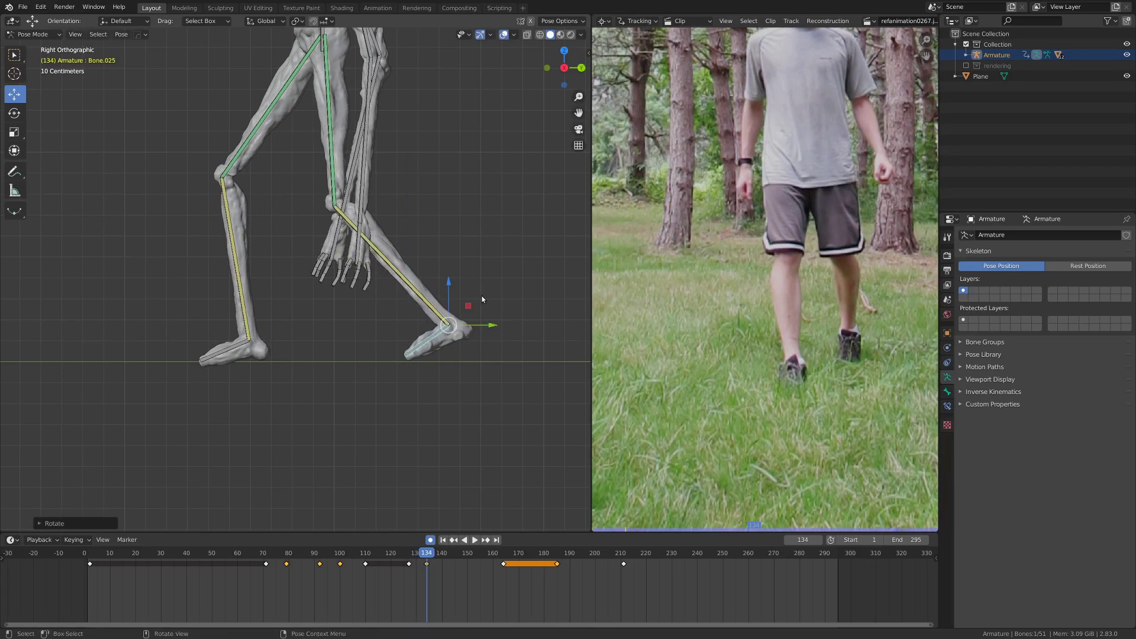
Raise the left foot bone vertically at frame 149 to lift it mid-swing.
{"action": "scroll", "coordinate": [475, 292], "scroll_direction": "down", "scroll_amount": 17, "text": "alt"}
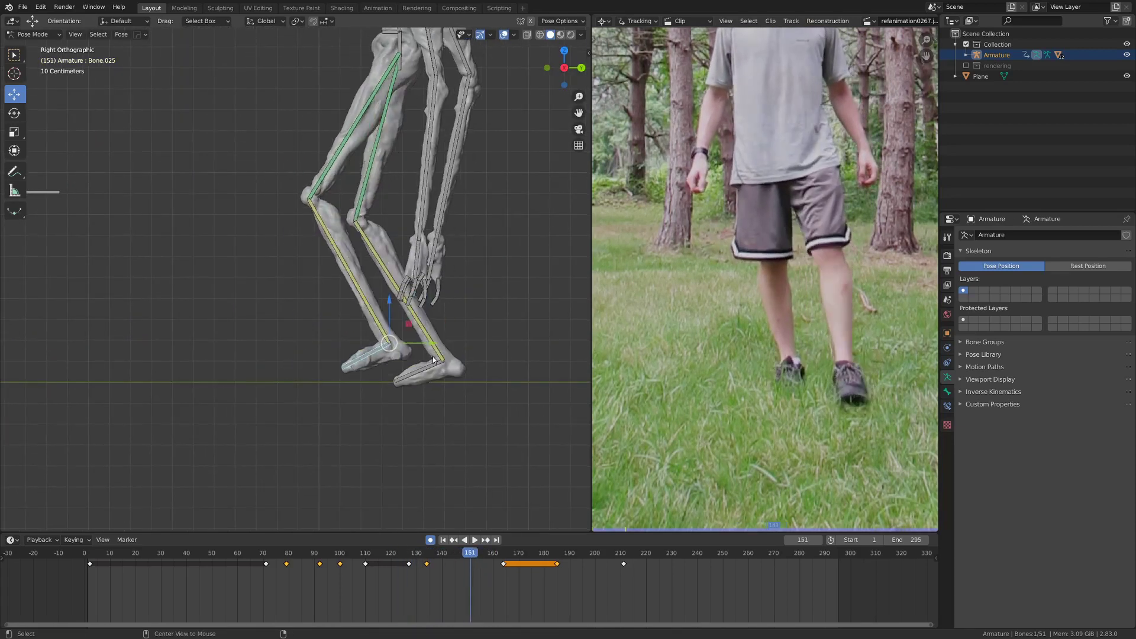
{"action": "scroll", "coordinate": [433, 359], "scroll_direction": "up", "scroll_amount": 2, "text": "alt"}
{"action": "key", "text": "g"}
{"action": "key", "text": "z"}
{"action": "left_click", "coordinate": [438, 329]}
Rotate the left foot bone toes-up at frame 155 ahead of its landing.
{"action": "scroll", "coordinate": [437, 329], "scroll_direction": "down", "scroll_amount": 6, "text": "alt"}
{"action": "key", "text": "r"}
{"action": "left_click", "coordinate": [429, 358]}
{"action": "scroll", "coordinate": [428, 358], "scroll_direction": "down", "scroll_amount": 4, "text": "alt"}
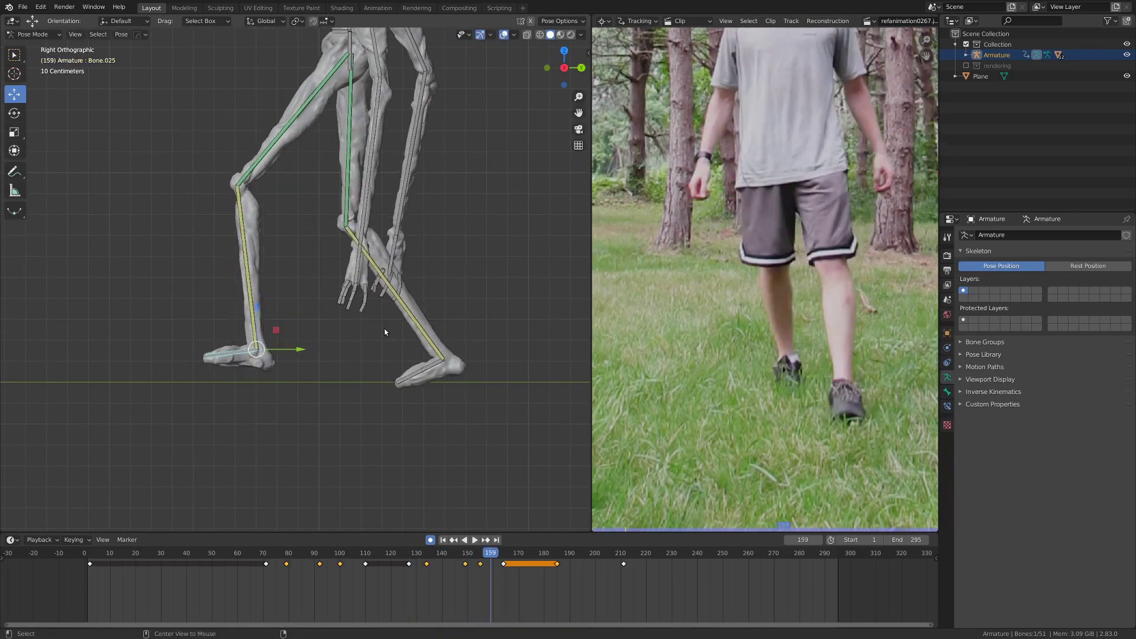
Move the left foot bone backward and up at frame 192 and rotate it to match the reference's heel lift.
{"action": "scroll", "coordinate": [384, 330], "scroll_direction": "down", "scroll_amount": 20, "text": "alt"}
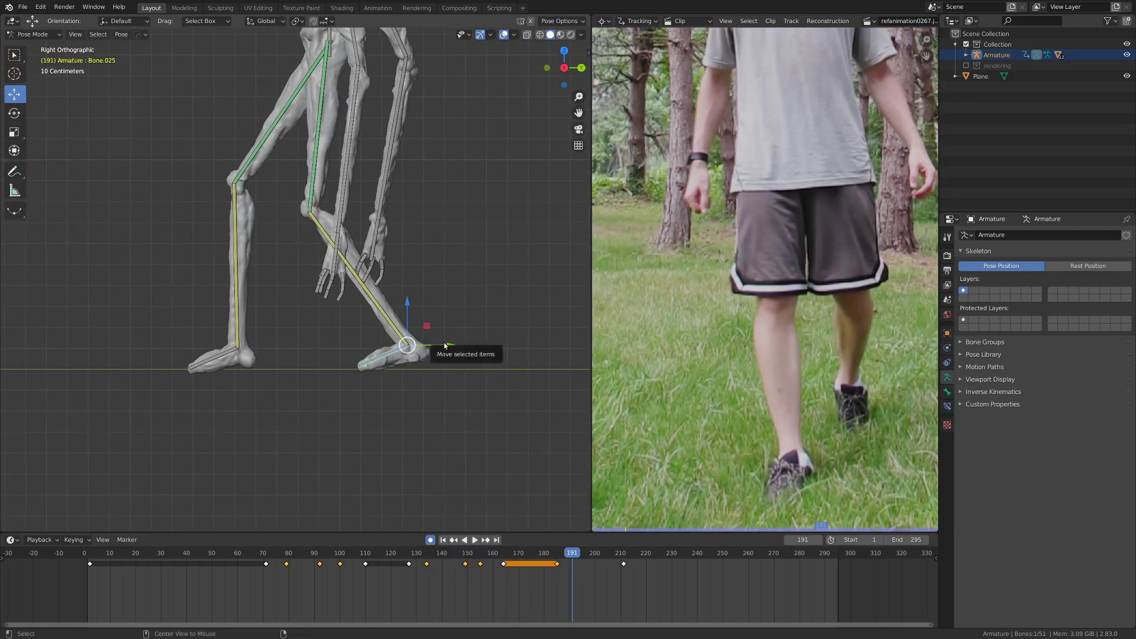
{"action": "scroll", "coordinate": [438, 342], "scroll_direction": "down", "scroll_amount": 1, "text": "alt"}
{"action": "left_click_drag", "start_coordinate": [437, 341], "coordinate": [490, 308]}
{"action": "scroll", "coordinate": [412, 377], "scroll_direction": "down", "scroll_amount": 9, "text": "alt"}
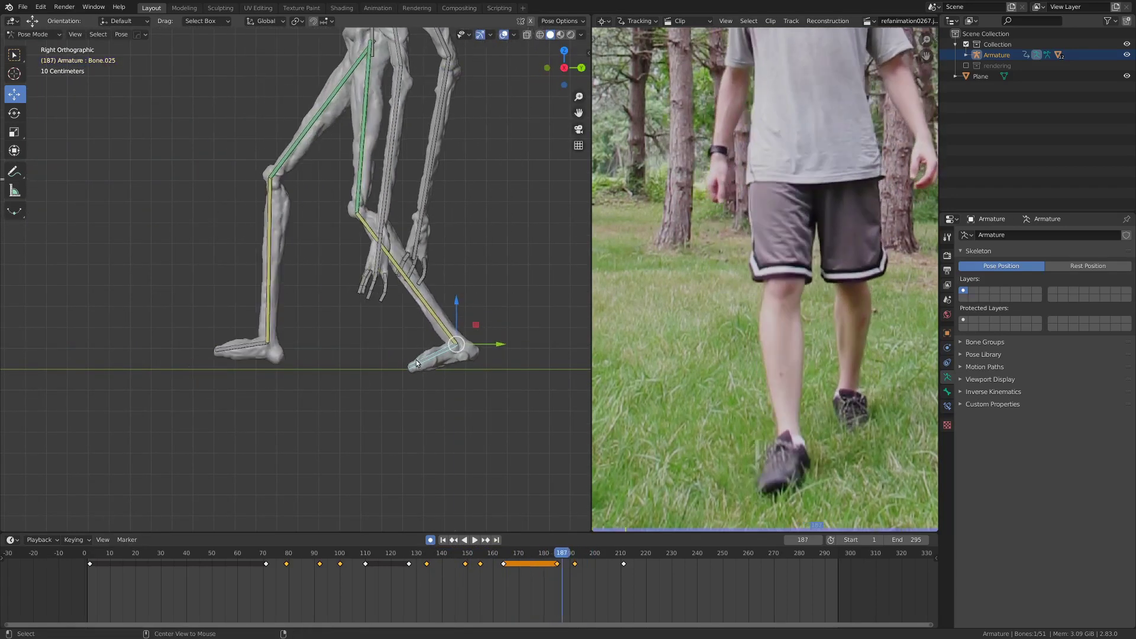
{"action": "scroll", "coordinate": [429, 397], "scroll_direction": "down", "scroll_amount": 1, "text": "alt"}
{"action": "key", "text": "r"}
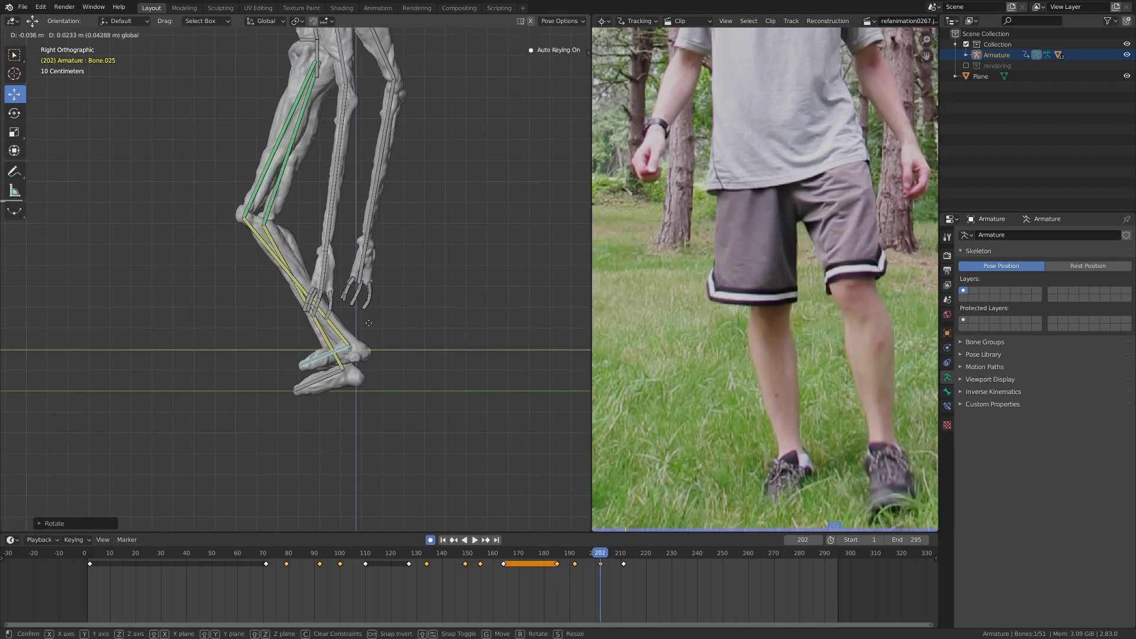
Raise the left foot bone at frame 202 and rotate it toes-up at frame 208.
{"action": "left_click_drag", "start_coordinate": [369, 323], "coordinate": [370, 323]}
{"action": "scroll", "coordinate": [411, 327], "scroll_direction": "down", "scroll_amount": 9, "text": "alt"}
{"action": "scroll", "coordinate": [425, 355], "scroll_direction": "up", "scroll_amount": 3, "text": "alt"}
{"action": "key", "text": "r"}
{"action": "left_click", "coordinate": [437, 380]}
Fine-tune the left foot bone's forward position at frame 208, comparing the neighbouring frames before landing.
{"action": "scroll", "coordinate": [433, 376], "scroll_direction": "down", "scroll_amount": 3, "text": "alt"}
{"action": "scroll", "coordinate": [433, 376], "scroll_direction": "up", "scroll_amount": 3, "text": "alt"}
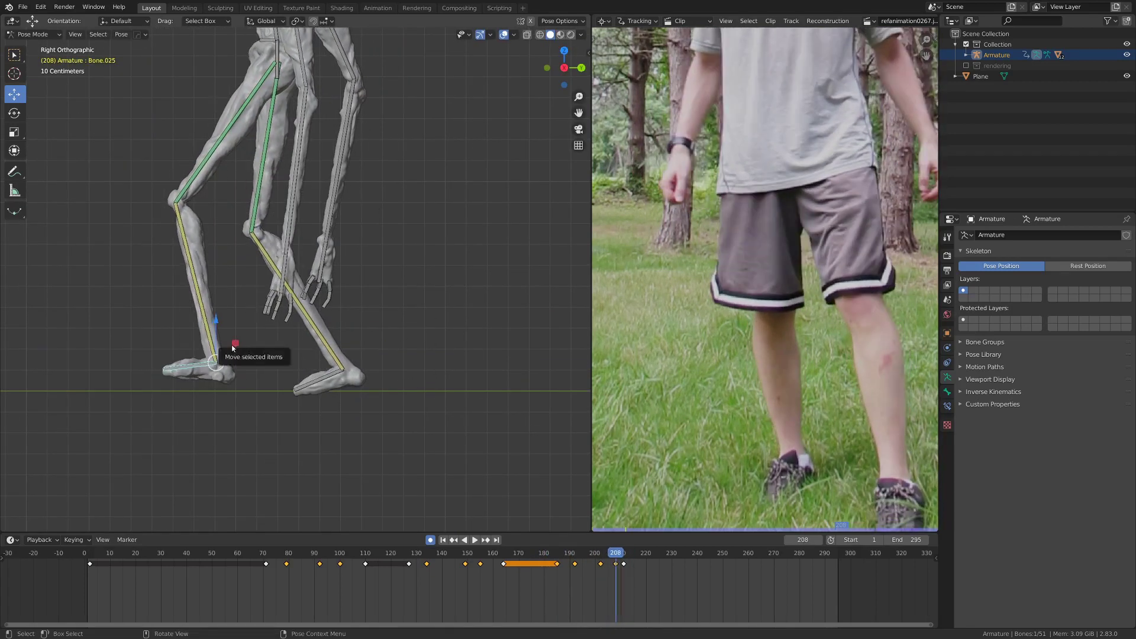
{"action": "scroll", "coordinate": [239, 350], "scroll_direction": "up", "scroll_amount": 2, "text": "alt"}
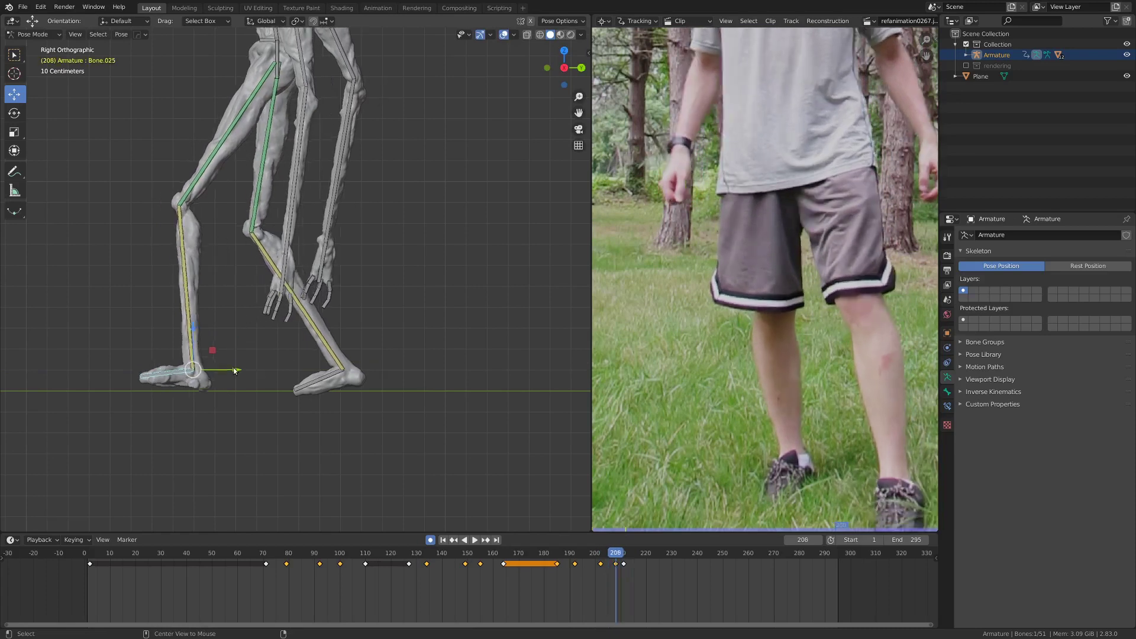
{"action": "scroll", "coordinate": [234, 371], "scroll_direction": "up", "scroll_amount": 2, "text": "alt"}
{"action": "scroll", "coordinate": [234, 370], "scroll_direction": "down", "scroll_amount": 2, "text": "alt"}
{"action": "left_click_drag", "start_coordinate": [234, 371], "coordinate": [240, 371]}
{"action": "scroll", "coordinate": [240, 371], "scroll_direction": "down", "scroll_amount": 3, "text": "alt"}
{"action": "scroll", "coordinate": [240, 371], "scroll_direction": "up", "scroll_amount": 1, "text": "alt"}
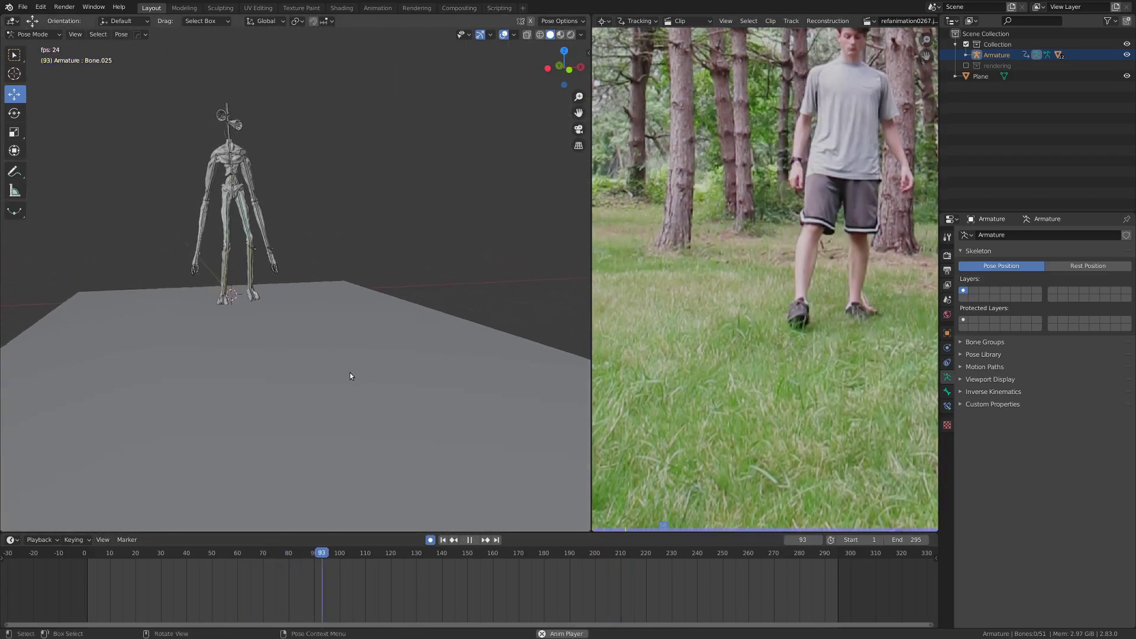
Play and scrub through the walk in perspective to compare both feet's motion with the reference footage.
{"action": "left_click", "coordinate": [225, 584]}
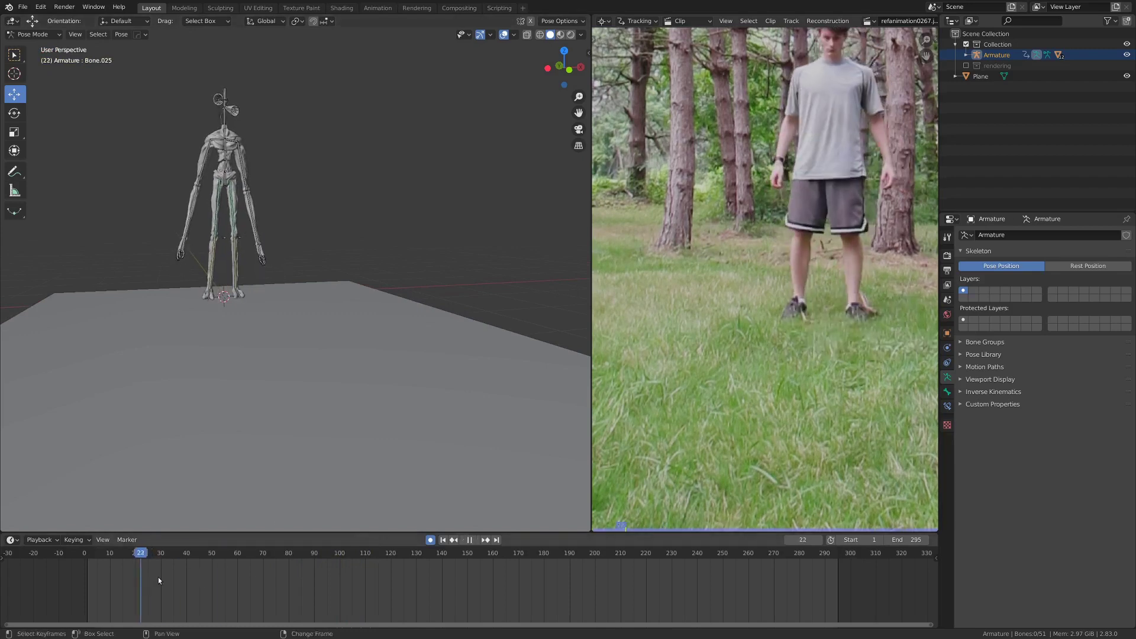
{"action": "mouse_move", "coordinate": [158, 577]}
{"action": "left_mouse_down"}
{"action": "mouse_move", "coordinate": [627, 574]}
{"action": "mouse_move", "coordinate": [148, 565]}
{"action": "left_mouse_up"}
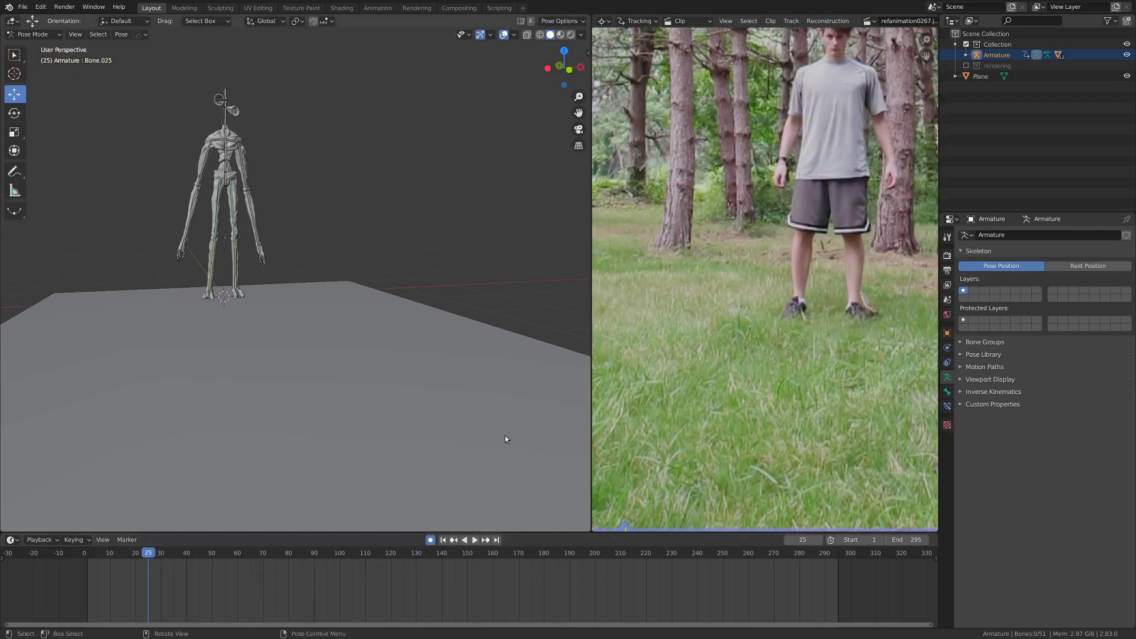
{"action": "key", "text": "space"}
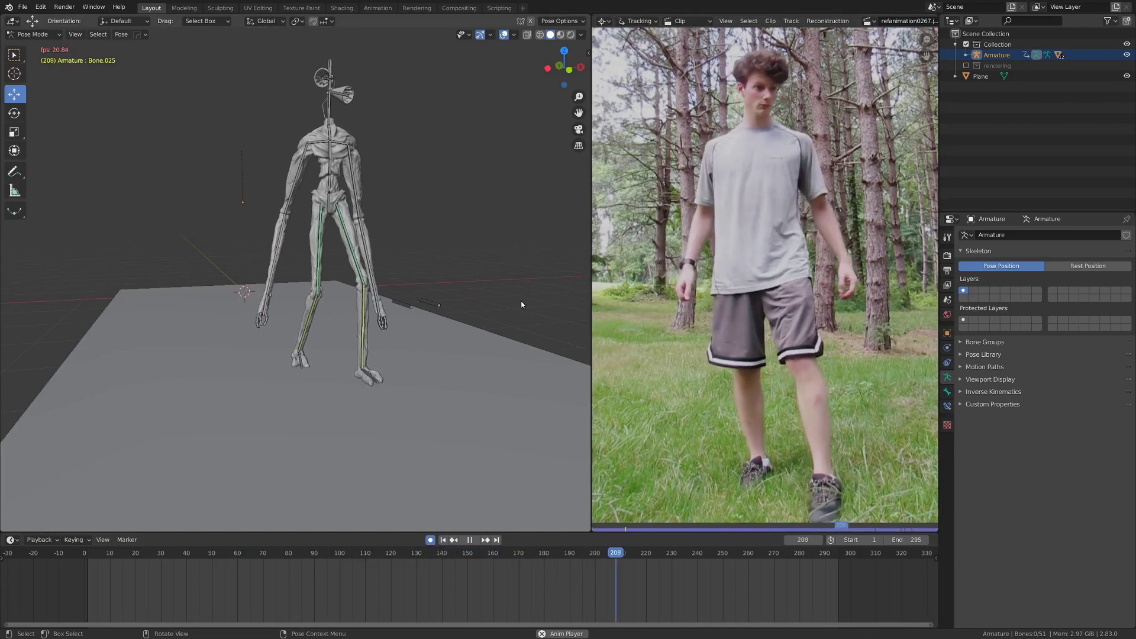
{"action": "key", "text": "space"}
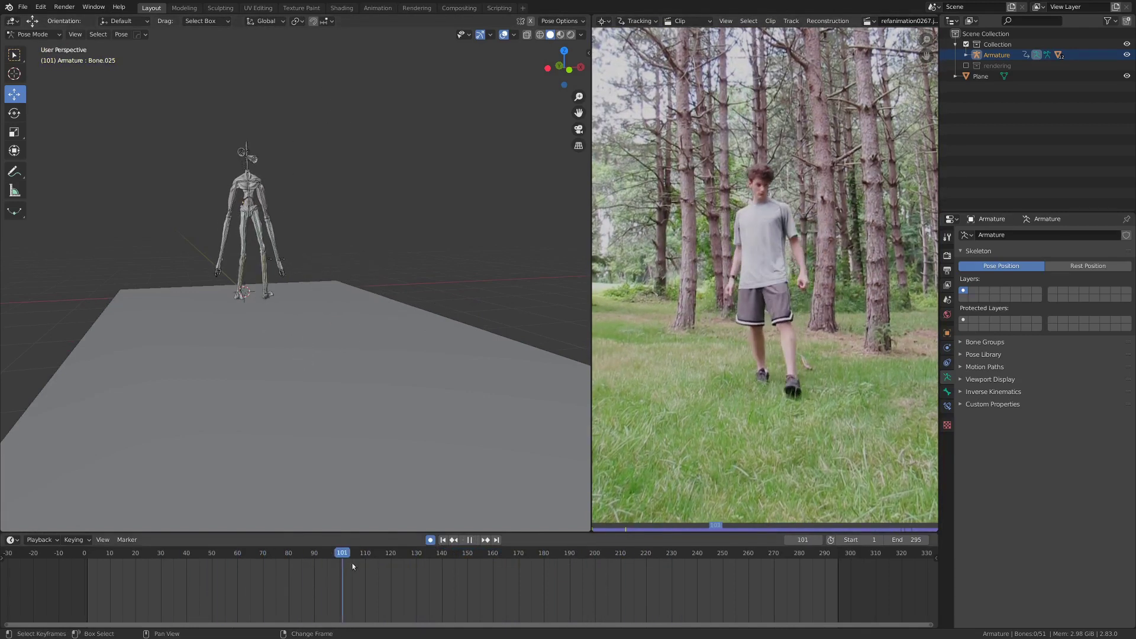
{"action": "left_click_drag", "start_coordinate": [353, 563], "coordinate": [552, 562]}
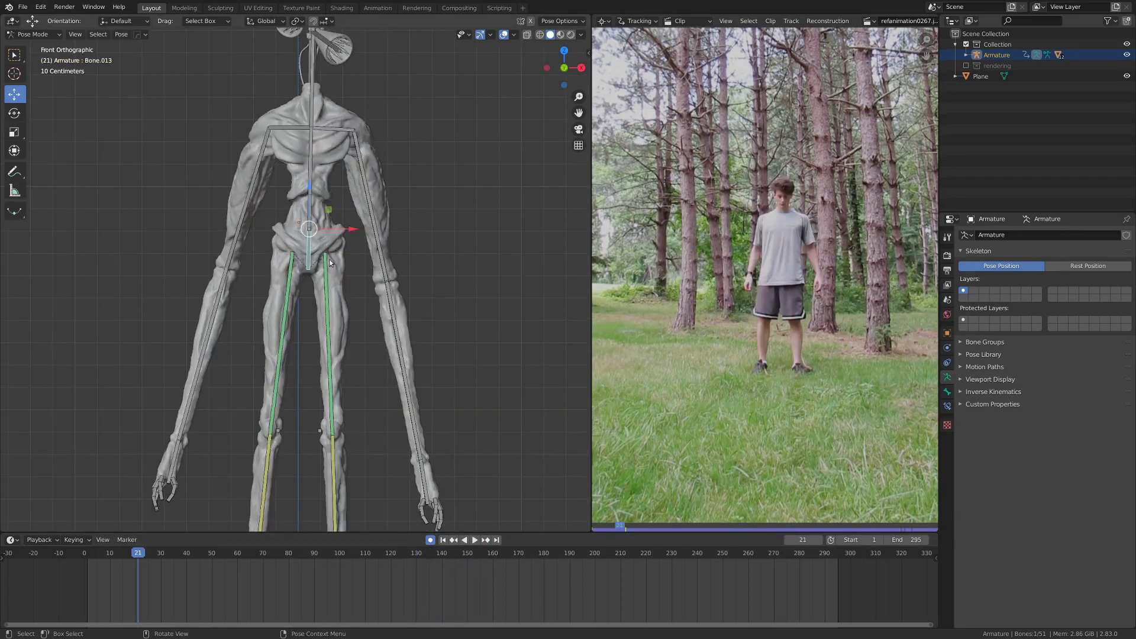
Rotate the hips bone slightly at frame 37 in front view to match the reference's weight shift.
{"action": "scroll", "coordinate": [320, 260], "scroll_direction": "down", "scroll_amount": 6}
{"action": "left_click_drag", "start_coordinate": [197, 570], "coordinate": [236, 562]}
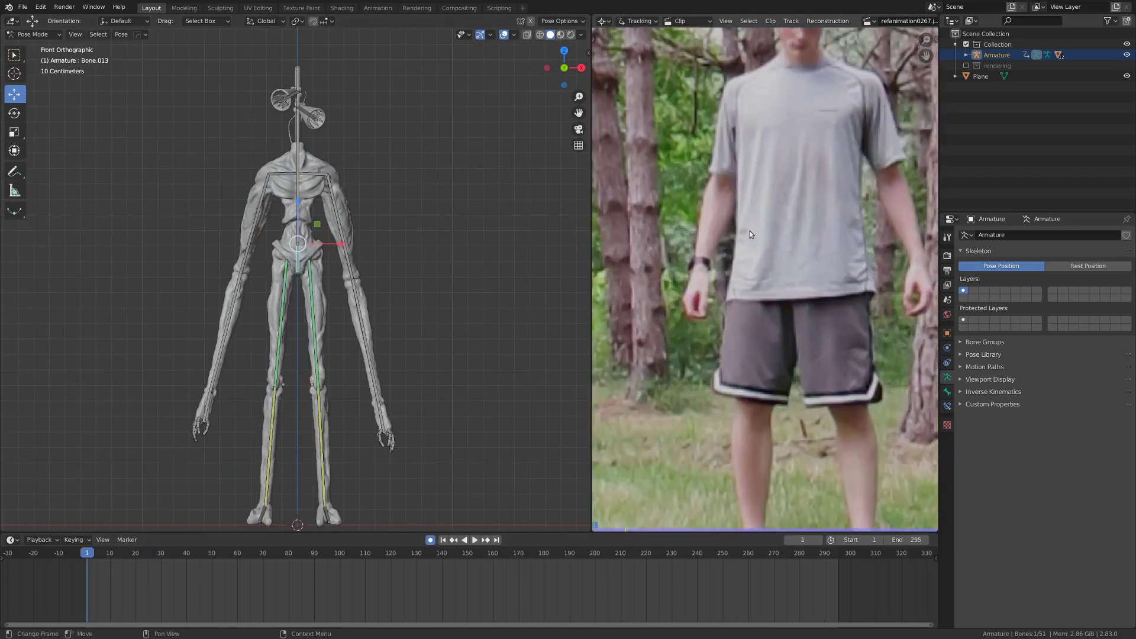
{"action": "scroll", "coordinate": [750, 235], "scroll_direction": "down", "scroll_amount": 3}
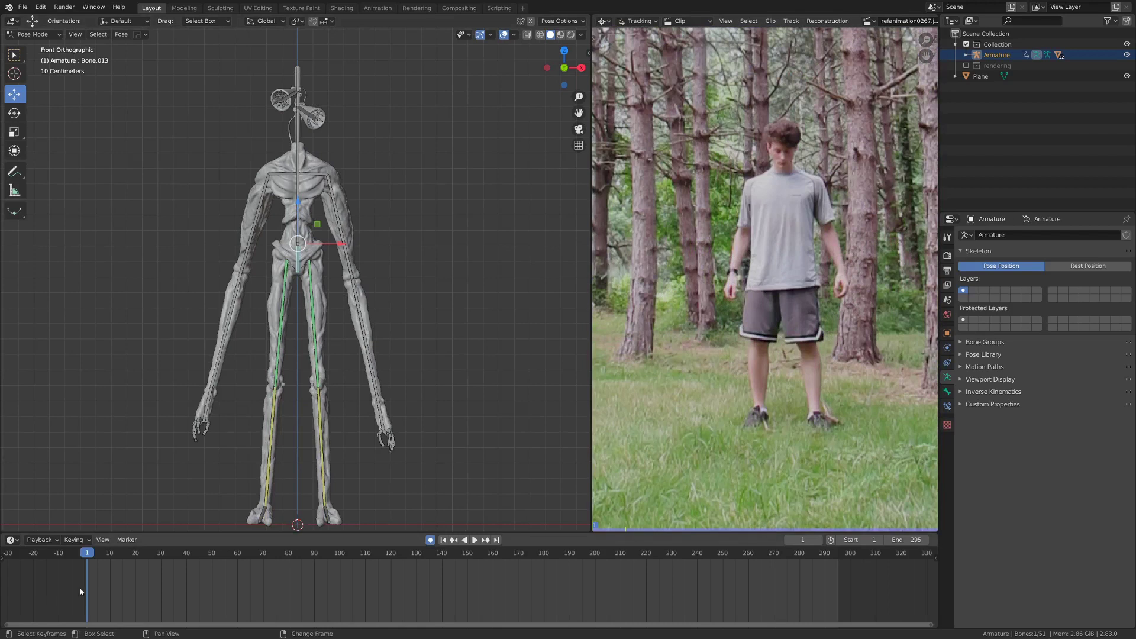
{"action": "left_click_drag", "start_coordinate": [80, 588], "coordinate": [162, 573]}
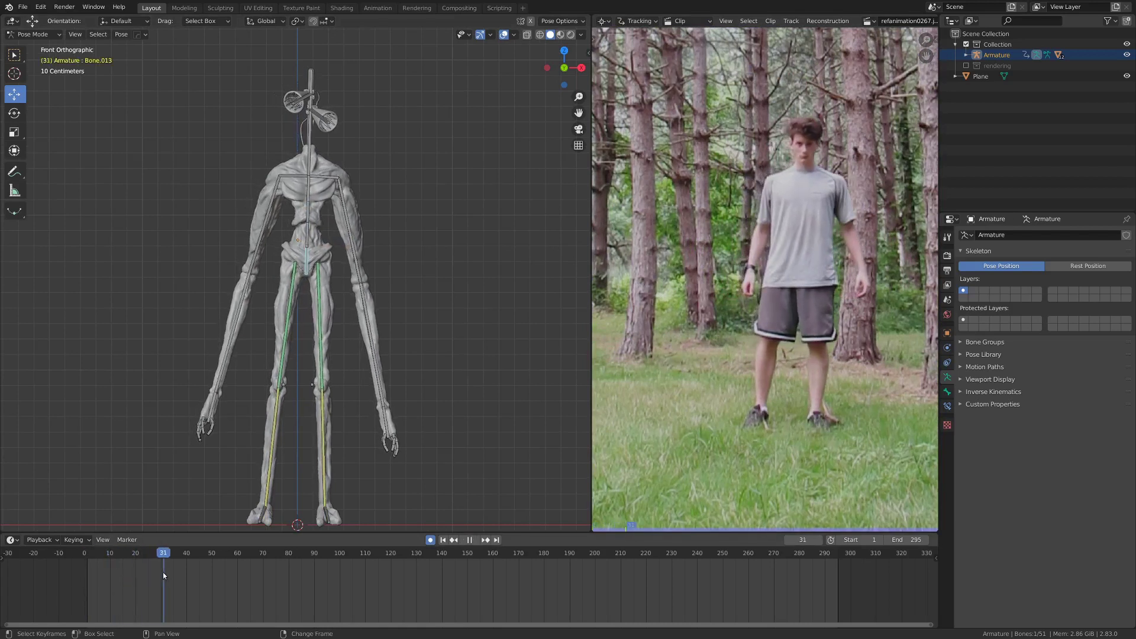
{"action": "scroll", "coordinate": [287, 400], "scroll_direction": "down", "scroll_amount": 6, "text": "alt"}
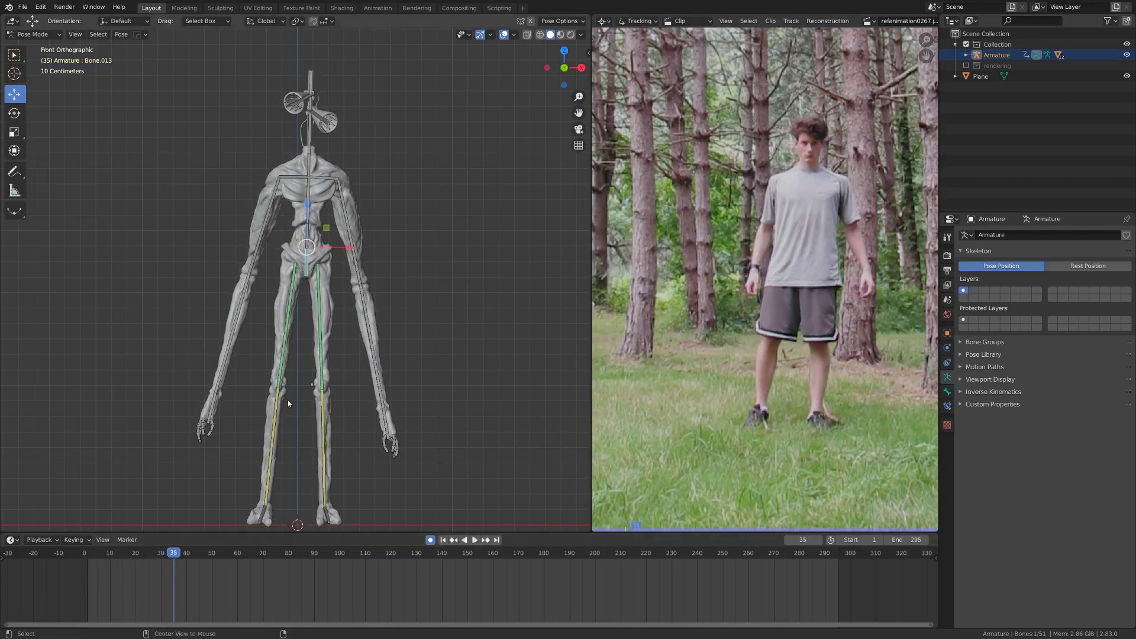
{"action": "scroll", "coordinate": [310, 261], "scroll_direction": "up", "scroll_amount": 5}
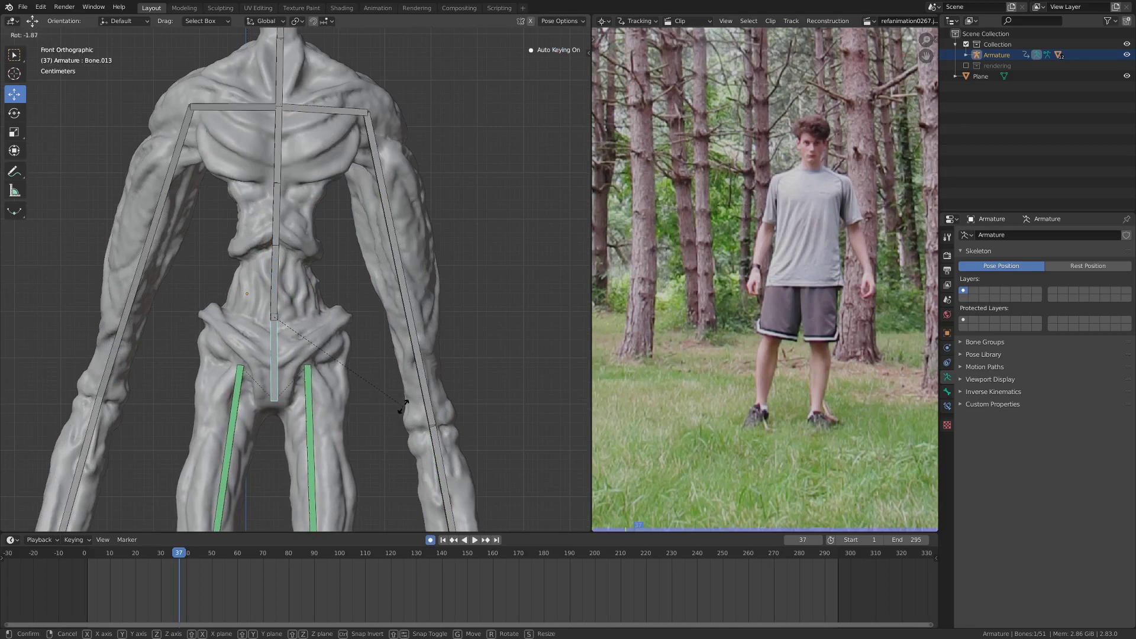
Clear the hips bone's rotation at frame 1 to key a neutral start pose, and scrub the opening frames to check the transition.
{"action": "left_click_drag", "start_coordinate": [170, 572], "coordinate": [87, 583]}
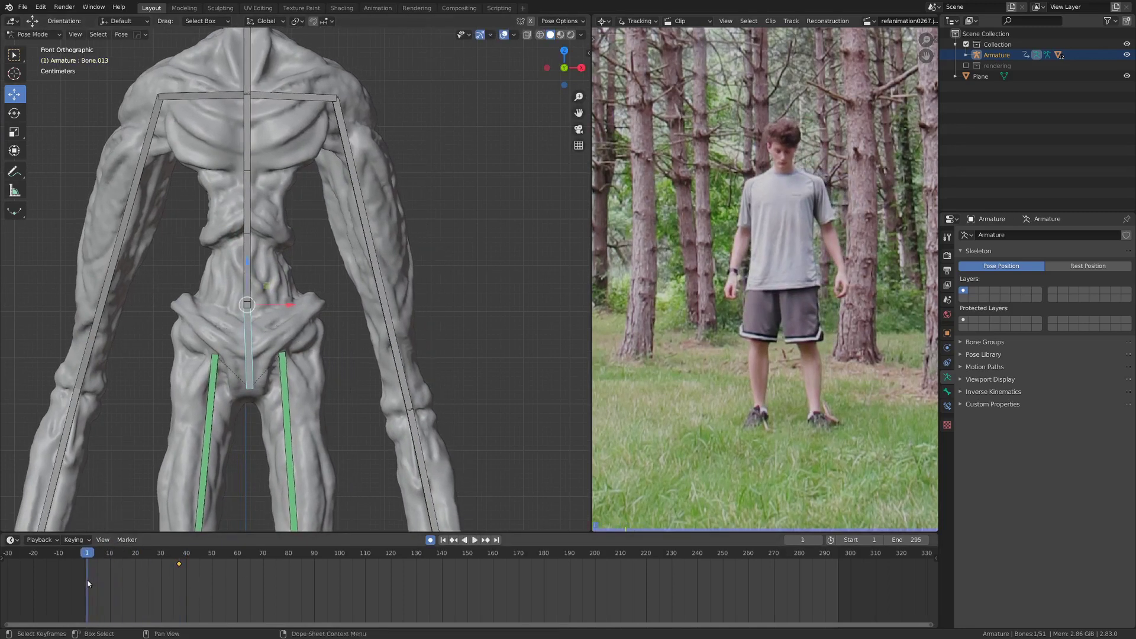
{"action": "key", "text": "alt"}
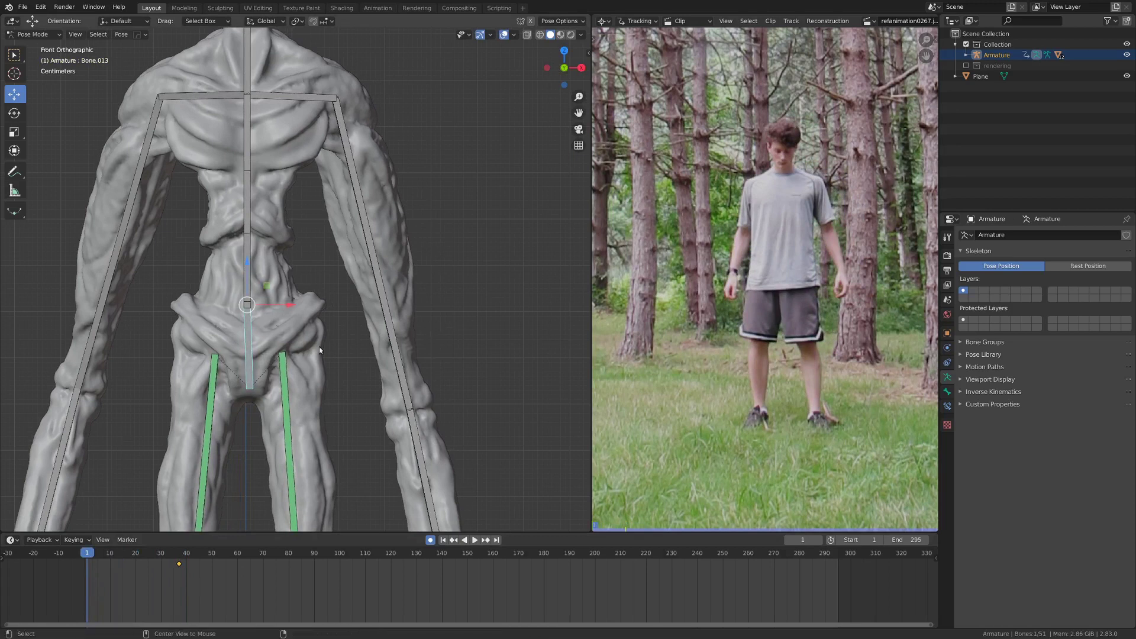
{"action": "key", "text": "alt+r"}
{"action": "key", "text": "space"}
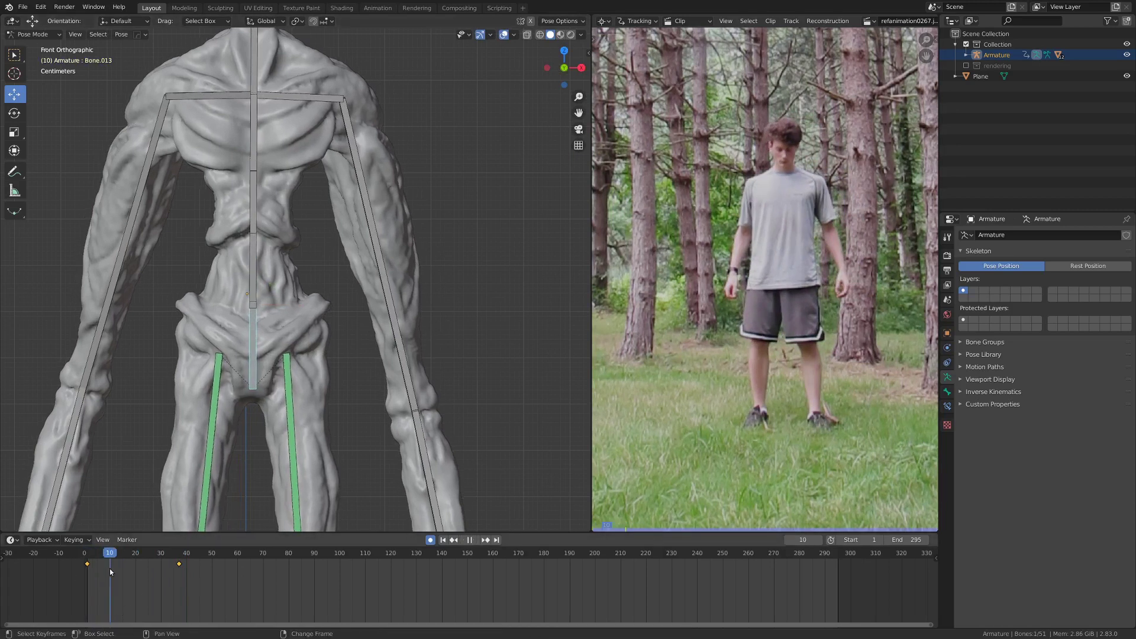
{"action": "mouse_move", "coordinate": [186, 565]}
{"action": "left_mouse_down"}
{"action": "mouse_move", "coordinate": [229, 566]}
{"action": "mouse_move", "coordinate": [171, 571]}
{"action": "left_mouse_up"}
{"action": "right_click_drag", "start_coordinate": [171, 571], "coordinate": [180, 566]}
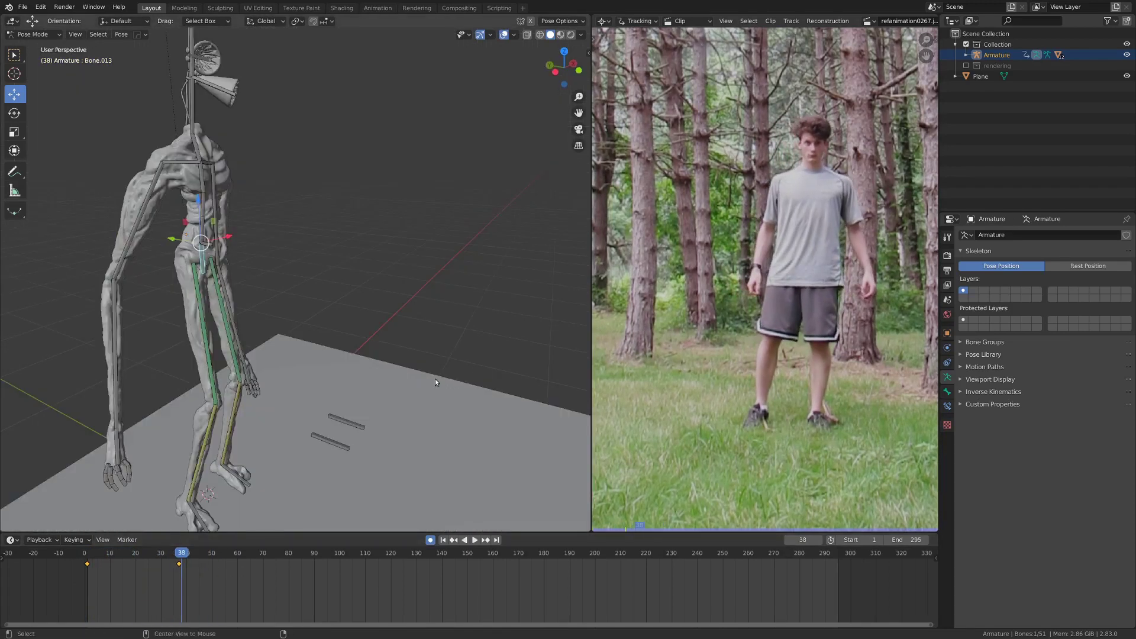
Twist the hips bone about the global Z axis at frame 73 to follow the stepping leg.
{"action": "scroll", "coordinate": [392, 375], "scroll_direction": "down", "scroll_amount": 20, "text": "alt"}
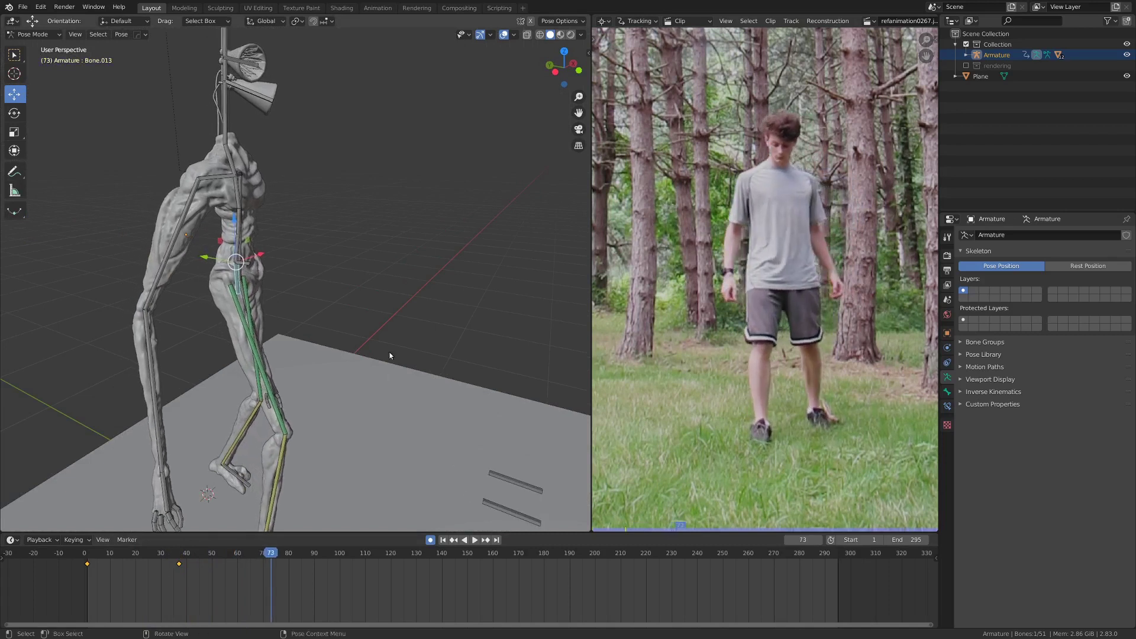
{"action": "scroll", "coordinate": [389, 353], "scroll_direction": "up", "scroll_amount": 3}
{"action": "middle_click_drag", "start_coordinate": [389, 352], "coordinate": [356, 395]}
{"action": "key", "text": "r"}
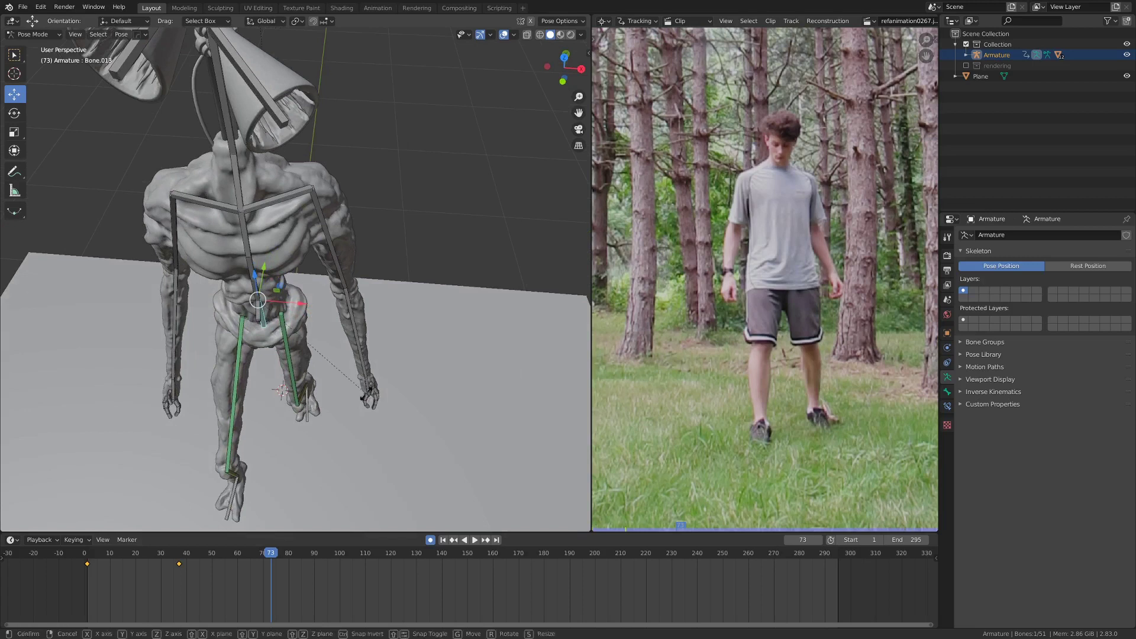
{"action": "key", "text": "z"}
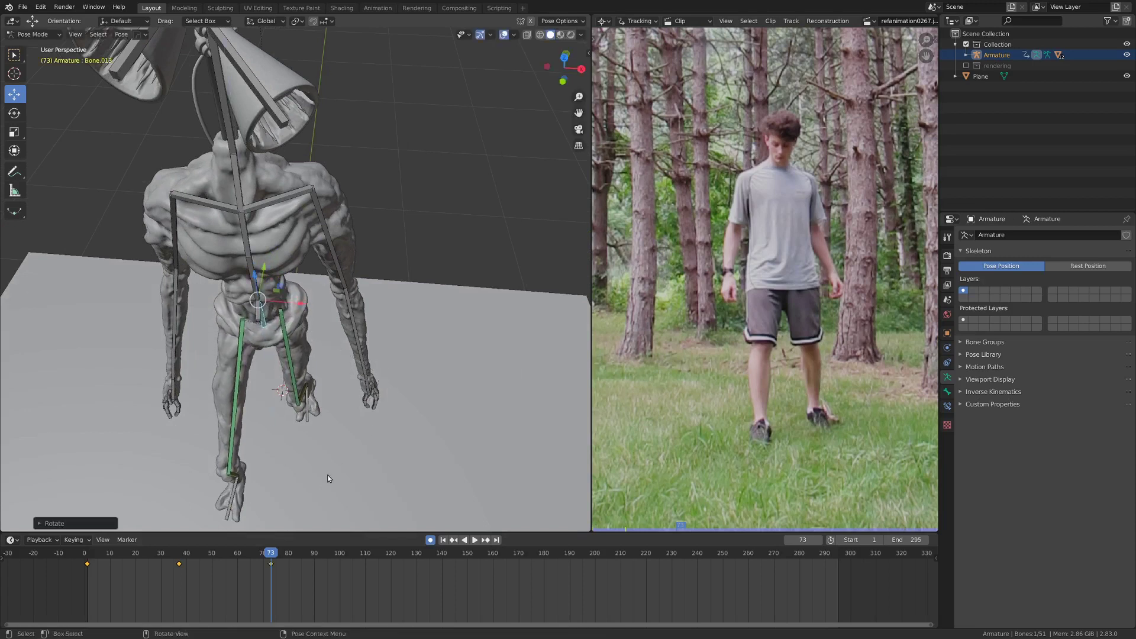
Tilt the hips bone sideways at frame 91 in front view to match the reference's weight shift.
{"action": "left_click_drag", "start_coordinate": [274, 557], "coordinate": [317, 569]}
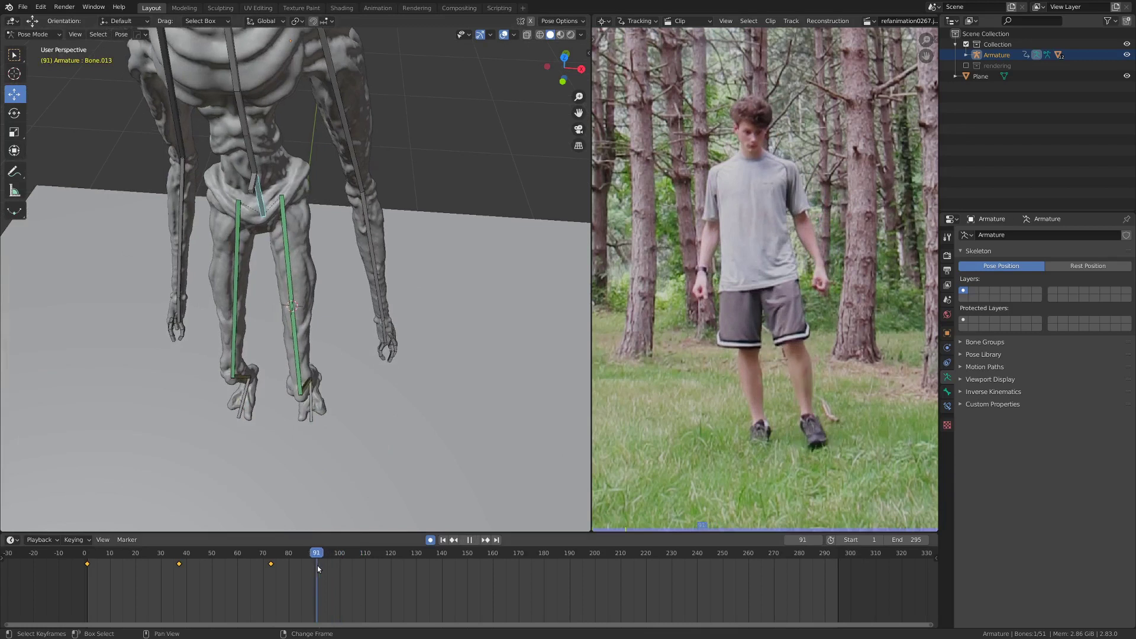
{"action": "middle_click_drag", "start_coordinate": [312, 455], "coordinate": [333, 326]}
{"action": "scroll", "coordinate": [307, 385], "scroll_direction": "down", "scroll_amount": 2}
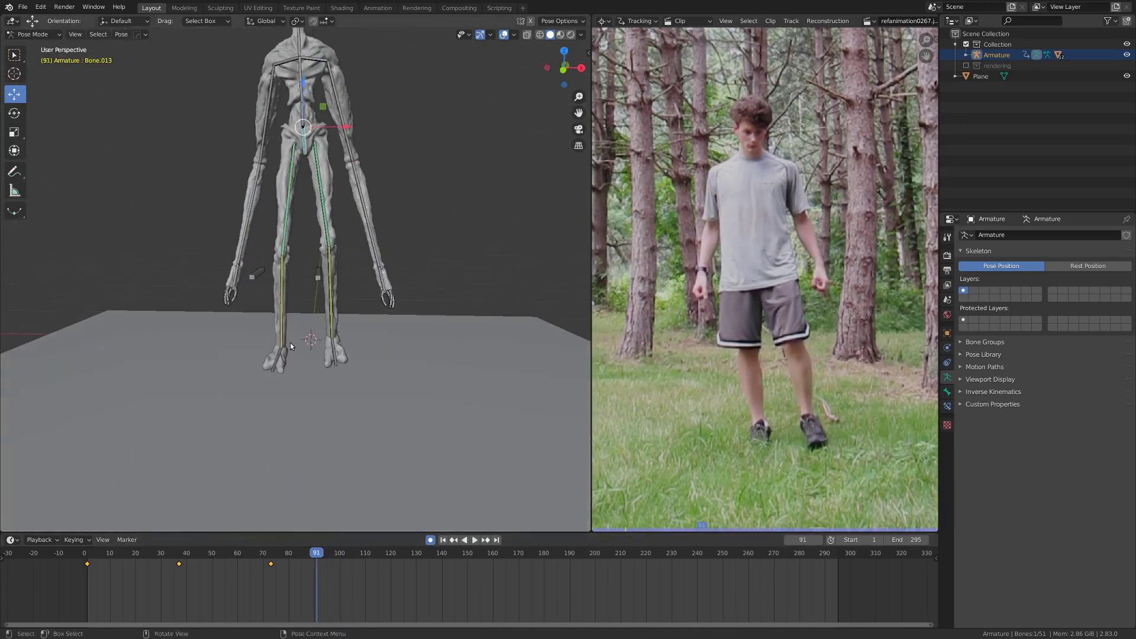
{"action": "key", "text": "KP_1"}
{"action": "scroll", "coordinate": [315, 170], "scroll_direction": "up", "scroll_amount": 6}
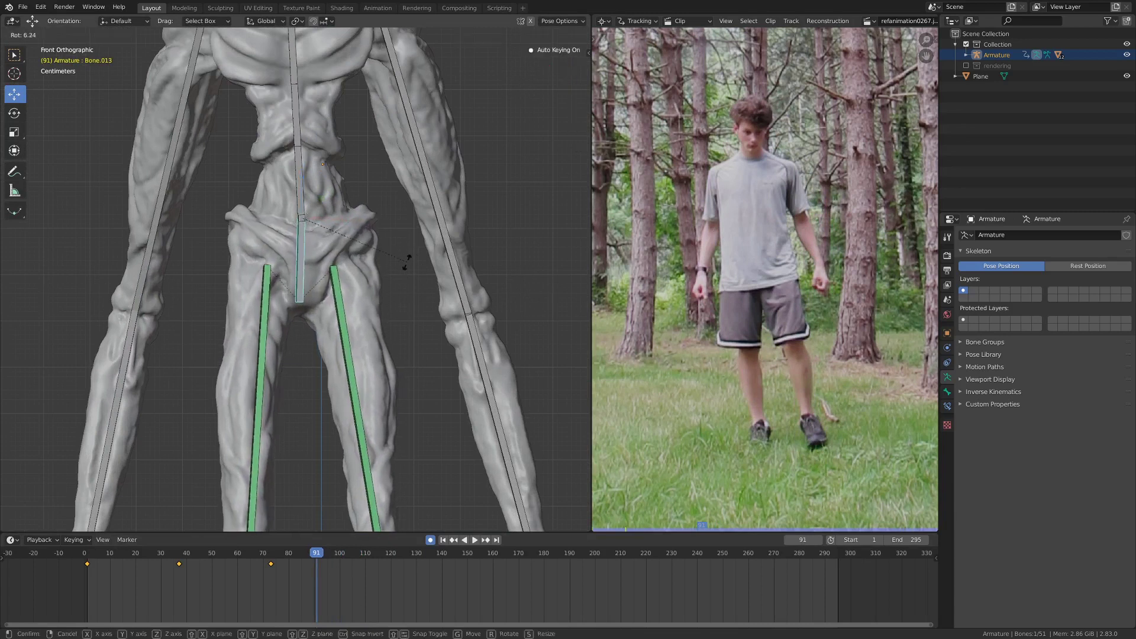
{"action": "key", "text": "i"}
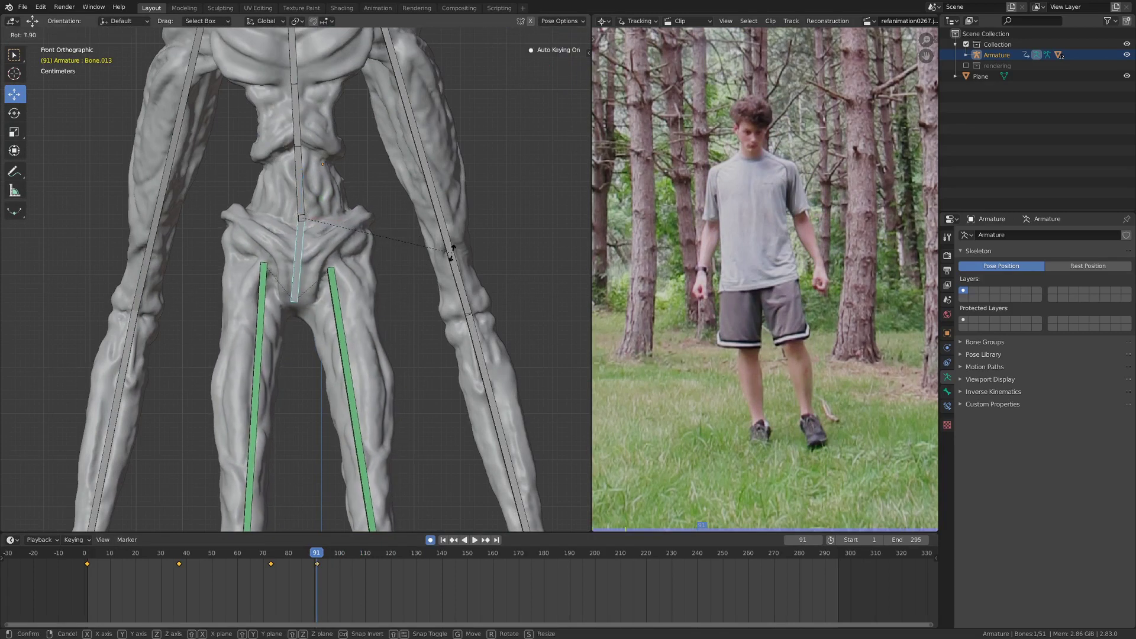
{"action": "scroll", "coordinate": [394, 330], "scroll_direction": "down", "scroll_amount": 4}
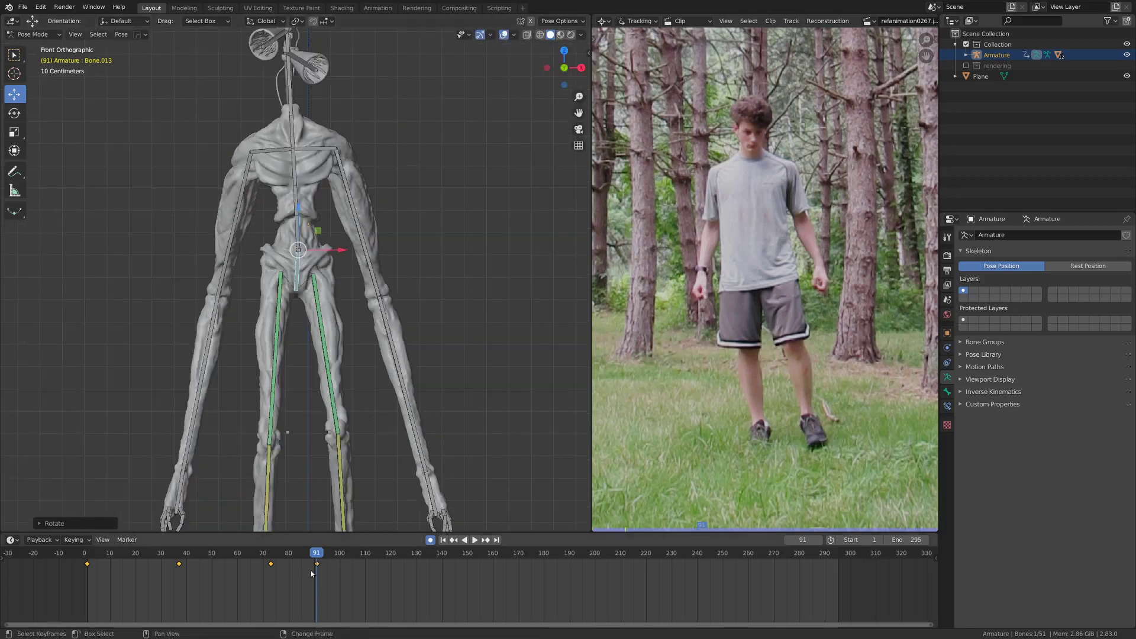
Twist the hips bone about the global Z axis at frame 107, where the leading foot is planted.
{"action": "right_click_drag", "start_coordinate": [311, 570], "coordinate": [358, 575]}
{"action": "scroll", "coordinate": [415, 343], "scroll_direction": "down", "scroll_amount": 1, "text": "alt"}
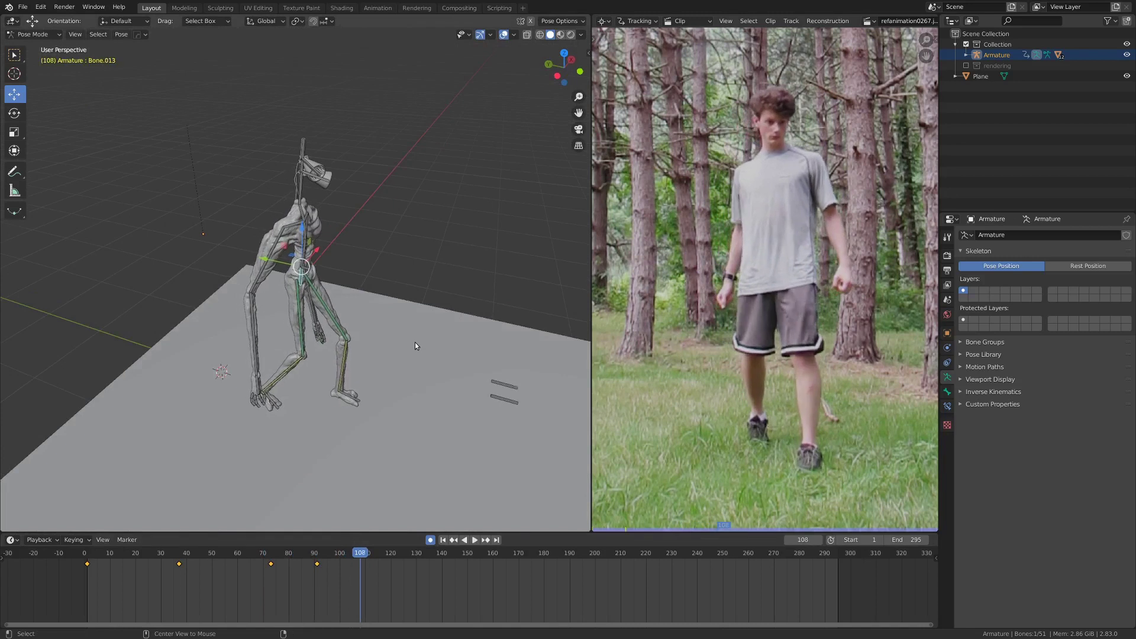
{"action": "scroll", "coordinate": [415, 346], "scroll_direction": "up", "scroll_amount": 1, "text": "alt"}
{"action": "scroll", "coordinate": [416, 346], "scroll_direction": "up", "scroll_amount": 5}
{"action": "key", "text": "r"}
{"action": "key", "text": "z"}
{"action": "left_click", "coordinate": [491, 278]}
Tilt the hips bone at frame 119 in front view to match the reference's passing pose.
{"action": "right_click_drag", "start_coordinate": [357, 580], "coordinate": [388, 576]}
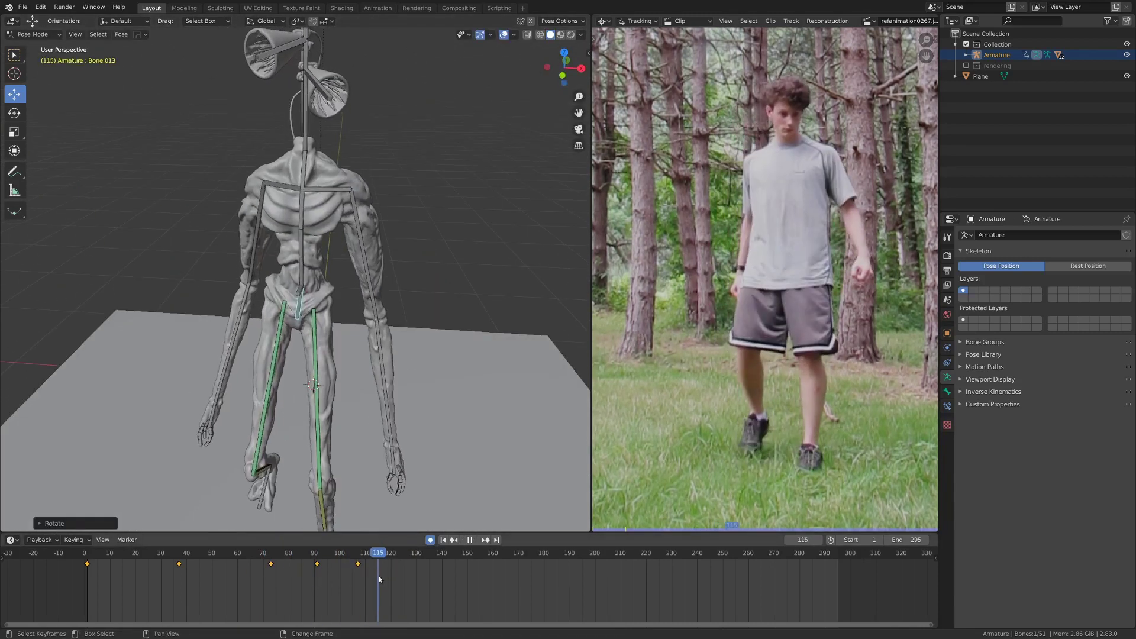
{"action": "key", "text": "KP_1"}
{"action": "scroll", "coordinate": [341, 430], "scroll_direction": "up", "scroll_amount": 6}
{"action": "key", "text": "r"}
{"action": "left_click", "coordinate": [401, 380]}
Rotate the hips bone at frame 128 from an angled perspective view to follow the forward leg.
{"action": "scroll", "coordinate": [402, 420], "scroll_direction": "down", "scroll_amount": 9, "text": "alt"}
{"action": "middle_click_drag", "start_coordinate": [401, 380], "coordinate": [403, 328]}
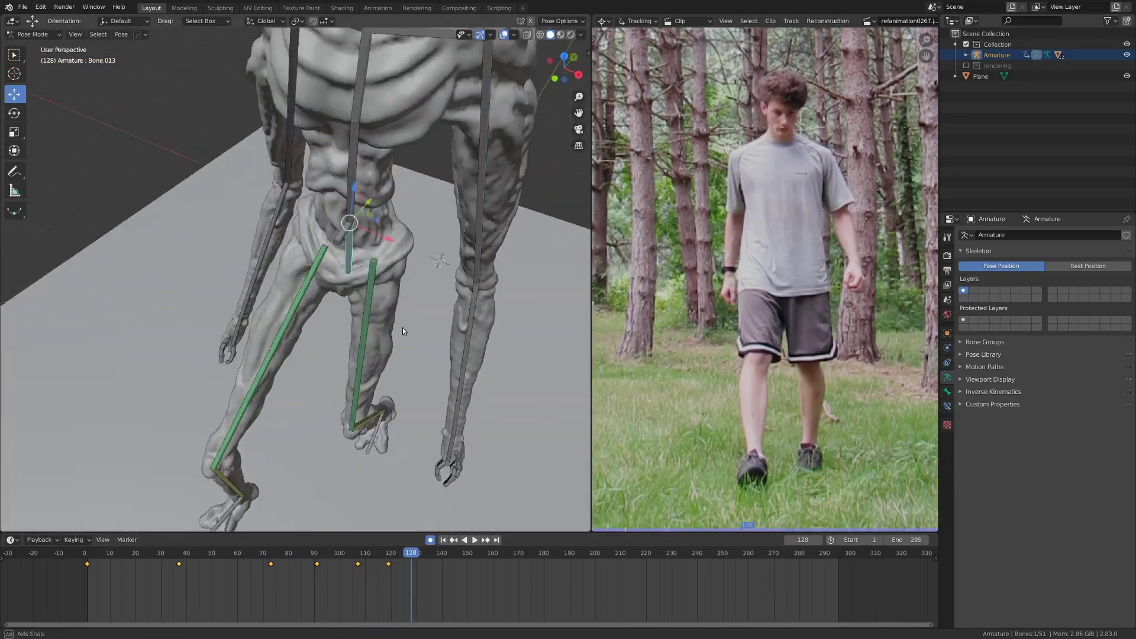
{"action": "key", "text": "r"}
{"action": "left_click", "coordinate": [401, 354]}
Tilt the hips bone at frame 147 in front view to match the filmed walker's hip angle.
{"action": "scroll", "coordinate": [396, 354], "scroll_direction": "down", "scroll_amount": 8}
{"action": "right_click_drag", "start_coordinate": [371, 590], "coordinate": [460, 580], "text": "shift"}
{"action": "key", "text": "KP_1"}
{"action": "scroll", "coordinate": [415, 266], "scroll_direction": "up", "scroll_amount": 6}
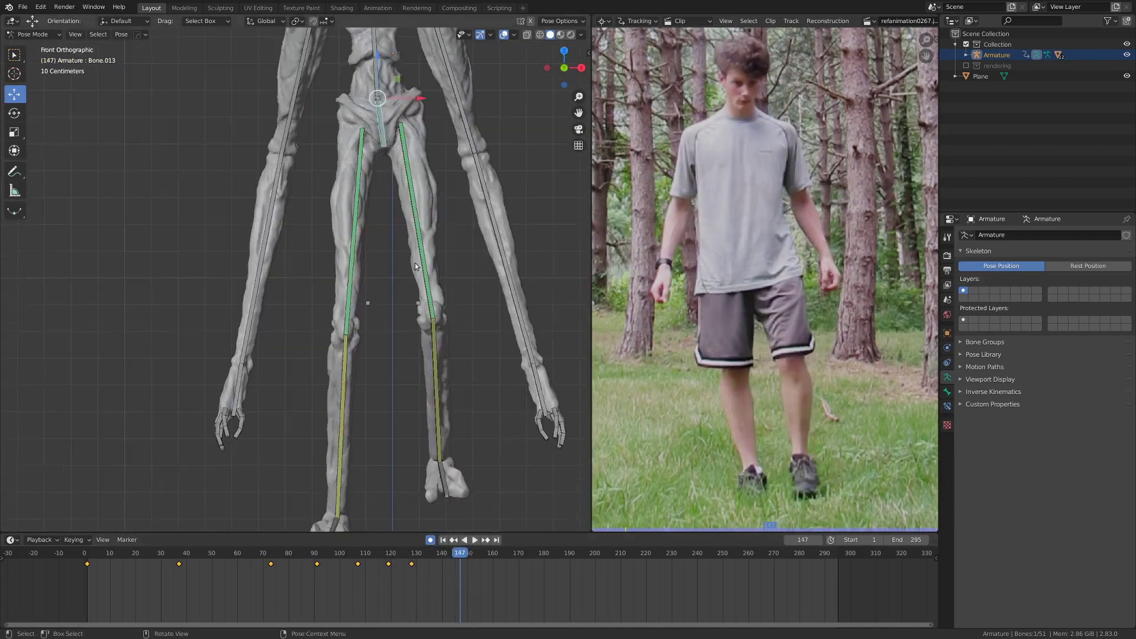
{"action": "scroll", "coordinate": [415, 266], "scroll_direction": "up", "scroll_amount": 2}
{"action": "middle_click_drag", "start_coordinate": [415, 266], "coordinate": [442, 335], "text": "shift"}
{"action": "key", "text": "r"}
{"action": "left_click", "coordinate": [480, 183]}
Rotate the hips bone at frame 161 in perspective view to match the reference's long stride.
{"action": "right_click_drag", "start_coordinate": [402, 577], "coordinate": [494, 578], "text": "shift"}
{"action": "scroll", "coordinate": [370, 304], "scroll_direction": "down", "scroll_amount": 3}
{"action": "middle_click_drag", "start_coordinate": [370, 305], "coordinate": [373, 344]}
{"action": "key", "text": "r"}
{"action": "left_click", "coordinate": [459, 340]}
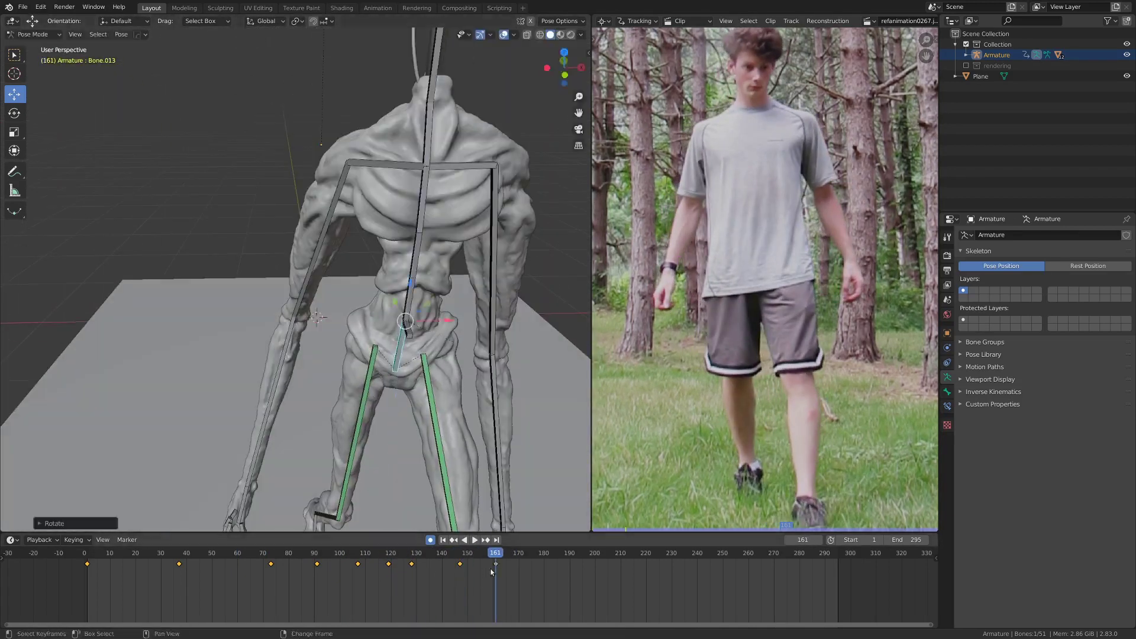
Tilt the hips bone at frame 176 in a close-up front view to match the reference's weight shift.
{"action": "right_click_drag", "start_coordinate": [491, 571], "coordinate": [544, 578], "text": "shift"}
{"action": "key", "text": "KP_1"}
{"action": "key", "text": "KP_Decimal"}
{"action": "scroll", "coordinate": [792, 118], "scroll_direction": "down", "scroll_amount": 1}
{"action": "key", "text": "Left"}
{"action": "key", "text": "Left"}
{"action": "key", "text": "Left"}
{"action": "key", "text": "Left"}
{"action": "scroll", "coordinate": [340, 285], "scroll_direction": "down", "scroll_amount": 4}
{"action": "key", "text": "r"}
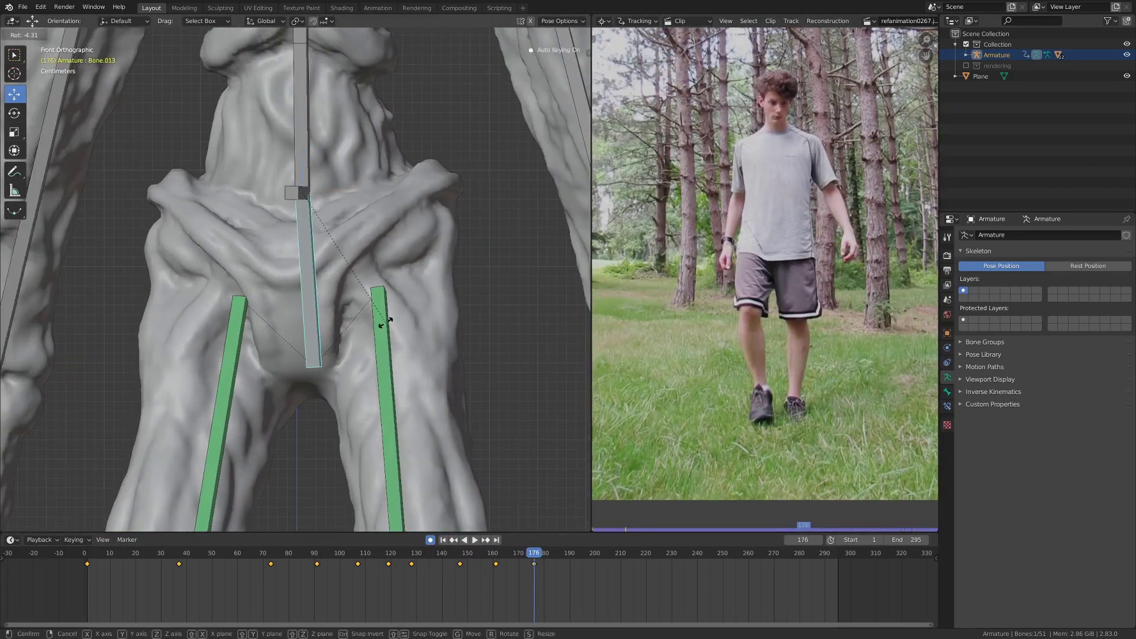
{"action": "left_click", "coordinate": [385, 323]}
Rotate the hips bone at frame 189 in perspective view to follow the leading leg.
{"action": "scroll", "coordinate": [416, 299], "scroll_direction": "down", "scroll_amount": 13, "text": "alt"}
{"action": "middle_click_drag", "start_coordinate": [415, 300], "coordinate": [446, 314]}
{"action": "key", "text": "r"}
{"action": "left_click", "coordinate": [392, 328]}
Keyframe the hips bone's pose at frame 197 in front view.
{"action": "scroll", "coordinate": [391, 329], "scroll_direction": "down", "scroll_amount": 10}
{"action": "key", "text": "KP_1"}
{"action": "scroll", "coordinate": [441, 332], "scroll_direction": "down", "scroll_amount": 8, "text": "alt"}
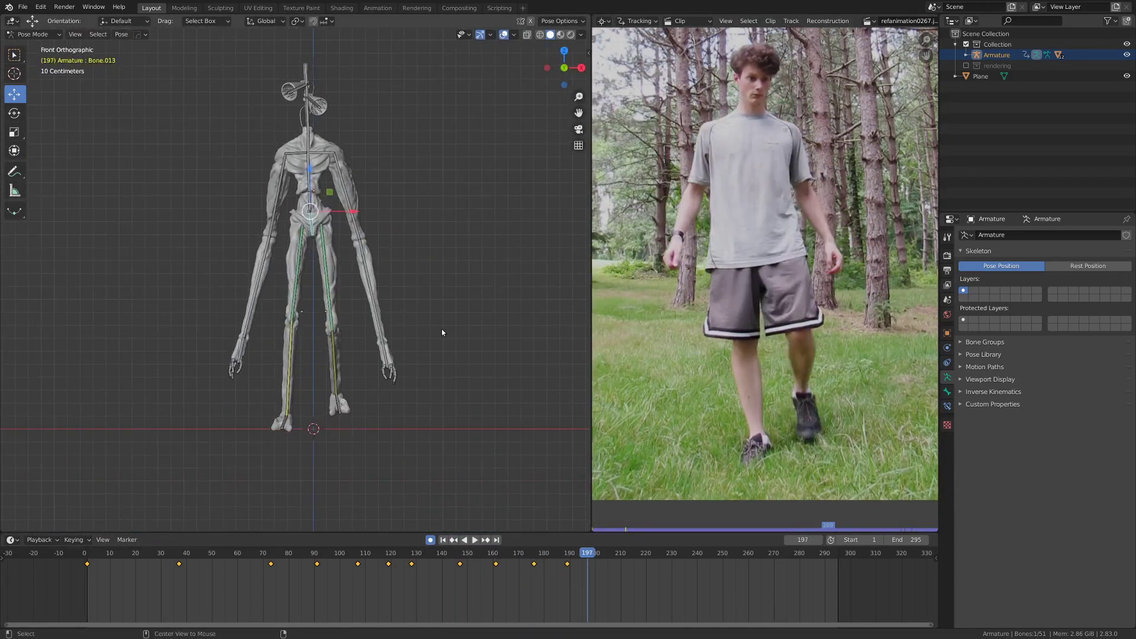
{"action": "key", "text": "i"}
Keyframe the hips bone's pose at frame 213, where the final step lands.
{"action": "scroll", "coordinate": [399, 332], "scroll_direction": "up", "scroll_amount": 2}
{"action": "scroll", "coordinate": [397, 295], "scroll_direction": "down", "scroll_amount": 16, "text": "alt"}
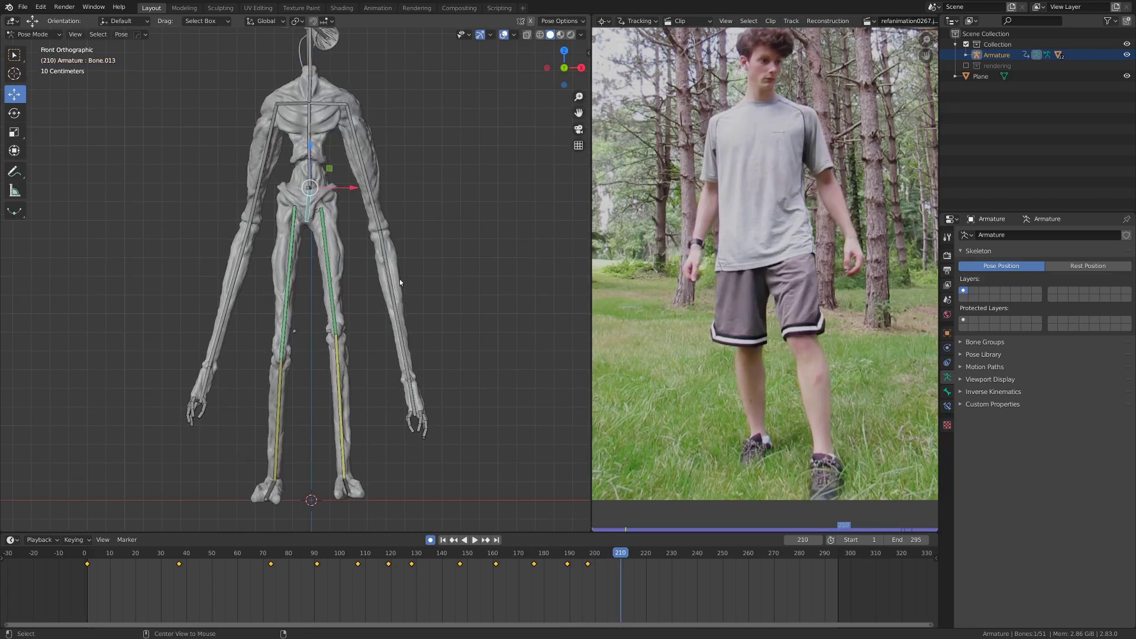
{"action": "middle_click_drag", "start_coordinate": [399, 279], "coordinate": [357, 357]}
{"action": "scroll", "coordinate": [356, 357], "scroll_direction": "down", "scroll_amount": 2}
{"action": "key", "text": "i"}
Play and scrub through the walk from front and side angles to review the hip motion together with the foot movement.
{"action": "key", "text": "space"}
{"action": "right_click_drag", "start_coordinate": [617, 576], "coordinate": [510, 581]}
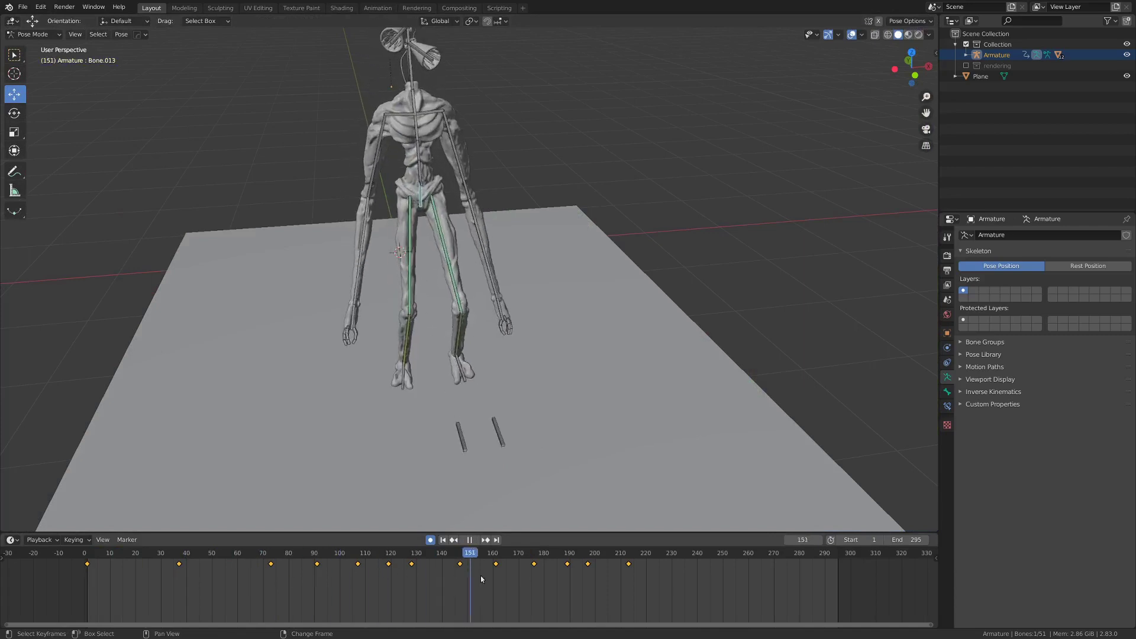
{"action": "right_click_drag", "start_coordinate": [480, 576], "coordinate": [399, 583]}
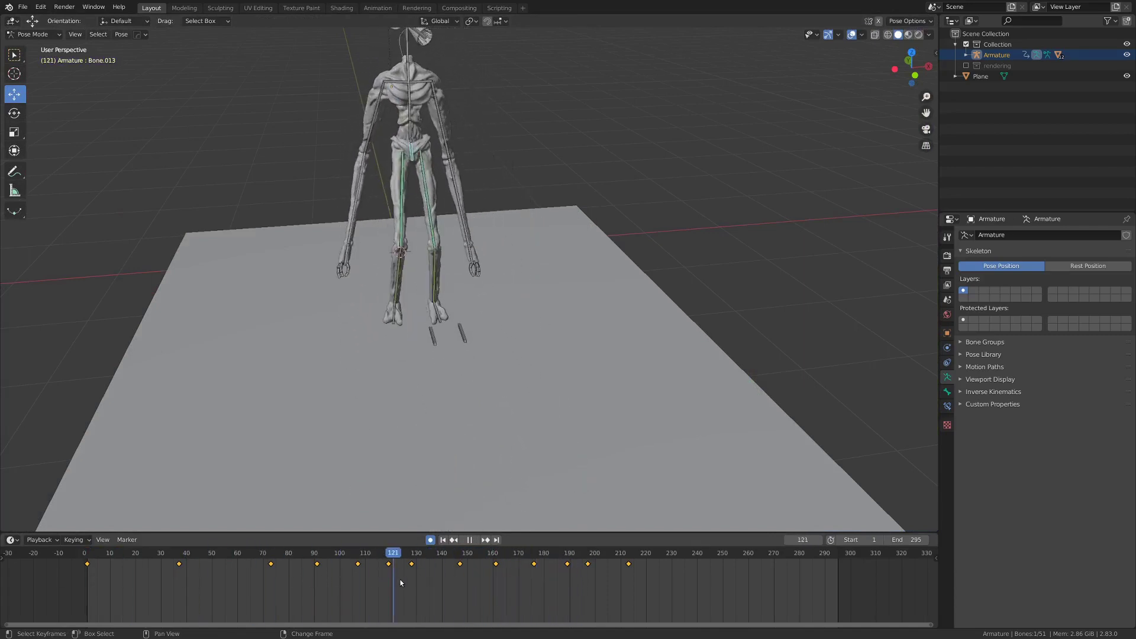
{"action": "mouse_move", "coordinate": [441, 581]}
{"action": "right_mouse_down"}
{"action": "mouse_move", "coordinate": [572, 573]}
{"action": "mouse_move", "coordinate": [436, 576]}
{"action": "right_mouse_up"}
{"action": "scroll", "coordinate": [439, 400], "scroll_direction": "down", "scroll_amount": 5}
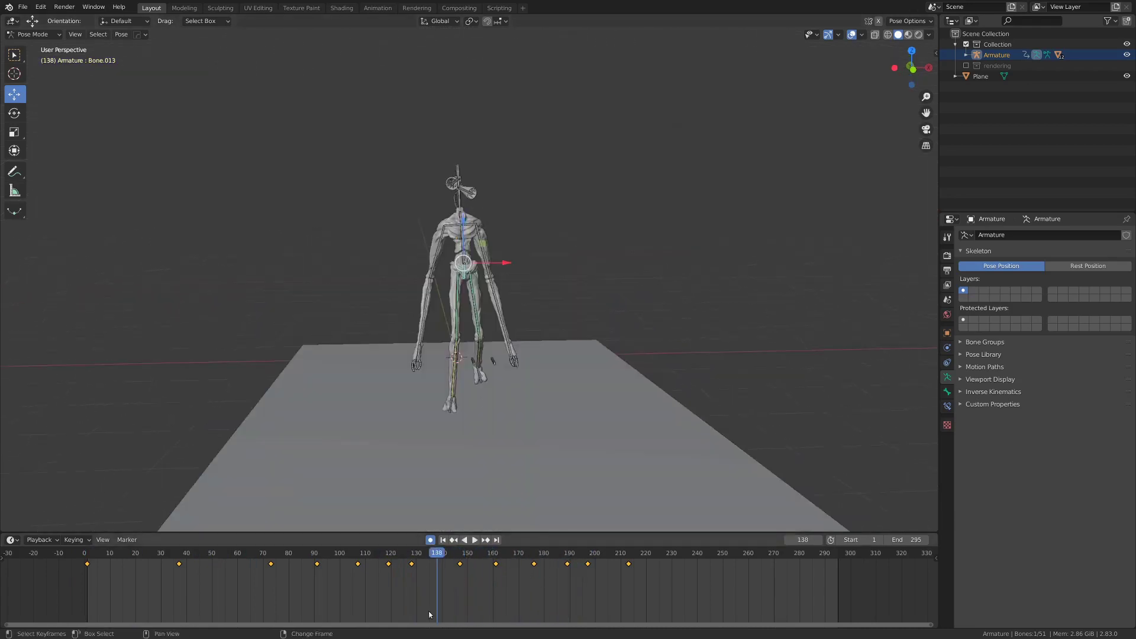
{"action": "scroll", "coordinate": [408, 366], "scroll_direction": "up", "scroll_amount": 3}
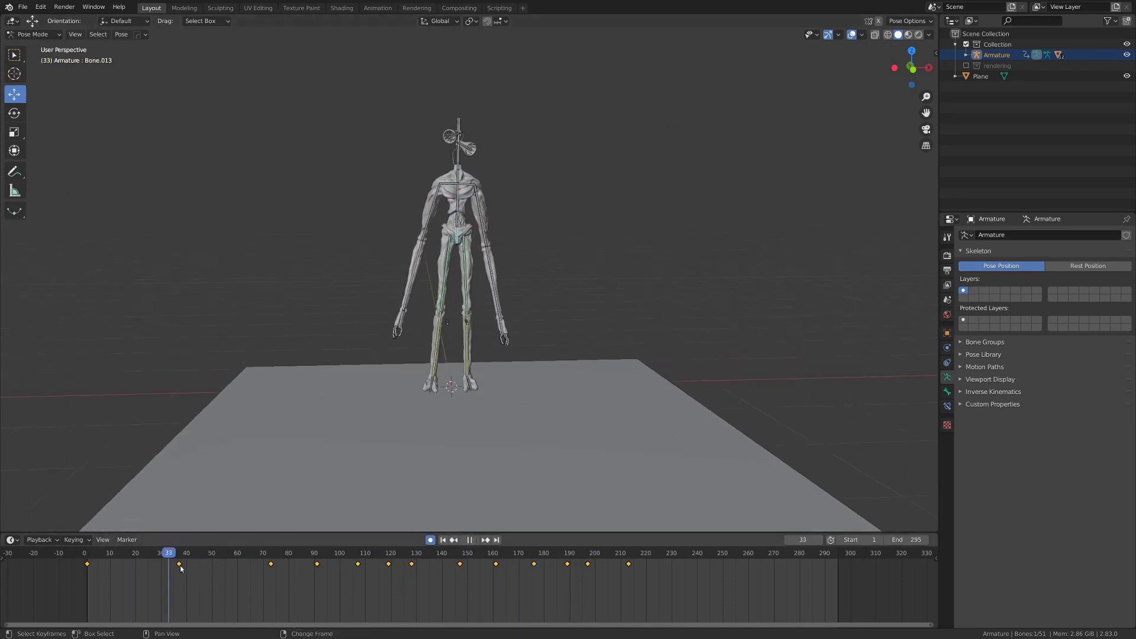
{"action": "right_click_drag", "start_coordinate": [356, 565], "coordinate": [434, 588]}
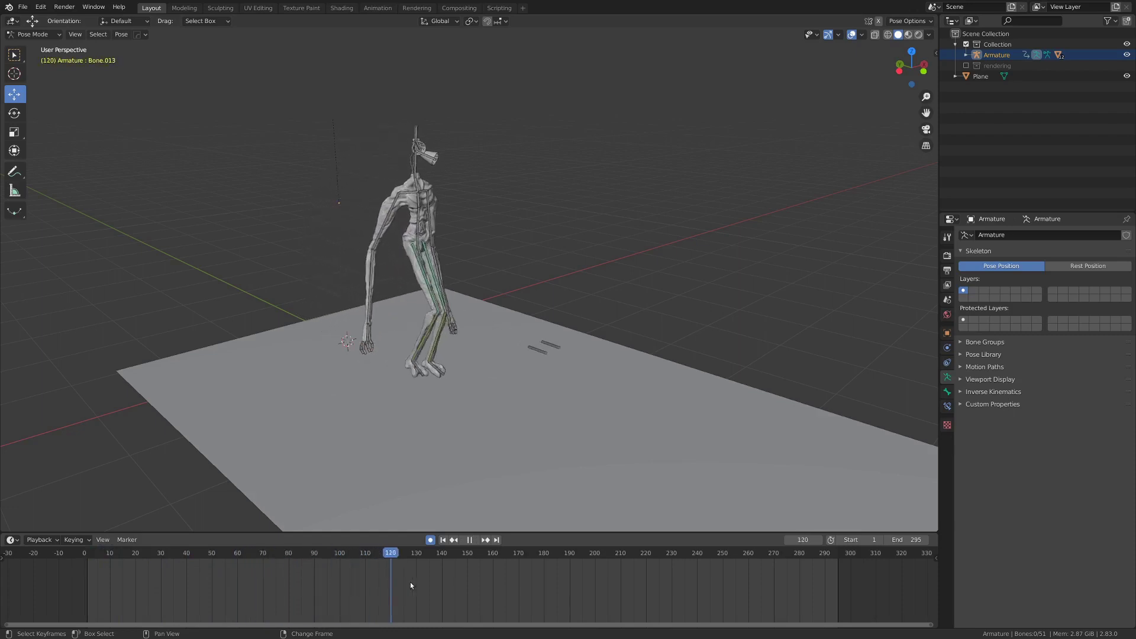
{"action": "mouse_move", "coordinate": [409, 585]}
{"action": "right_mouse_down"}
{"action": "mouse_move", "coordinate": [425, 581]}
{"action": "mouse_move", "coordinate": [390, 586]}
{"action": "right_mouse_up"}
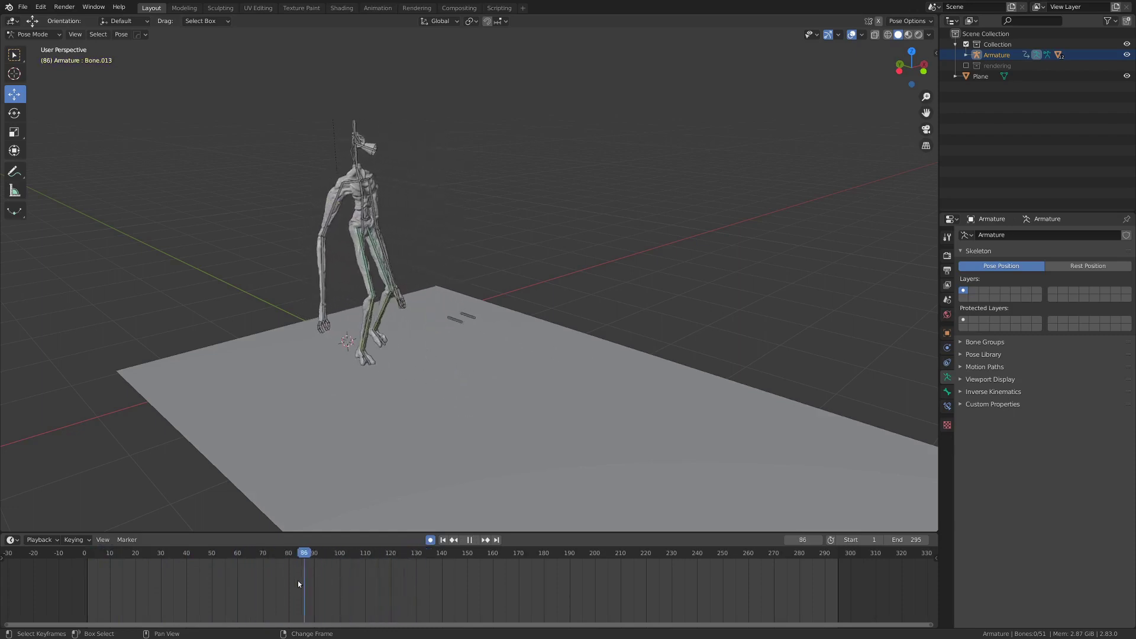
{"action": "right_click_drag", "start_coordinate": [175, 579], "coordinate": [205, 578]}
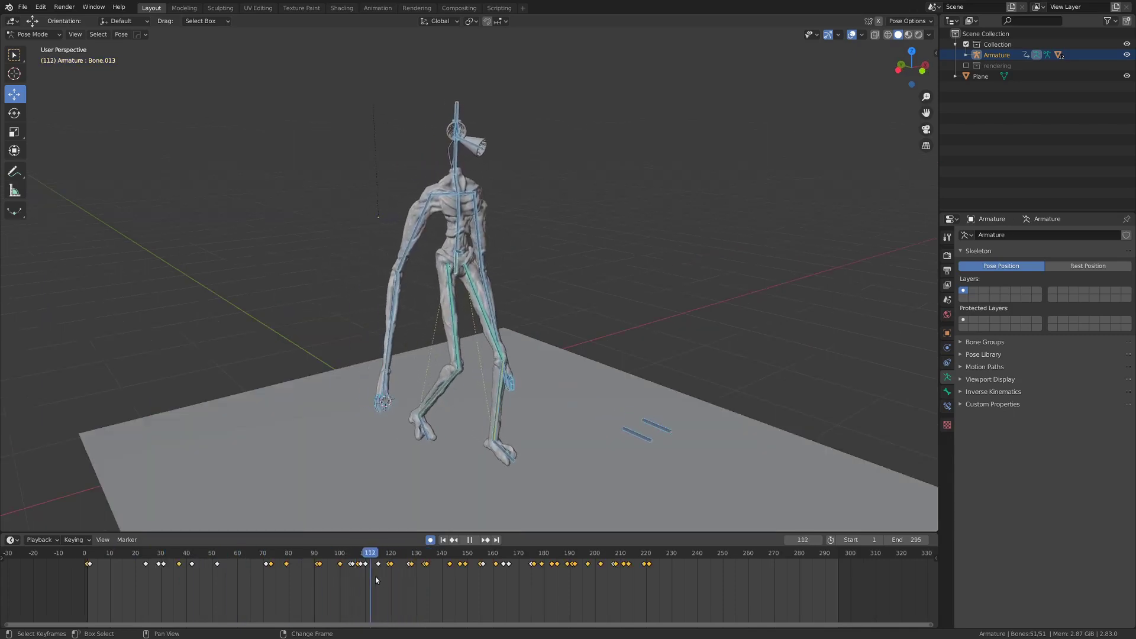
{"action": "mouse_move", "coordinate": [375, 576]}
{"action": "right_mouse_down", "text": "shift"}
{"action": "mouse_move", "coordinate": [613, 581]}
{"action": "mouse_move", "coordinate": [385, 572]}
{"action": "right_mouse_up", "text": "shift"}
{"action": "middle_click_drag", "start_coordinate": [390, 432], "coordinate": [406, 411]}
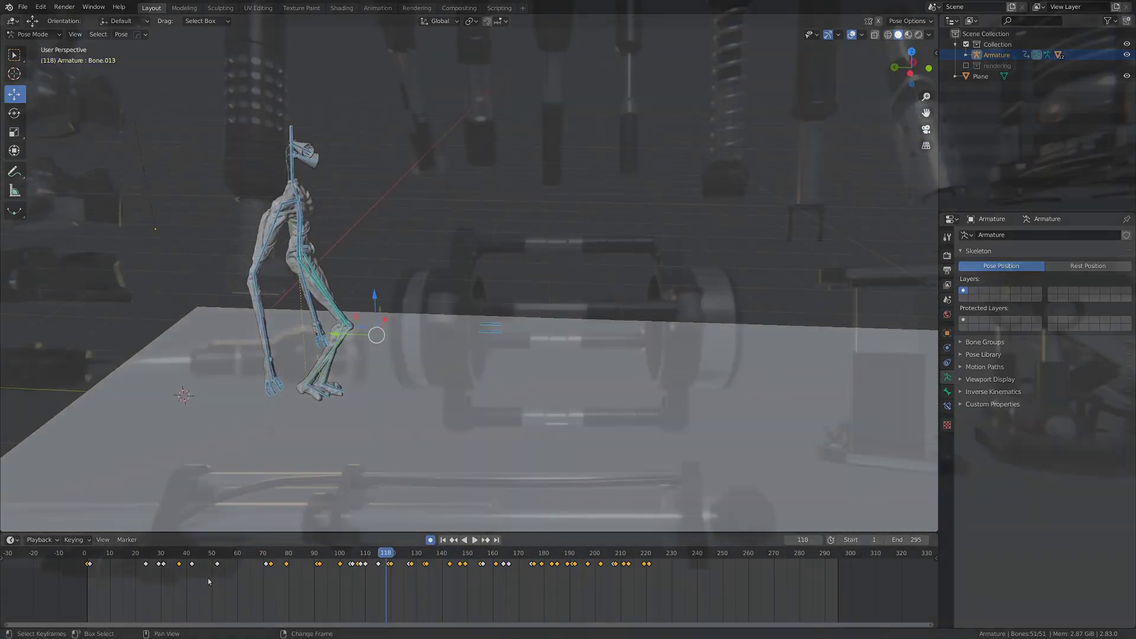